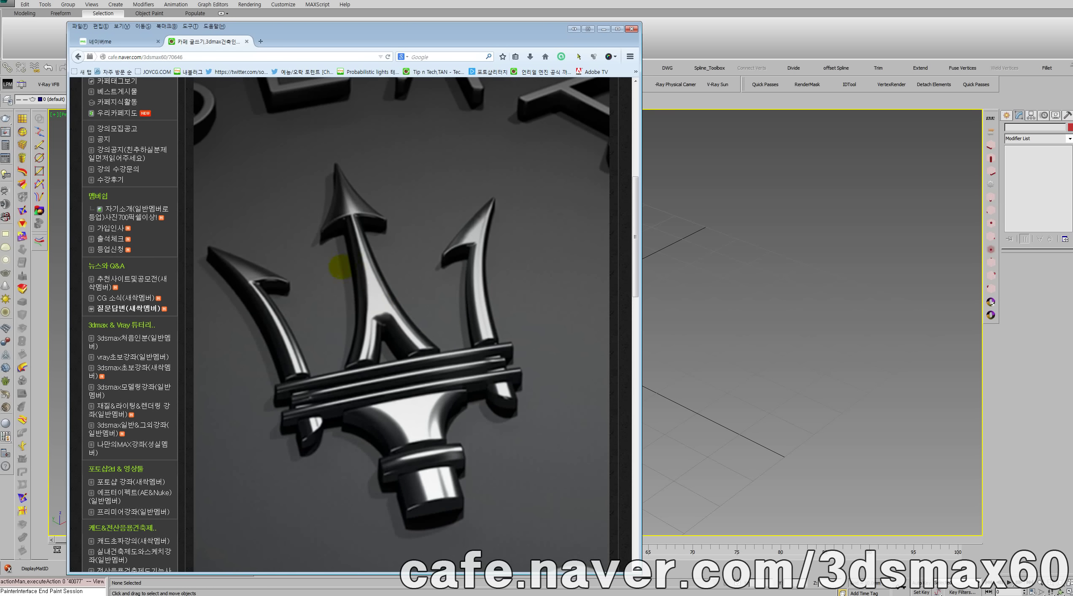
# Examine the trident emblem reference photo in the browser, including its enlarged photo-viewer version.
pyautogui.scroll(3, 340, 267)
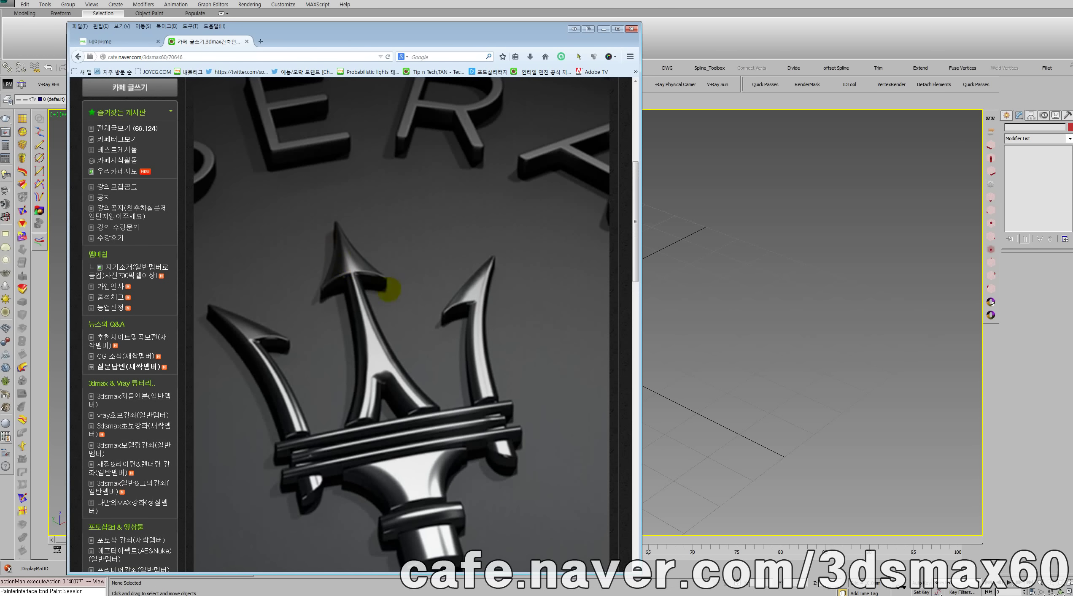
pyautogui.click(357, 311)
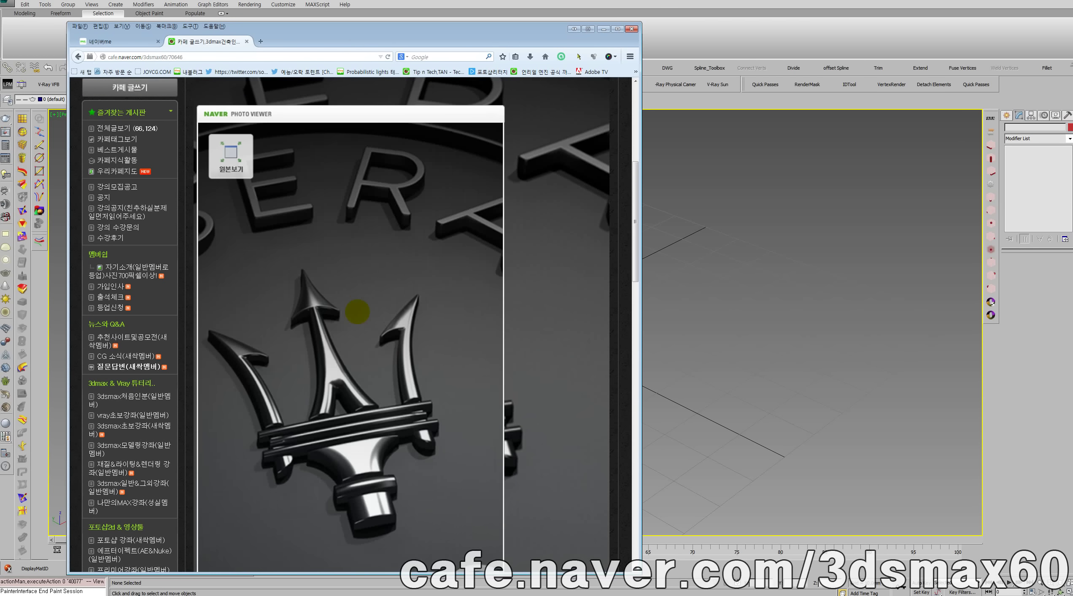
pyautogui.click(357, 312)
pyautogui.scroll(-3, 357, 310)
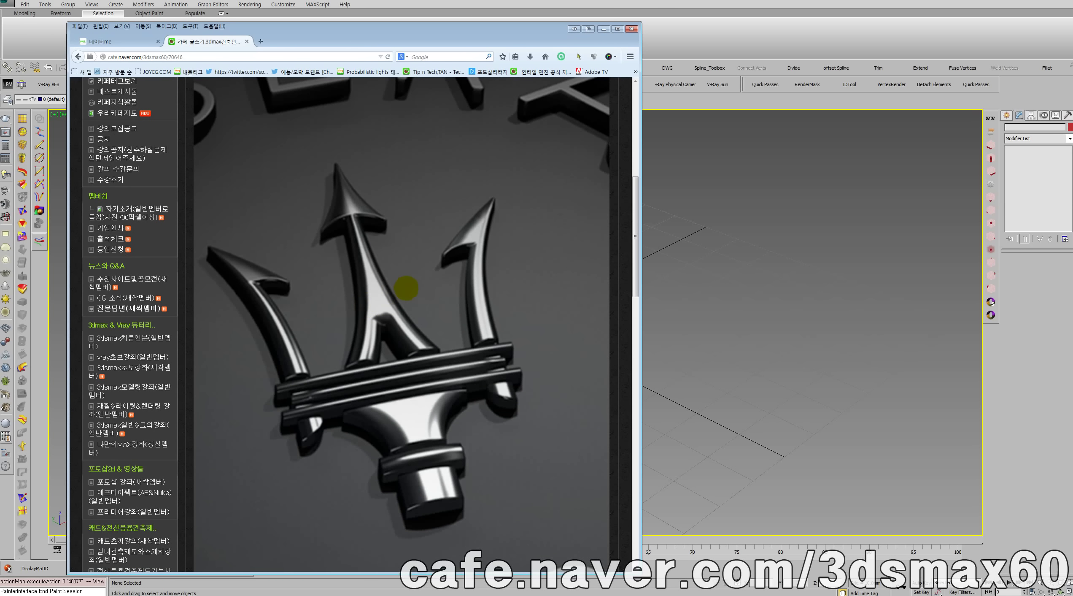
pyautogui.moveTo(418, 25); pyautogui.dragTo(420, 27)
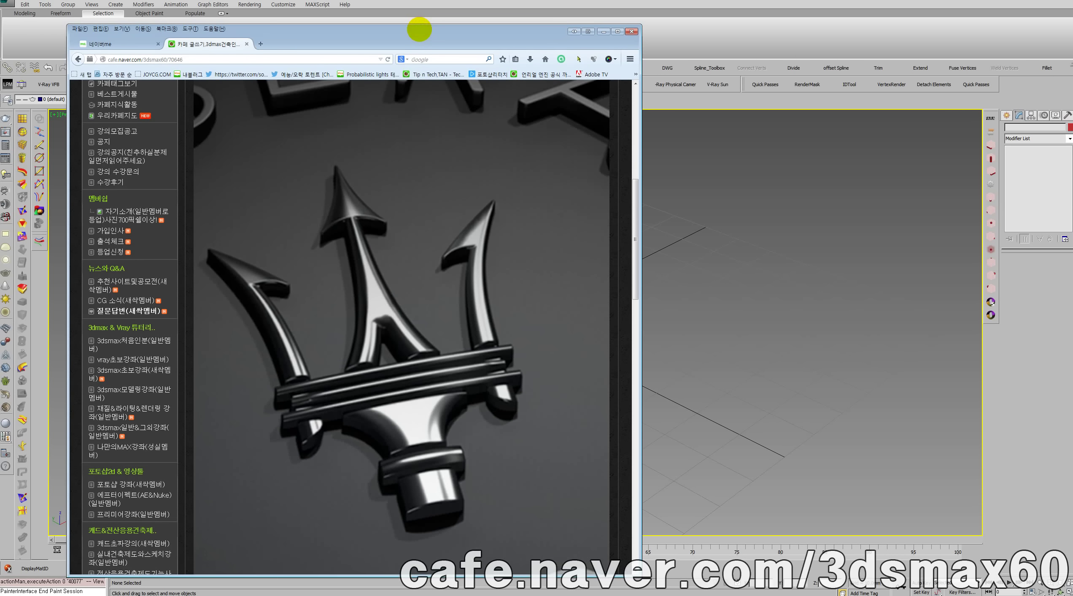
pyautogui.hotkey('alt', 'Tab')
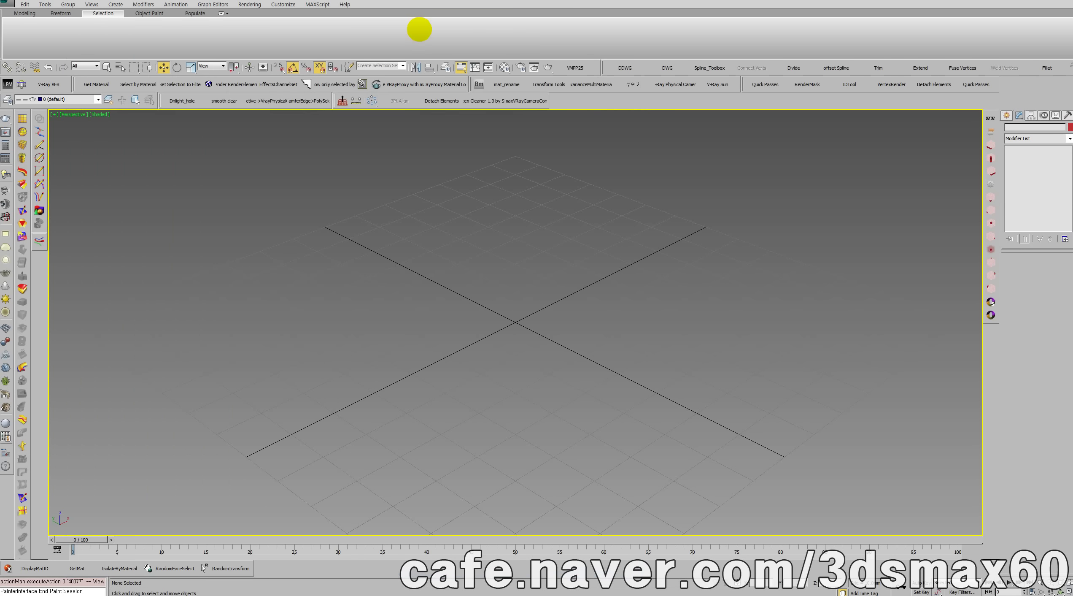
pyautogui.hotkey('alt', 'Tab')
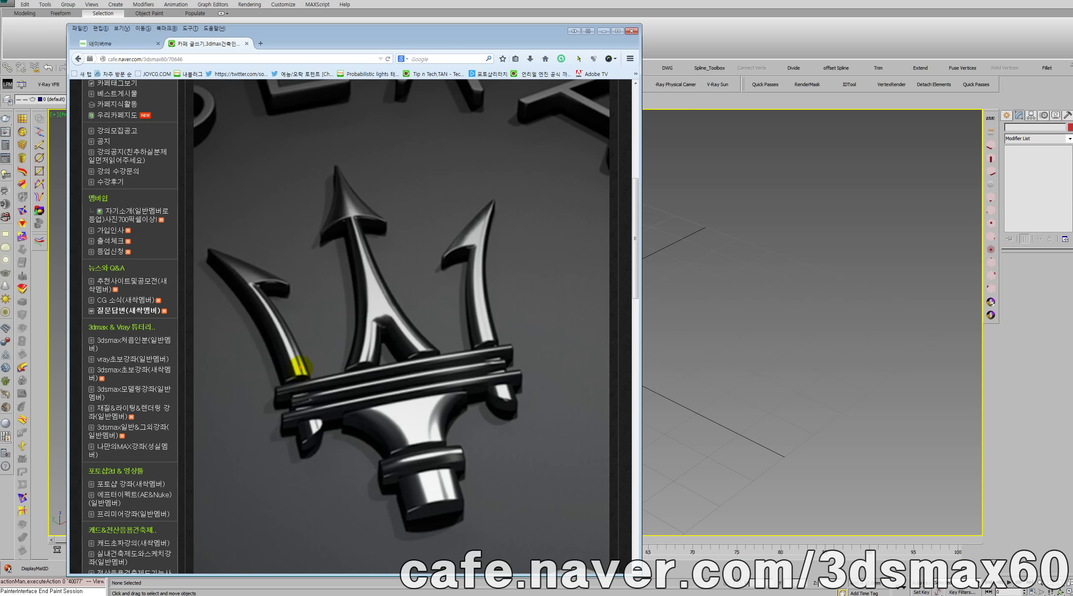
# Trace temporary freehand strokes along the left prong of the trident in the reference photo to study its curved edges.
pyautogui.moveTo(291, 362); pyautogui.dragTo(268, 317)
pyautogui.moveTo(294, 364); pyautogui.dragTo(263, 233)
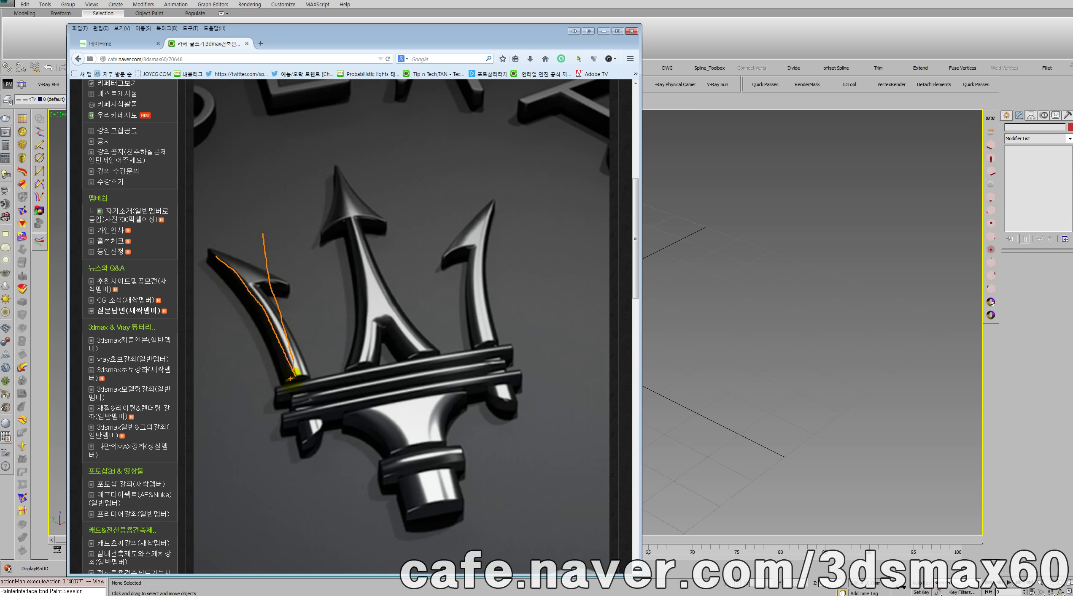
pyautogui.moveTo(289, 368); pyautogui.dragTo(233, 255)
pyautogui.hotkey('ctrl', 'z')
pyautogui.moveTo(288, 359); pyautogui.dragTo(280, 230)
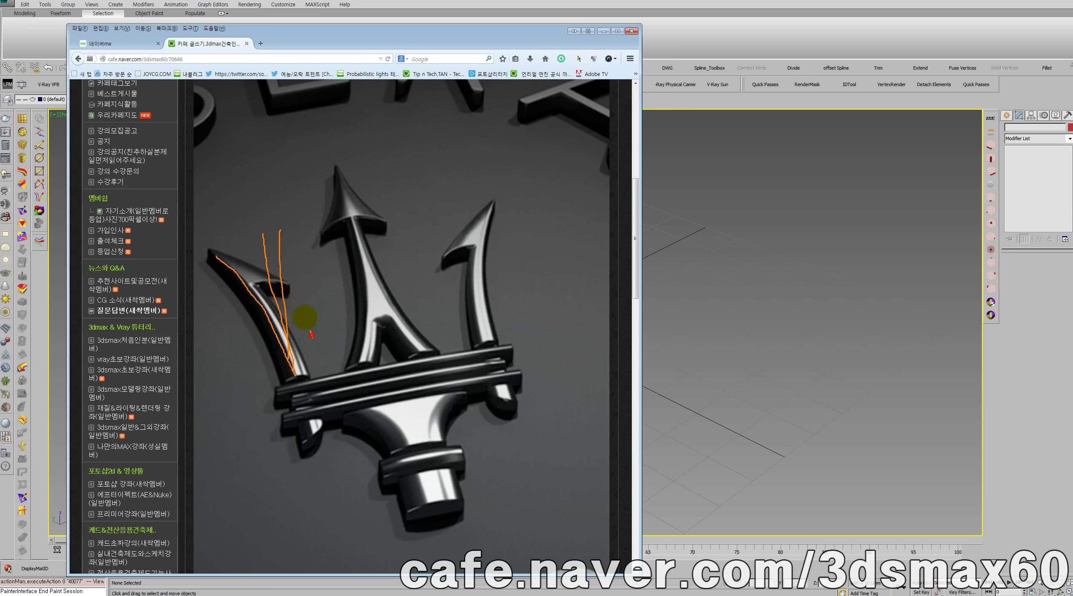
pyautogui.moveTo(312, 337); pyautogui.dragTo(242, 263)
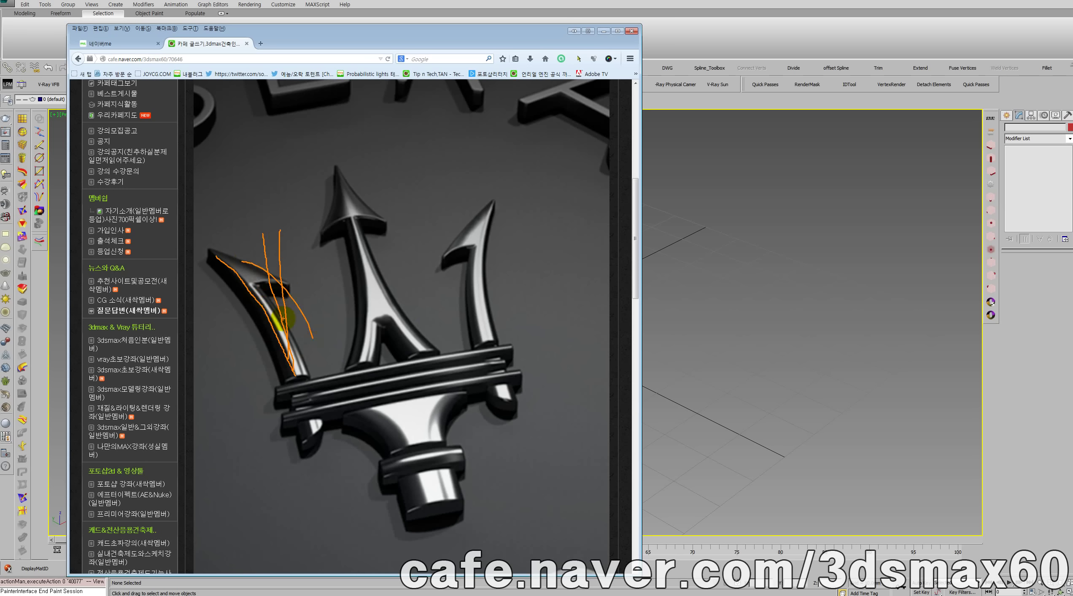
pyautogui.press('Escape')
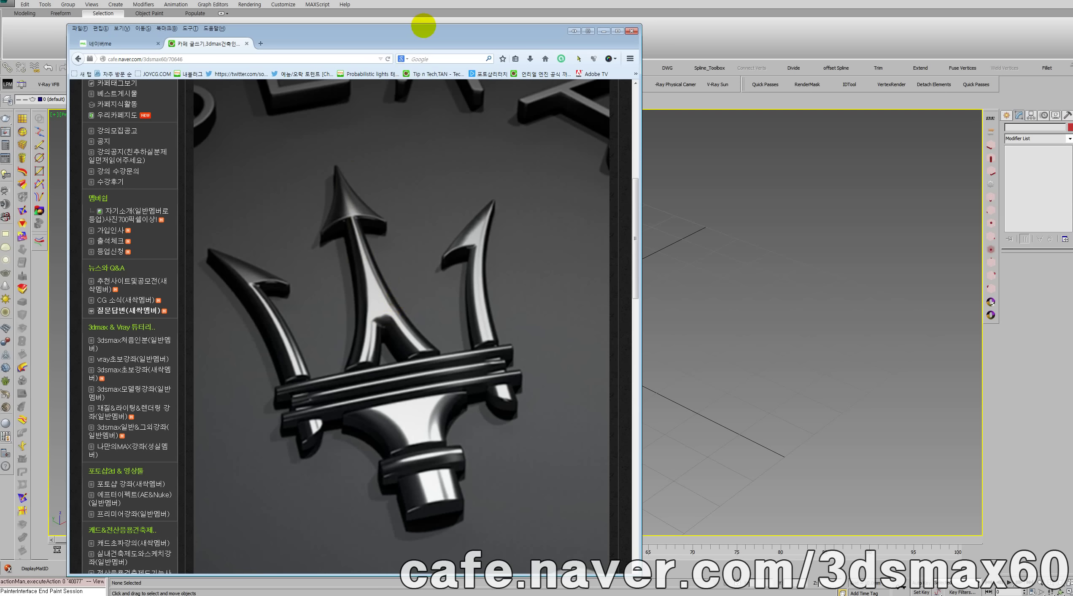
# Move the reference browser out of the way and draw an NGon spline about 36 mm in radius near the origin in 3ds Max's Top view.
pyautogui.moveTo(437, 42); pyautogui.dragTo(0, 46)
pyautogui.click(327, 270)
pyautogui.press('t')
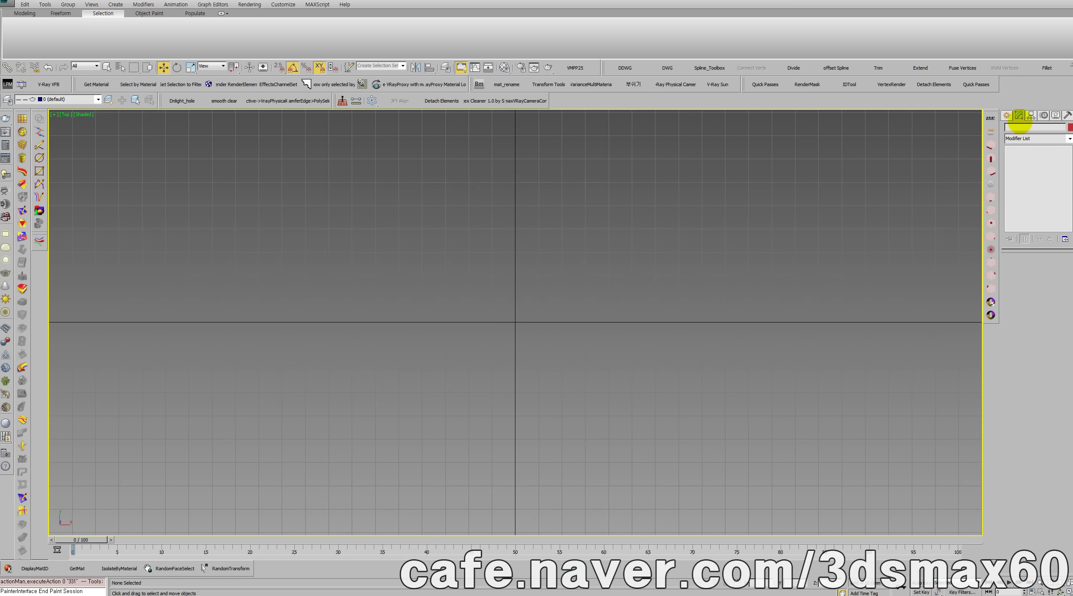
pyautogui.click(1007, 115)
pyautogui.click(1020, 129)
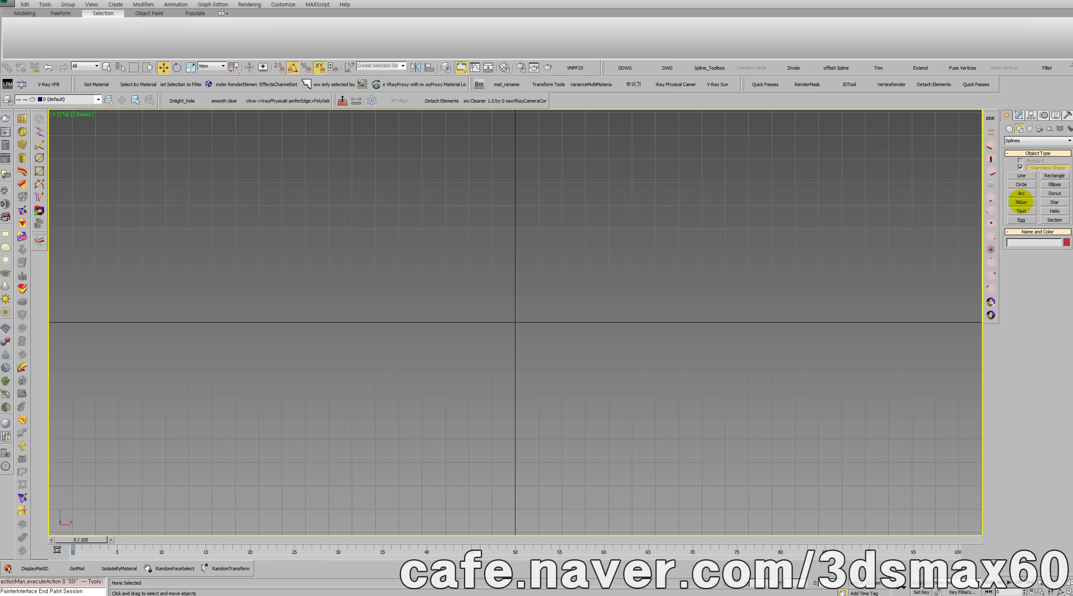
pyautogui.click(1021, 202)
pyautogui.moveTo(548, 266); pyautogui.dragTo(523, 347)
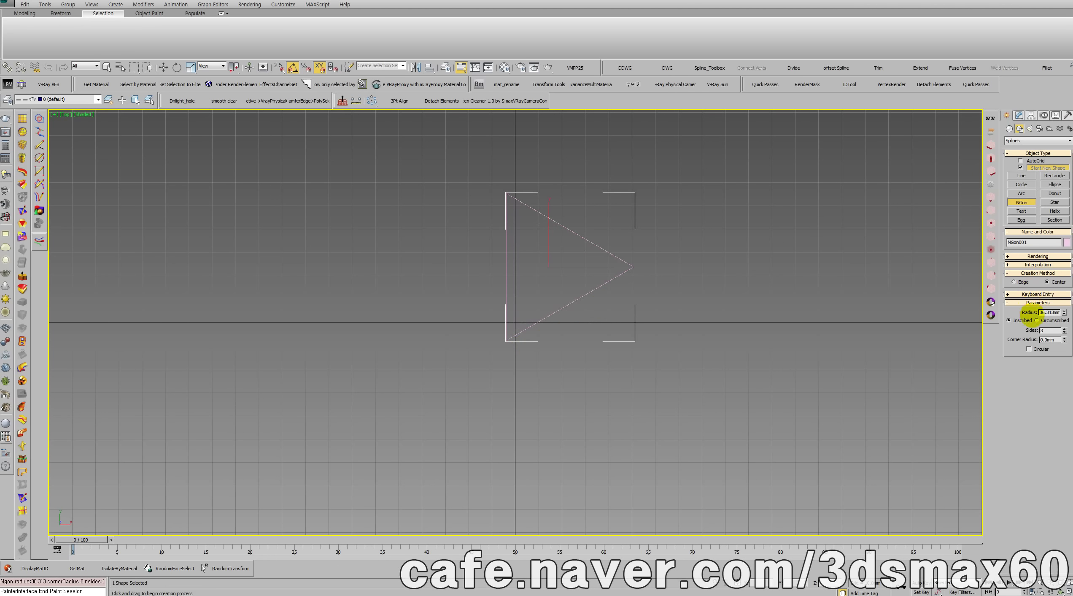
# Try 5 sides on the NGon and return it to 3 sides.
pyautogui.doubleClick(1048, 330)
pyautogui.write('5')
pyautogui.press('Return')
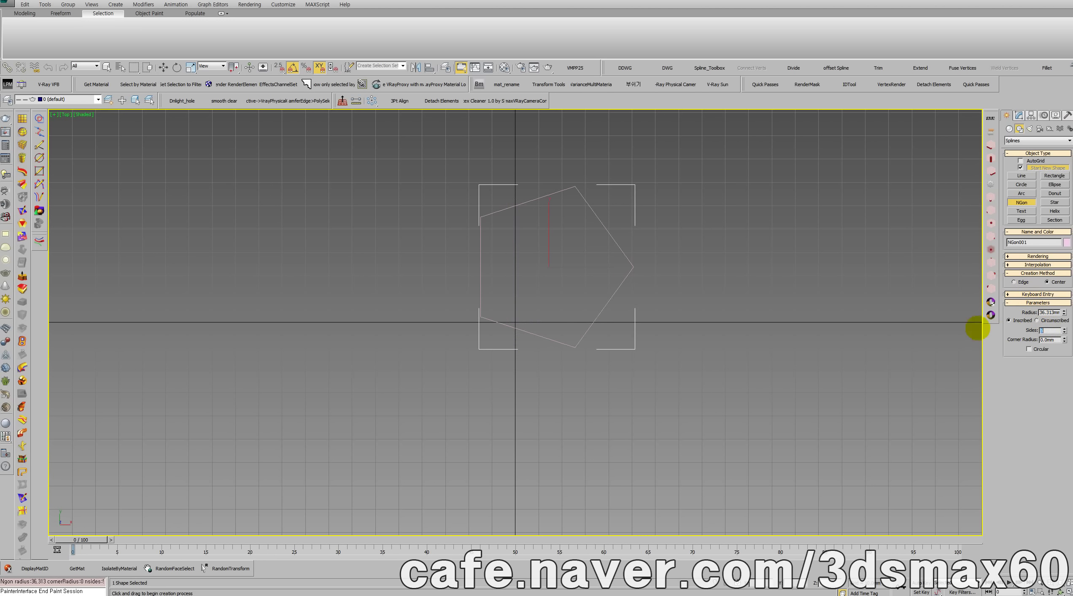
pyautogui.write('3')
pyautogui.press('Return')
# Rotate the triangle 30 degrees clockwise so that one corner points straight up.
pyautogui.rightClick(538, 268)
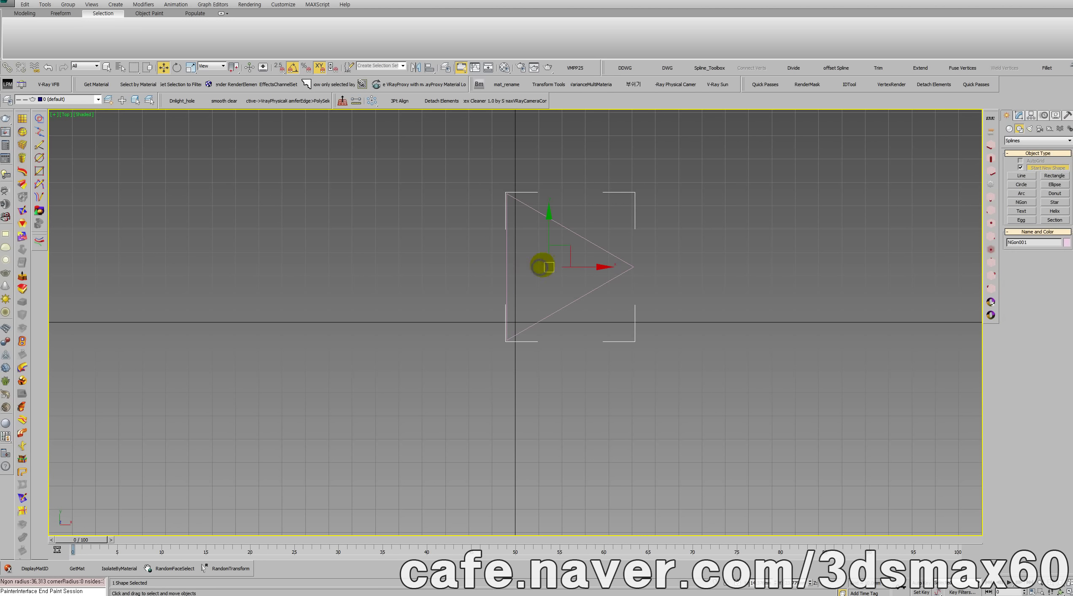
pyautogui.rightClick(550, 270)
pyautogui.click(559, 282)
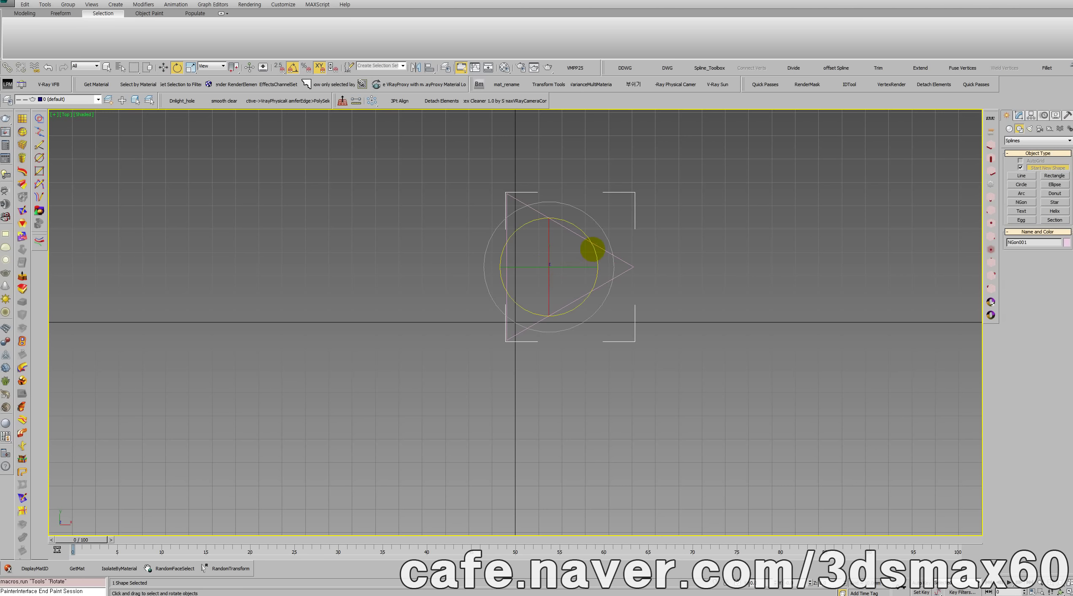
pyautogui.moveTo(593, 249); pyautogui.dragTo(595, 263)
pyautogui.moveTo(570, 270); pyautogui.dragTo(538, 250, button='middle')
pyautogui.scroll(-2, 538, 250)
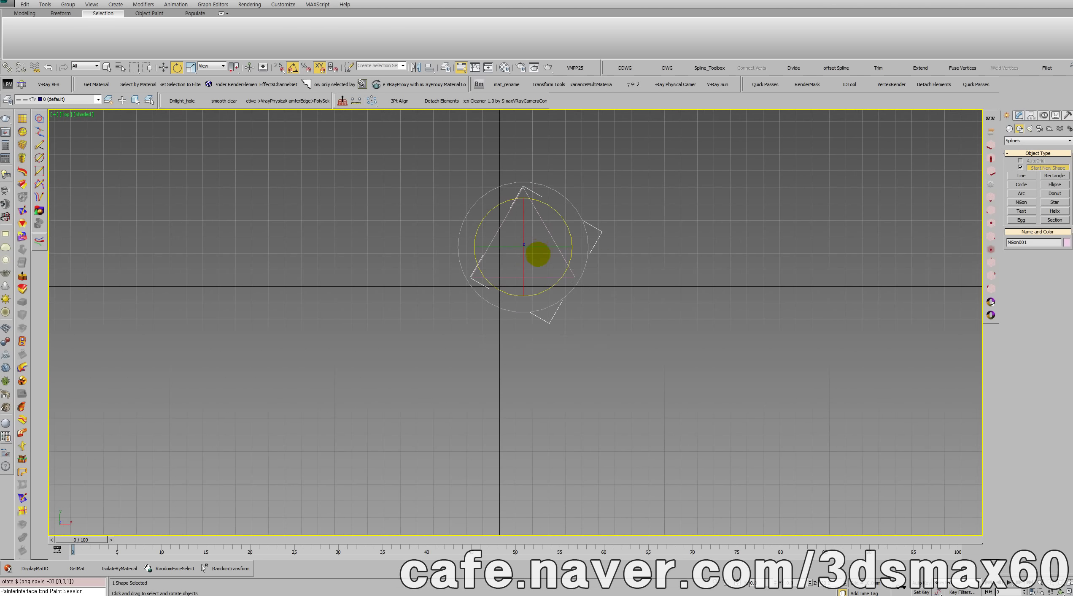
# Center the triangle horizontally on the origin by resetting its X position to 0.
pyautogui.rightClick(538, 253)
pyautogui.click(546, 259)
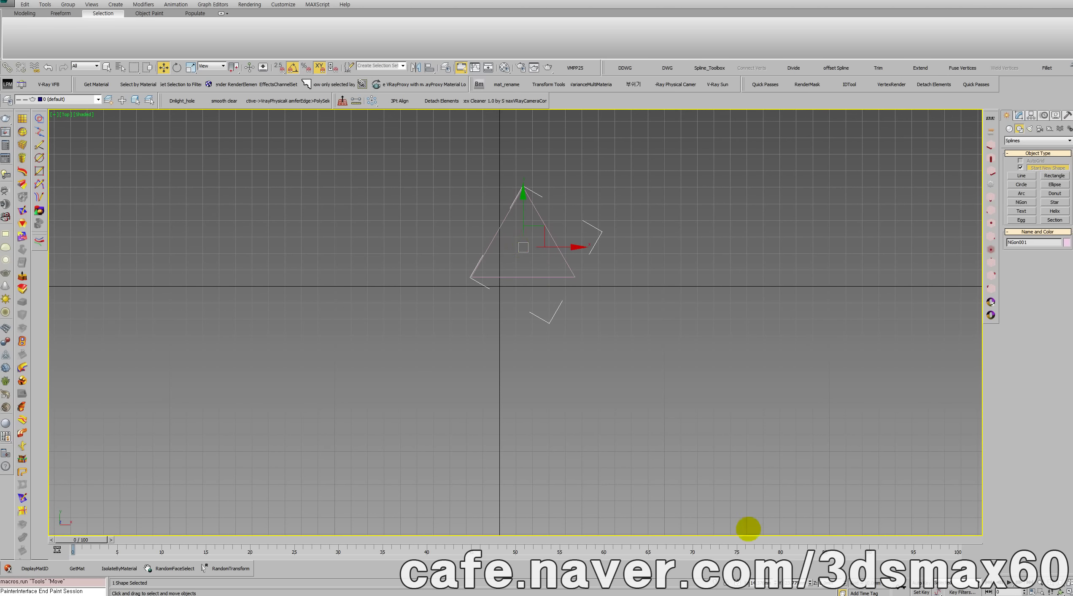
pyautogui.rightClick(773, 584)
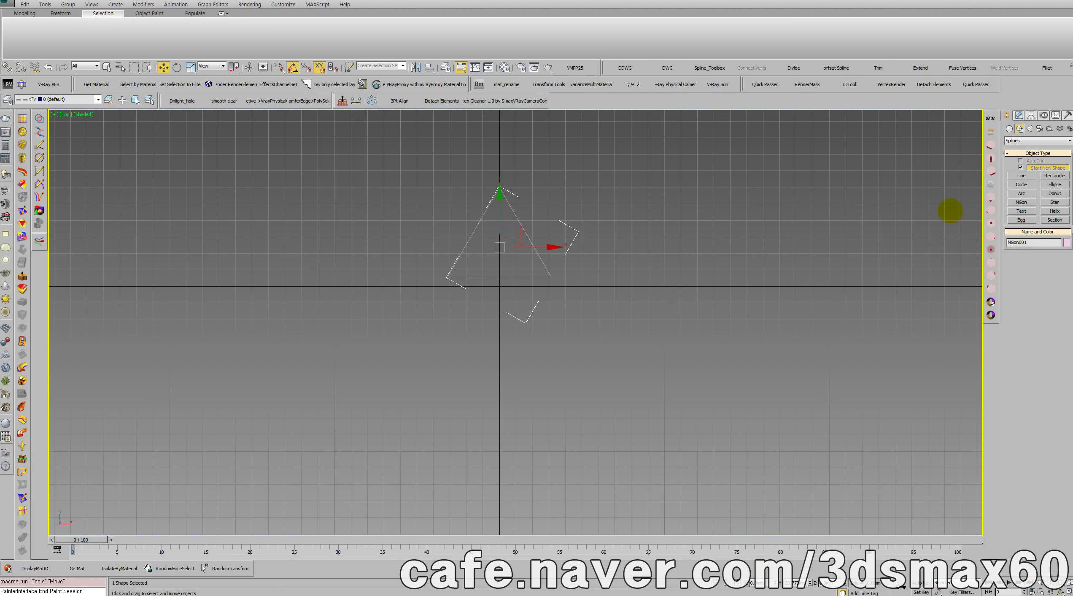
# Draw a rectangle about 109 mm long and 30 mm wide overlapping the triangle's base, and align its pivot to the triangle's center in X only.
pyautogui.click(1051, 175)
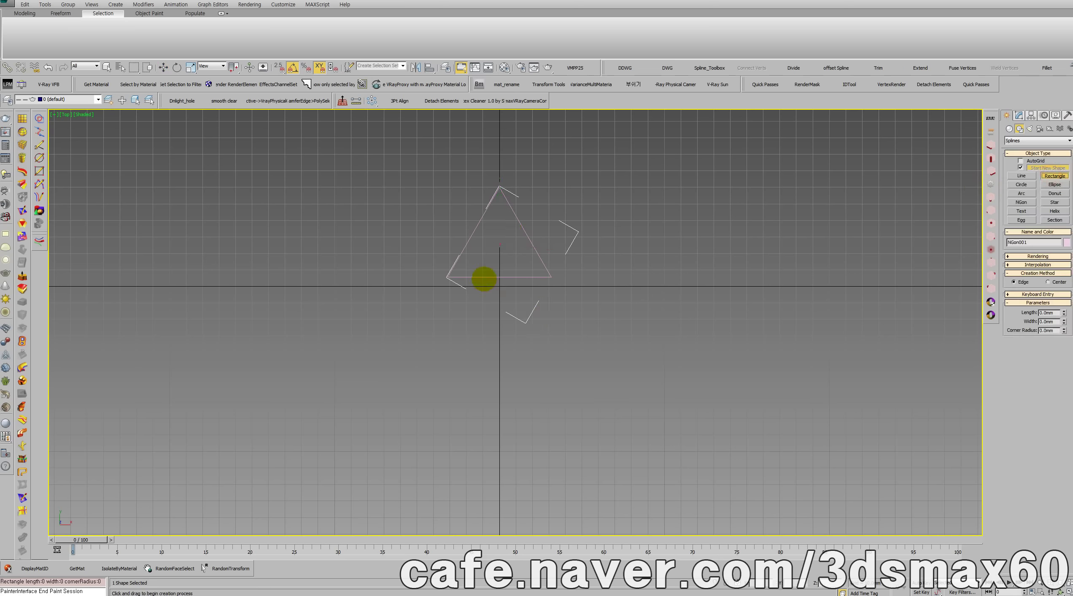
pyautogui.moveTo(480, 262); pyautogui.dragTo(531, 443)
pyautogui.hotkey('alt', 'a')
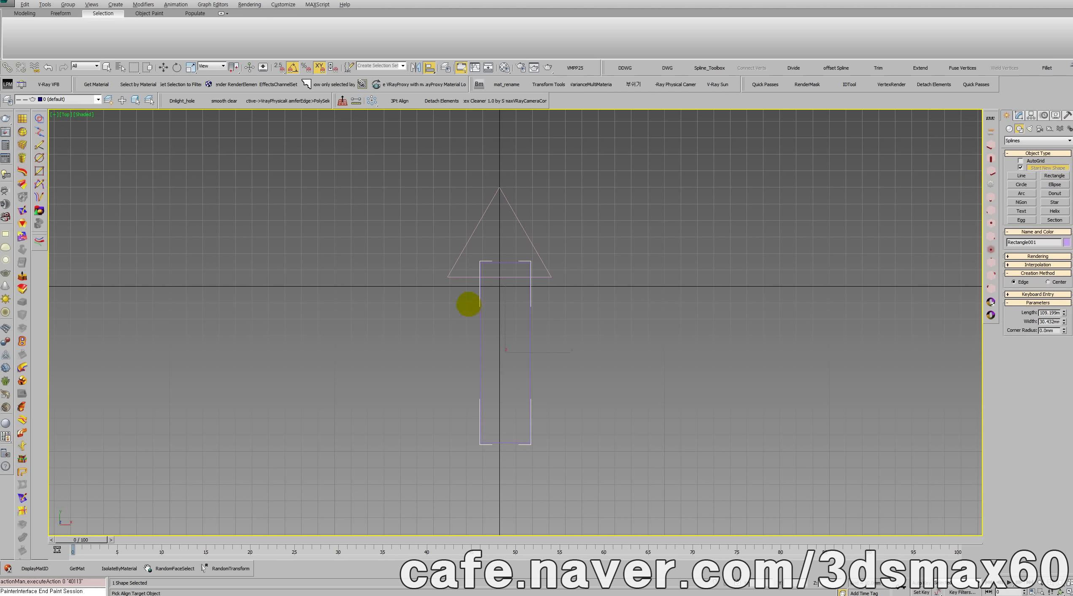
pyautogui.click(472, 278)
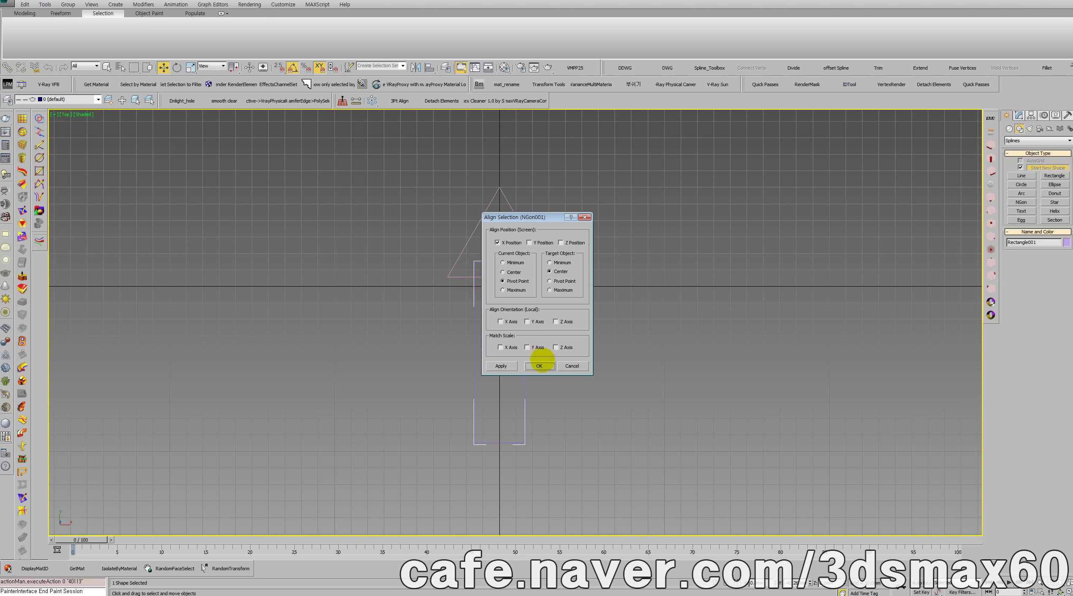
pyautogui.click(544, 364)
# Hide the viewport grid, and convert the triangle to an Editable Spline with the rectangle attached to it.
pyautogui.press('g')
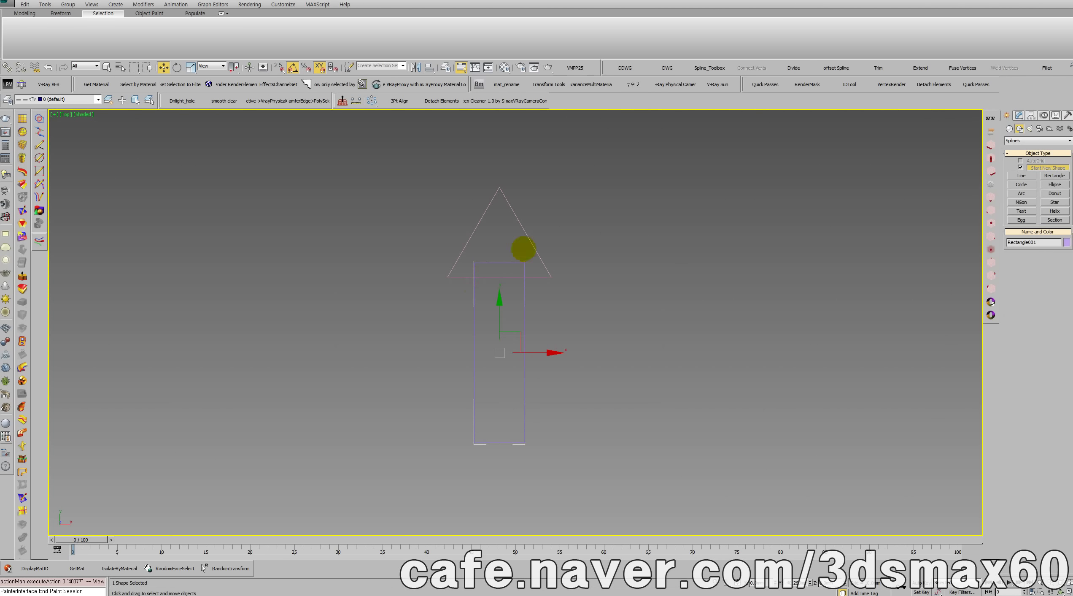
pyautogui.click(501, 215)
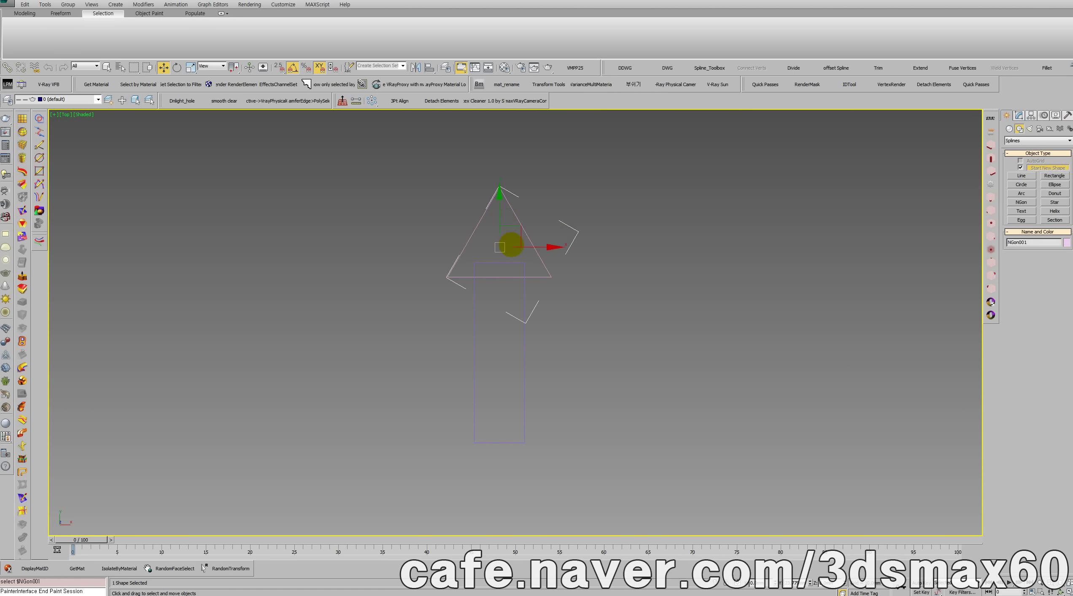
pyautogui.hotkey('alt', 's')
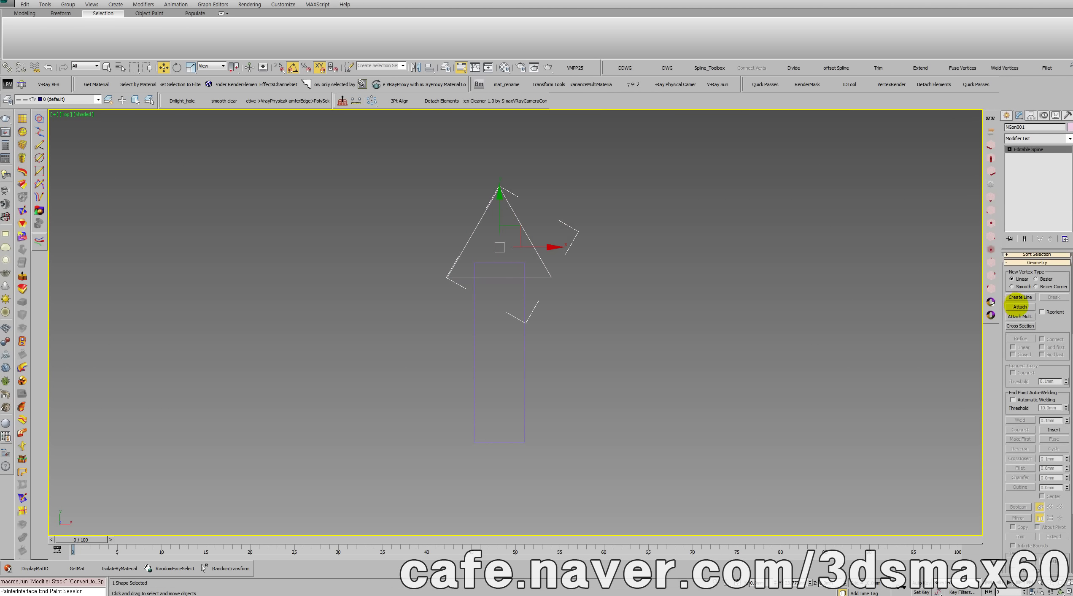
pyautogui.click(1021, 306)
pyautogui.click(525, 331)
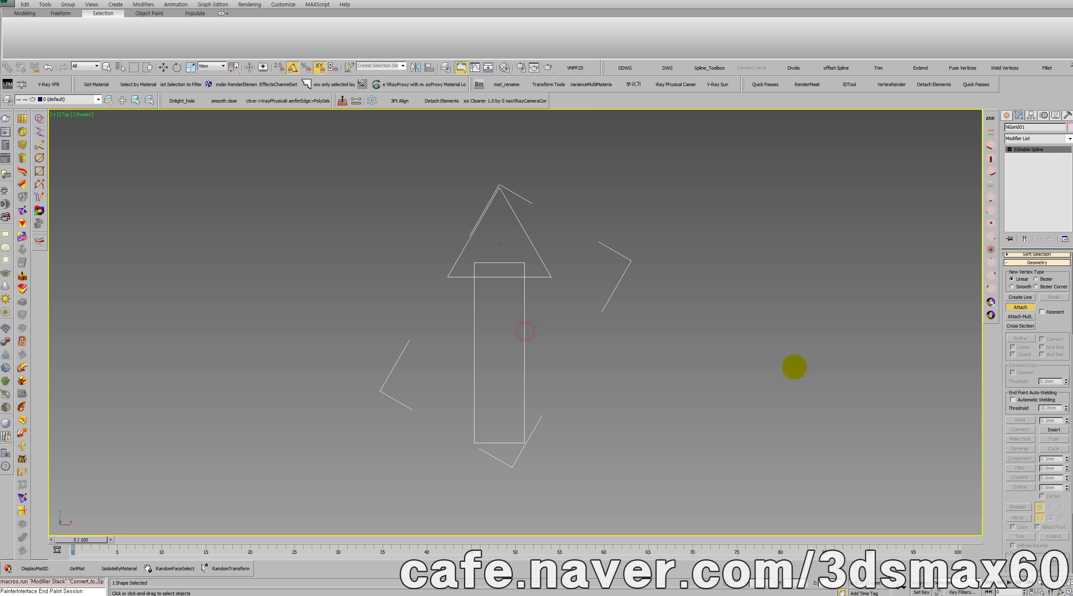
pyautogui.rightClick(874, 353)
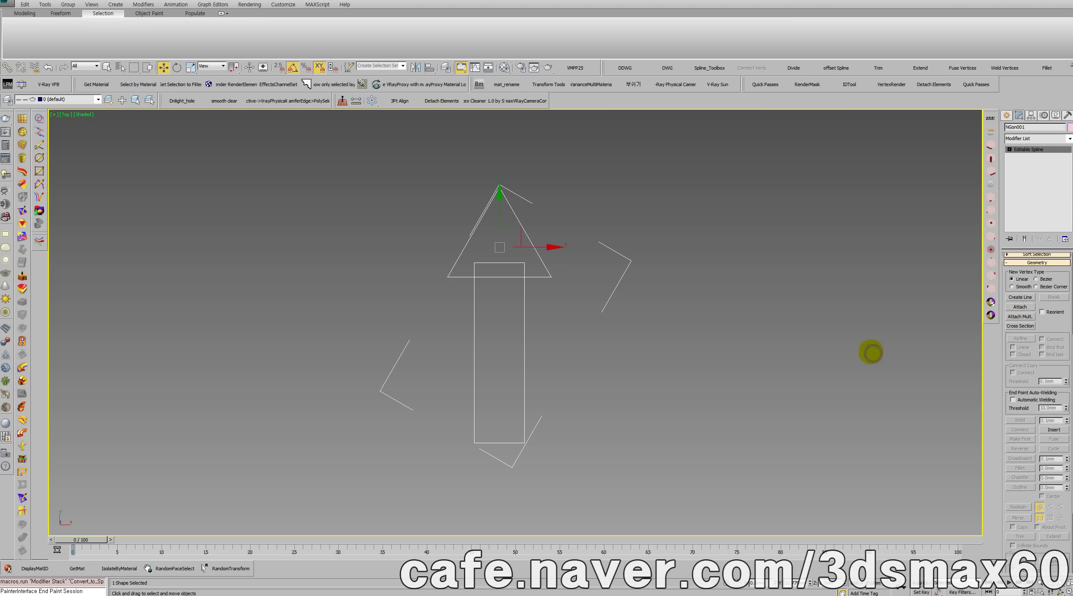
# Enter the Spline sub-object level and select the rectangular spline.
pyautogui.moveTo(1020, 377); pyautogui.dragTo(1007, 179)
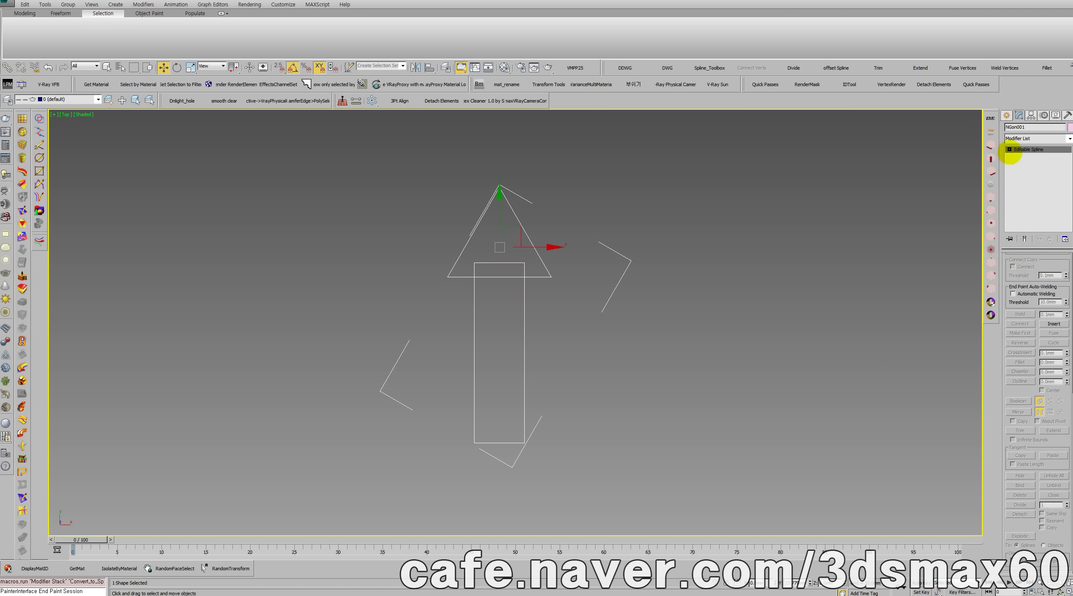
pyautogui.click(1009, 149)
pyautogui.click(1024, 169)
pyautogui.click(474, 346)
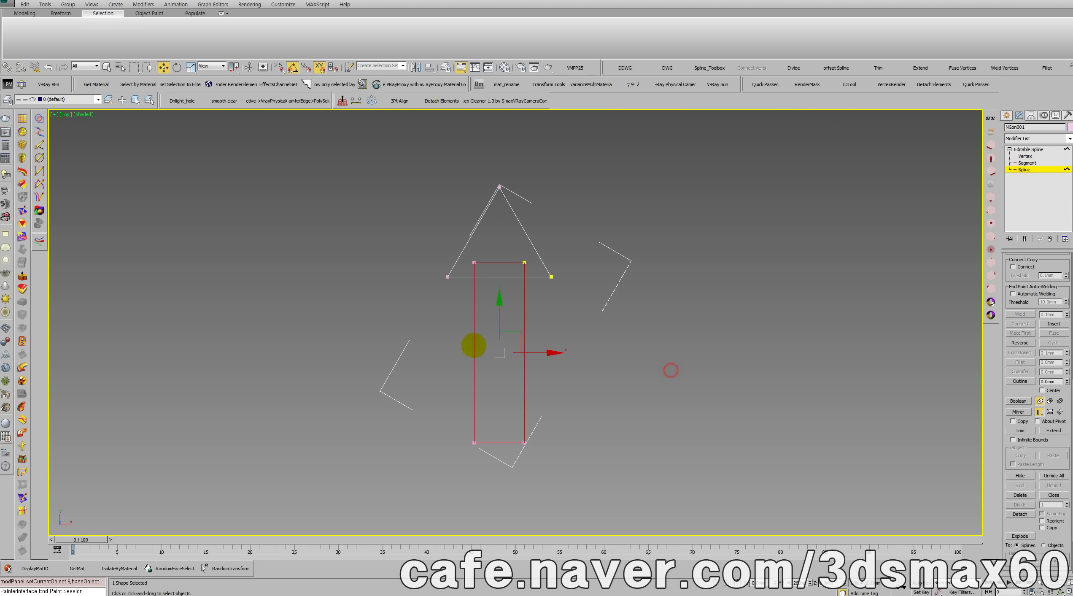
# Try a Boolean Union of the rectangular spline with the triangle, and undo it.
pyautogui.click(1019, 400)
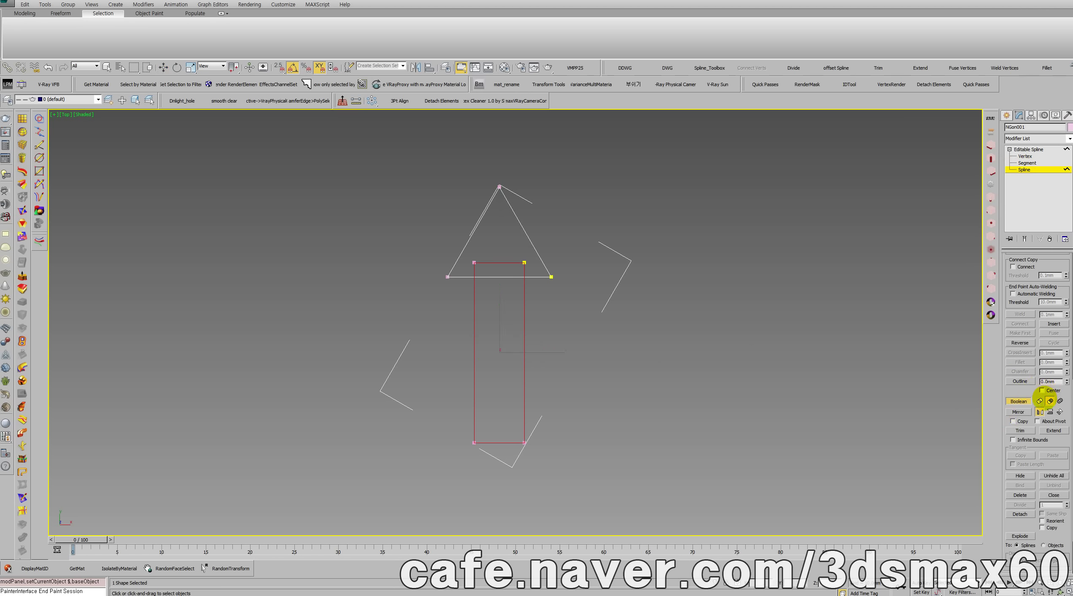
pyautogui.click(1040, 401)
pyautogui.click(545, 277)
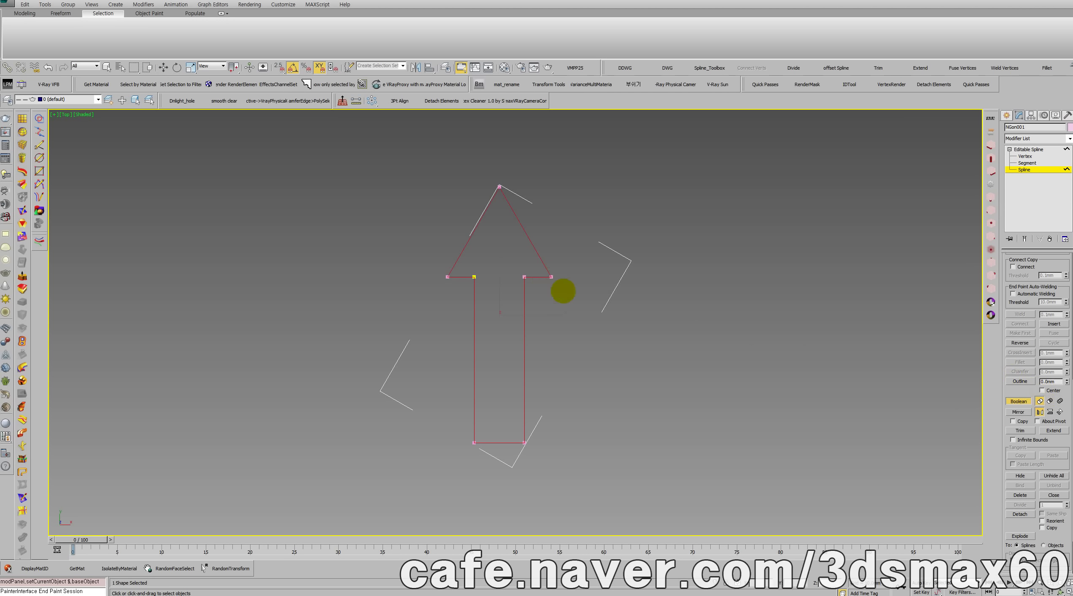
pyautogui.hotkey('ctrl', 'z')
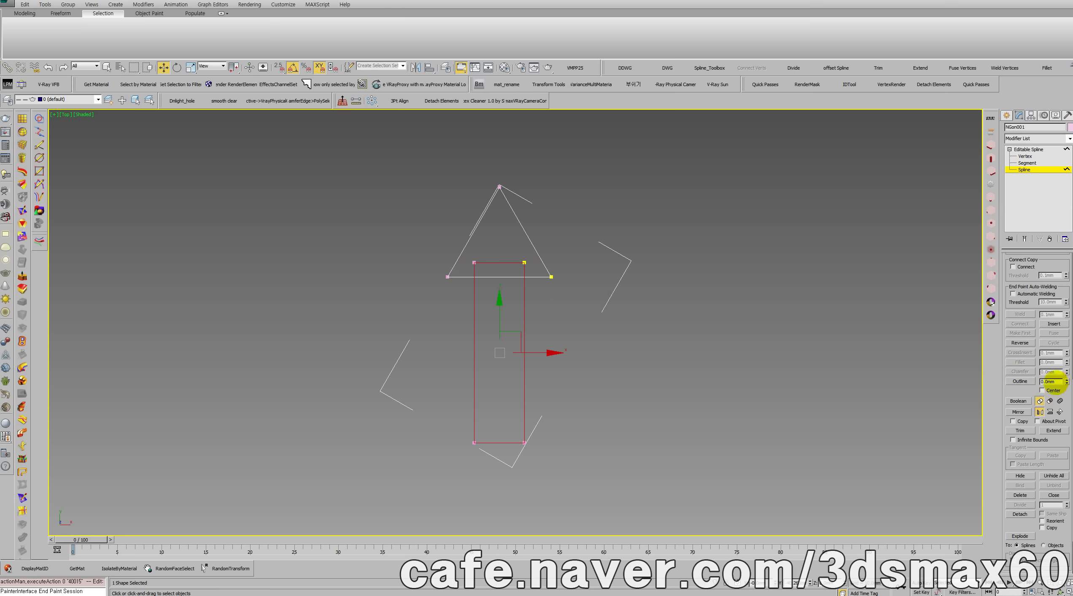
pyautogui.scroll(-3, 1021, 380)
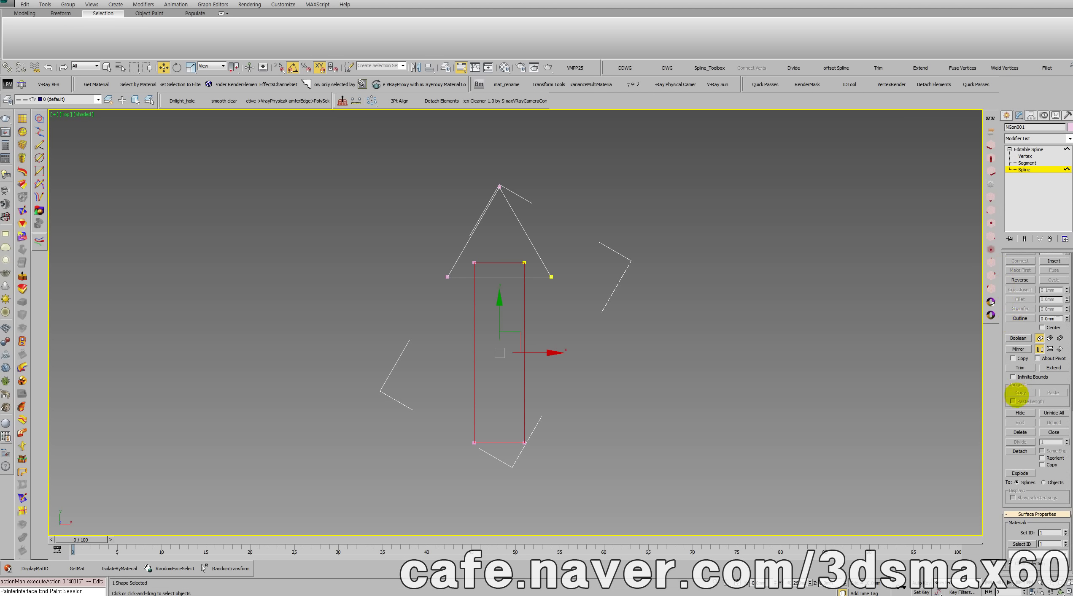
pyautogui.scroll(6, 1023, 465)
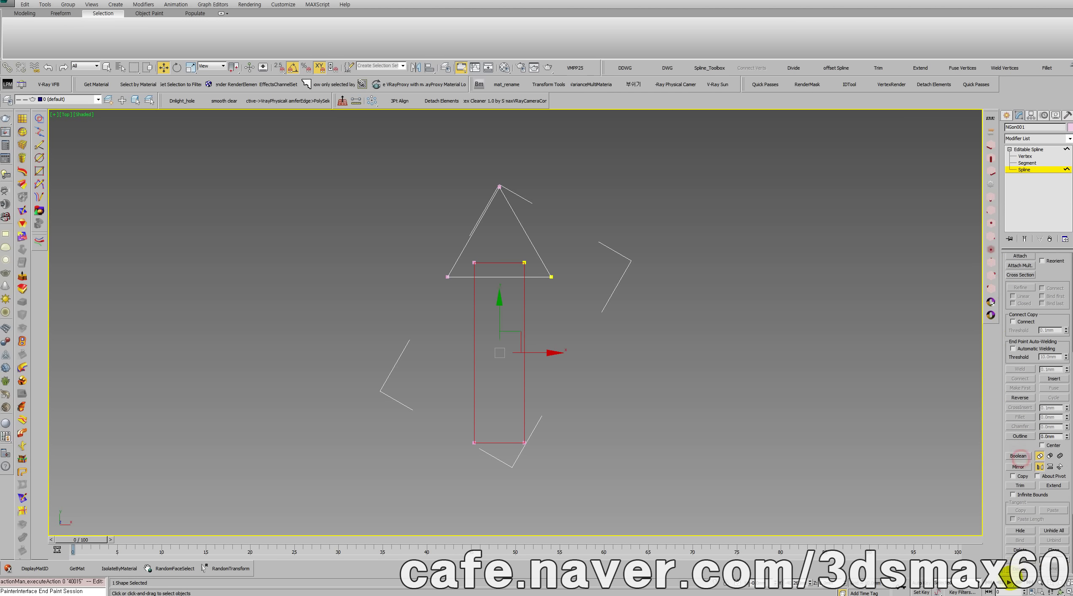
pyautogui.scroll(6, 1049, 462)
pyautogui.scroll(-6, 1049, 462)
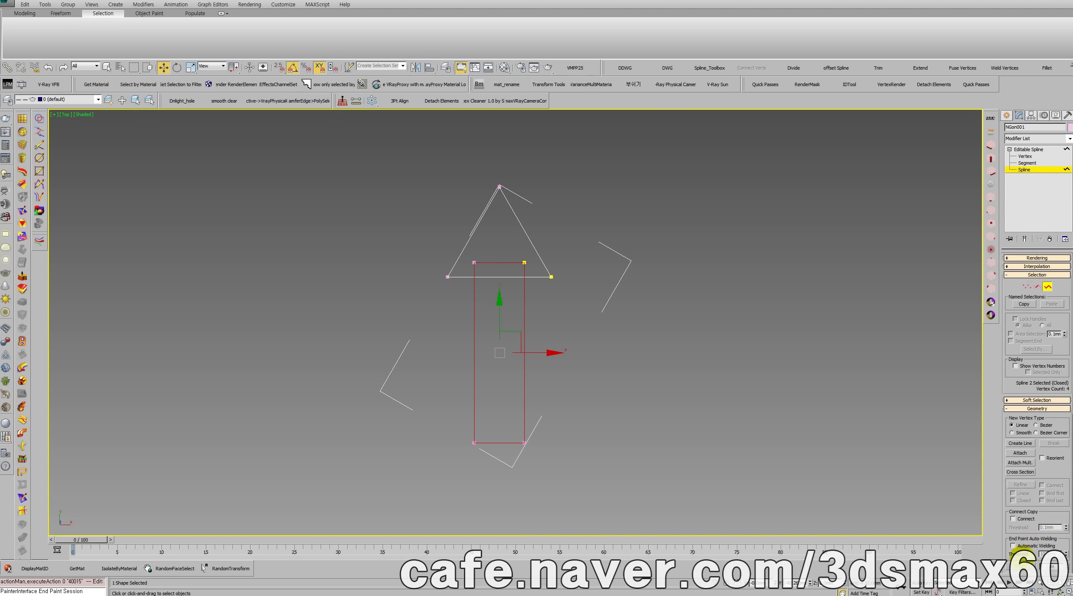
# Trim the rectangle's edge inside the triangle and the triangle's base segment between the rectangle's sides to form an arrow outline.
pyautogui.scroll(-3, 1025, 388)
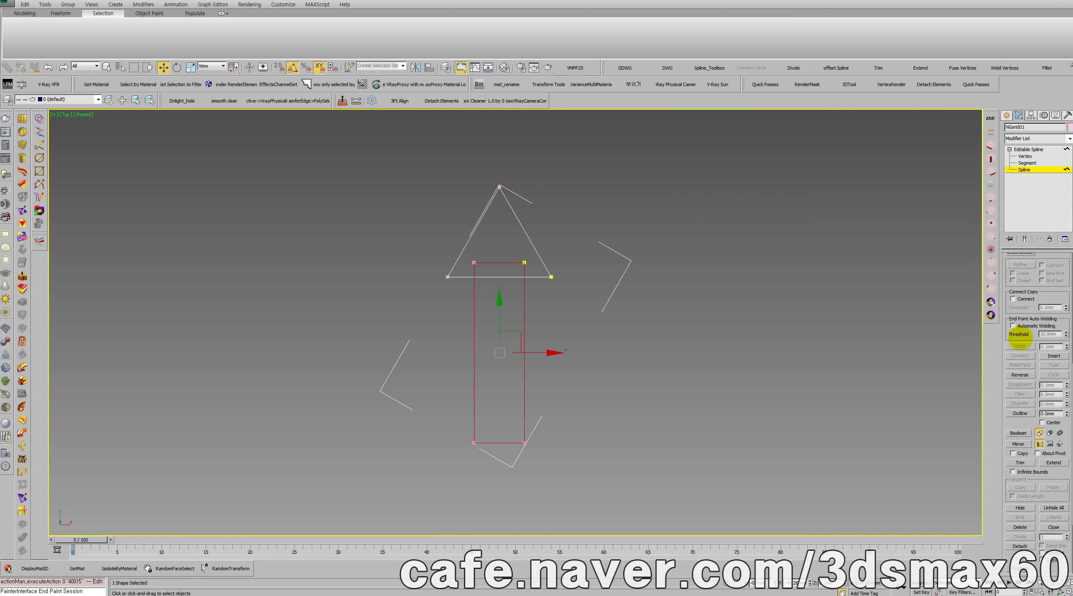
pyautogui.click(1016, 450)
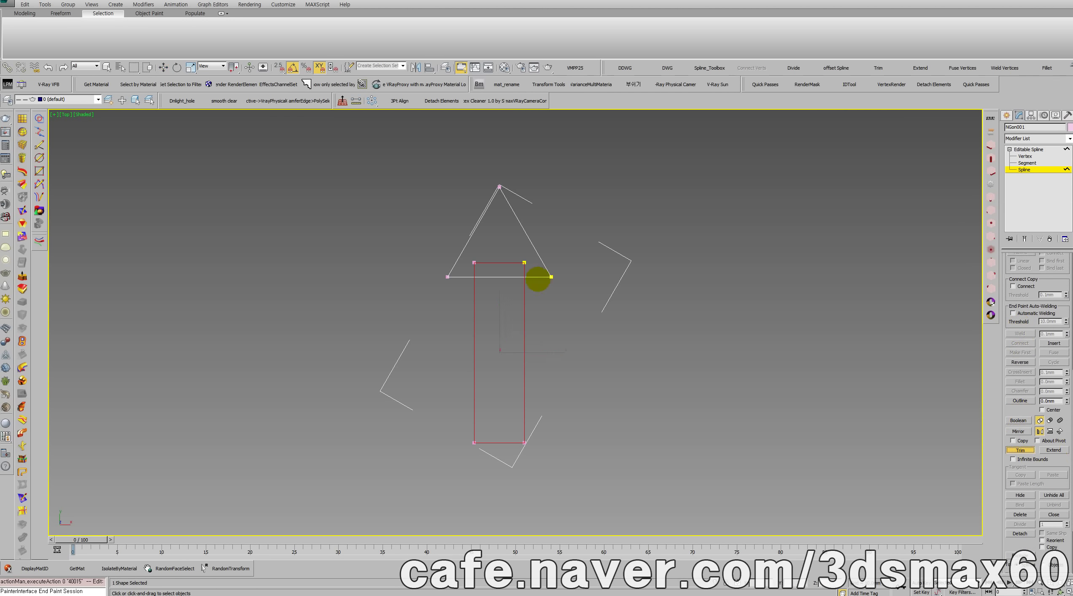
pyautogui.click(526, 269)
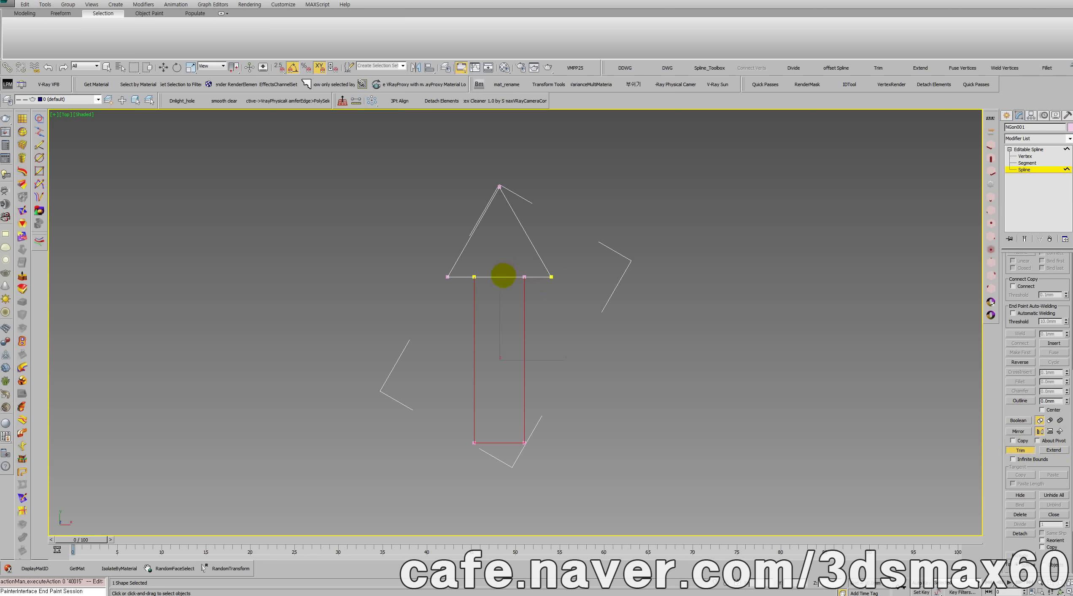
pyautogui.click(504, 276)
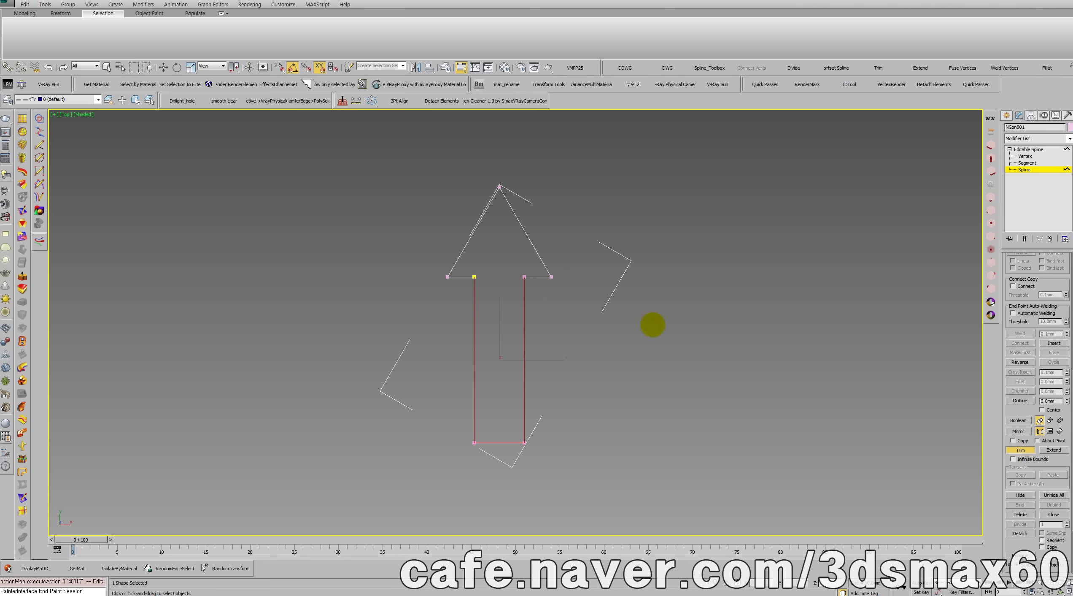
pyautogui.press('w')
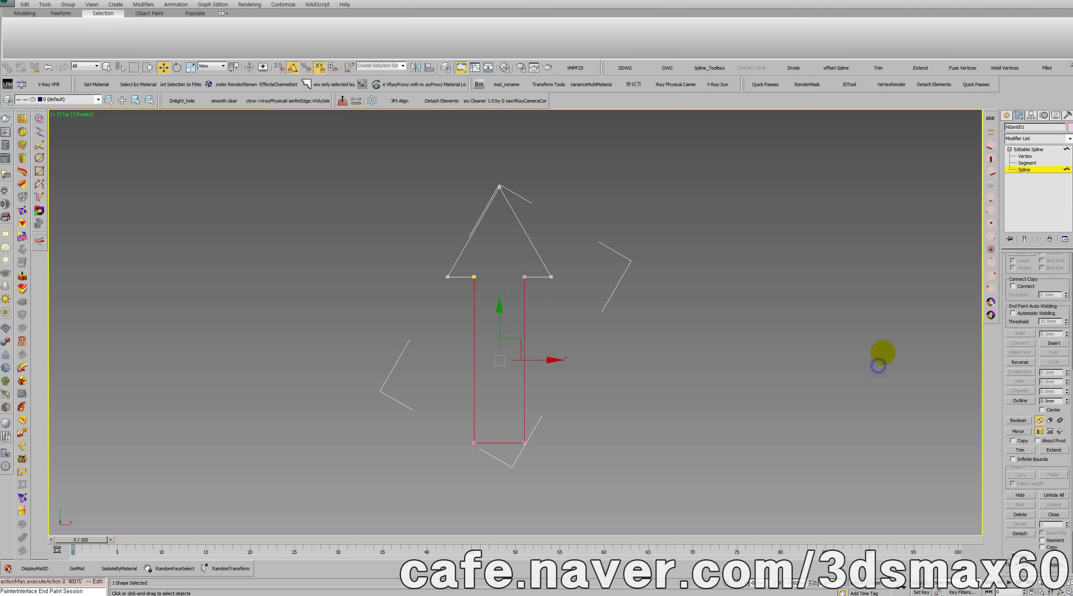
# Enter the Vertex sub-object level, select all of the arrow's vertices and weld them with a 0.1 mm threshold.
pyautogui.click(1036, 157)
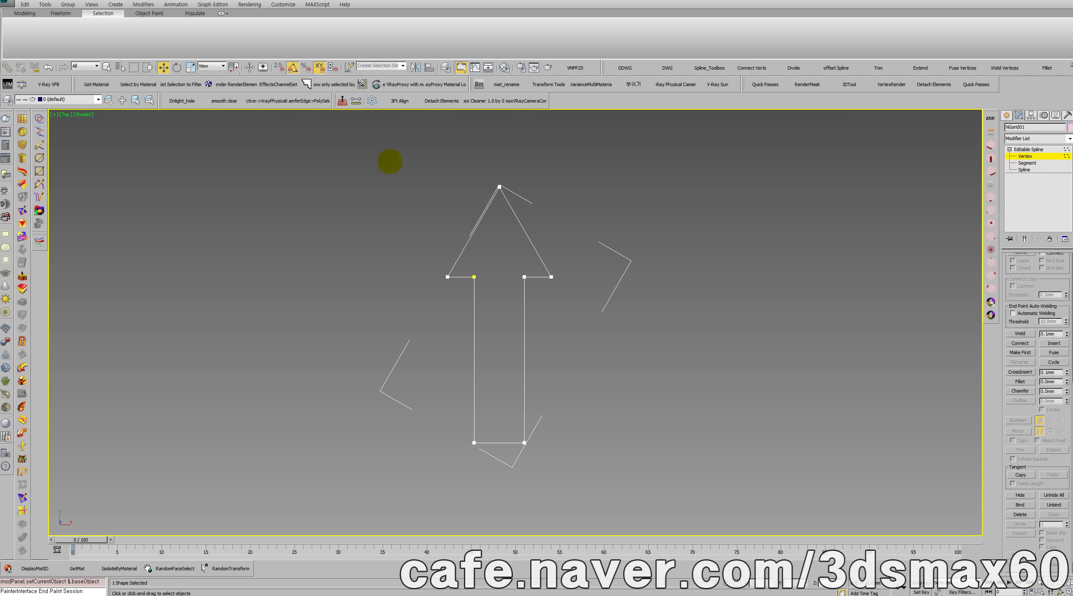
pyautogui.scroll(5, 1018, 343)
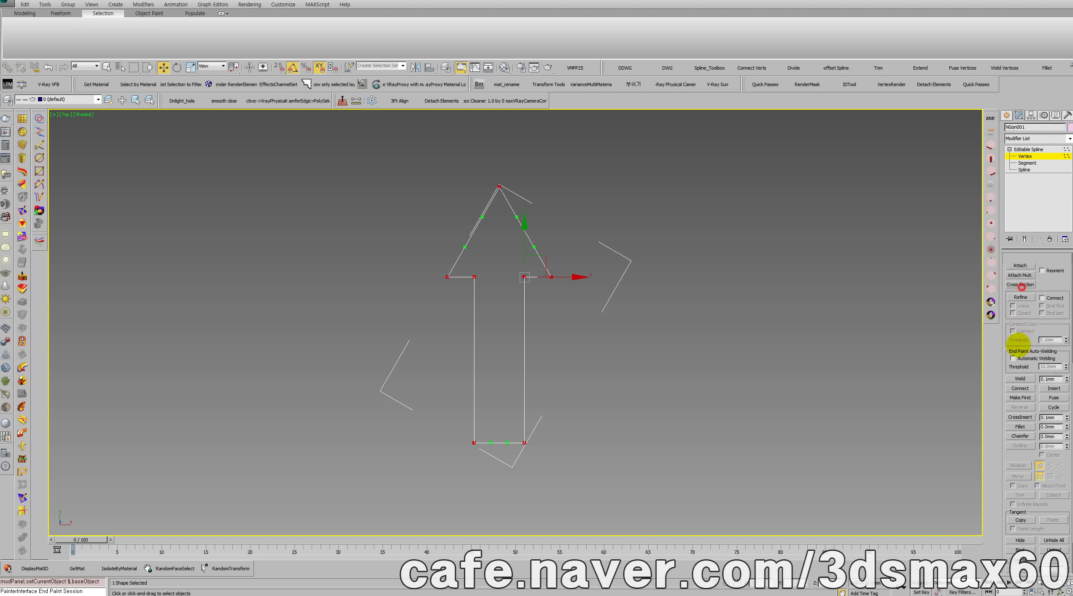
pyautogui.scroll(-5, 1040, 349)
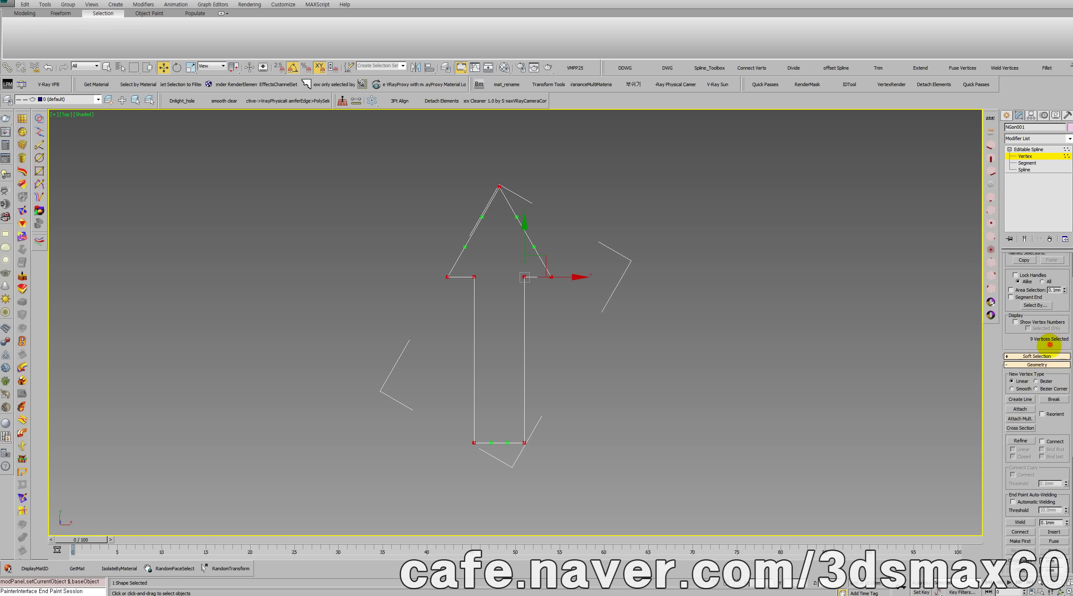
pyautogui.moveTo(1026, 318); pyautogui.dragTo(1026, 317)
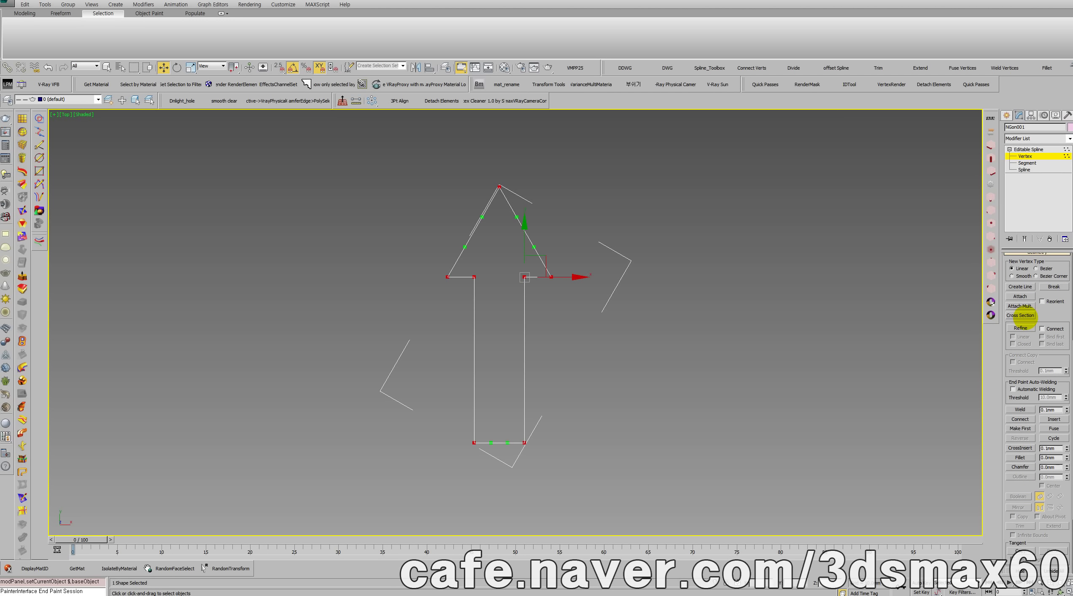
pyautogui.moveTo(1019, 364); pyautogui.dragTo(1018, 306)
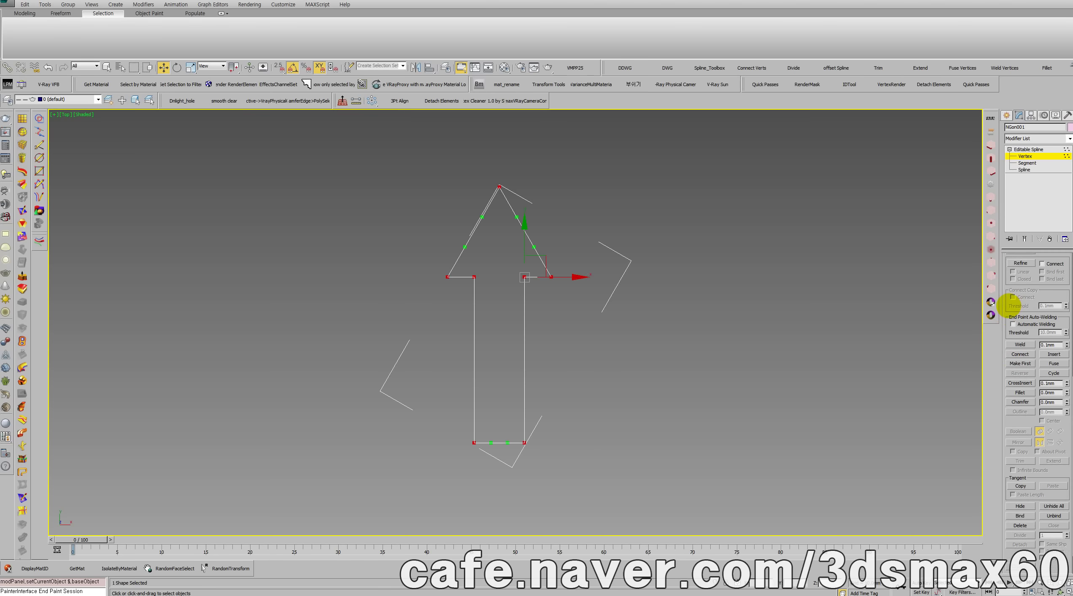
pyautogui.click(1020, 344)
pyautogui.click(621, 322)
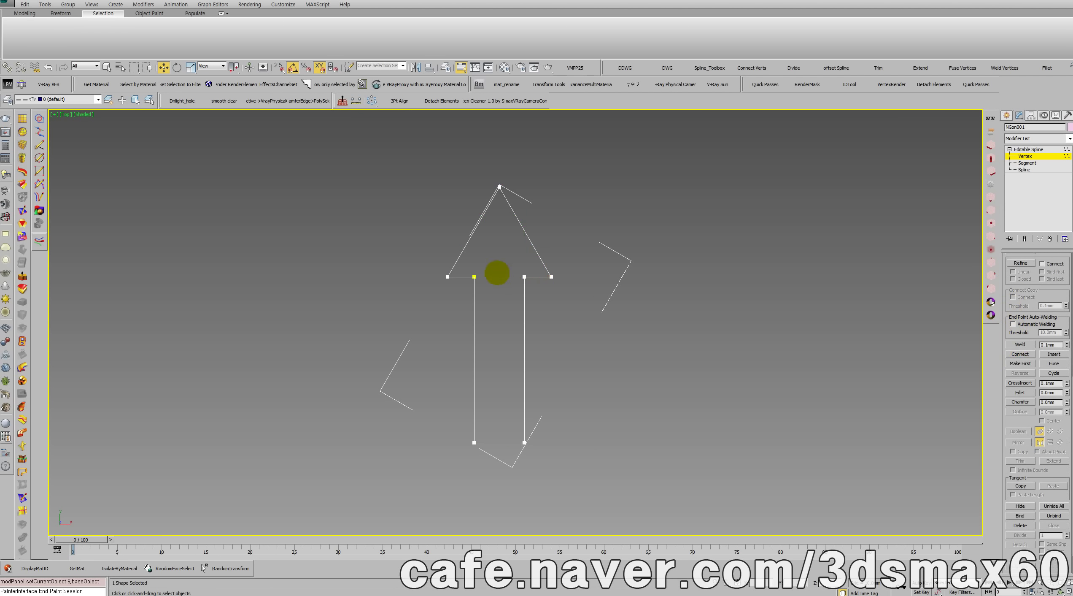
# Try raising the arrowhead's two inner corner vertices and reshaping its slanted sides with the tip vertex's Bezier handles.
pyautogui.click(474, 277)
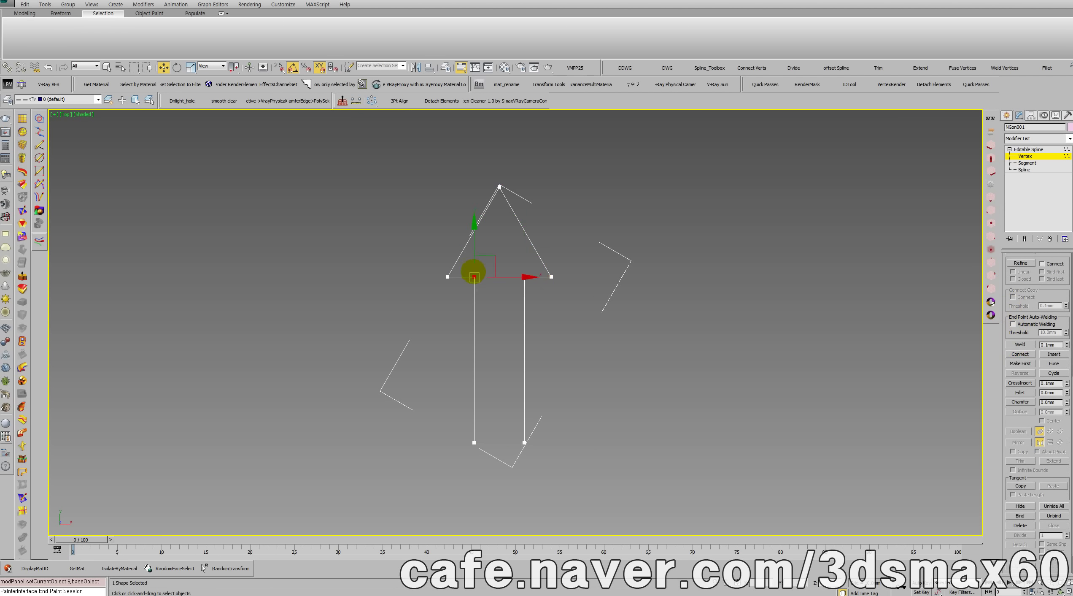
pyautogui.moveTo(477, 254); pyautogui.dragTo(473, 239)
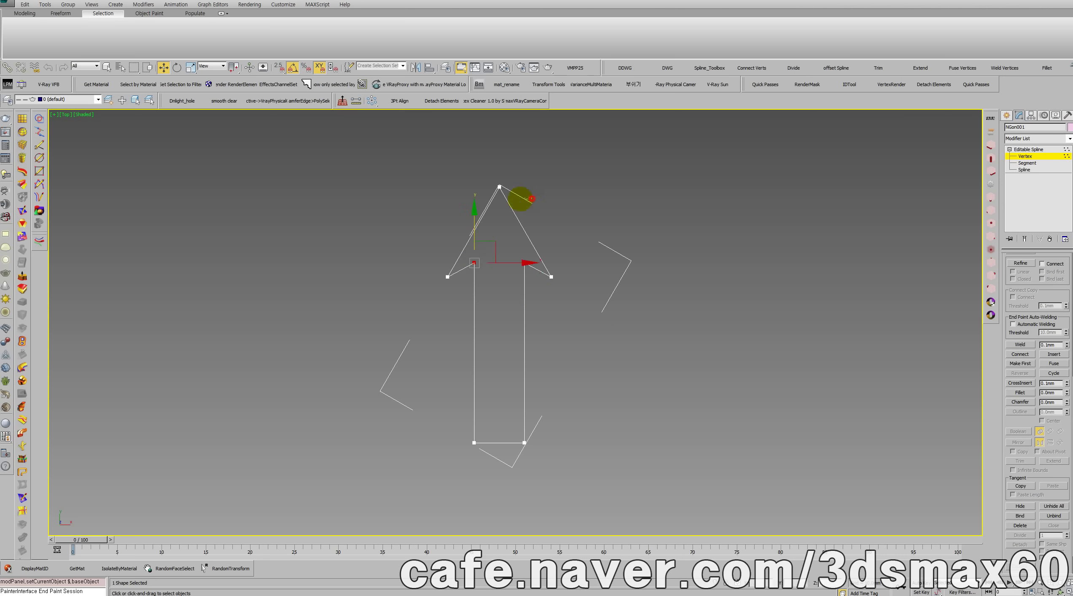
pyautogui.click(499, 186)
pyautogui.rightClick(501, 185)
pyautogui.click(417, 211)
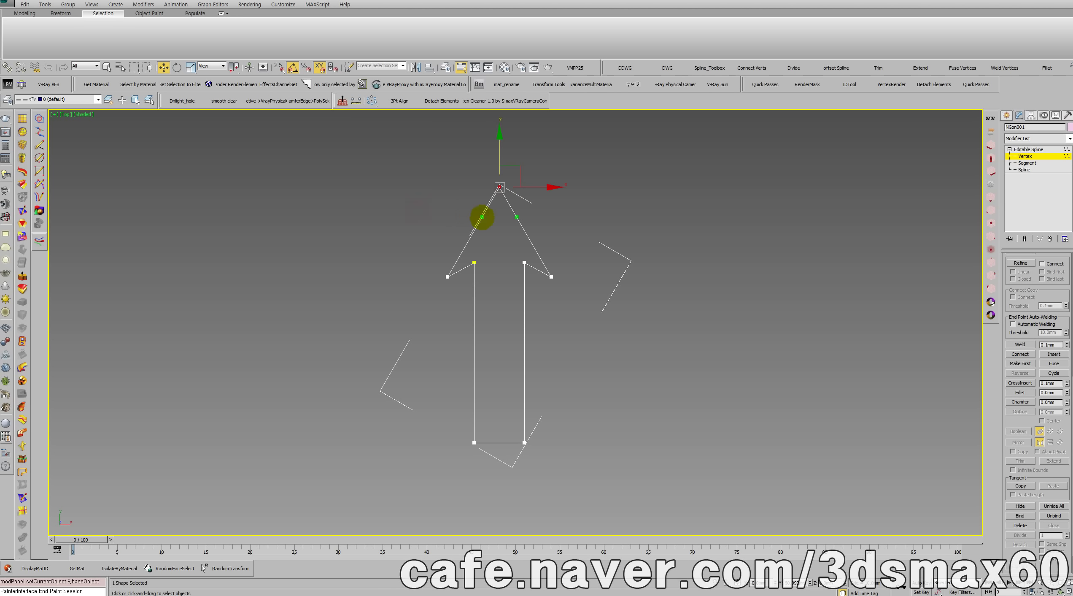
pyautogui.moveTo(483, 218); pyautogui.dragTo(504, 221)
pyautogui.rightClick(505, 221)
pyautogui.click(516, 178)
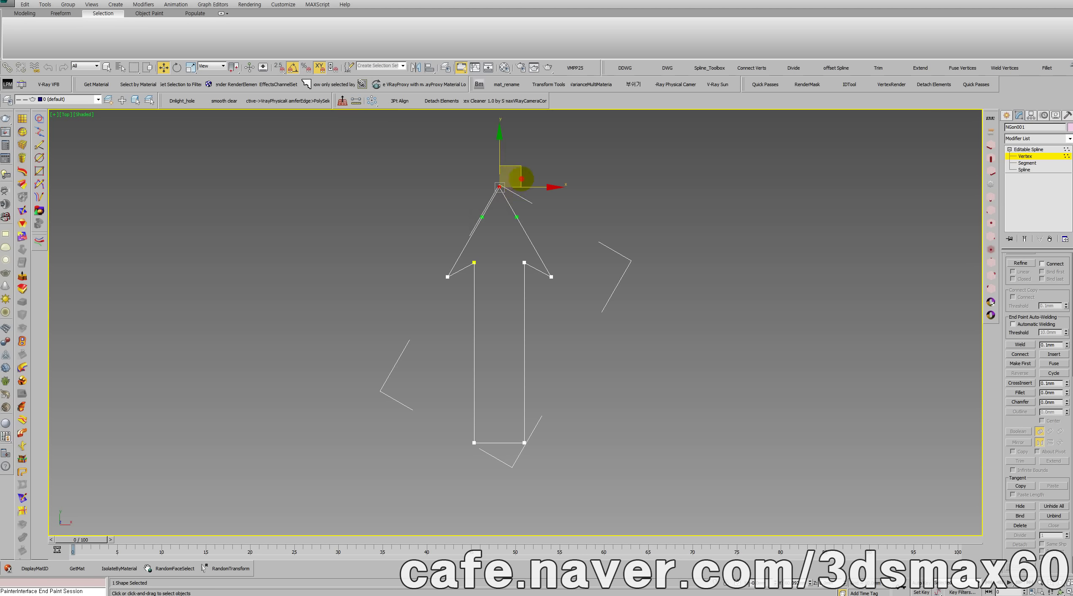
pyautogui.moveTo(482, 218); pyautogui.dragTo(504, 218)
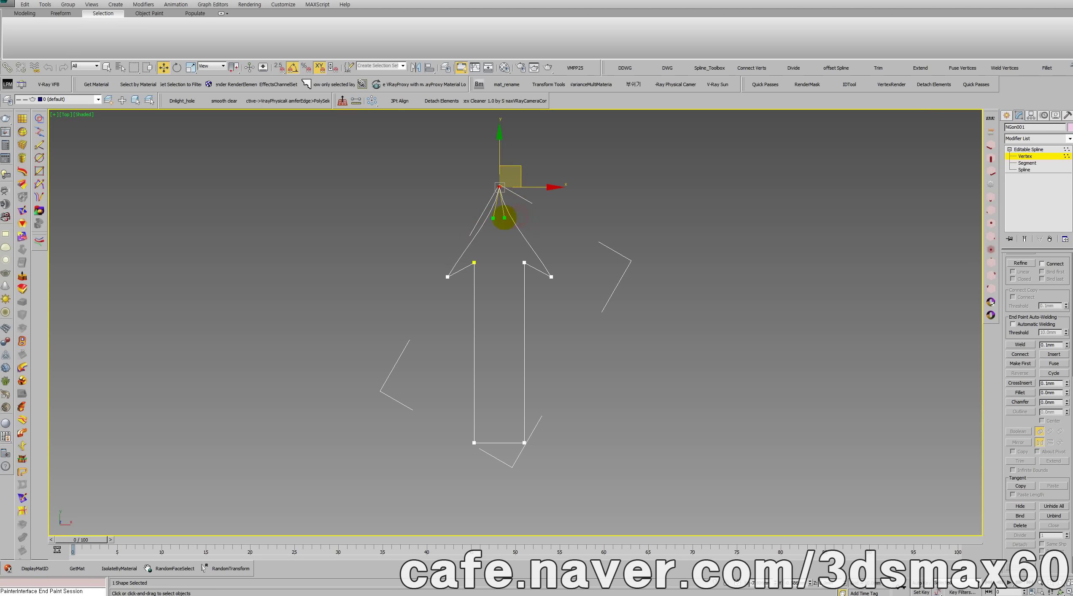
pyautogui.hotkey('ctrl', 'z')
pyautogui.hotkey('ctrl', 'z')
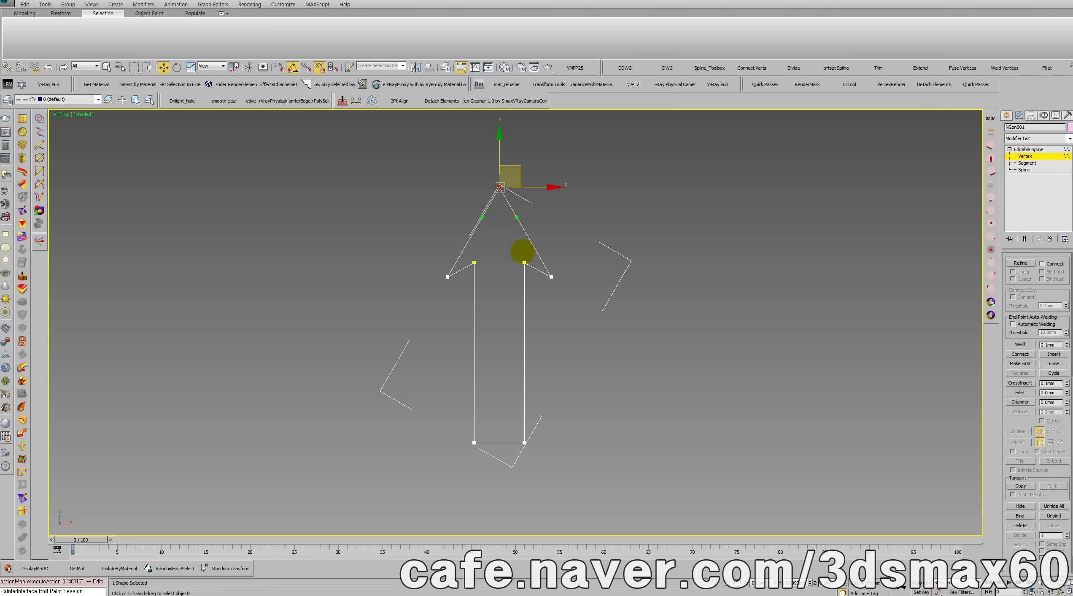
# Try moving the two end vertices of the arrow's shaft up towards the head.
pyautogui.moveTo(554, 463); pyautogui.dragTo(399, 427)
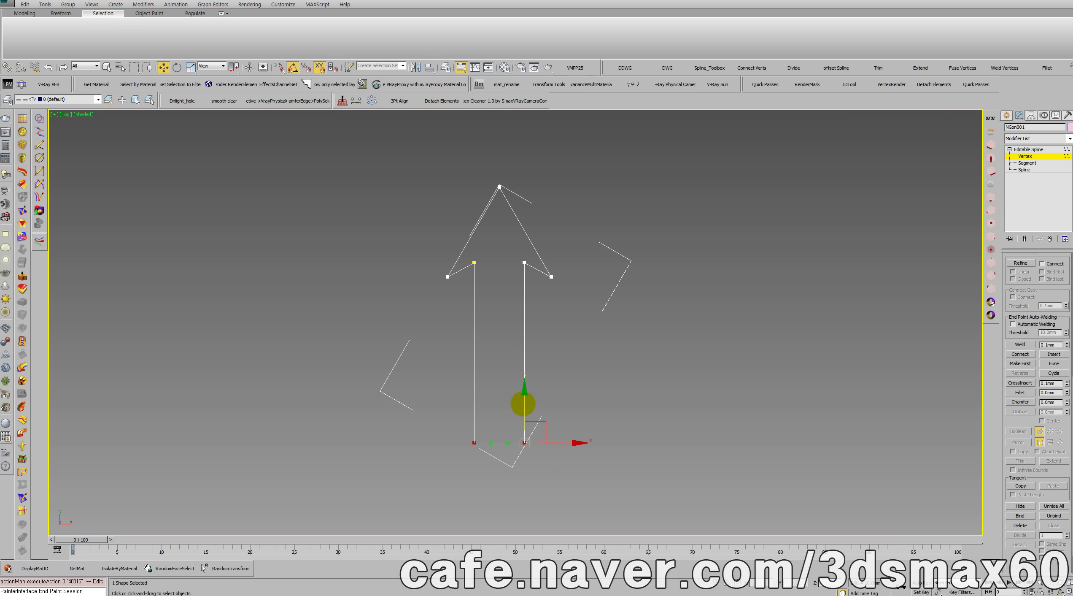
pyautogui.moveTo(522, 400); pyautogui.dragTo(526, 335)
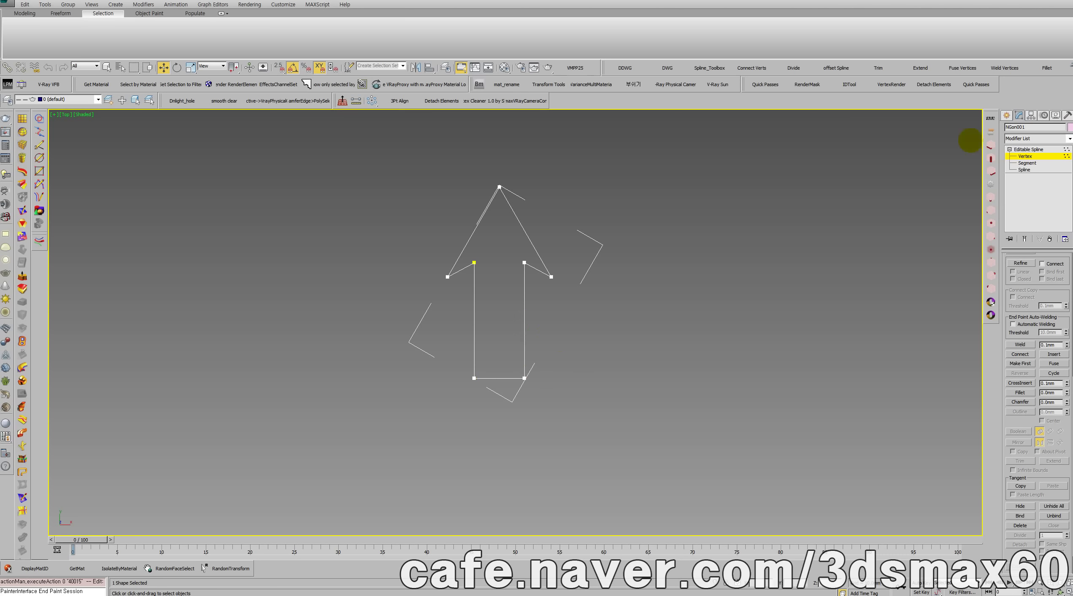
pyautogui.click(1007, 114)
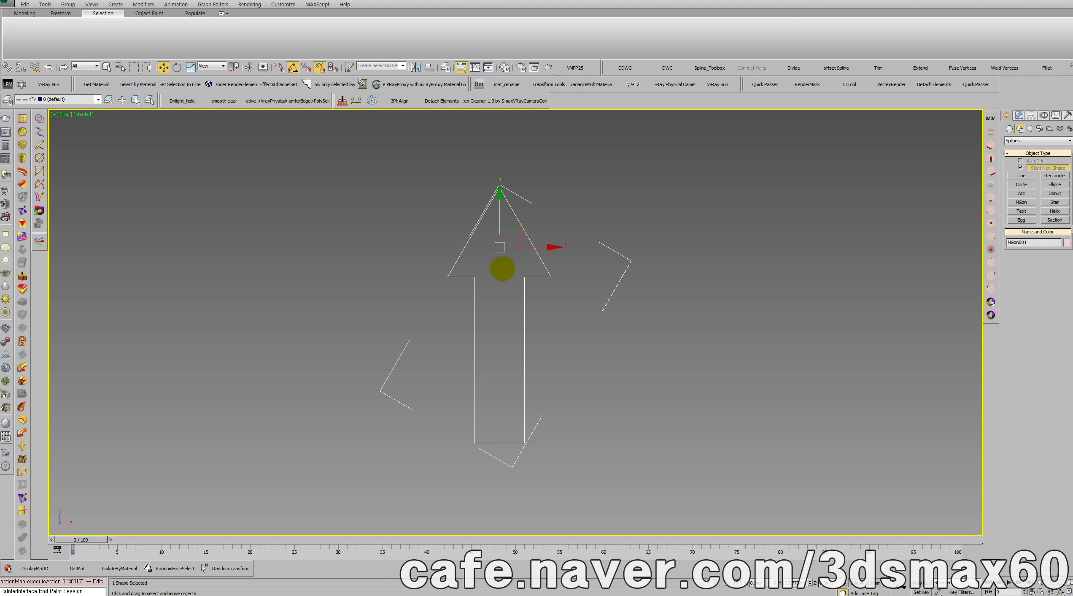
# Shorten the arrow's shaft by moving its two lower vertices up in Y, and exit the Vertex sub-object level.
pyautogui.press('1')
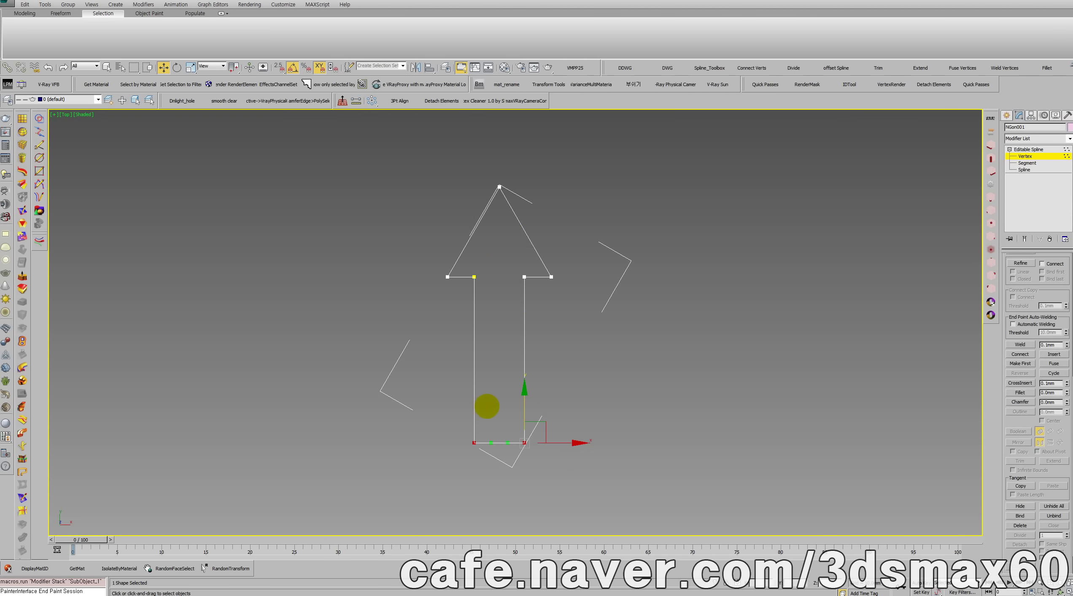
pyautogui.moveTo(522, 391); pyautogui.dragTo(517, 331)
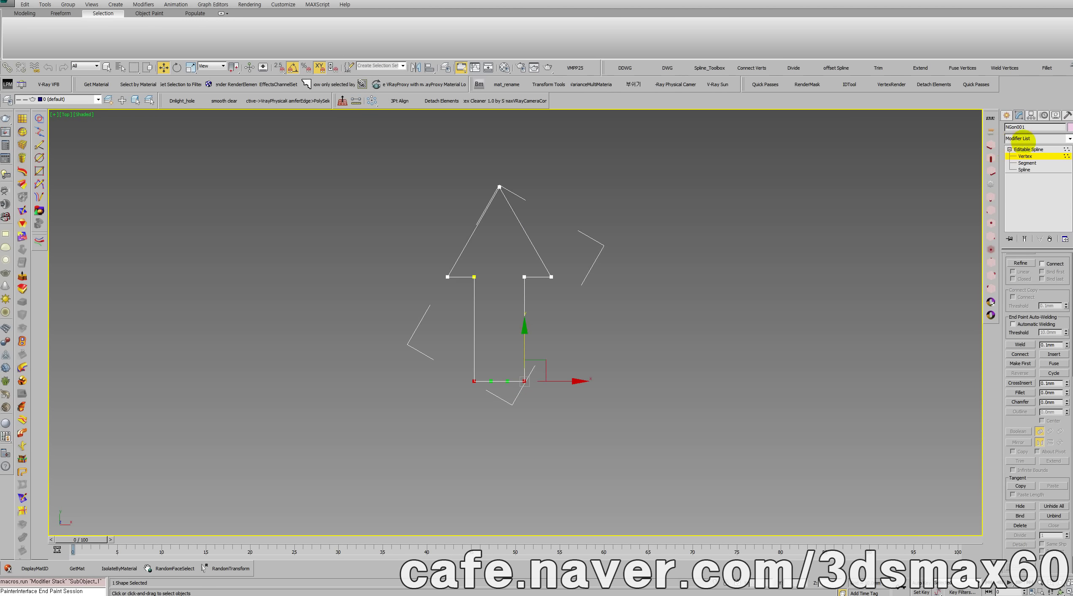
pyautogui.click(1029, 148)
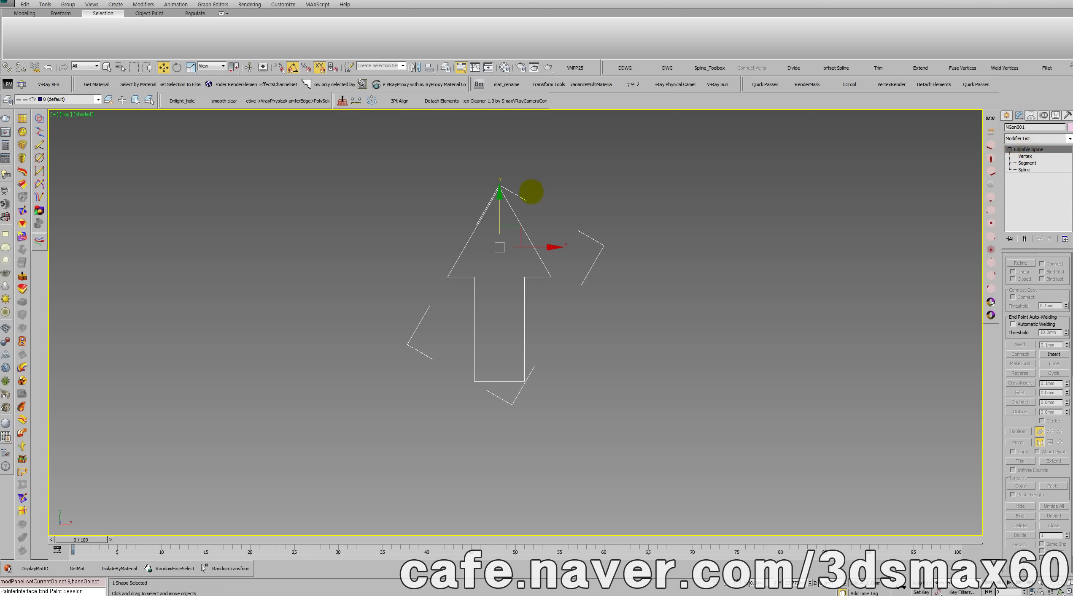
# Set the geometry creation category to Standard Primitives.
pyautogui.click(1007, 115)
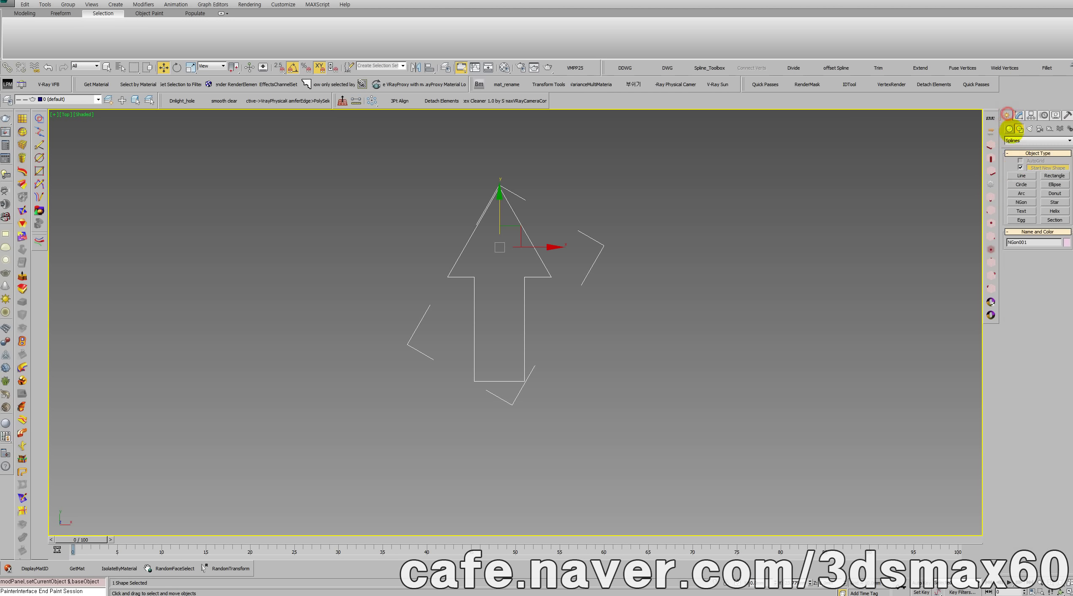
pyautogui.click(1009, 128)
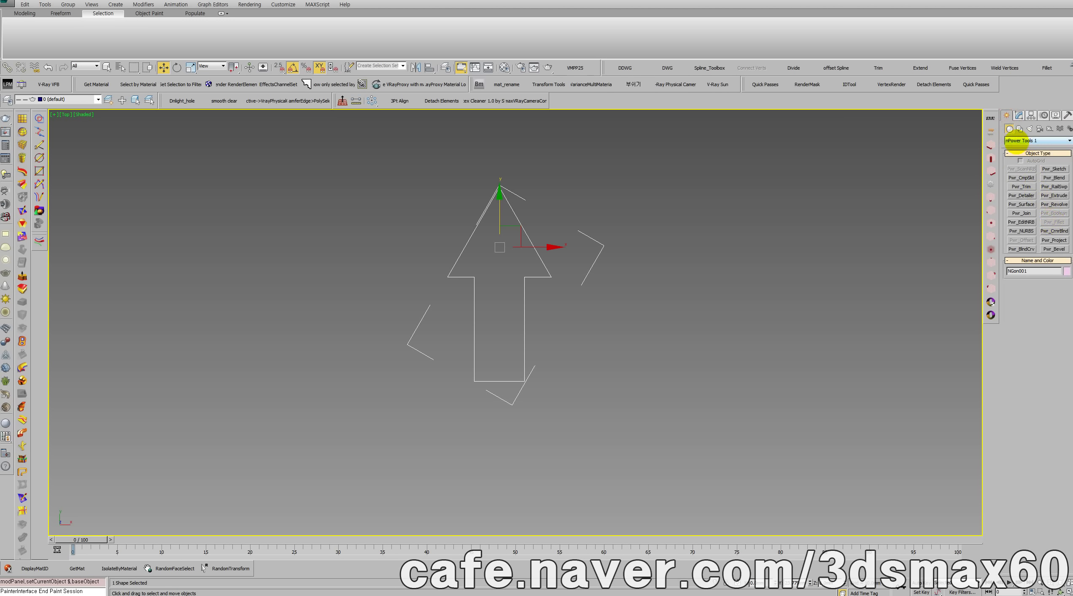
pyautogui.click(1017, 140)
pyautogui.click(1017, 148)
pyautogui.click(1054, 204)
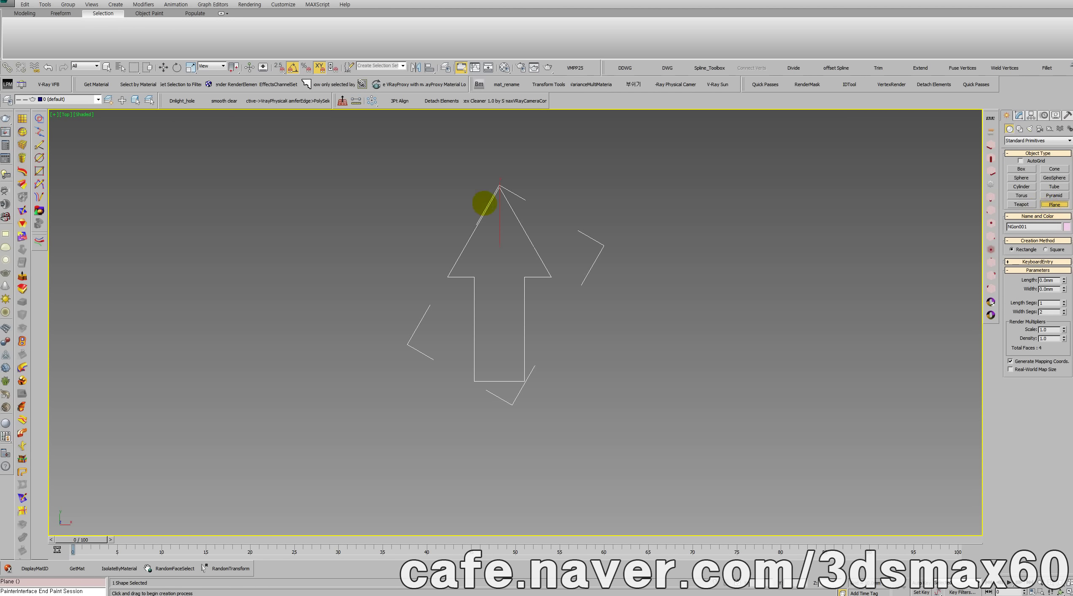
pyautogui.rightClick(489, 206)
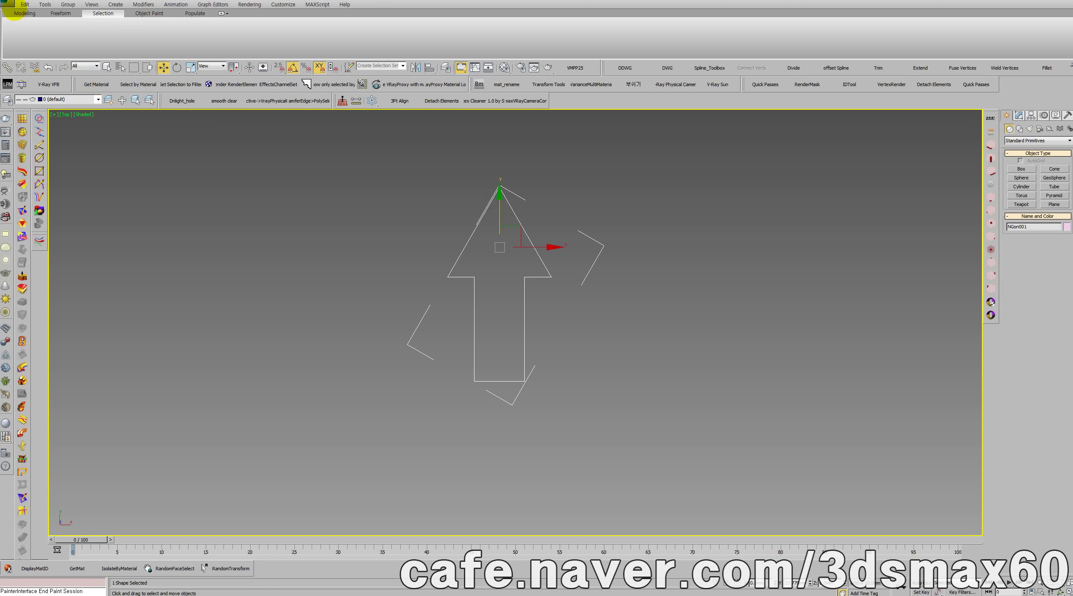
# Export the arrow outline to the desktop as tttt.ai.
pyautogui.click(9, 5)
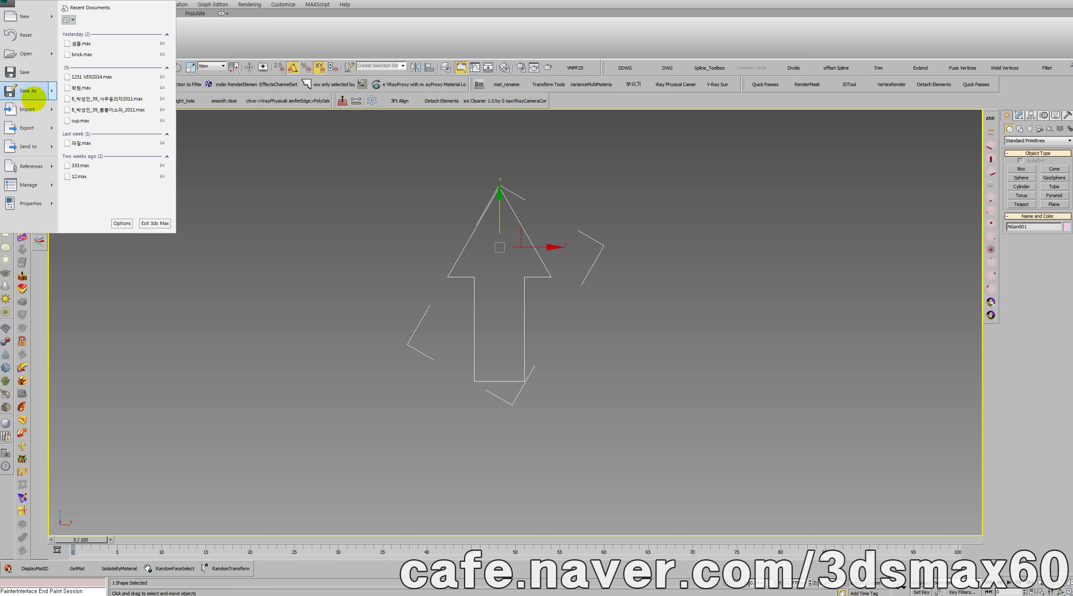
pyautogui.click(27, 128)
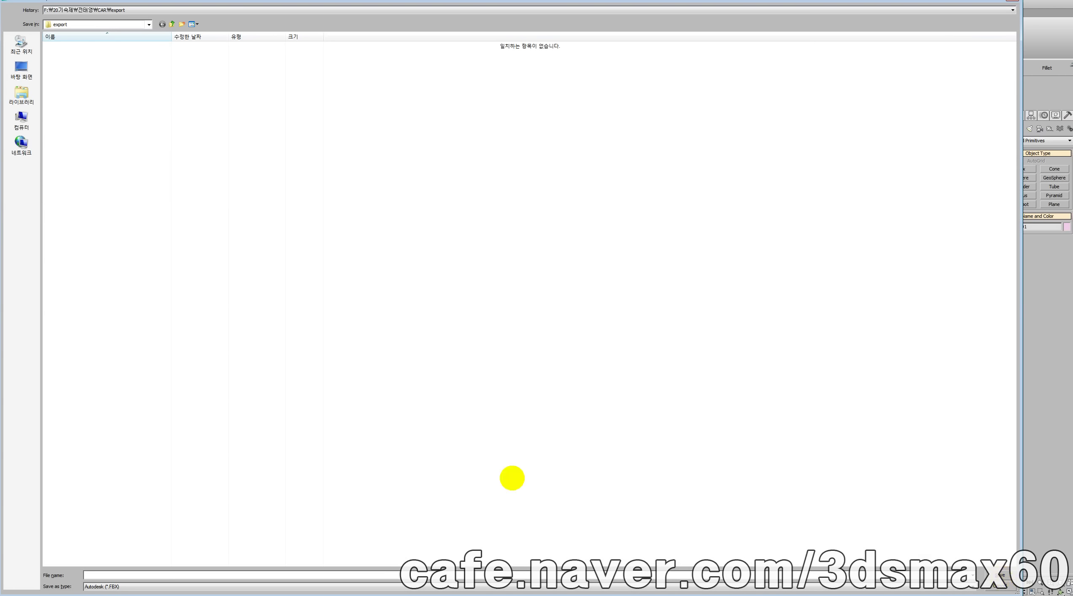
pyautogui.click(21, 69)
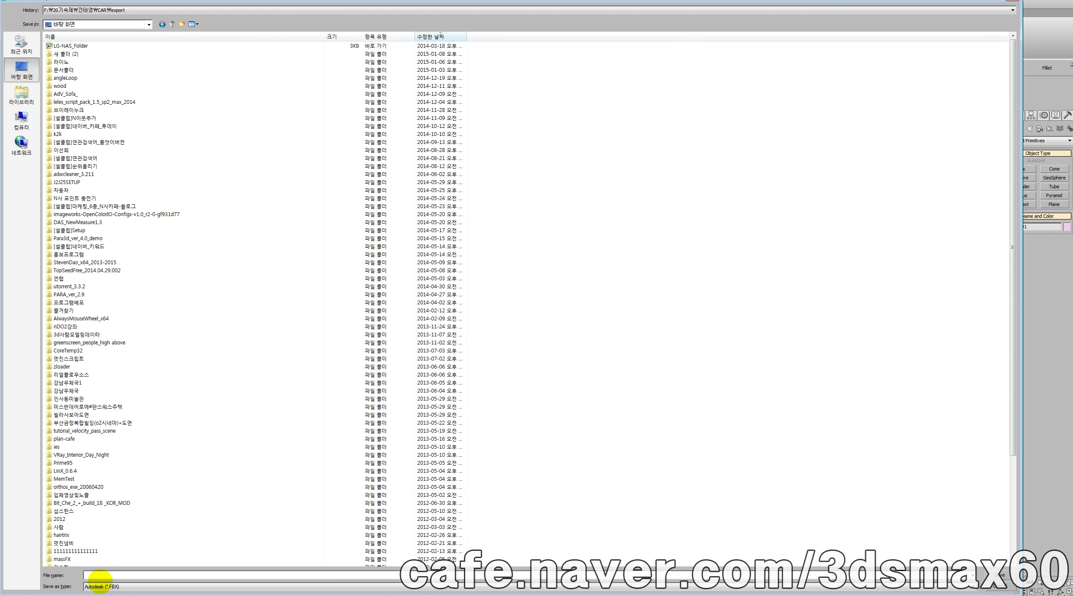
pyautogui.write('tttt.ai')
pyautogui.press('Return')
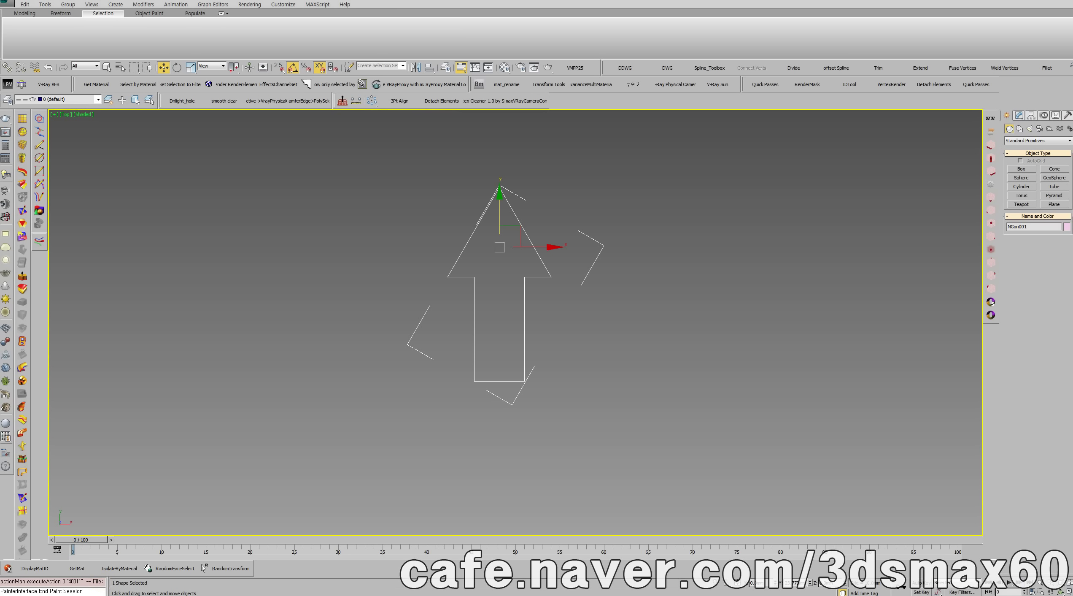
# Draw a plane about 129 mm long and 105 mm wide enclosing the arrow outline, and switch the viewport to wireframe.
pyautogui.moveTo(561, 308); pyautogui.dragTo(496, 324, button='middle')
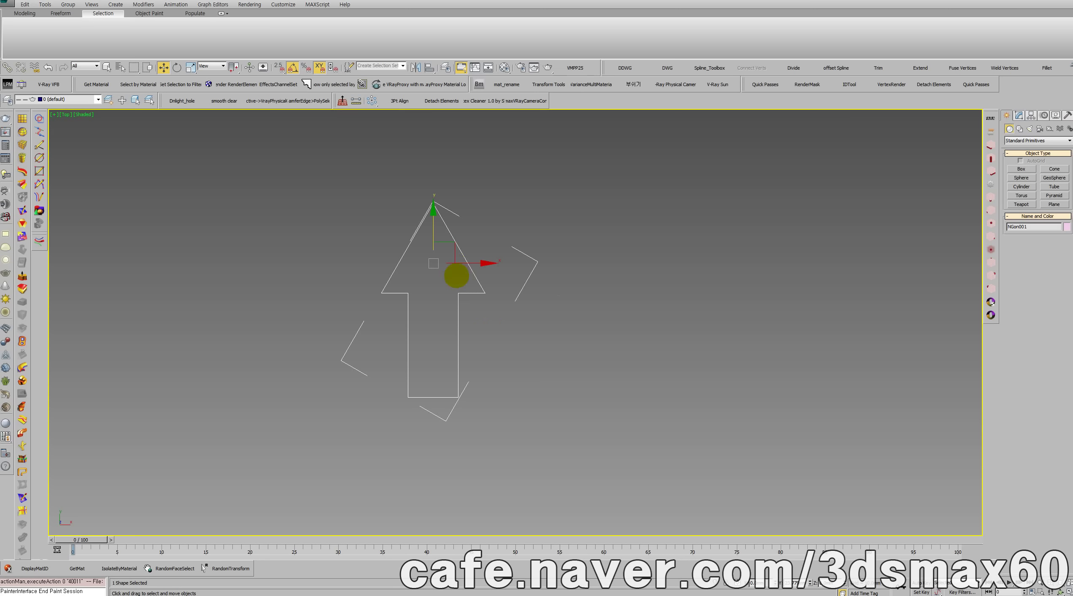
pyautogui.scroll(3, 457, 276)
pyautogui.moveTo(482, 278); pyautogui.dragTo(544, 262, button='middle')
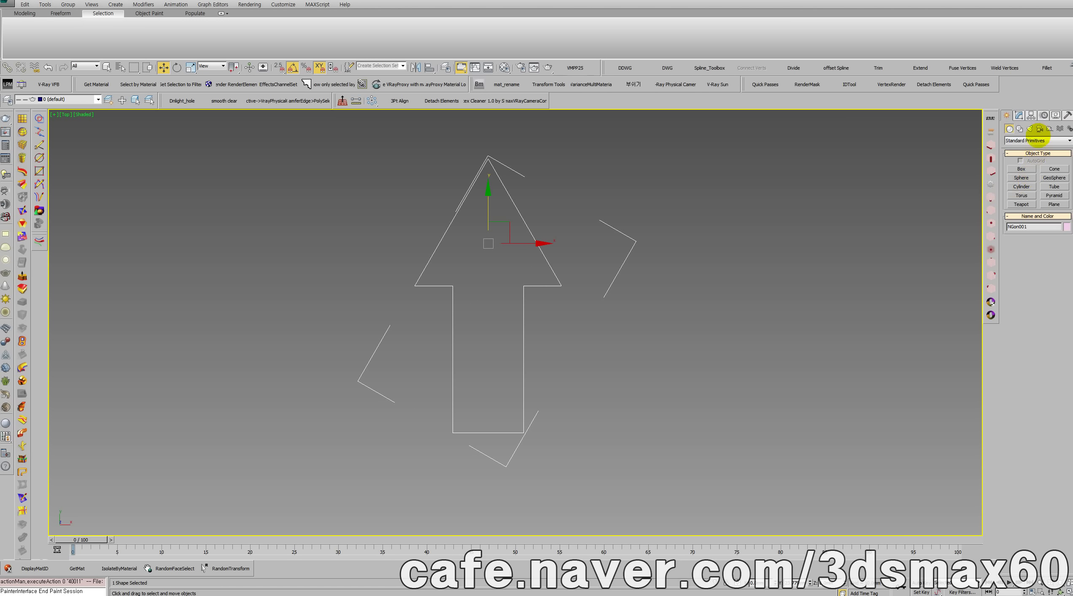
pyautogui.click(1054, 204)
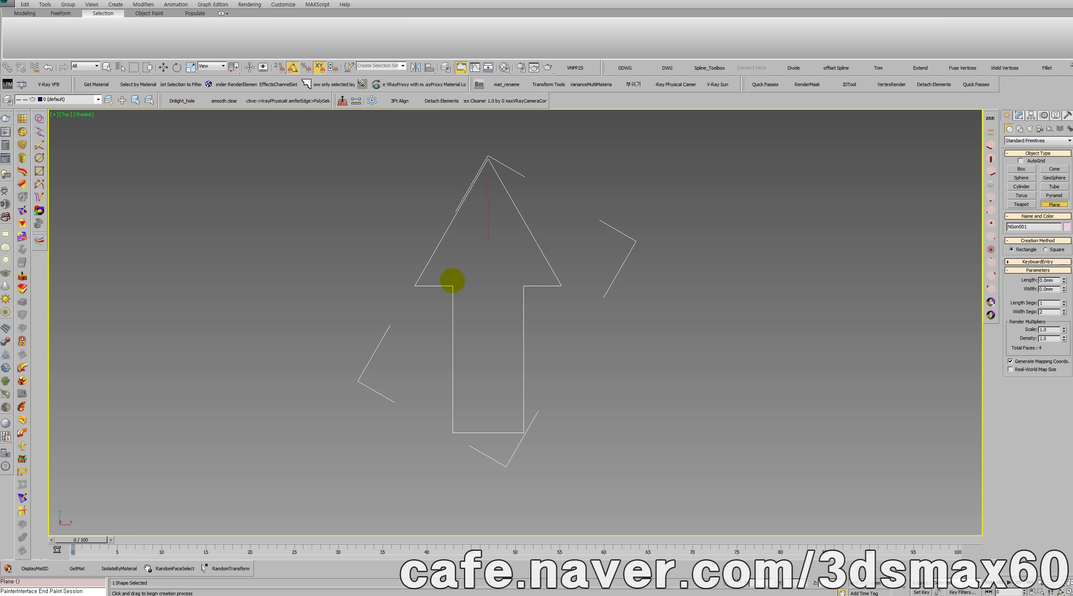
pyautogui.moveTo(365, 146)
pyautogui.mouseDown()
pyautogui.moveTo(597, 400)
pyautogui.moveTo(608, 449)
pyautogui.mouseUp()
pyautogui.press('F3')
pyautogui.scroll(2, 613, 440)
pyautogui.moveTo(535, 380); pyautogui.dragTo(601, 458, button='middle')
pyautogui.scroll(-2, 599, 445)
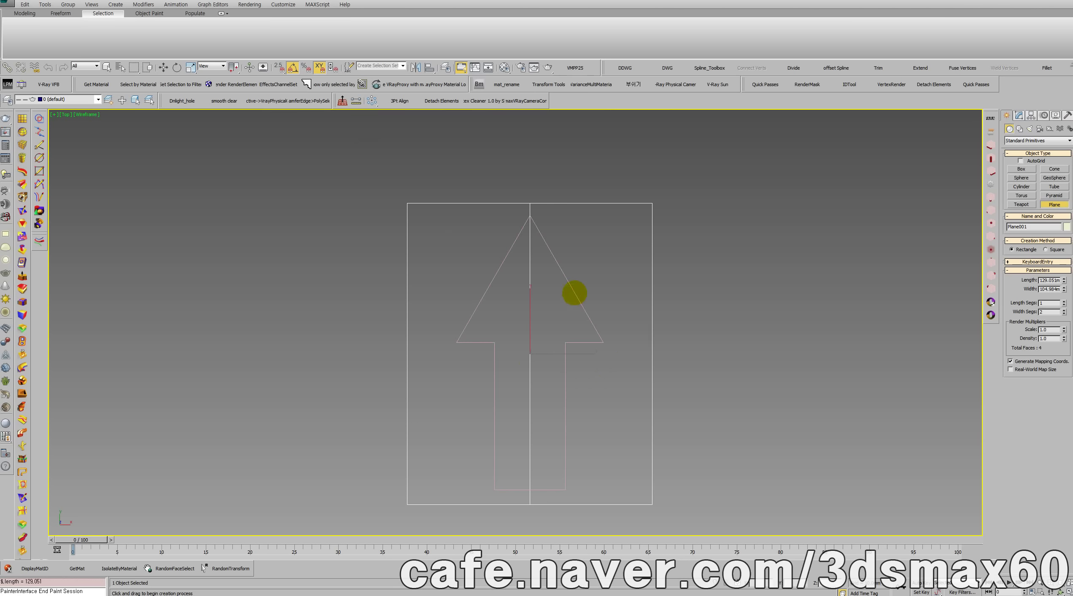
# Align the plane to the arrow outline in X only, matching its pivot point to the outline's center.
pyautogui.press('w')
pyautogui.scroll(-2, 575, 293)
pyautogui.hotkey('alt', 'a')
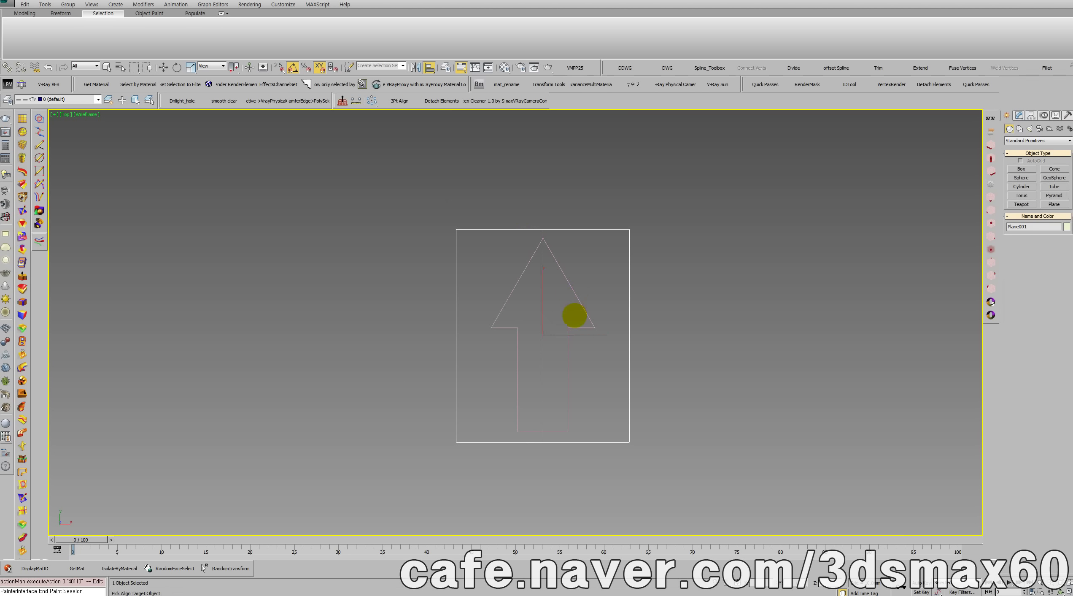
pyautogui.click(581, 303)
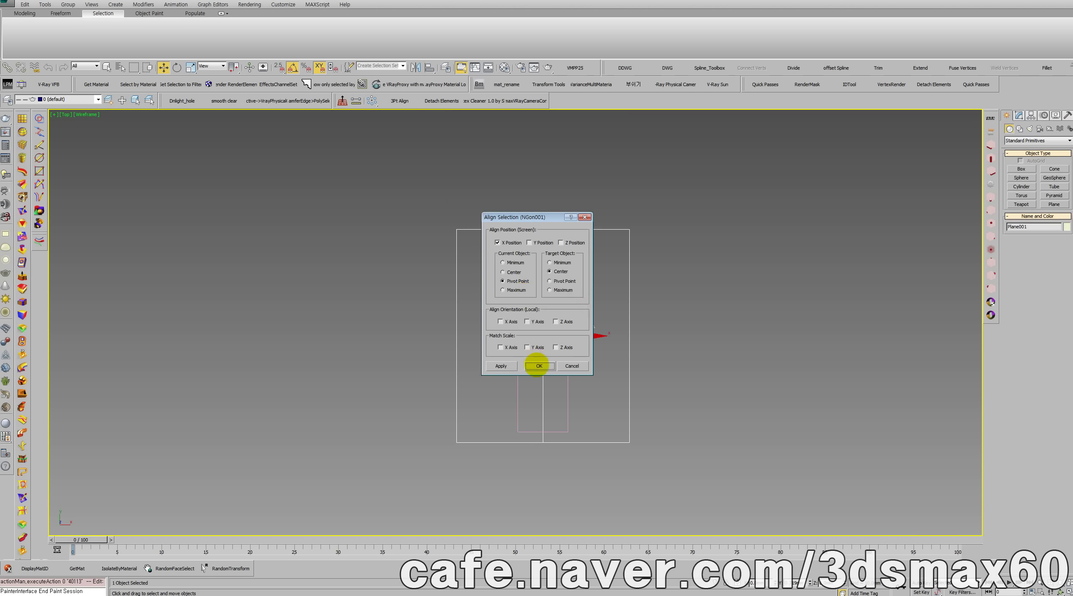
pyautogui.click(540, 364)
# Convert the plane to an Editable Poly.
pyautogui.rightClick(633, 320)
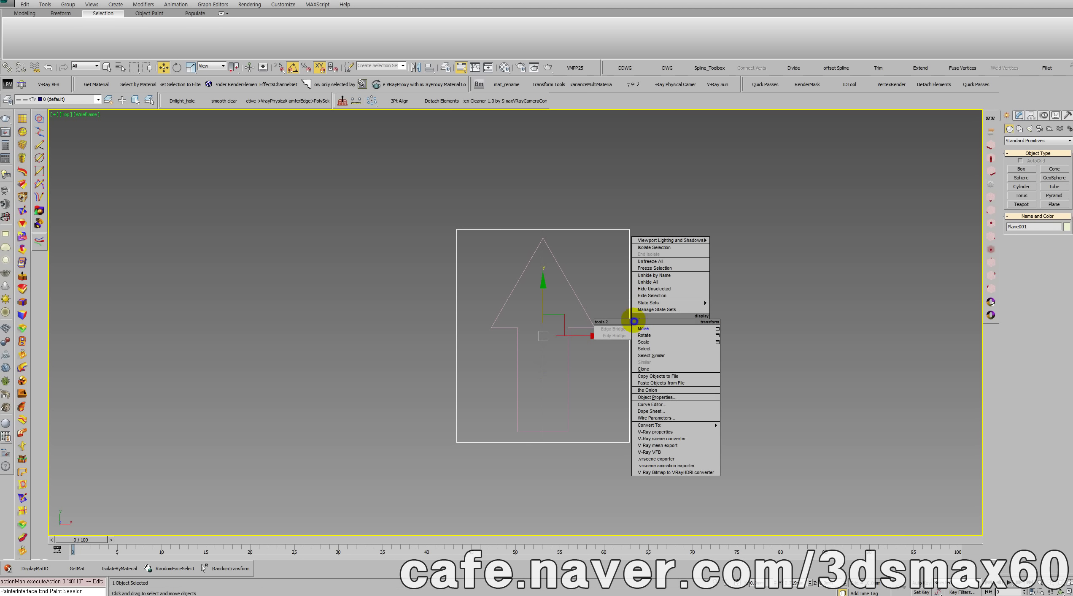
pyautogui.moveTo(652, 425)
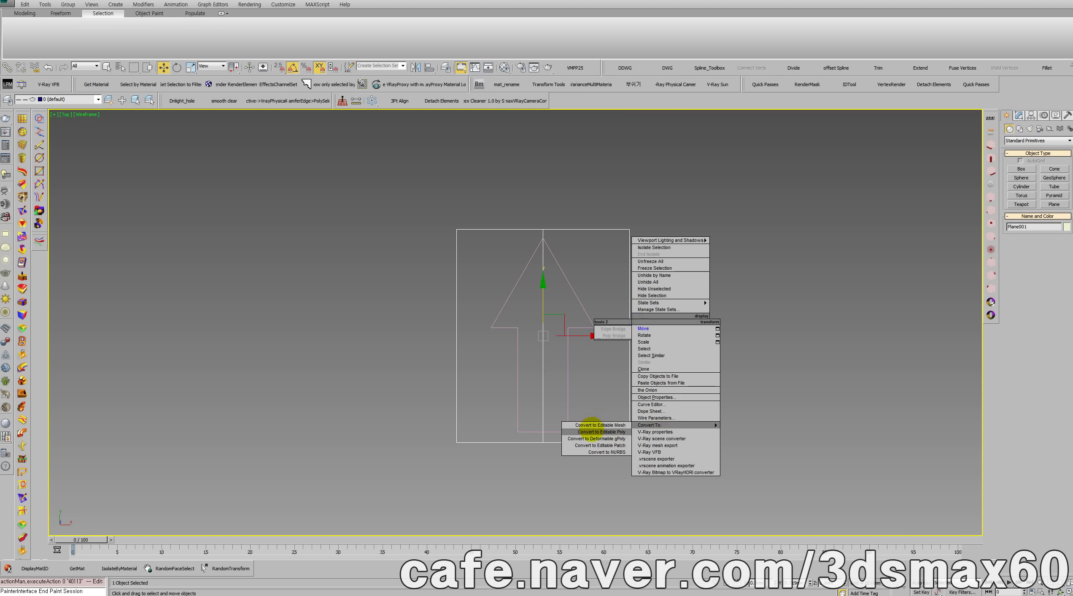
pyautogui.click(597, 432)
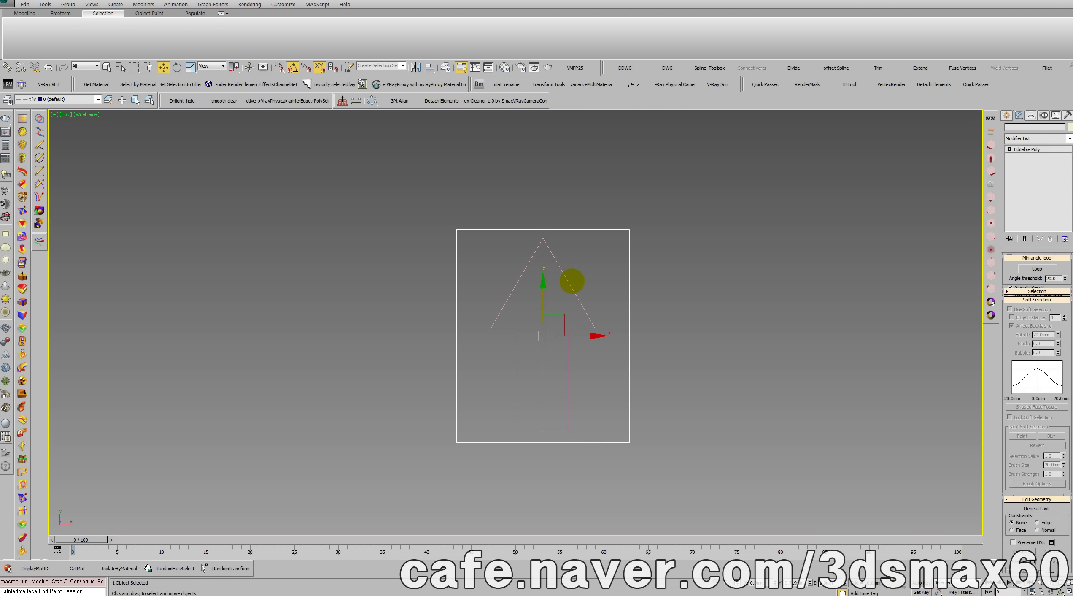
# With snapping on, move the plane's bottom vertices to the shaft's base and its top vertices to the arrow's tip in Y.
pyautogui.press('1')
pyautogui.moveTo(659, 455); pyautogui.dragTo(333, 413)
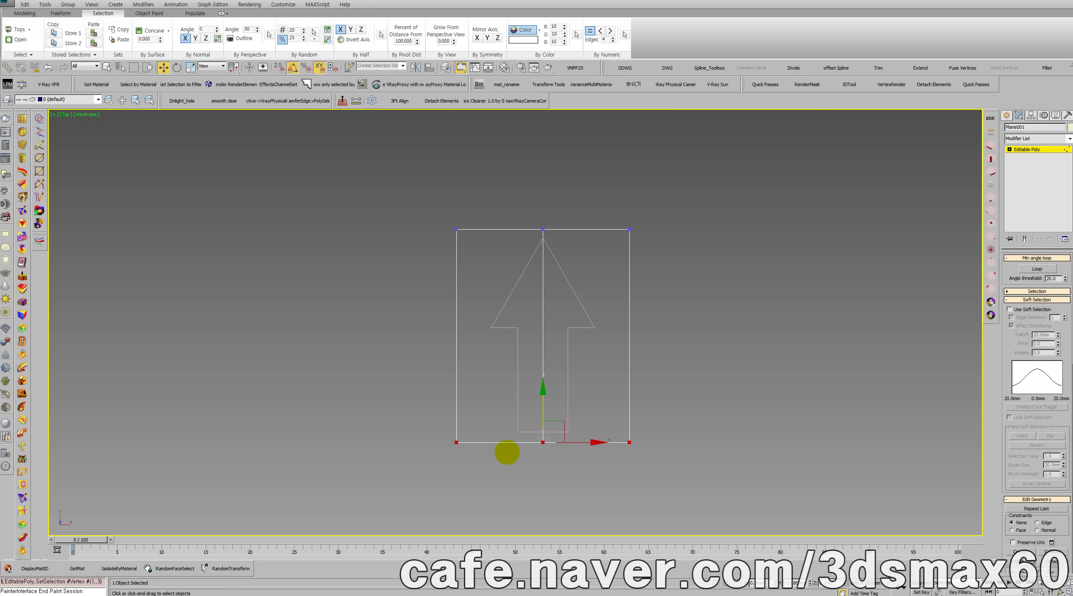
pyautogui.moveTo(543, 442); pyautogui.dragTo(531, 431)
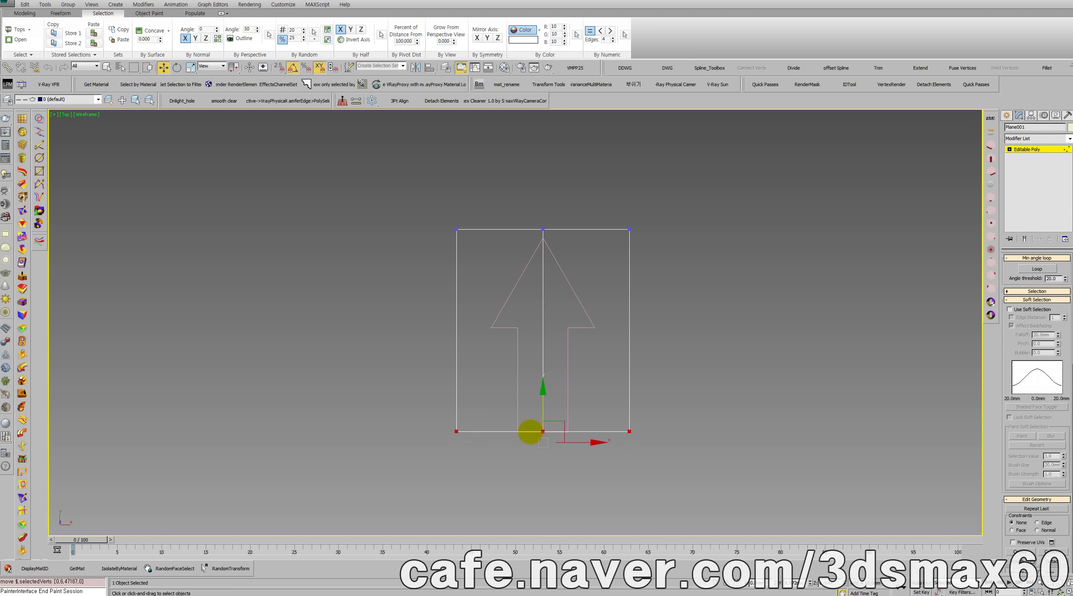
pyautogui.hotkey('ctrl', 'z')
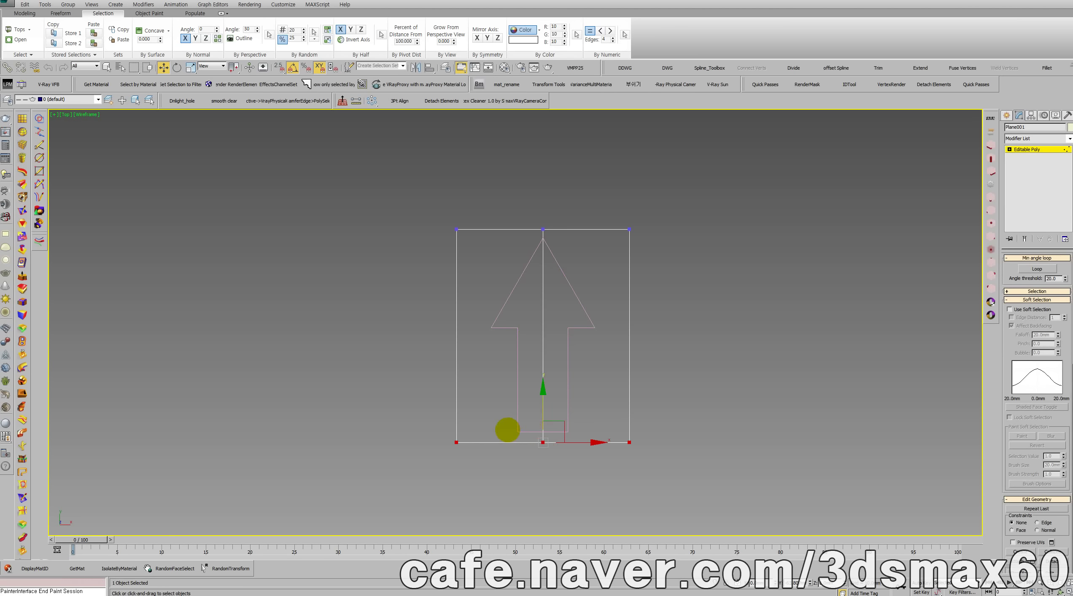
pyautogui.press('s')
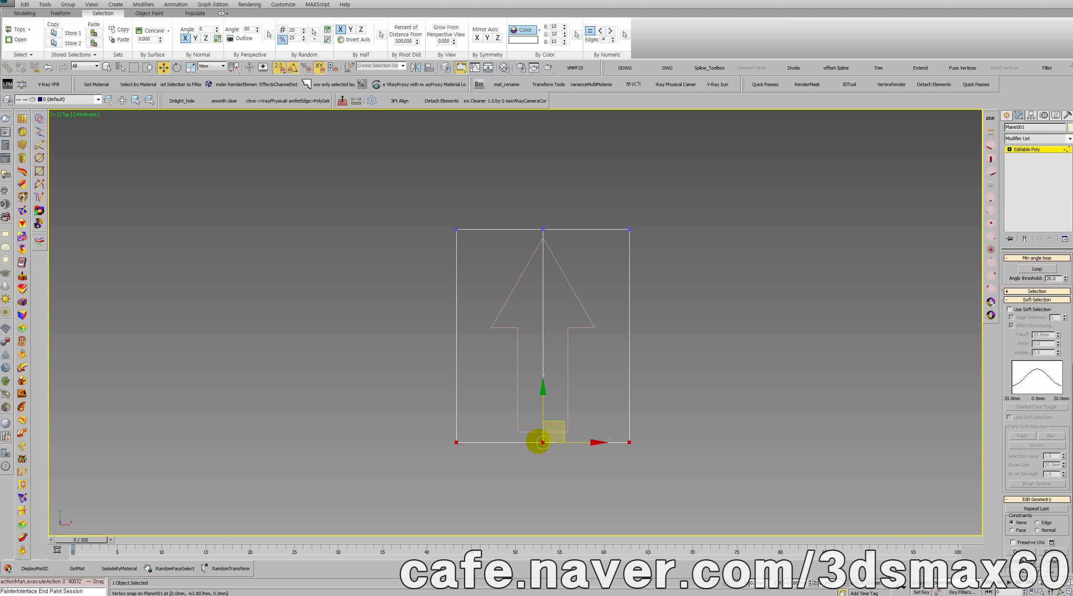
pyautogui.moveTo(539, 440); pyautogui.dragTo(518, 432)
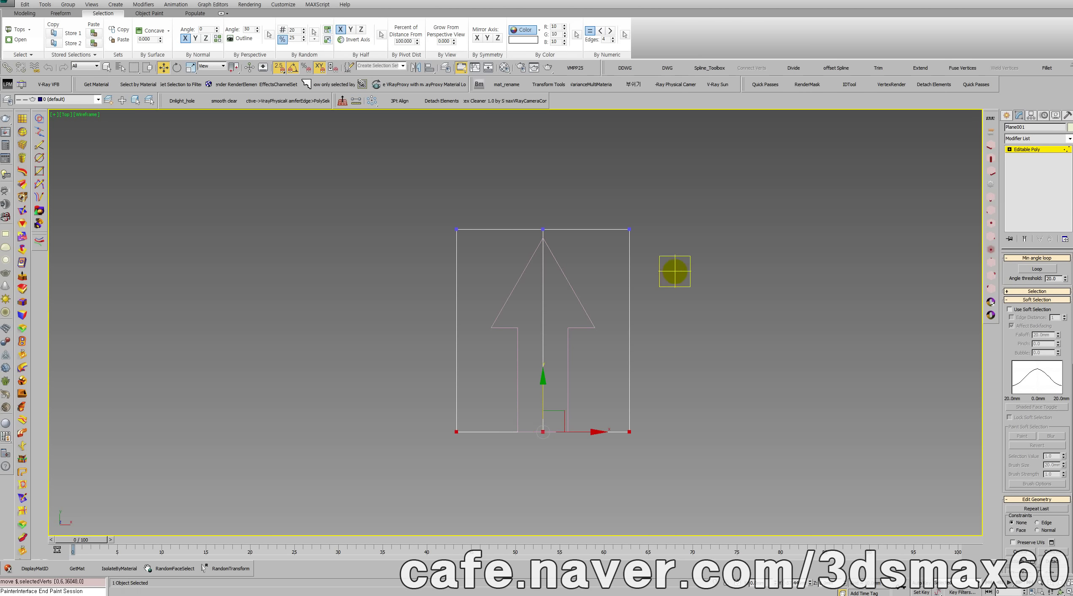
pyautogui.moveTo(675, 271); pyautogui.dragTo(542, 242)
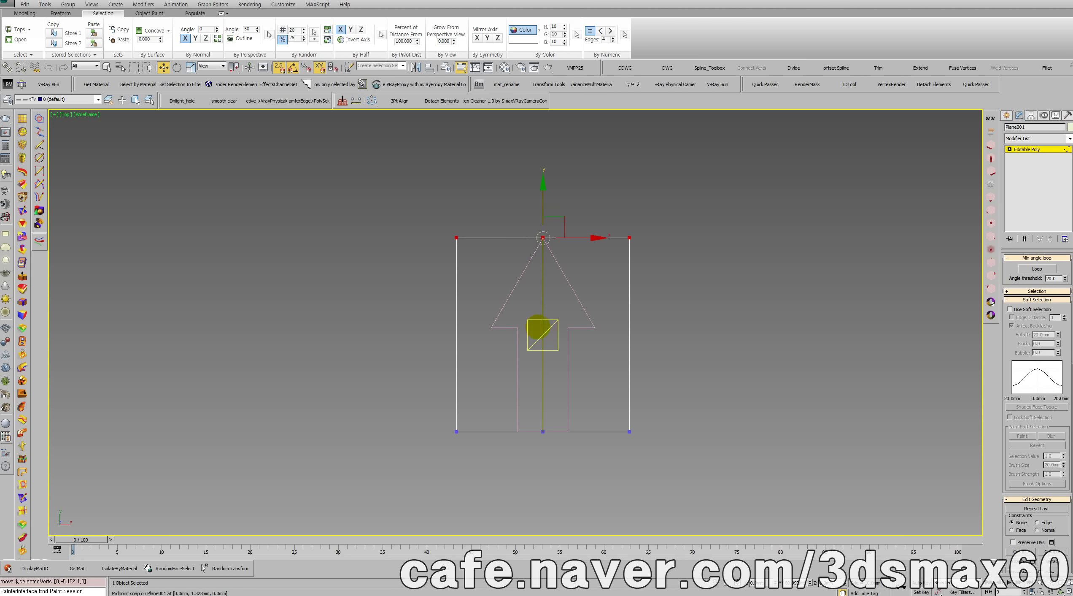
# Connect the plane's vertical edges with one horizontal edge line and snap it in Y to the base of the arrowhead.
pyautogui.press('2')
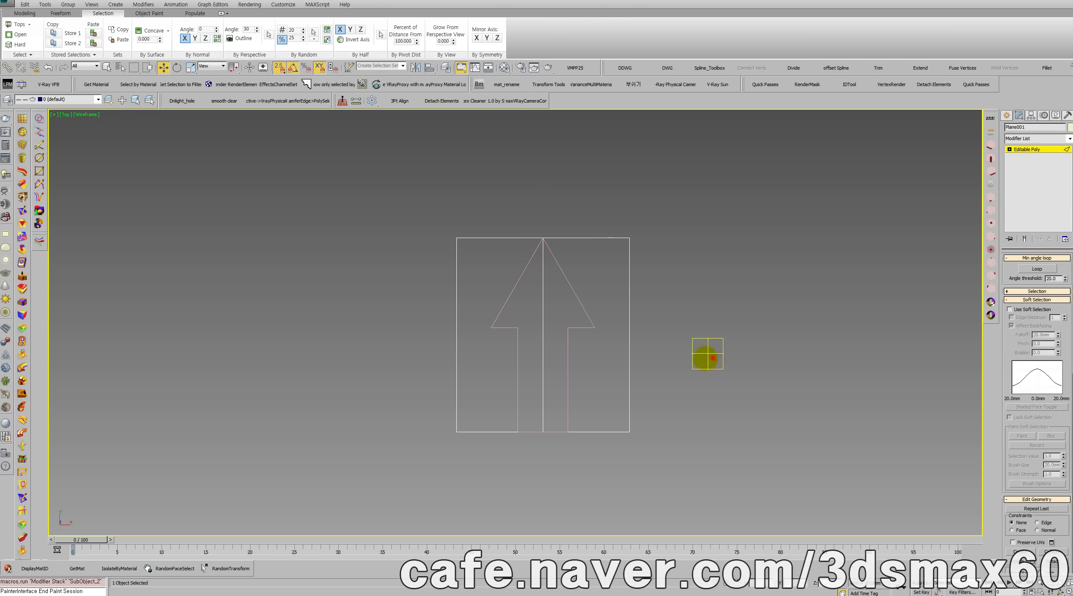
pyautogui.moveTo(707, 351); pyautogui.dragTo(381, 323)
pyautogui.rightClick(489, 342)
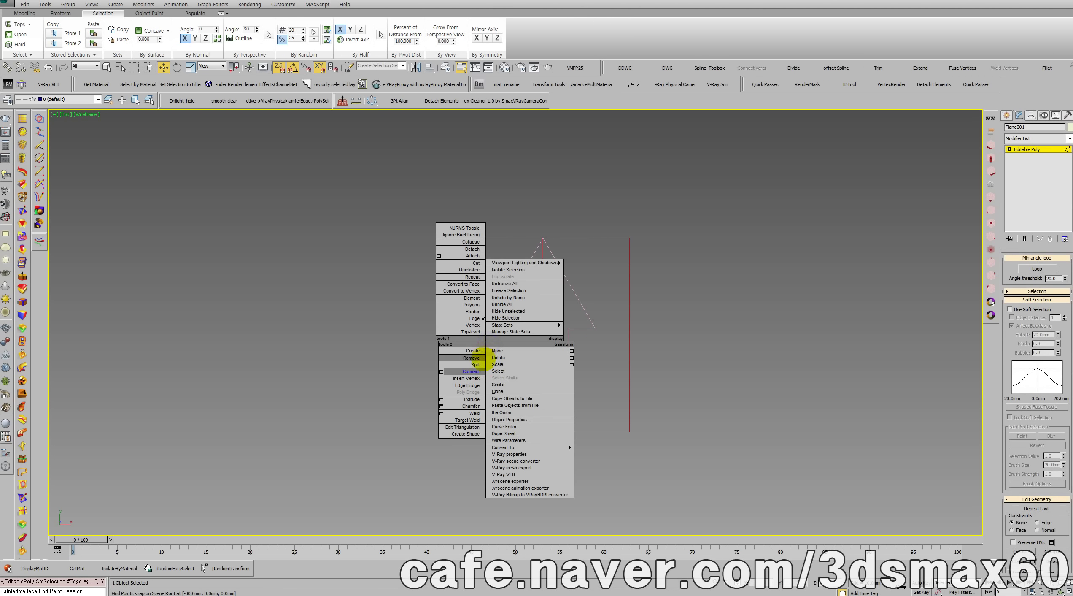
pyautogui.click(481, 365)
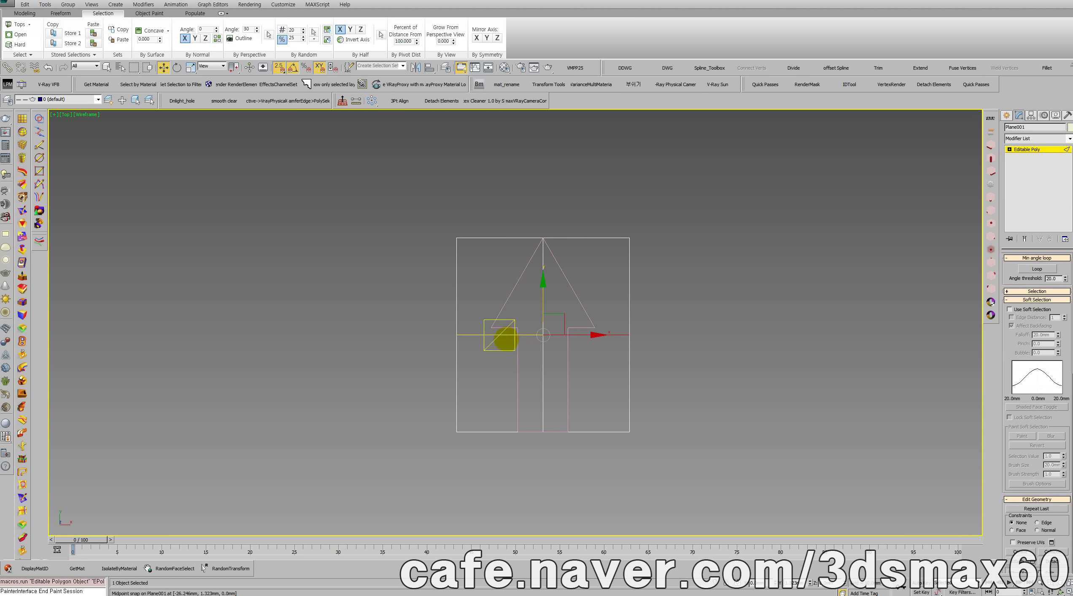
pyautogui.moveTo(491, 328); pyautogui.dragTo(491, 328)
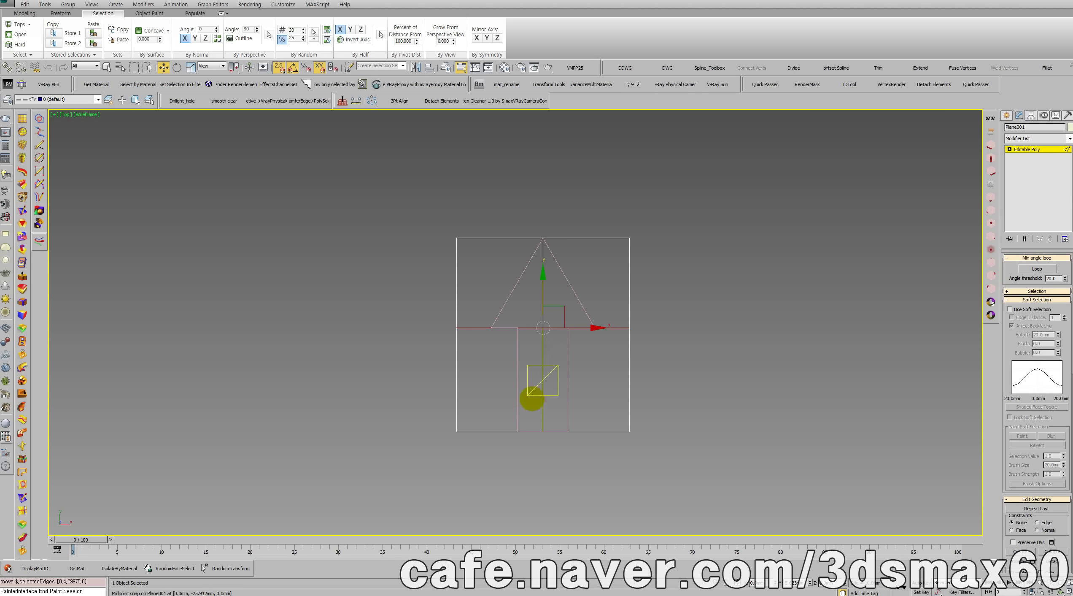
# Connect the horizontal edges on each side of the centre line and snap the two new vertical edge lines to the shaft's sides.
pyautogui.moveTo(613, 445); pyautogui.dragTo(576, 221)
pyautogui.hotkey('ctrl', 'shift', 'e')
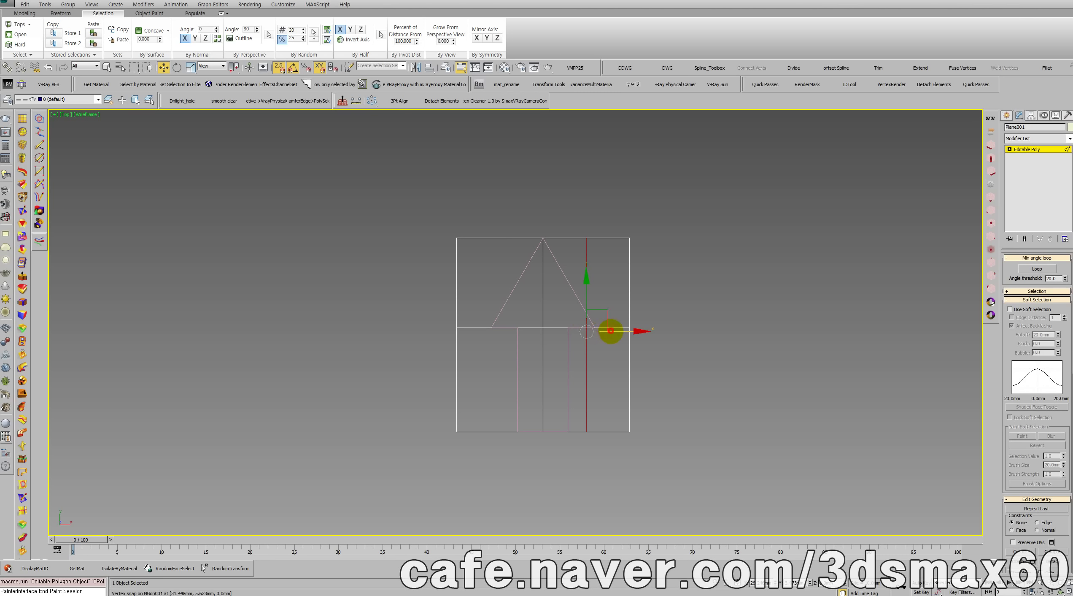
pyautogui.moveTo(611, 331); pyautogui.dragTo(570, 351)
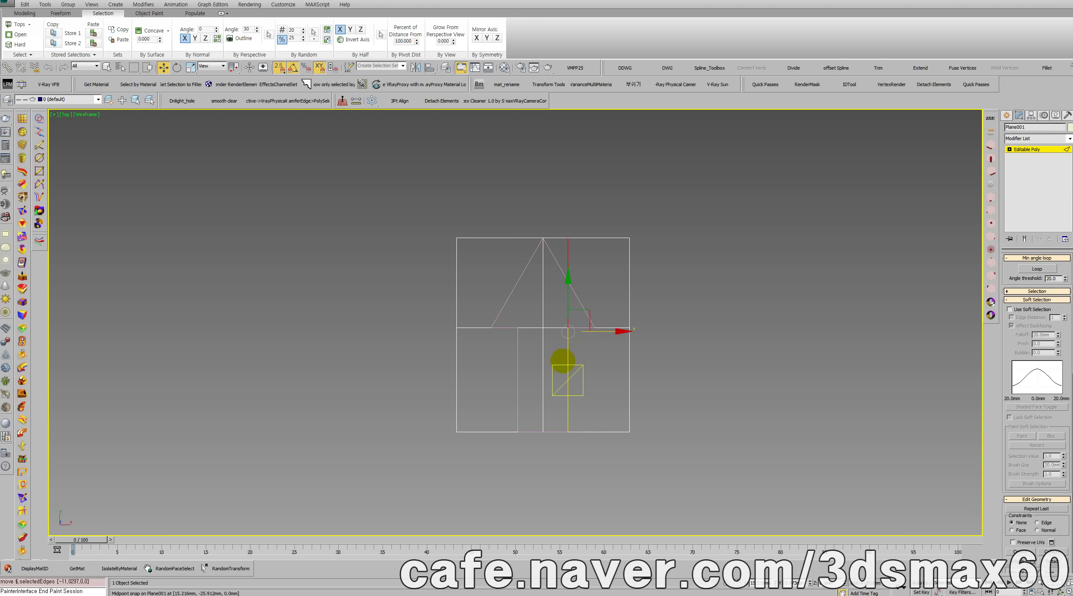
pyautogui.moveTo(498, 455); pyautogui.dragTo(477, 210)
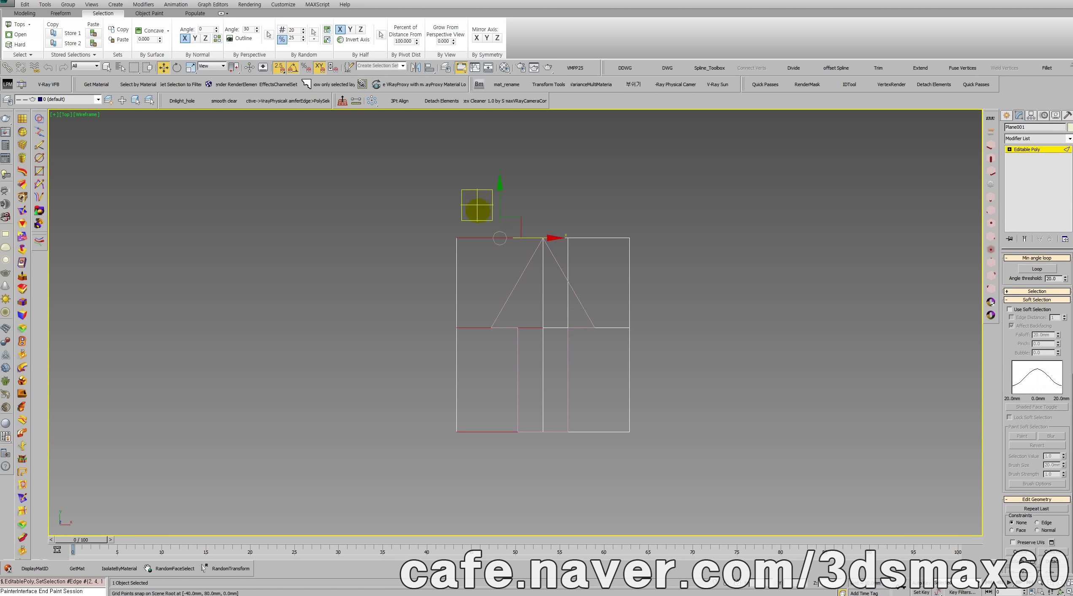
pyautogui.hotkey('ctrl', 'shift', 'e')
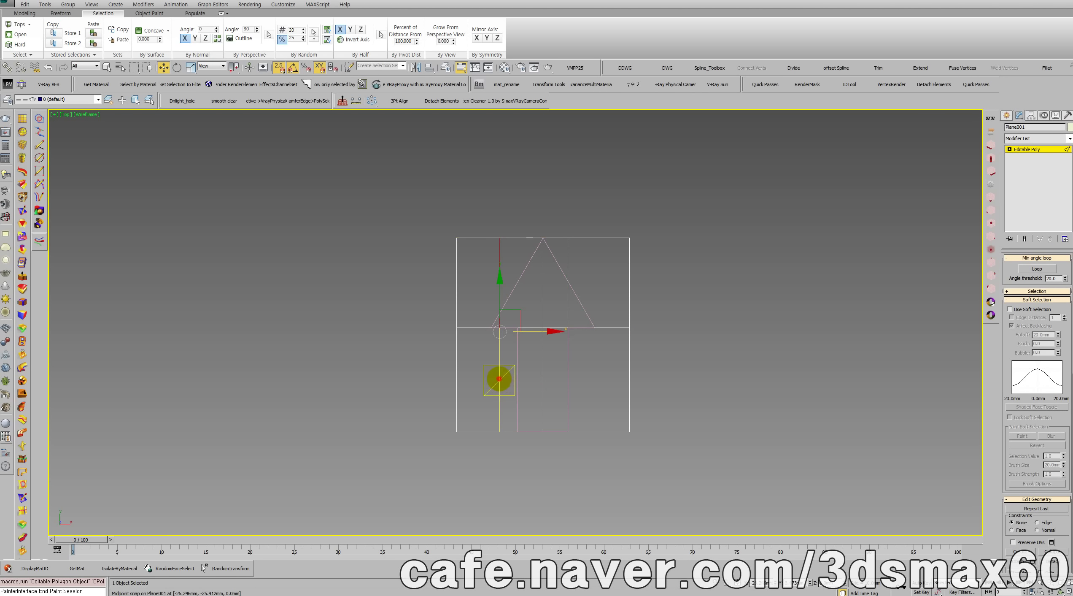
pyautogui.moveTo(499, 378); pyautogui.dragTo(544, 374)
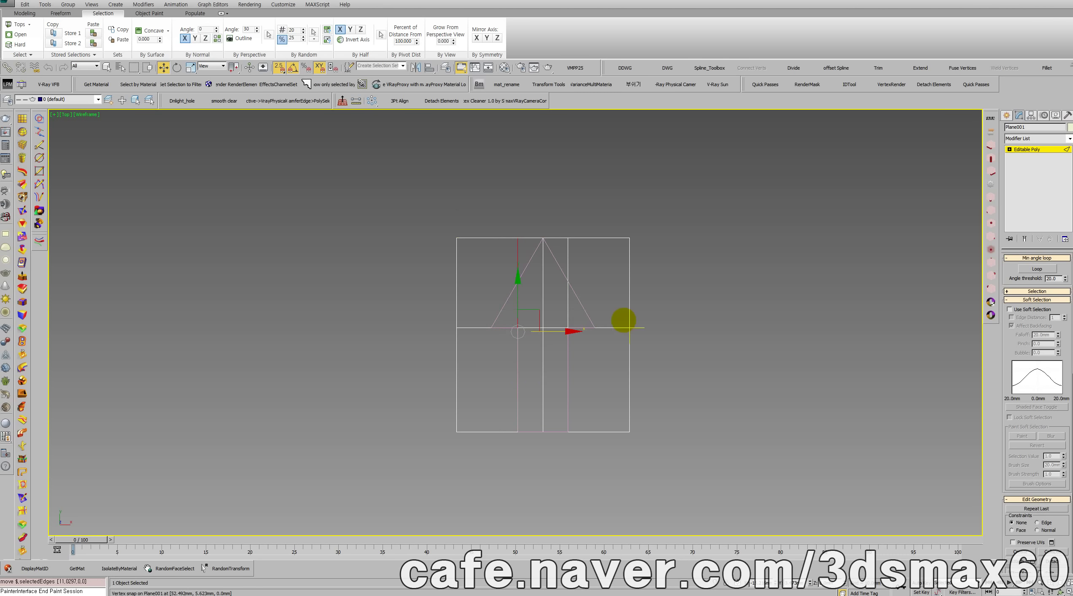
pyautogui.click(683, 352)
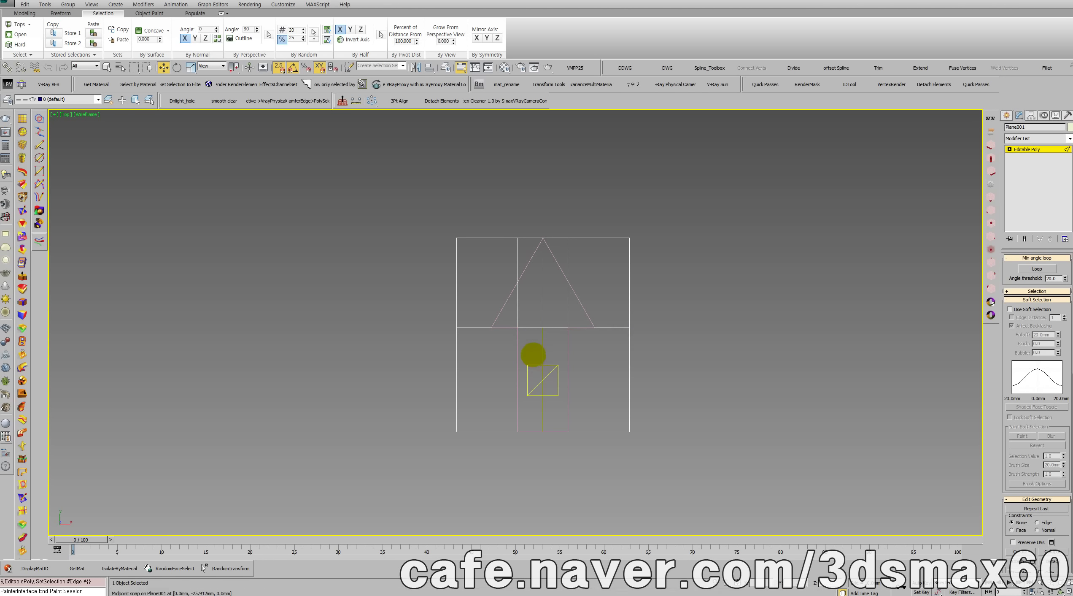
pyautogui.moveTo(562, 452); pyautogui.dragTo(533, 229)
pyautogui.click(723, 276)
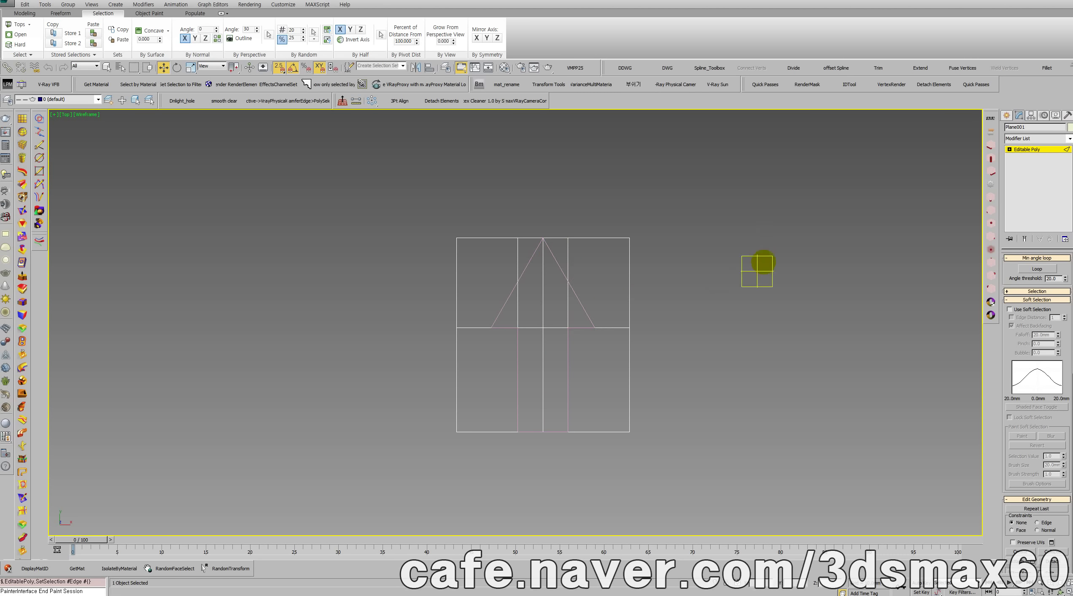
# Snap the plane's outer right and left vertex columns in X to the arrowhead's corner points.
pyautogui.press('1')
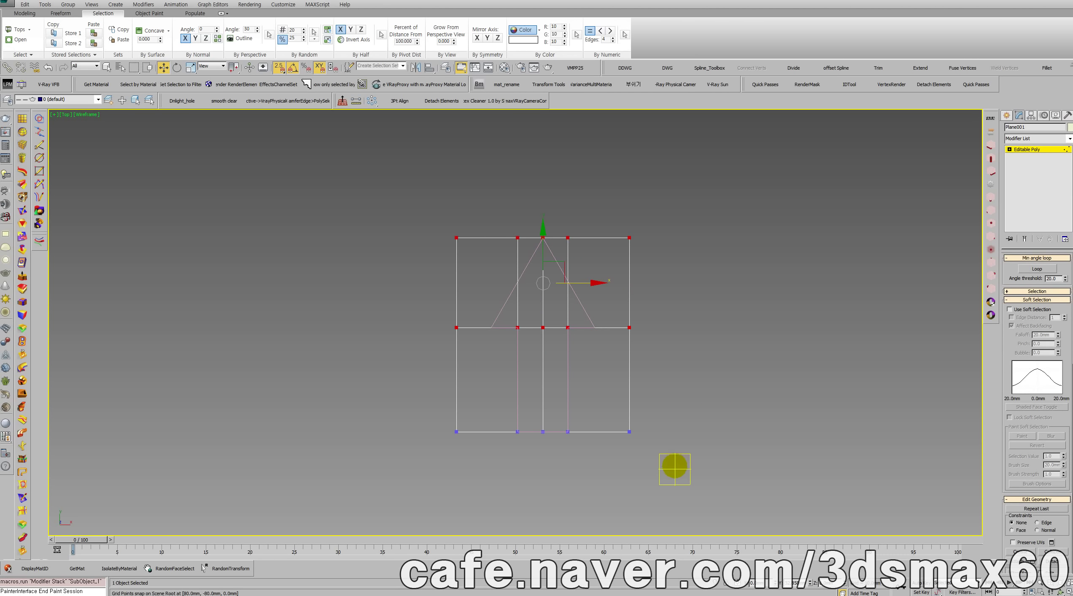
pyautogui.moveTo(676, 464); pyautogui.dragTo(623, 228)
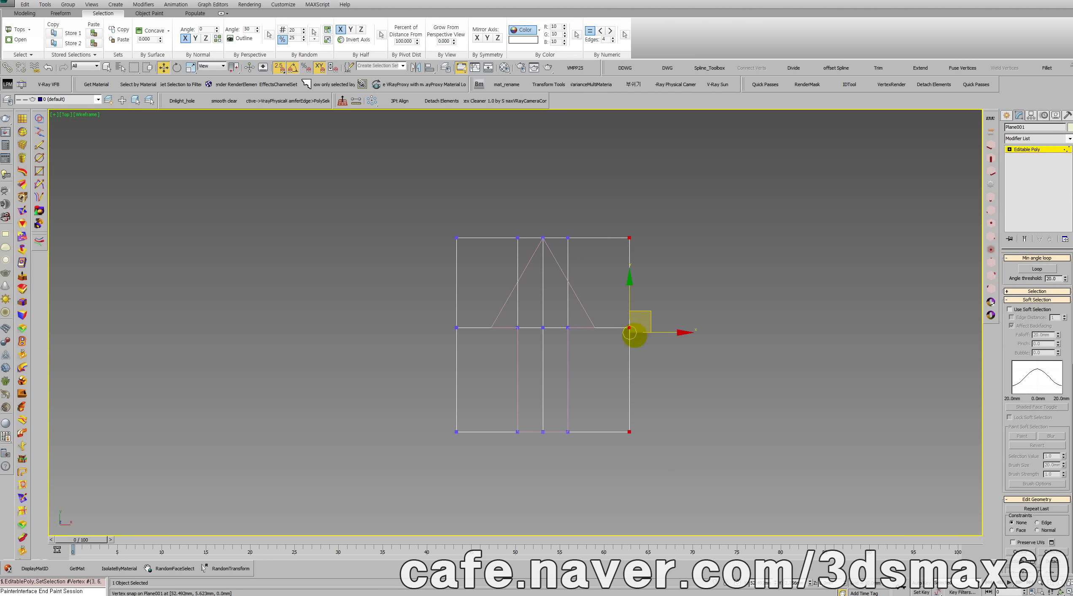
pyautogui.moveTo(630, 332); pyautogui.dragTo(594, 317)
pyautogui.scroll(6, 599, 329)
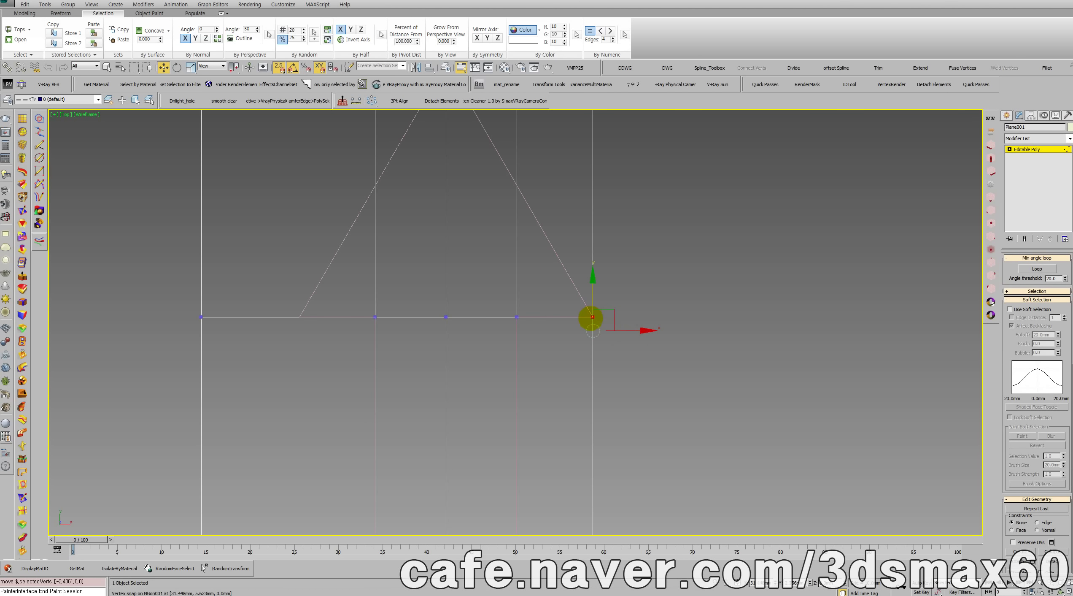
pyautogui.scroll(-5, 593, 317)
pyautogui.moveTo(443, 219); pyautogui.dragTo(471, 490)
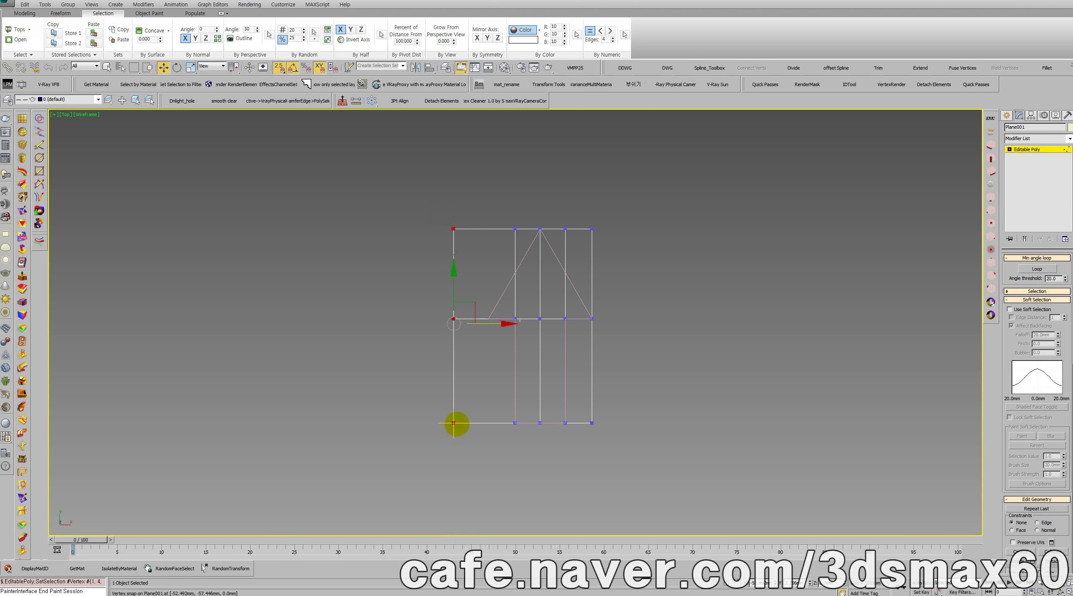
pyautogui.moveTo(454, 422); pyautogui.dragTo(493, 329)
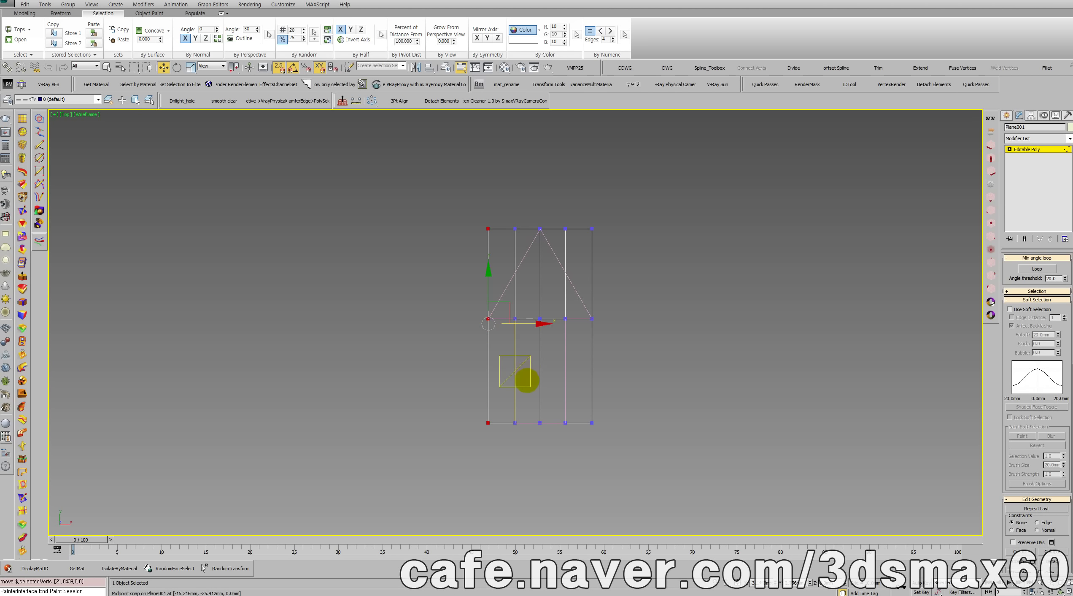
pyautogui.scroll(10, 513, 344)
pyautogui.scroll(-8, 515, 346)
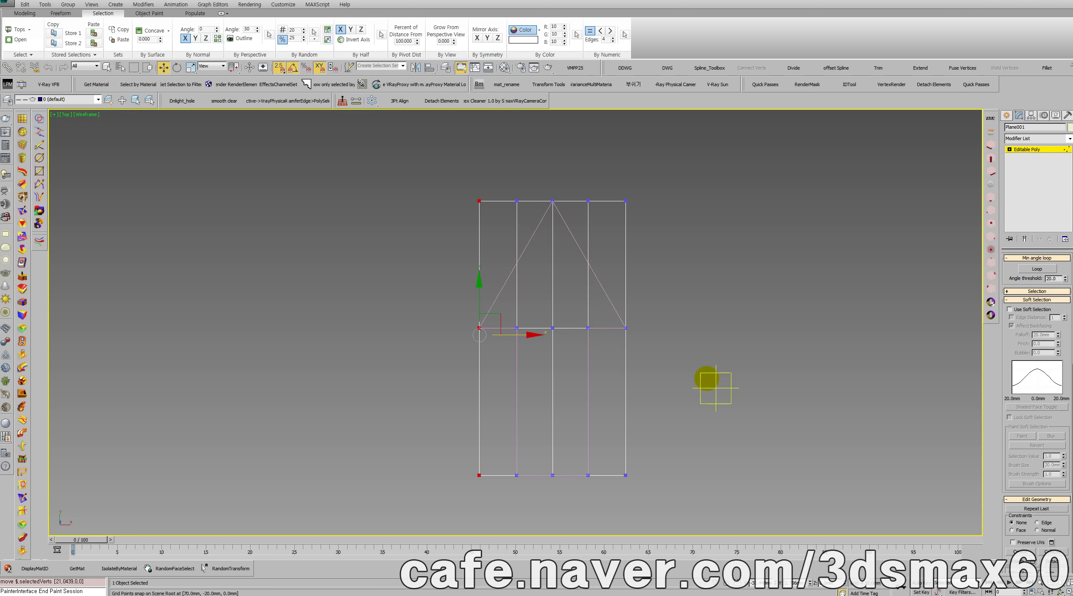
# Connect the vertical edges along the shaft section with 2 segments, then clear the edge selection.
pyautogui.press('2')
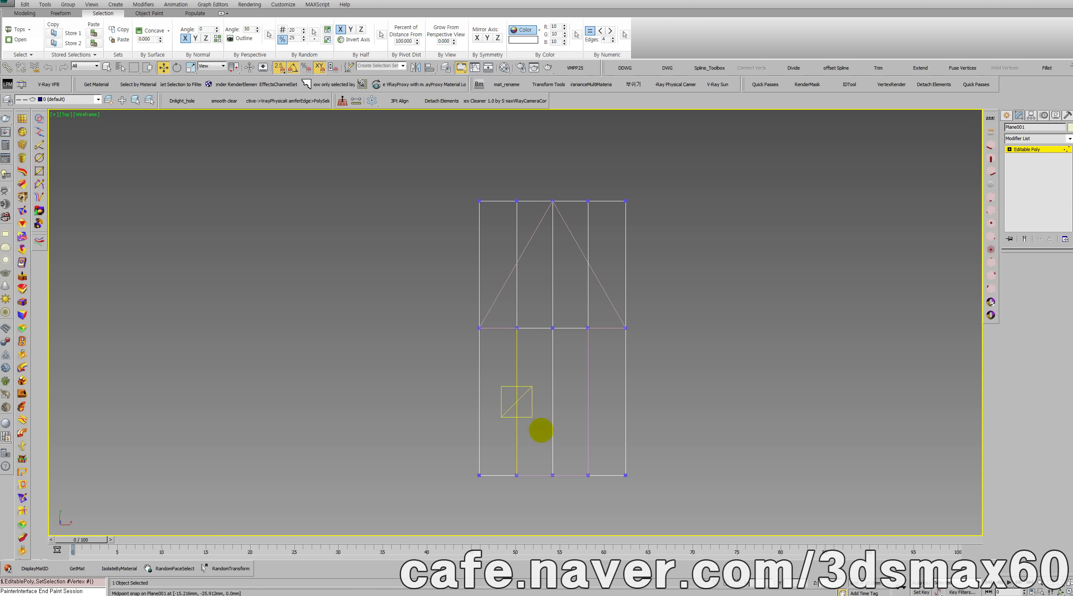
pyautogui.moveTo(692, 411); pyautogui.dragTo(372, 384)
pyautogui.rightClick(500, 410)
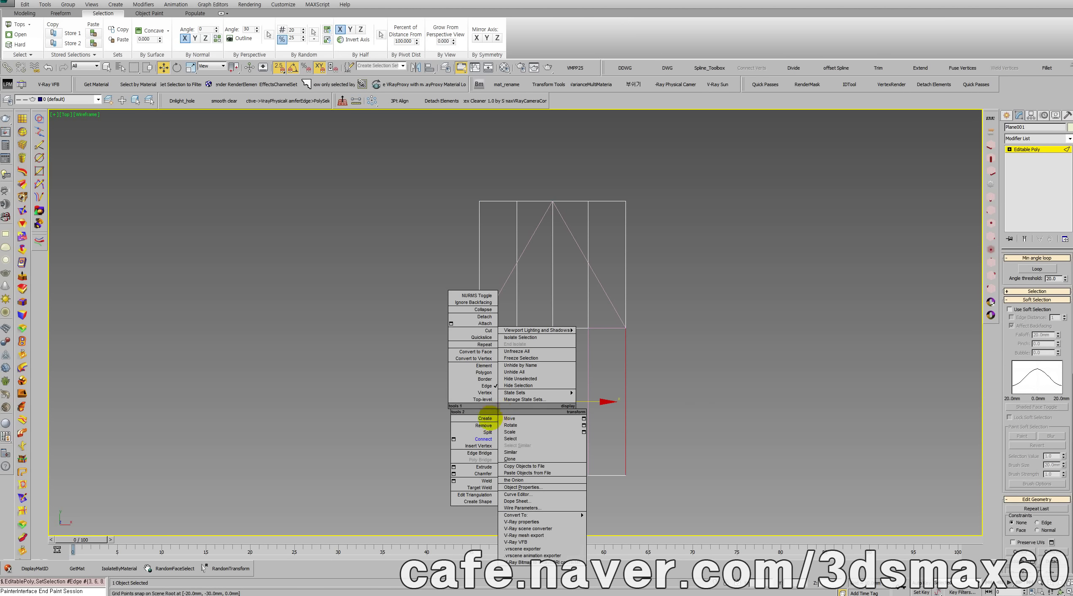
pyautogui.click(454, 439)
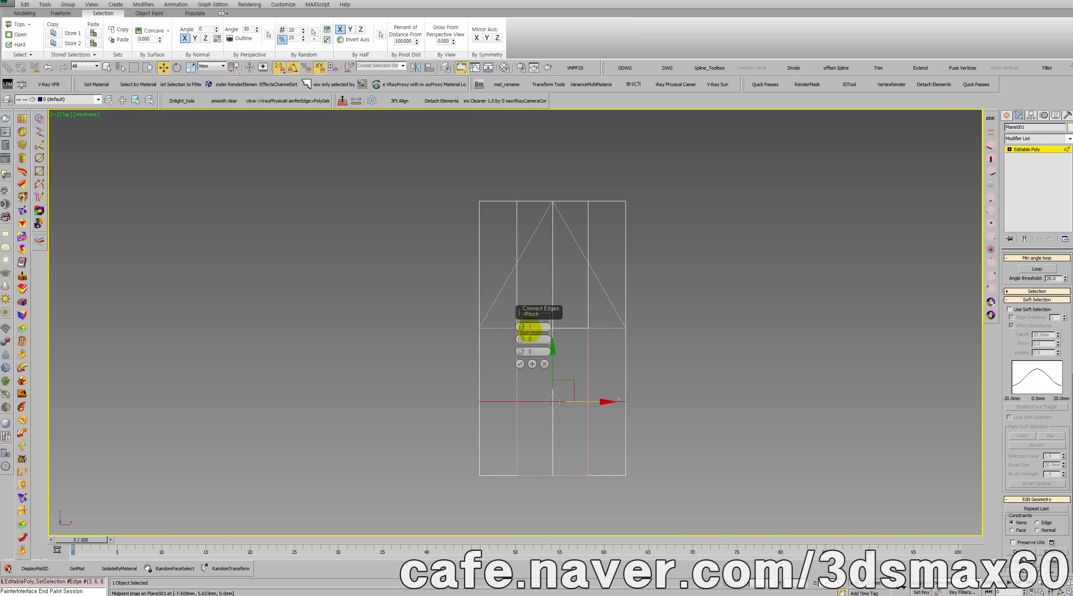
pyautogui.click(522, 325)
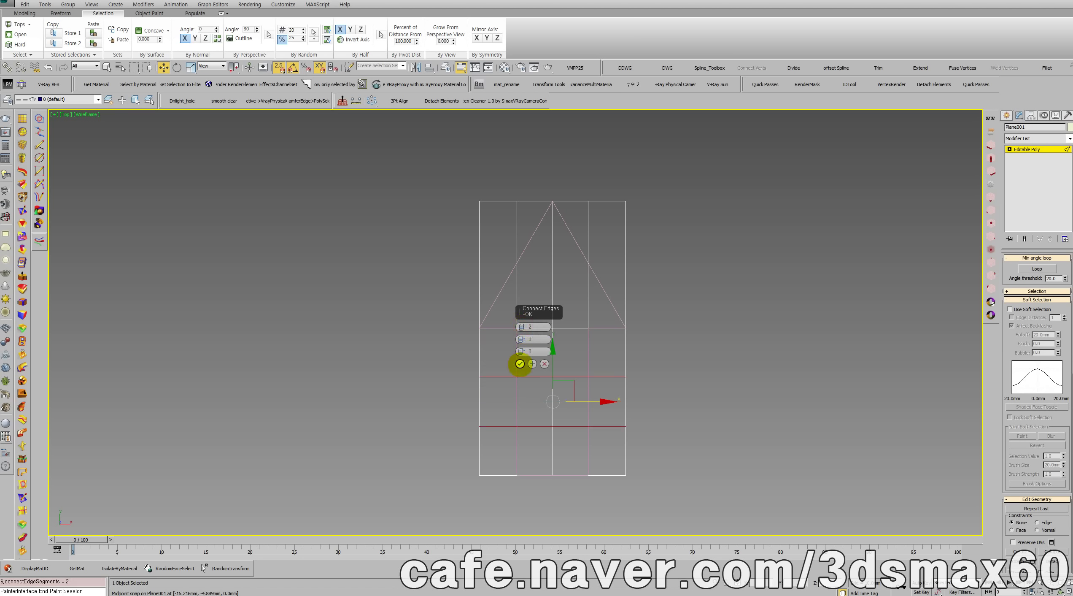
pyautogui.click(520, 365)
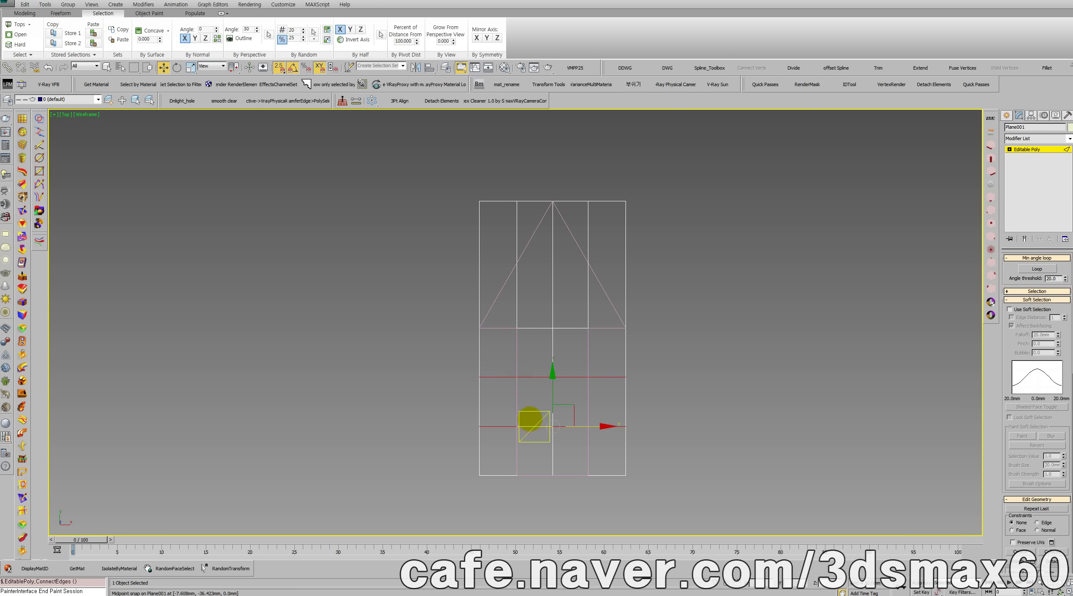
pyautogui.click(685, 423)
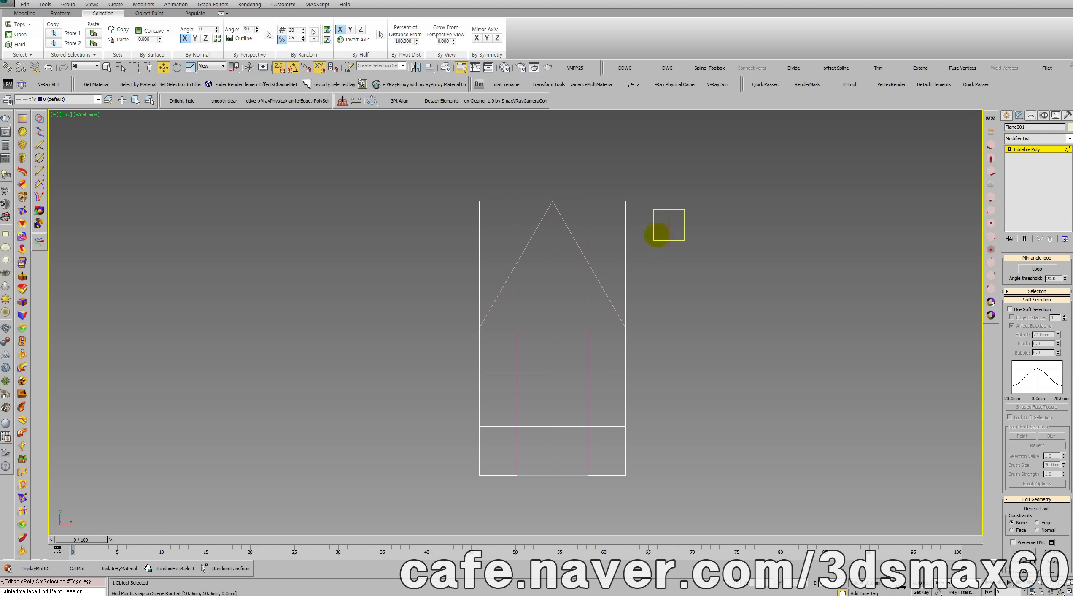
# Collapse the plane's top row of vertices into a single point at the arrowhead's tip.
pyautogui.moveTo(632, 245); pyautogui.dragTo(464, 255)
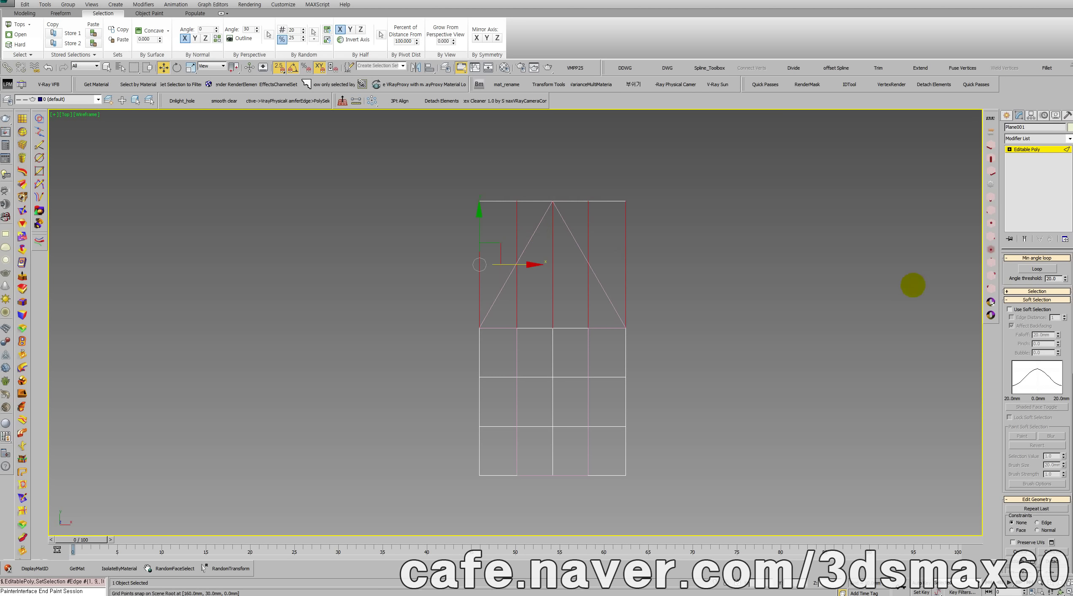
pyautogui.press('1')
pyautogui.moveTo(668, 230); pyautogui.dragTo(414, 157)
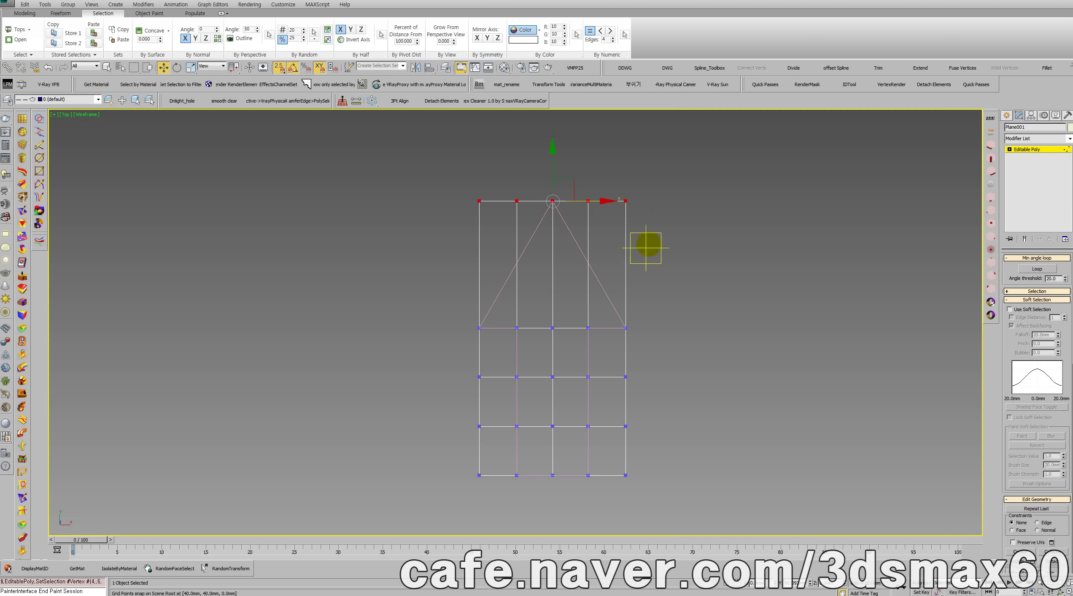
pyautogui.scroll(-5, 1043, 419)
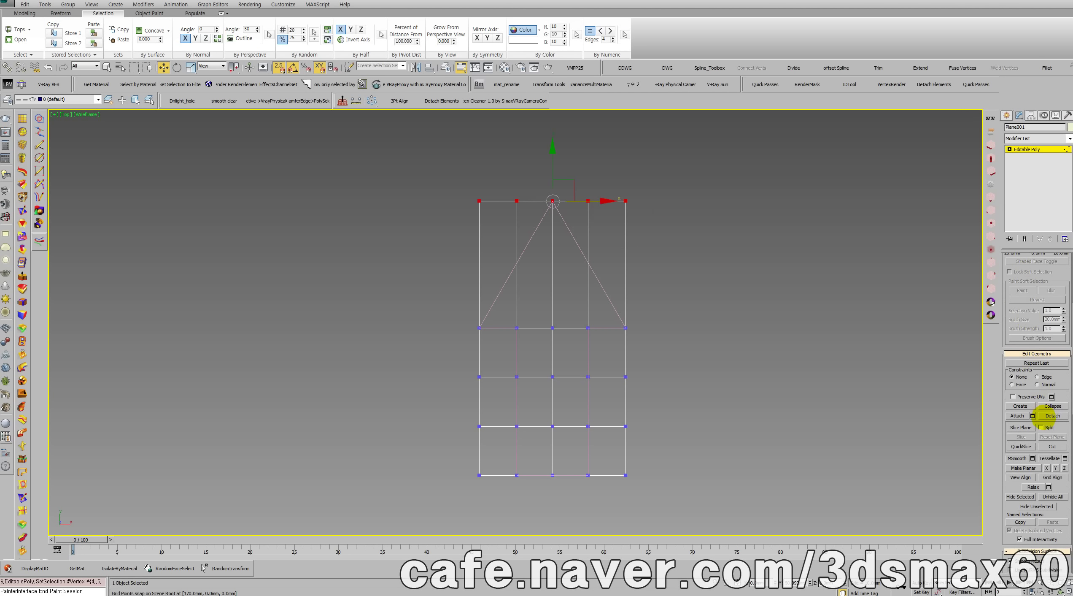
pyautogui.click(1053, 406)
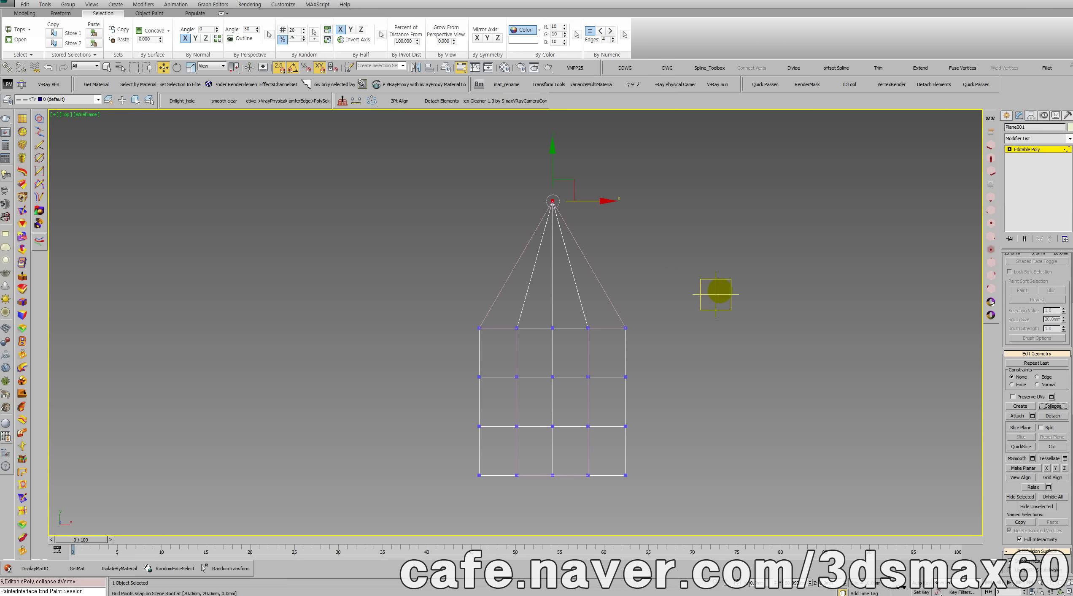
pyautogui.moveTo(716, 294); pyautogui.dragTo(472, 261)
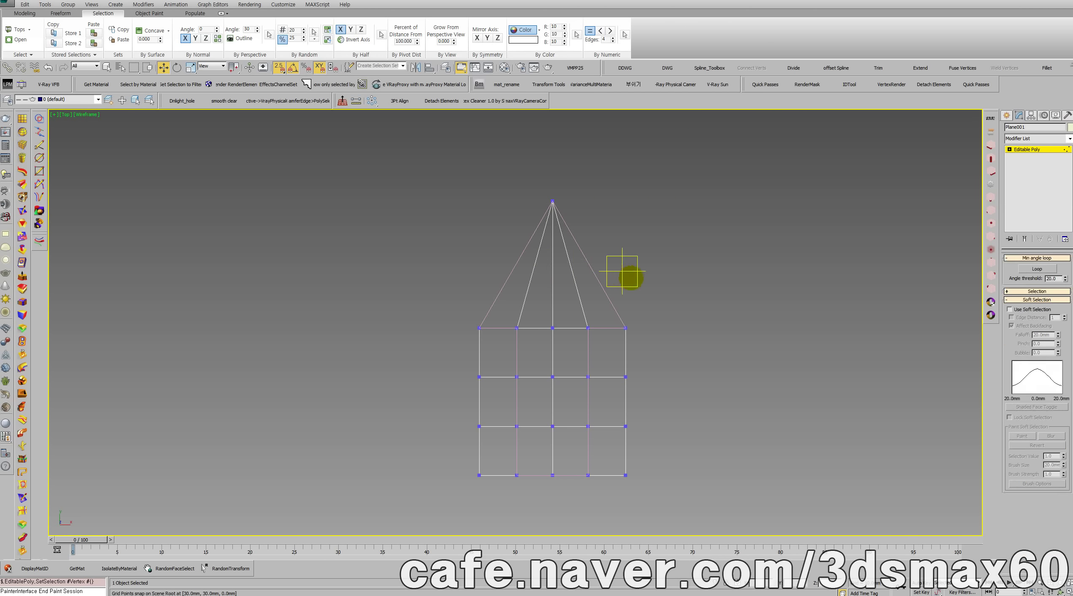
# Connect the arrowhead's converging edges with 2 segments and a pinch of 85, placing the lines close to the tip and the base.
pyautogui.press('2')
pyautogui.moveTo(655, 278); pyautogui.dragTo(477, 247)
pyautogui.rightClick(549, 266)
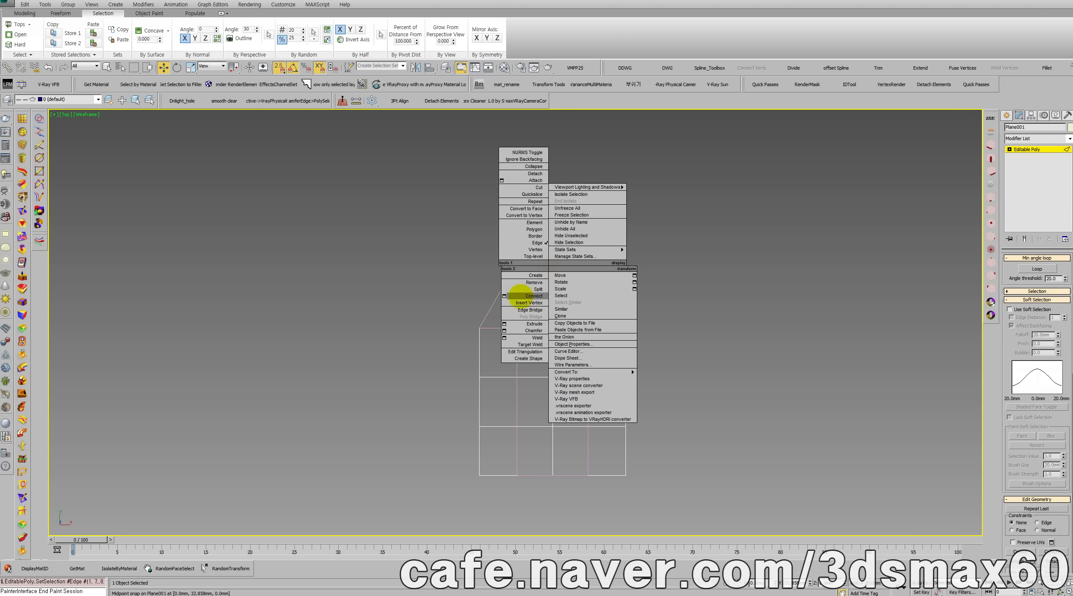
pyautogui.click(505, 296)
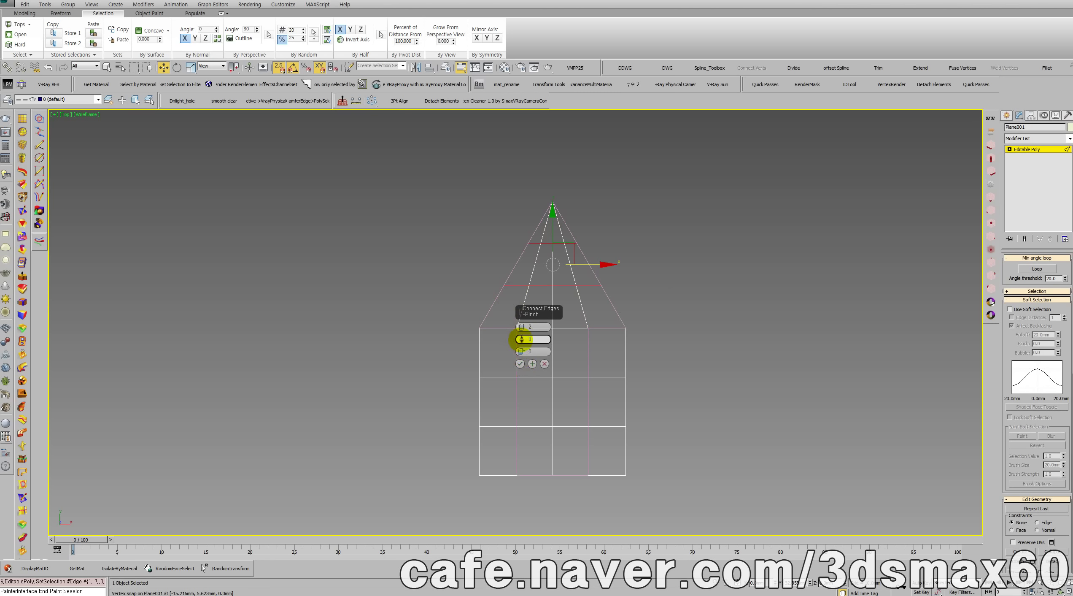
pyautogui.moveTo(523, 311); pyautogui.dragTo(527, 205)
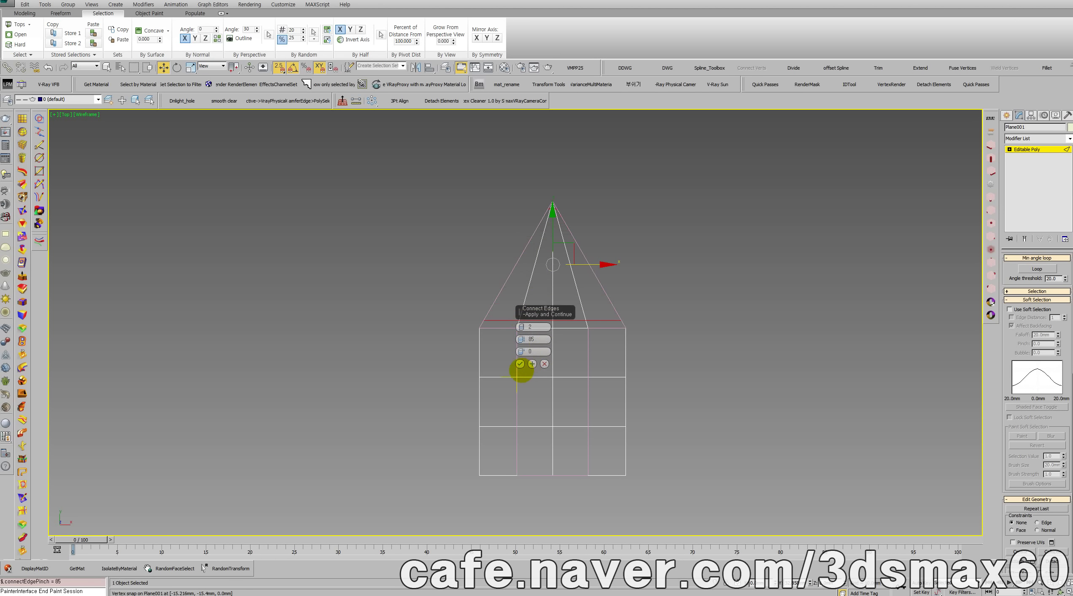
pyautogui.click(520, 363)
pyautogui.click(658, 360)
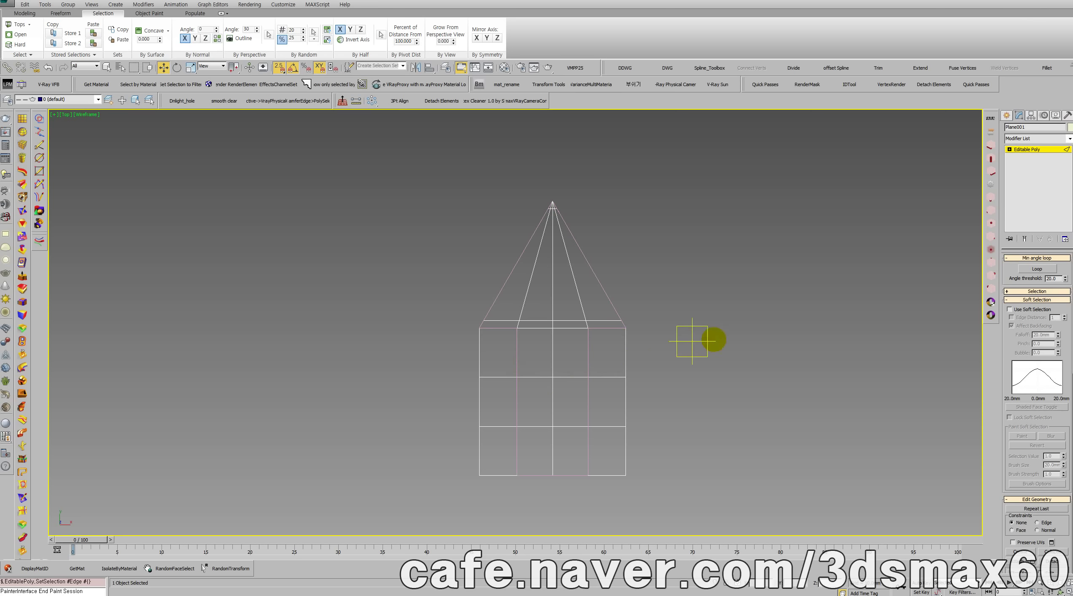
# Move the whole mesh beside the arrow outline to compare the shapes, and snap it back over the outline.
pyautogui.click(1029, 149)
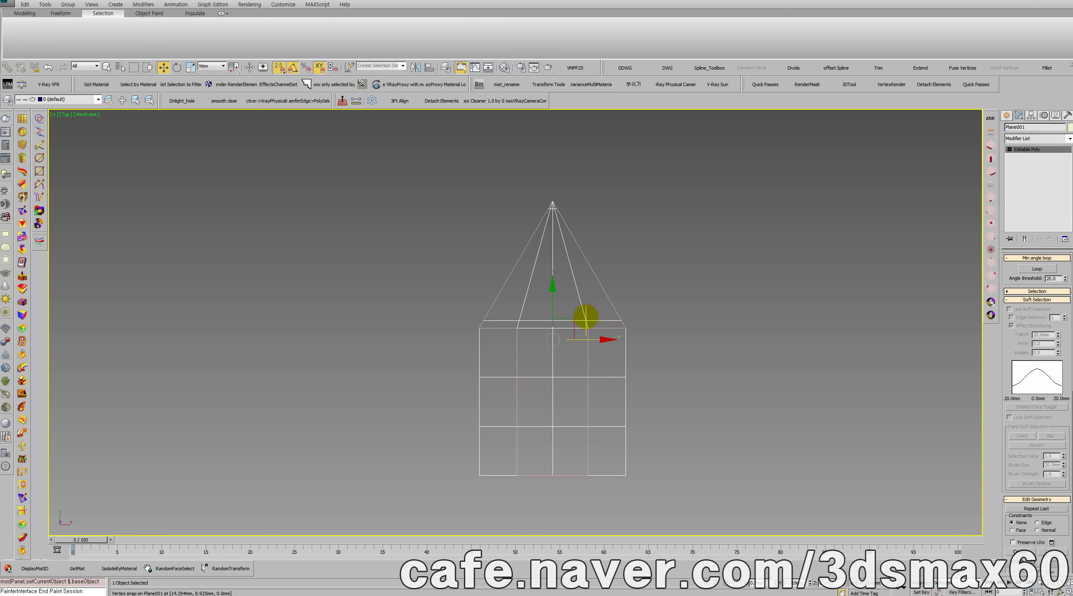
pyautogui.moveTo(587, 341); pyautogui.dragTo(752, 326)
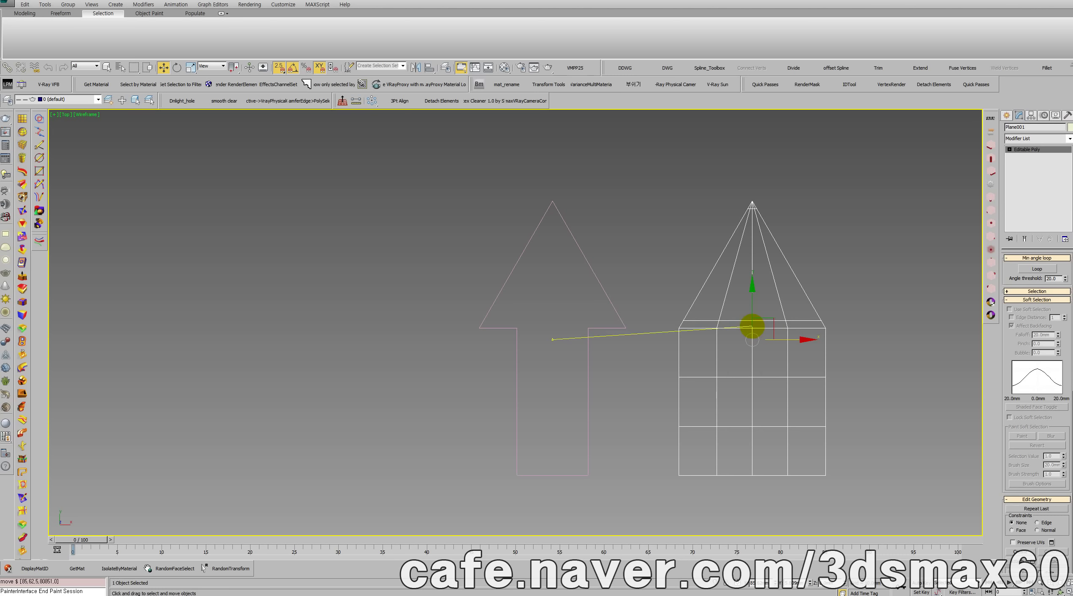
pyautogui.moveTo(752, 327); pyautogui.dragTo(553, 325)
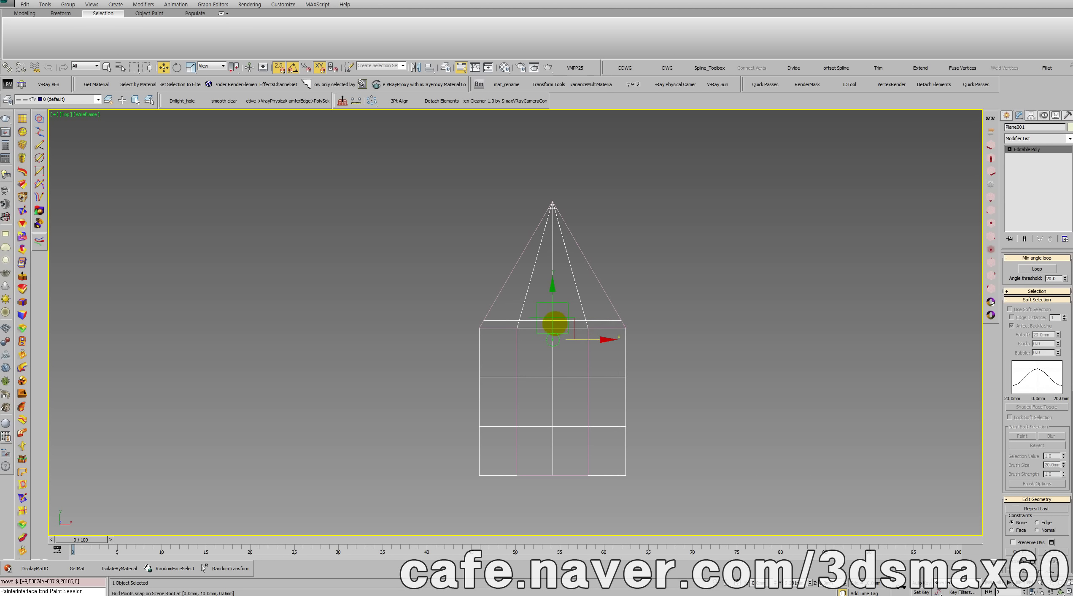
# Delete the polygons on both sides of the shaft and move the arrow mesh clear of the spline outline, to its right.
pyautogui.press('4')
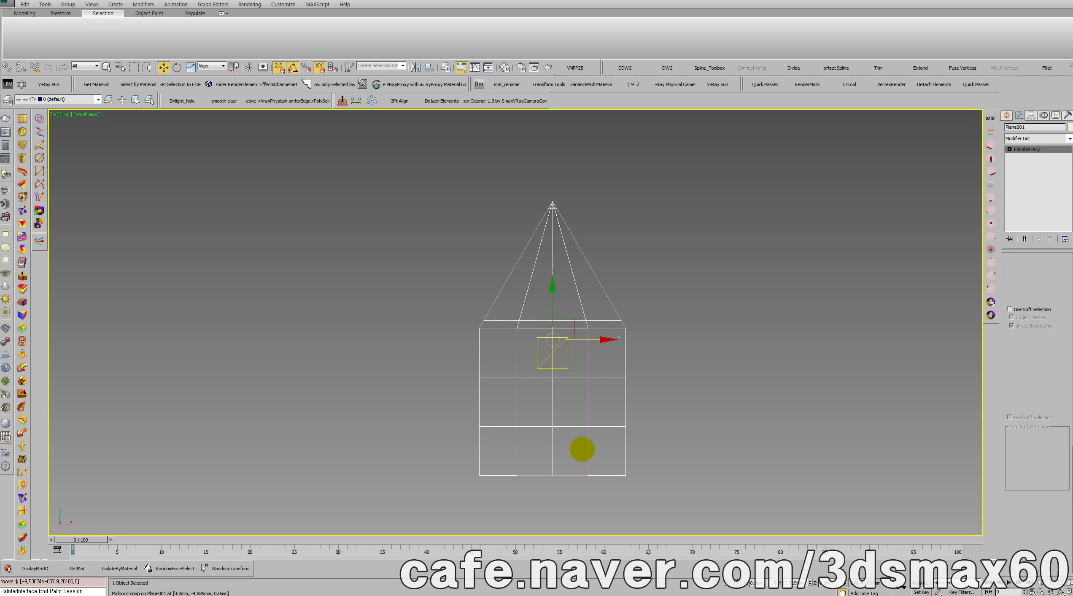
pyautogui.moveTo(647, 513); pyautogui.dragTo(589, 363)
pyautogui.click(475, 503)
pyautogui.moveTo(475, 503); pyautogui.dragTo(499, 359)
pyautogui.press('Delete')
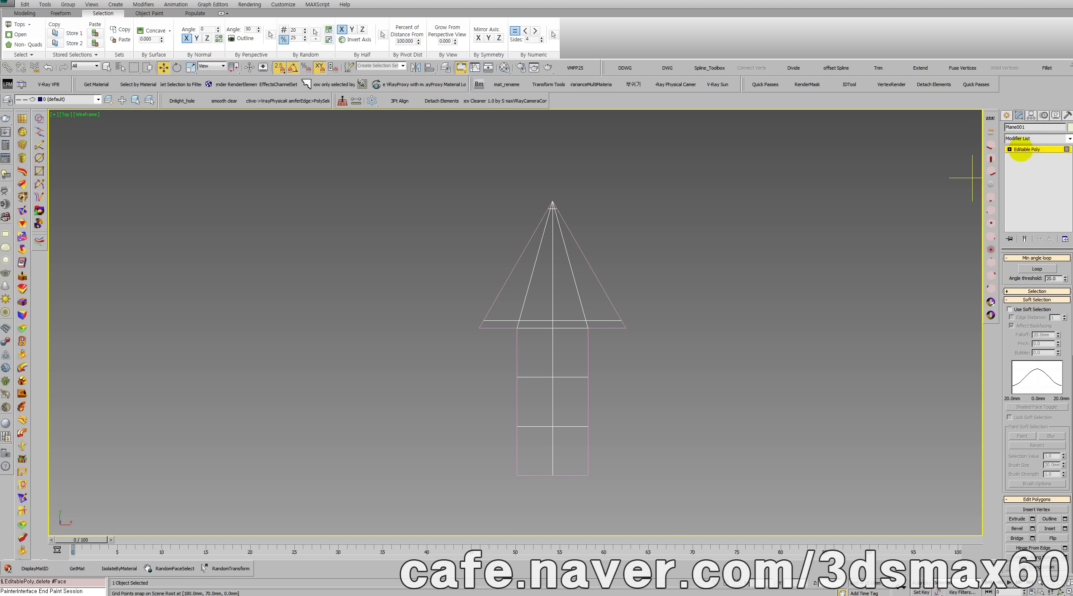
pyautogui.click(1018, 149)
pyautogui.keyDown('shift'); pyautogui.moveTo(596, 340); pyautogui.dragTo(724, 343); pyautogui.keyUp('shift')
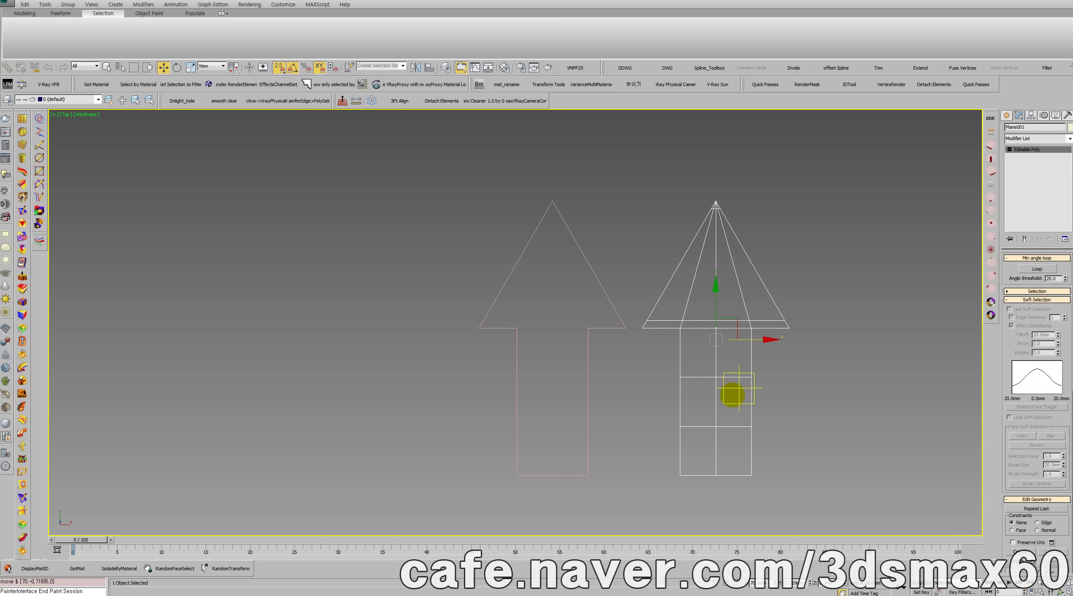
# Scale the shaft's two inner vertex rows apart in Y until they sit close to the shaft's upper and lower ends.
pyautogui.press('1')
pyautogui.moveTo(774, 437); pyautogui.dragTo(643, 362)
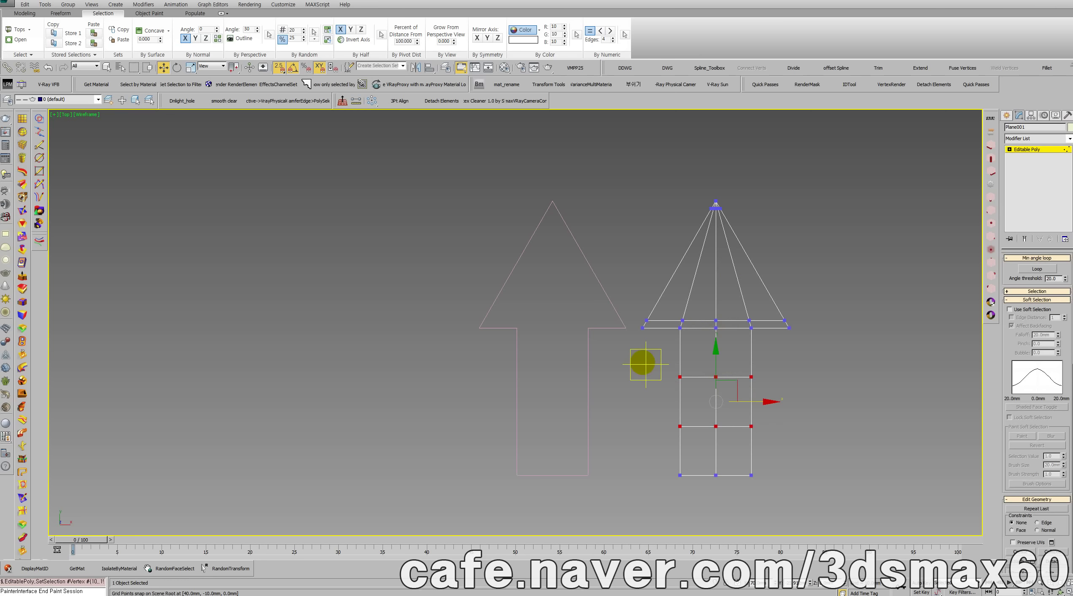
pyautogui.press('r')
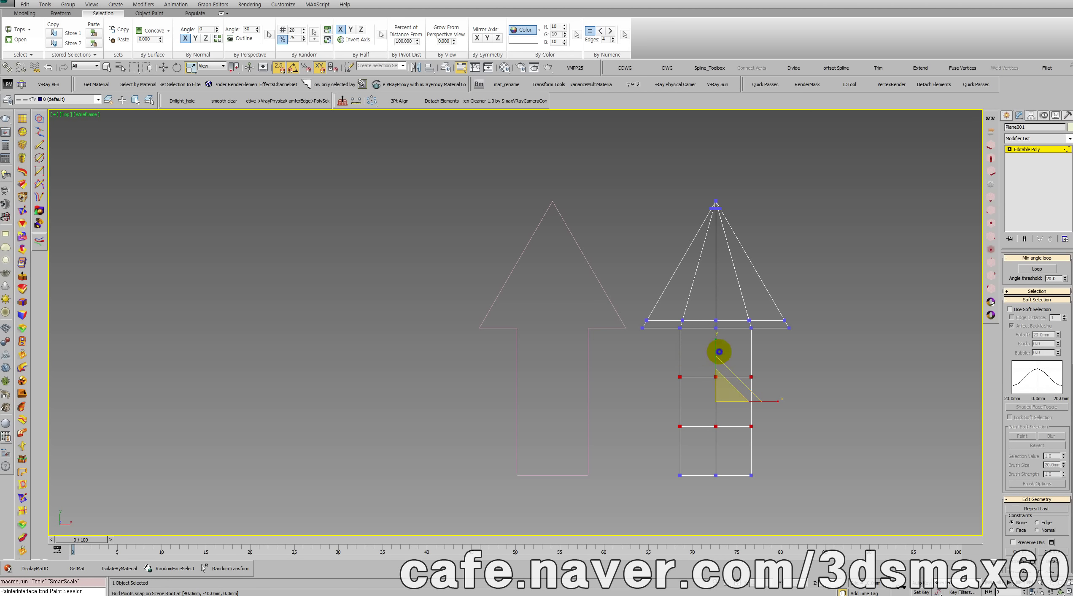
pyautogui.moveTo(719, 351); pyautogui.dragTo(712, 297)
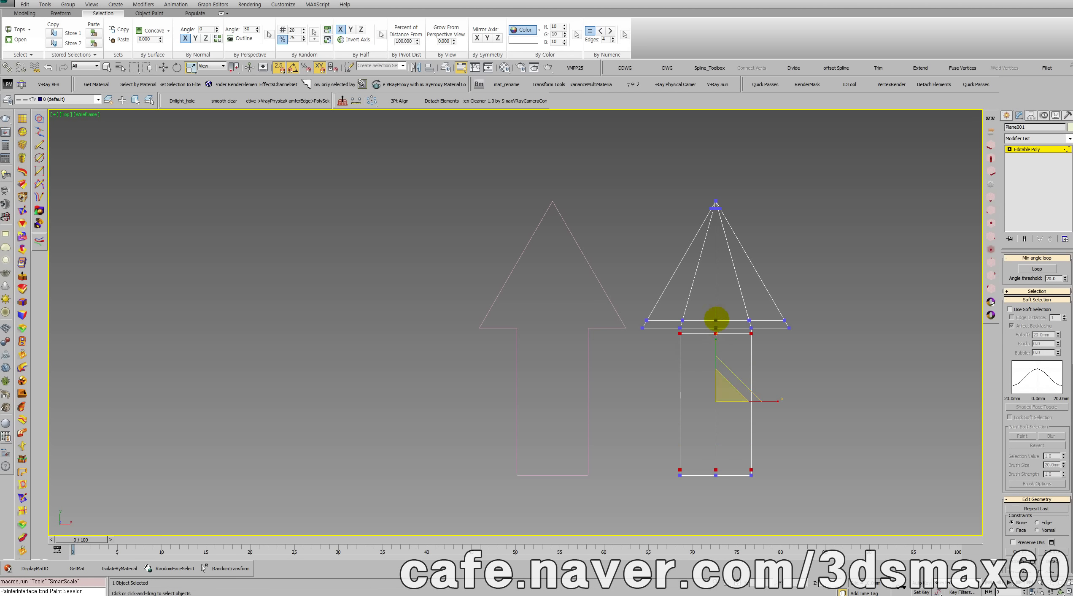
pyautogui.moveTo(726, 335); pyautogui.dragTo(615, 360, button='middle')
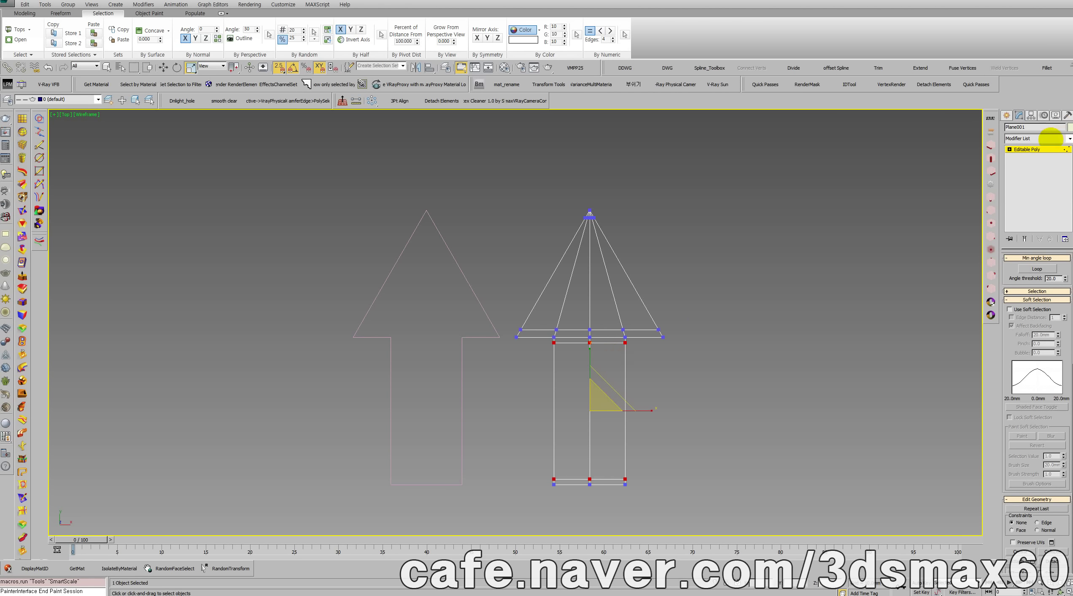
pyautogui.click(1048, 149)
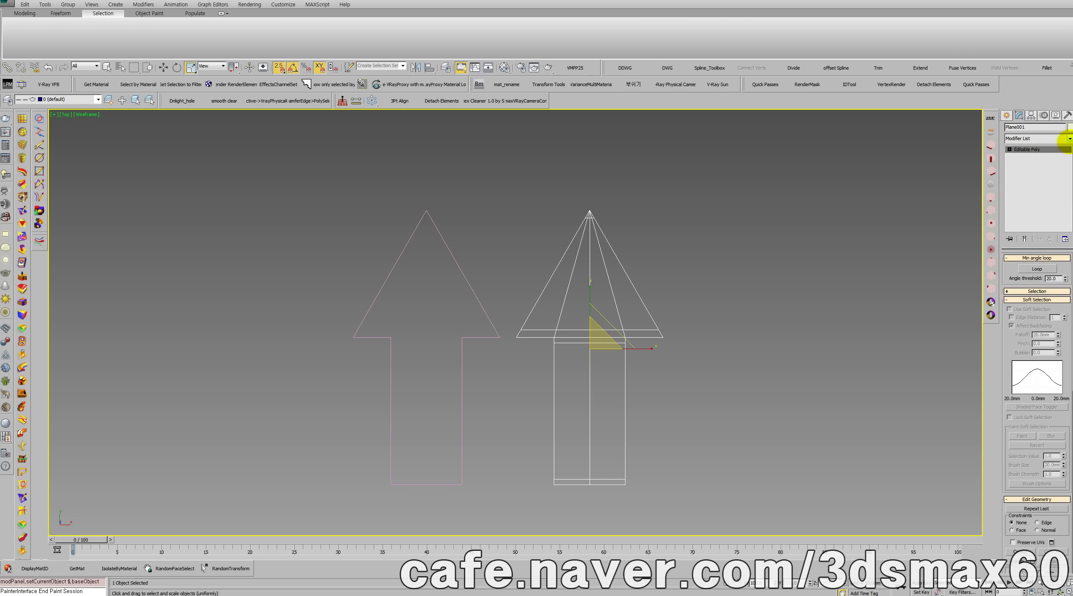
pyautogui.moveTo(631, 364); pyautogui.dragTo(648, 341, button='middle')
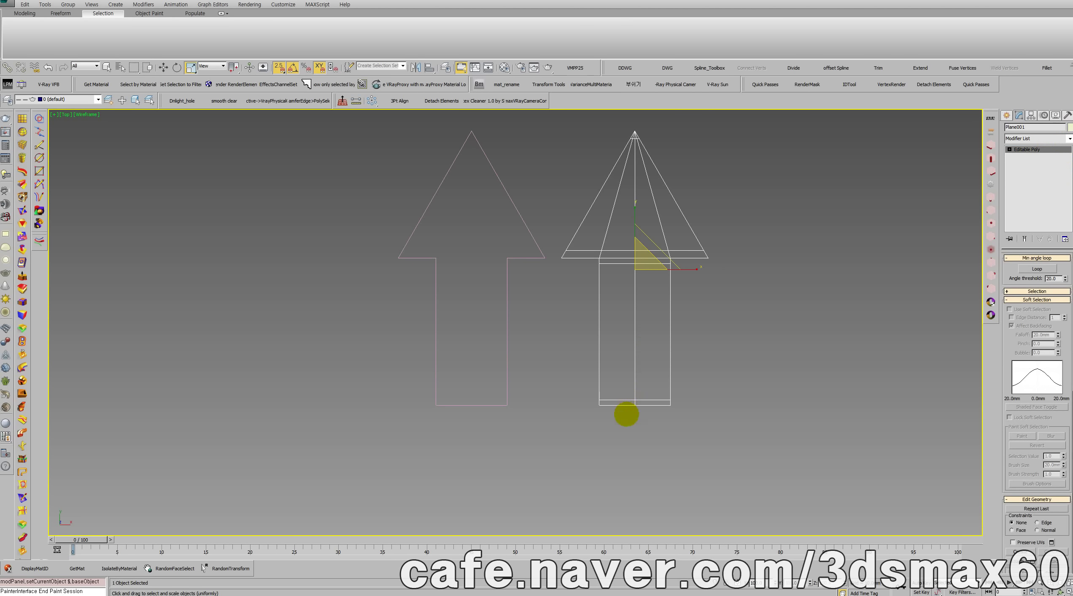
# Move the shaft's two lowest vertex rows up in Y by about 30 mm to shorten the shaft.
pyautogui.press('1')
pyautogui.moveTo(702, 424); pyautogui.dragTo(569, 381)
pyautogui.rightClick(628, 373)
pyautogui.click(639, 384)
pyautogui.moveTo(635, 359); pyautogui.dragTo(634, 334)
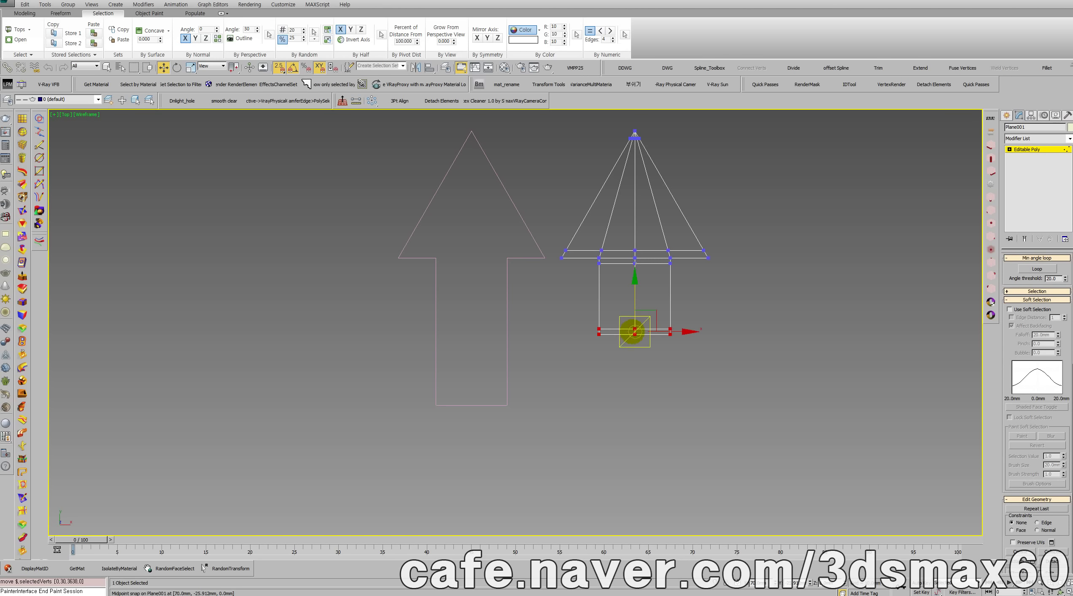
pyautogui.moveTo(671, 311); pyautogui.dragTo(635, 376, button='middle')
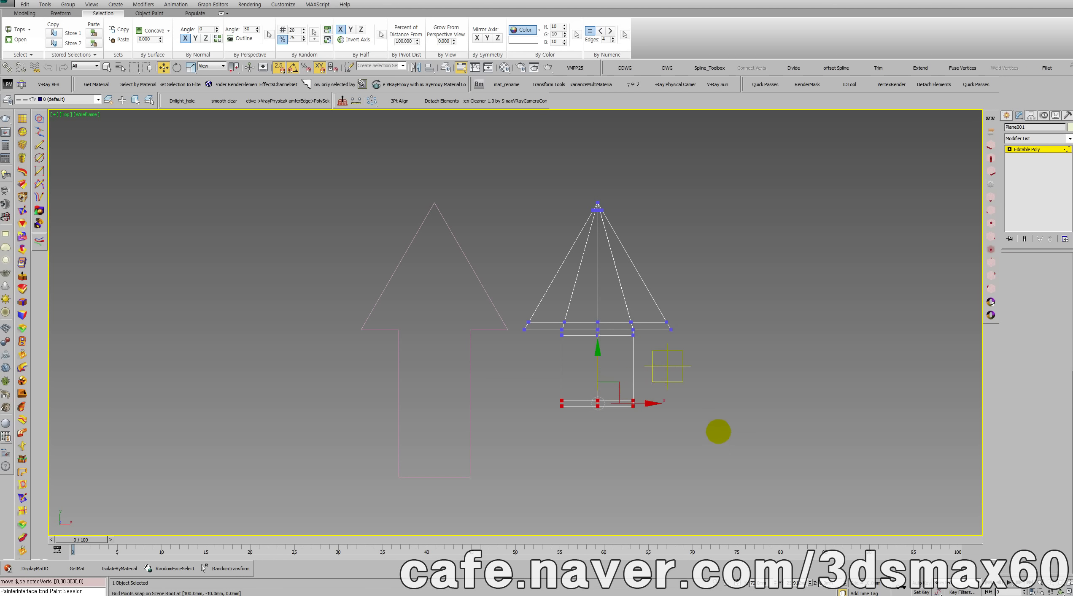
# Delete all polygons in the right half of the arrow mesh, up to the centre line.
pyautogui.press('4')
pyautogui.moveTo(727, 440); pyautogui.dragTo(598, 166)
pyautogui.press('Delete')
pyautogui.scroll(6, 589, 213)
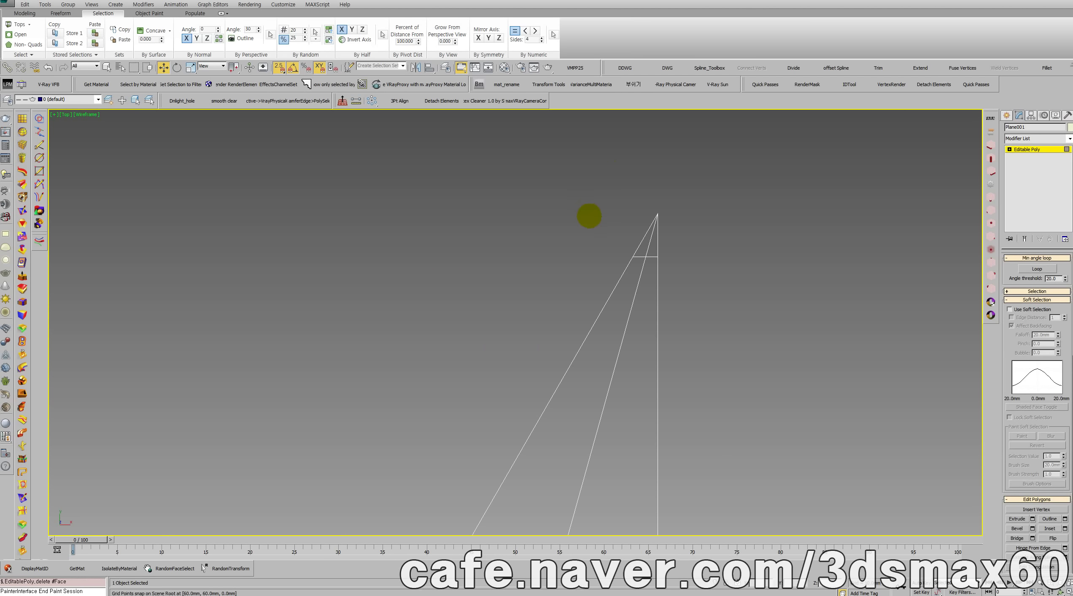
pyautogui.scroll(-4, 590, 216)
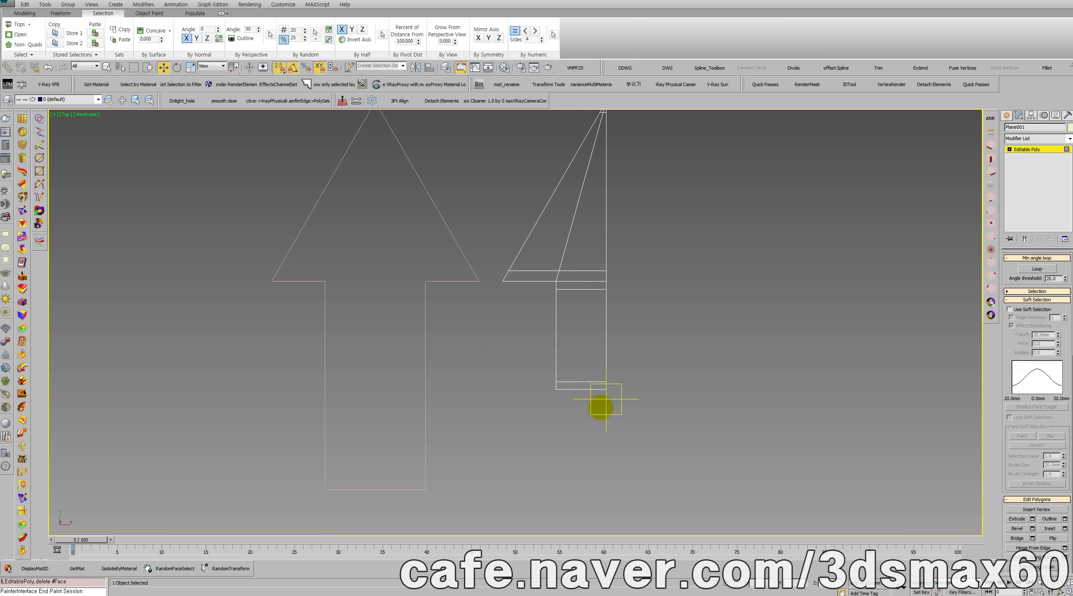
# Extend the half shaft's bottom edge into a new slanted polygon, about 14 mm to the left and 20 mm down, with snapping off.
pyautogui.click(585, 386)
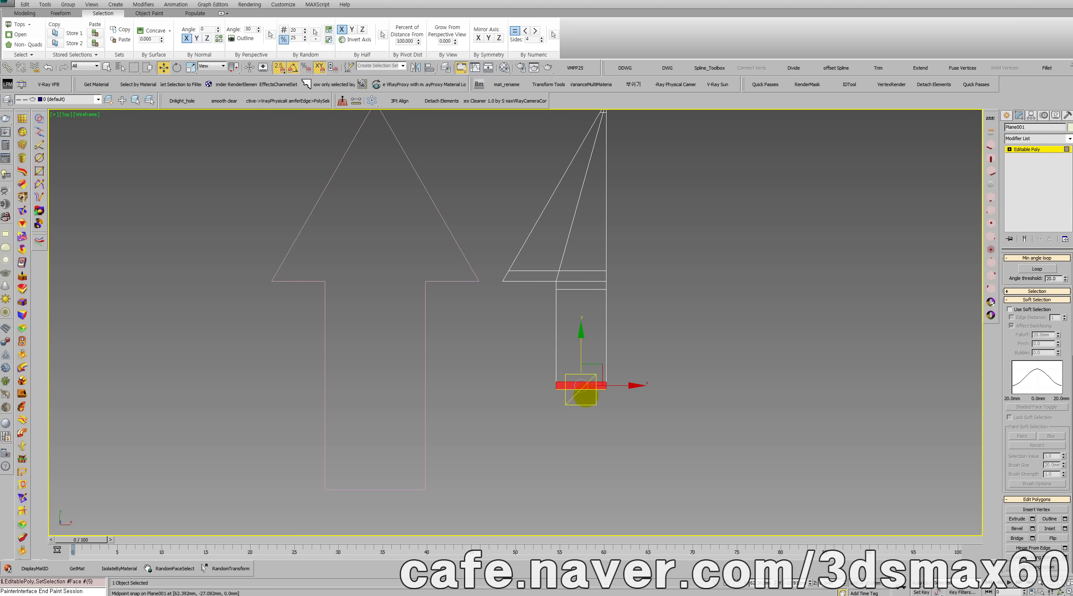
pyautogui.press('2')
pyautogui.click(583, 399)
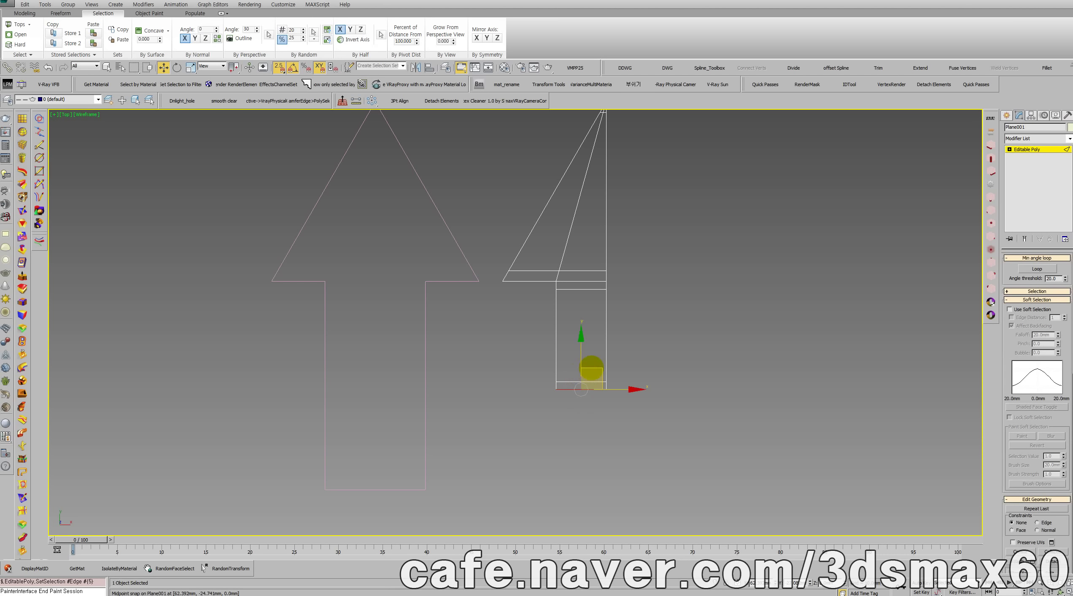
pyautogui.keyDown('shift'); pyautogui.moveTo(590, 378); pyautogui.dragTo(550, 429); pyautogui.keyUp('shift')
pyautogui.press('s')
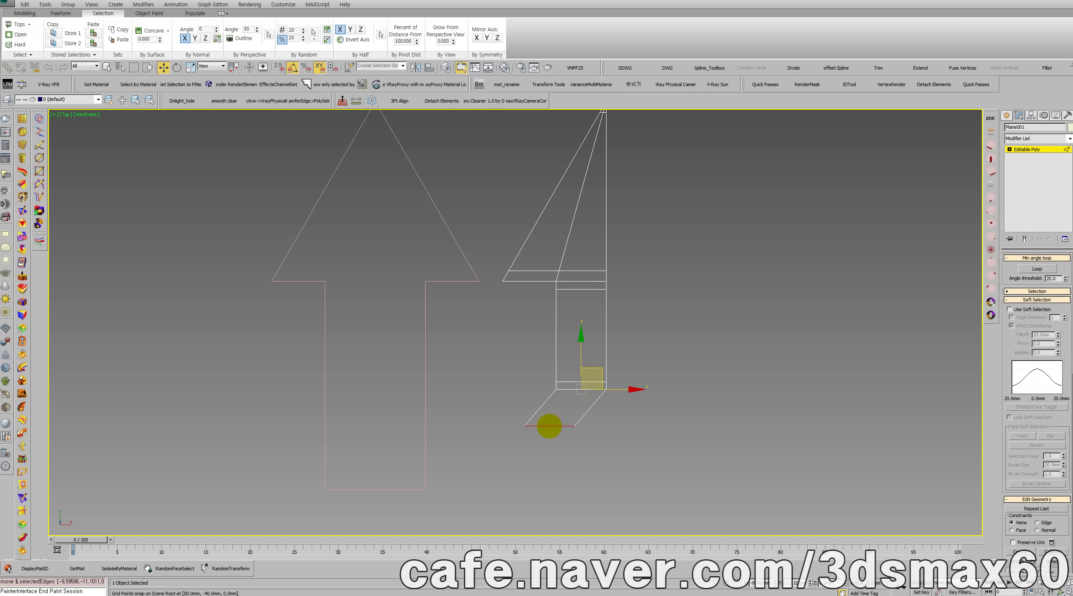
pyautogui.keyDown('shift'); pyautogui.moveTo(548, 429); pyautogui.dragTo(540, 448); pyautogui.keyUp('shift')
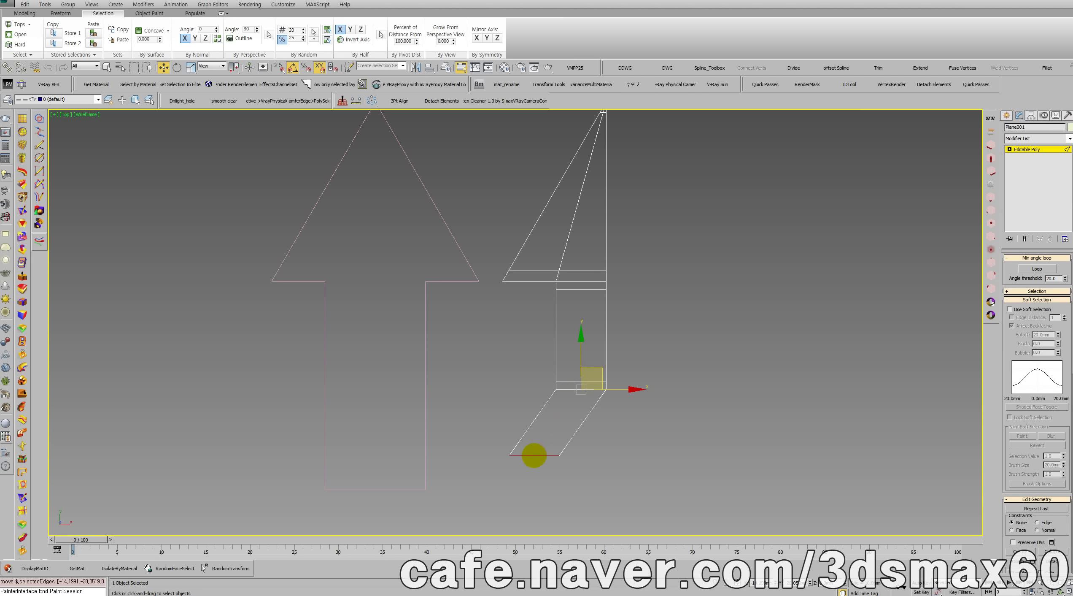
pyautogui.click(644, 407)
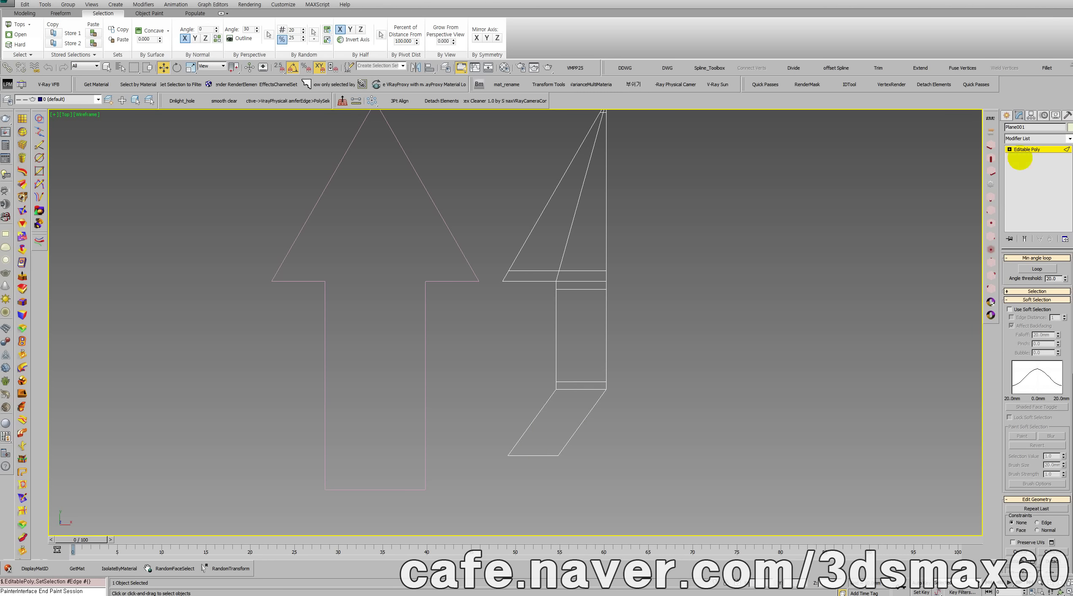
# Apply a Symmetry modifier to the half arrow mesh, mirrored about the X axis with Flip enabled.
pyautogui.click(1028, 149)
pyautogui.scroll(-3, 456, 376)
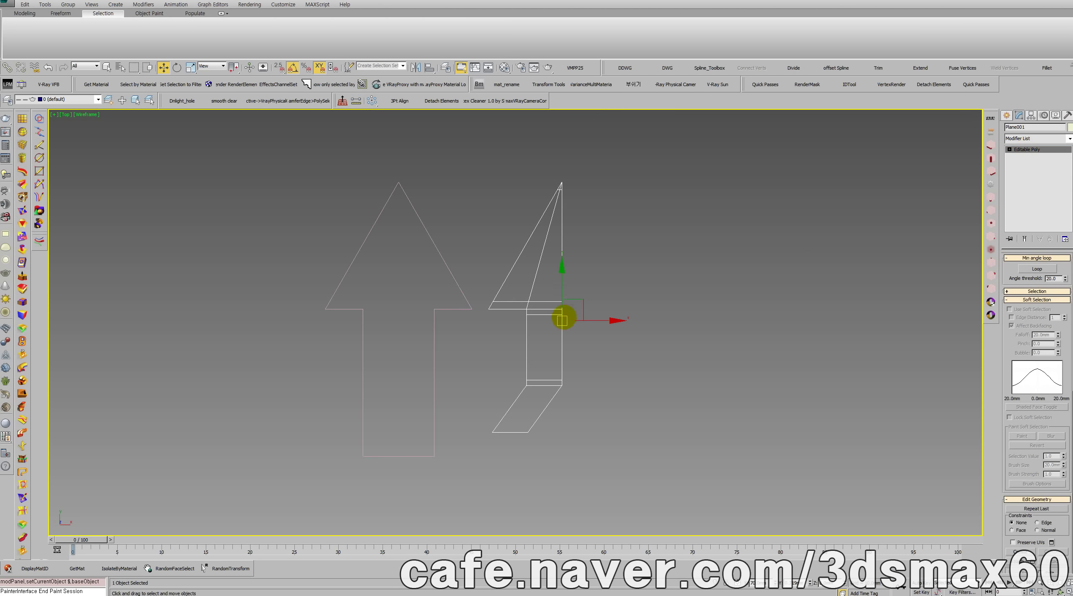
pyautogui.click(1070, 139)
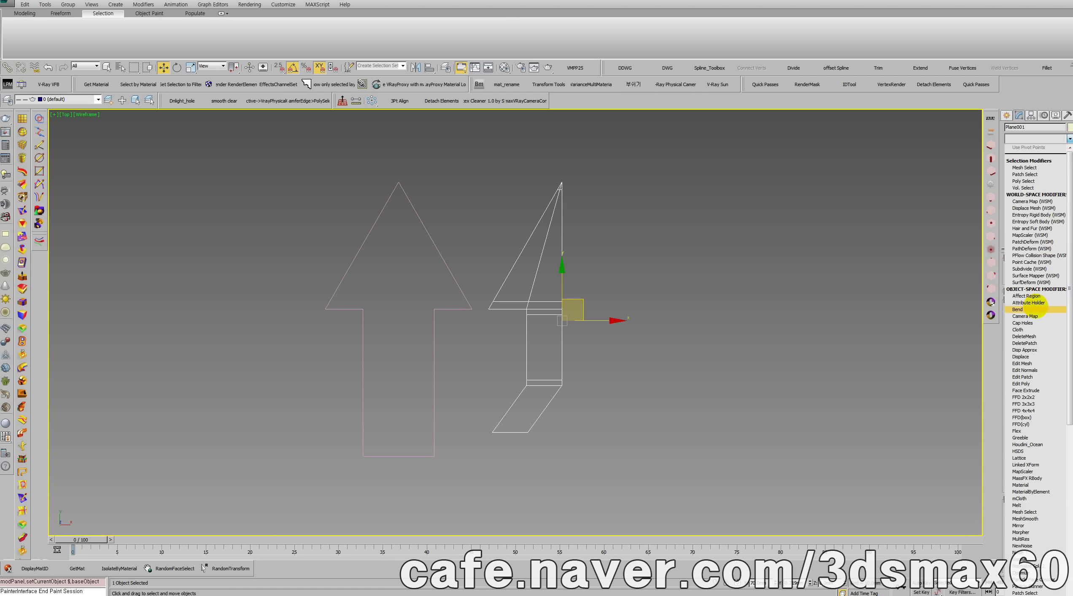
pyautogui.write('sym')
pyautogui.press('Return')
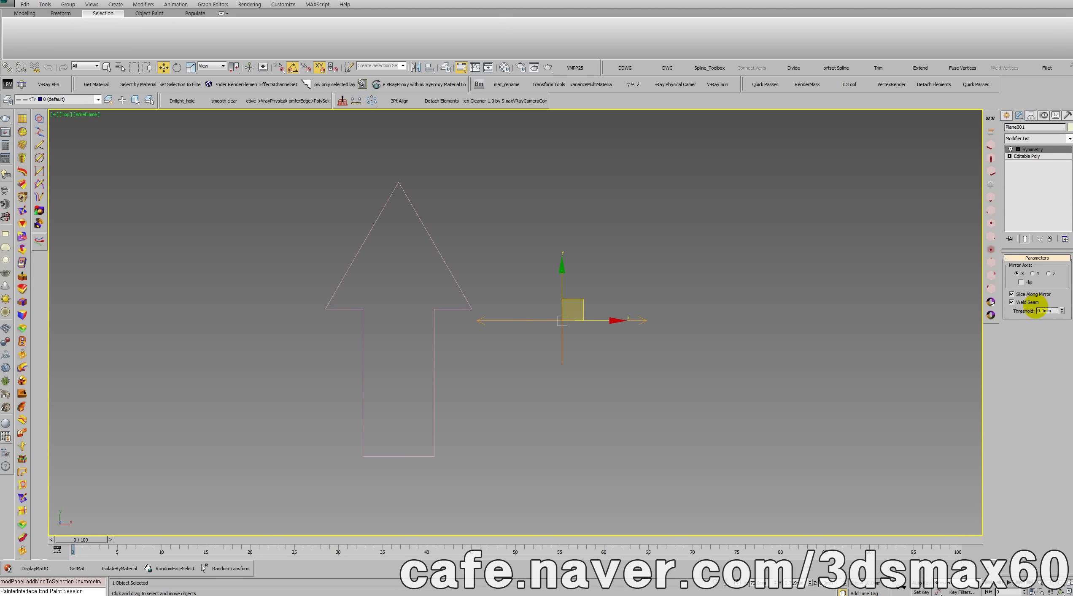
pyautogui.click(1021, 282)
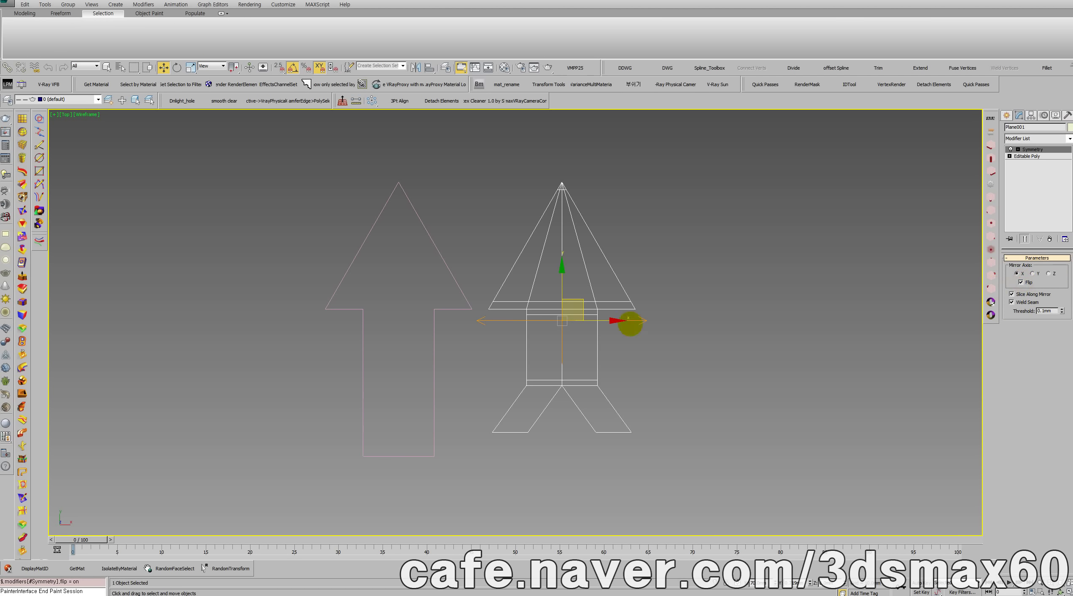
pyautogui.moveTo(580, 340); pyautogui.dragTo(612, 330, button='middle')
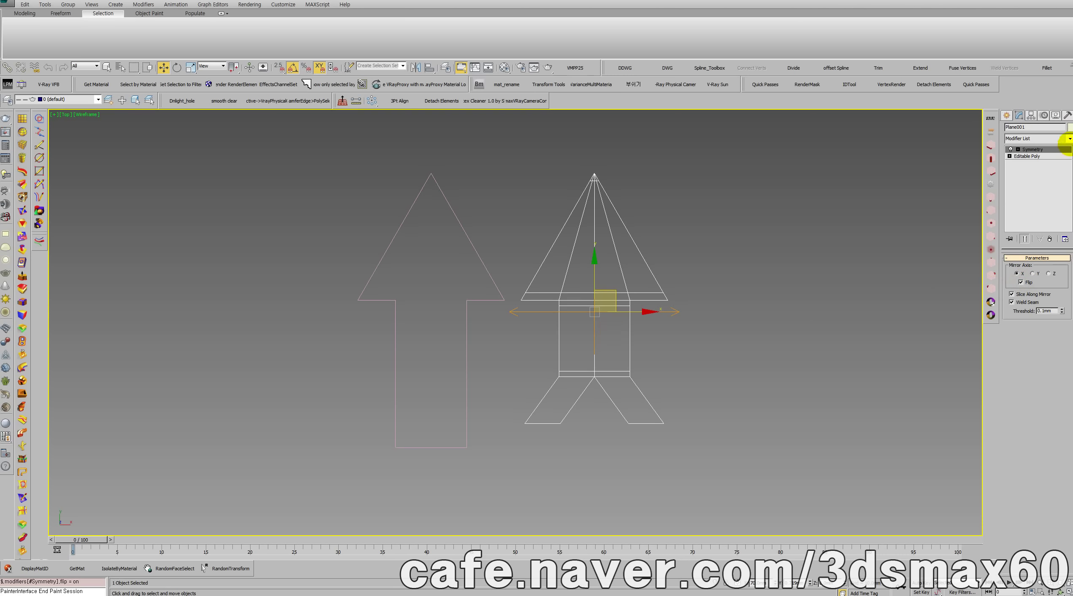
# Apply a Shell modifier to the mirrored arrow mesh with an Outer Amount of 20 mm.
pyautogui.click(1070, 139)
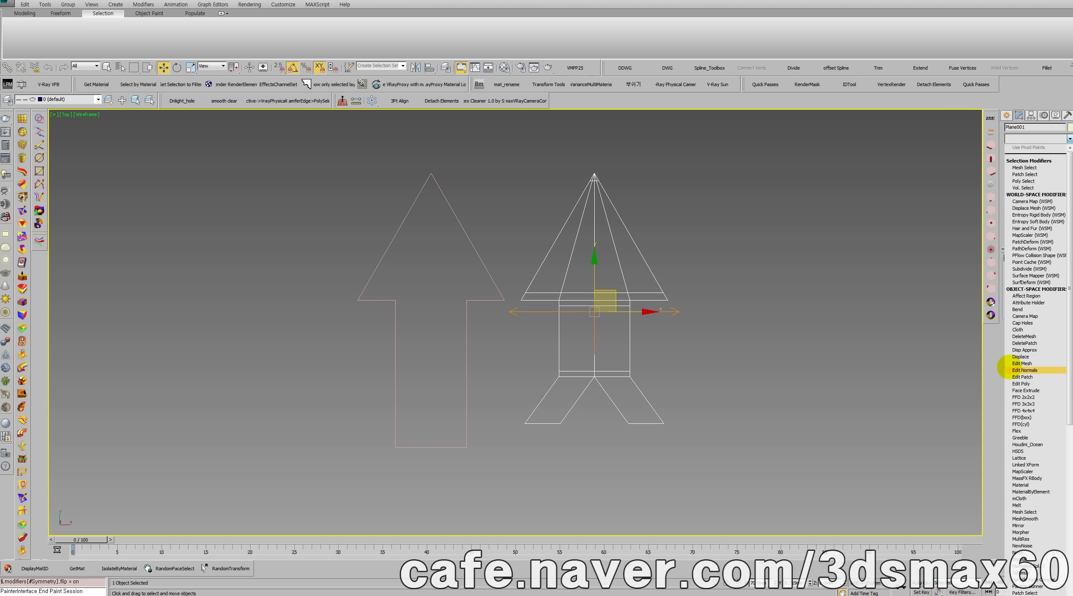
pyautogui.scroll(-10, 1007, 367)
pyautogui.click(1008, 366)
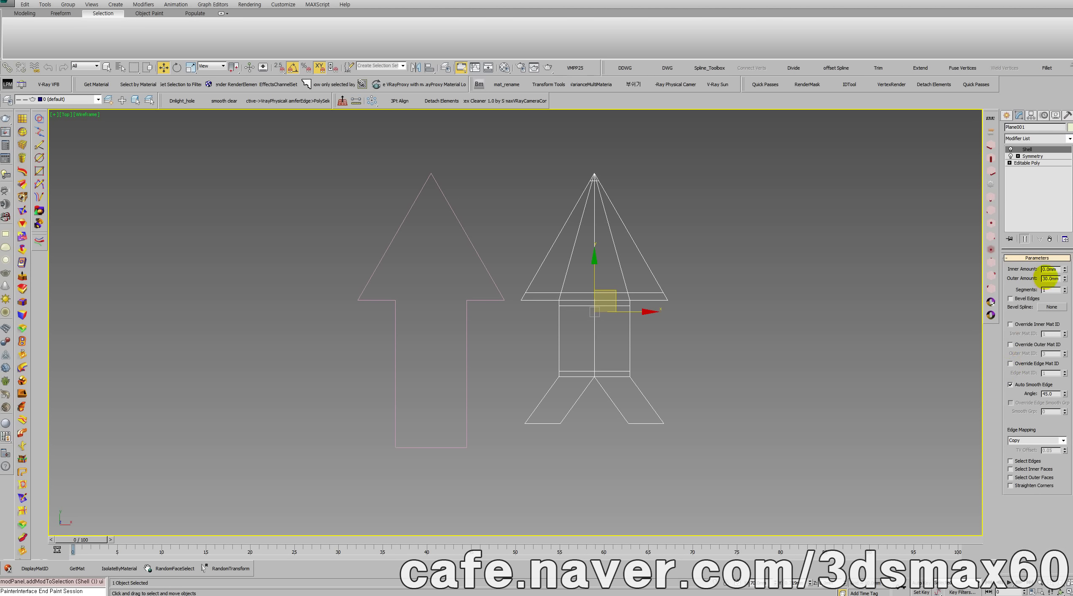
pyautogui.moveTo(679, 380); pyautogui.dragTo(675, 380, button='middle')
pyautogui.hotkey('ctrl', 'r')
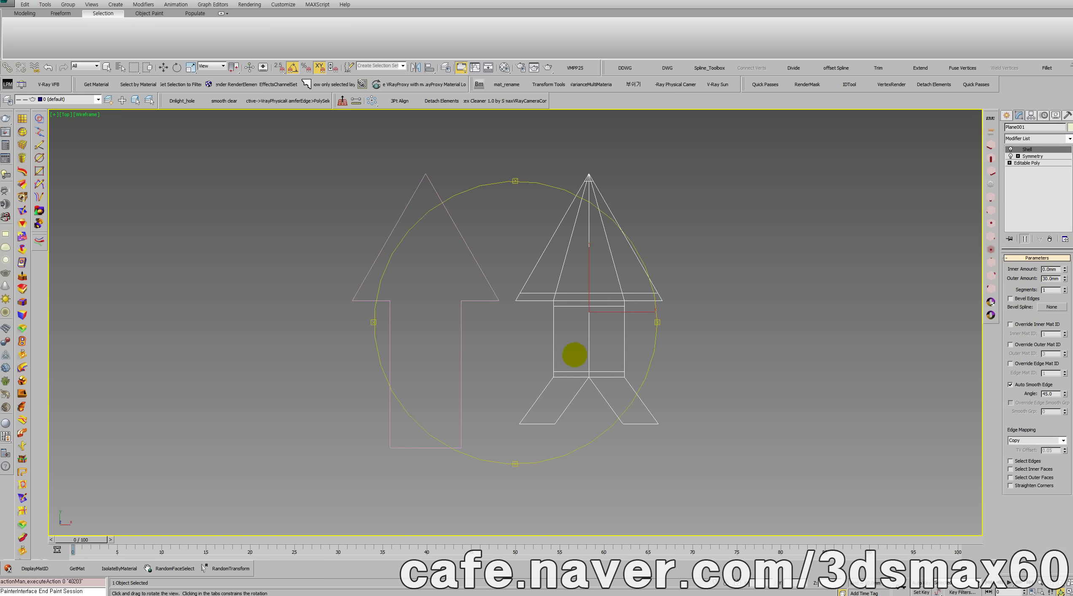
pyautogui.moveTo(574, 354); pyautogui.dragTo(540, 313)
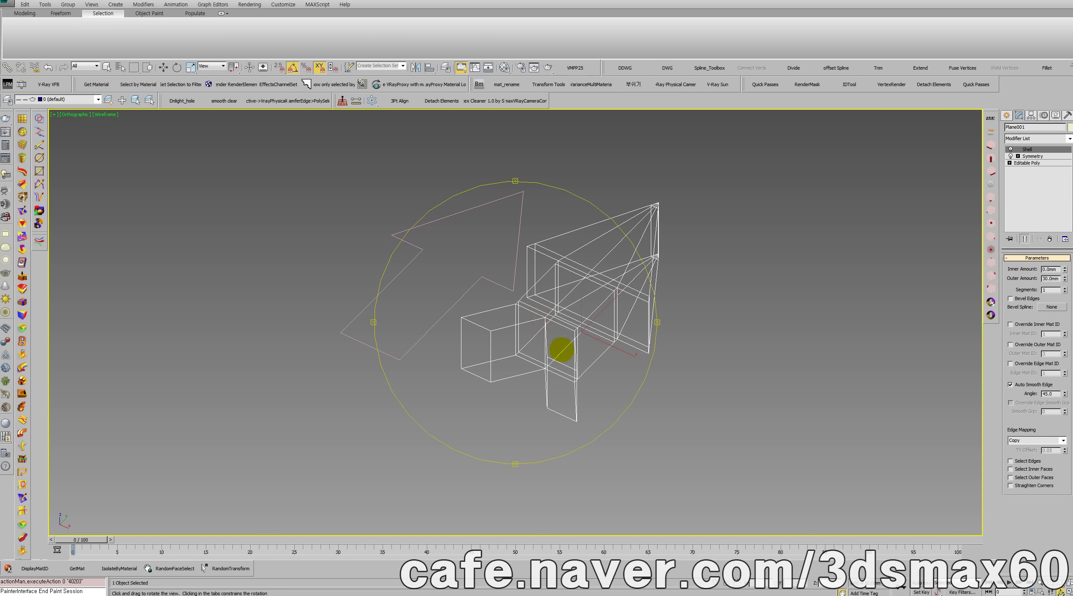
pyautogui.moveTo(561, 349)
pyautogui.mouseDown()
pyautogui.moveTo(580, 342)
pyautogui.moveTo(551, 367)
pyautogui.mouseUp()
pyautogui.press('p')
pyautogui.press('w')
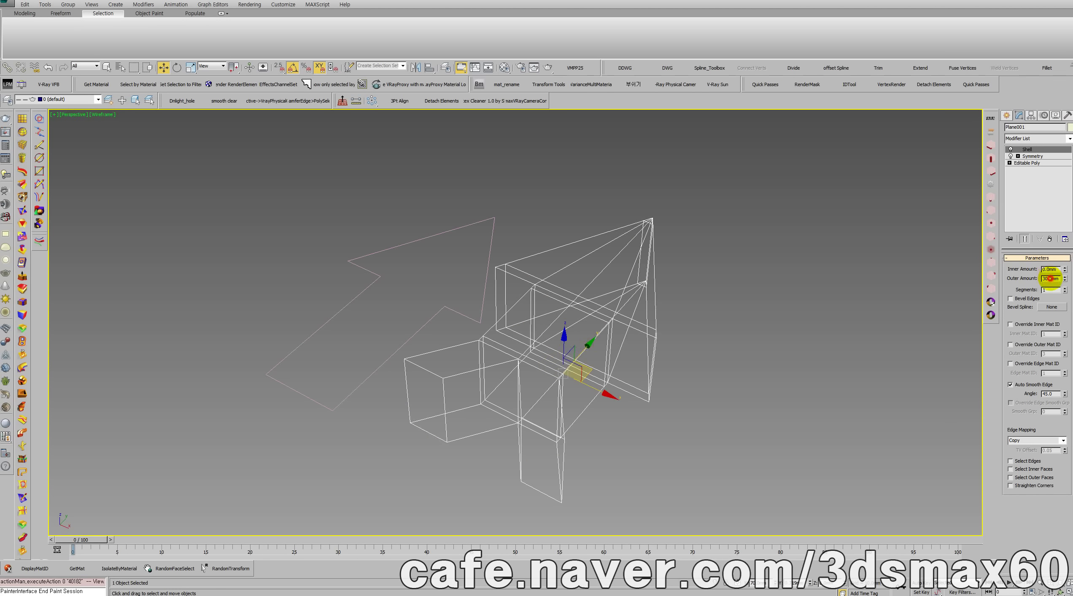
pyautogui.write('20')
pyautogui.press('Return')
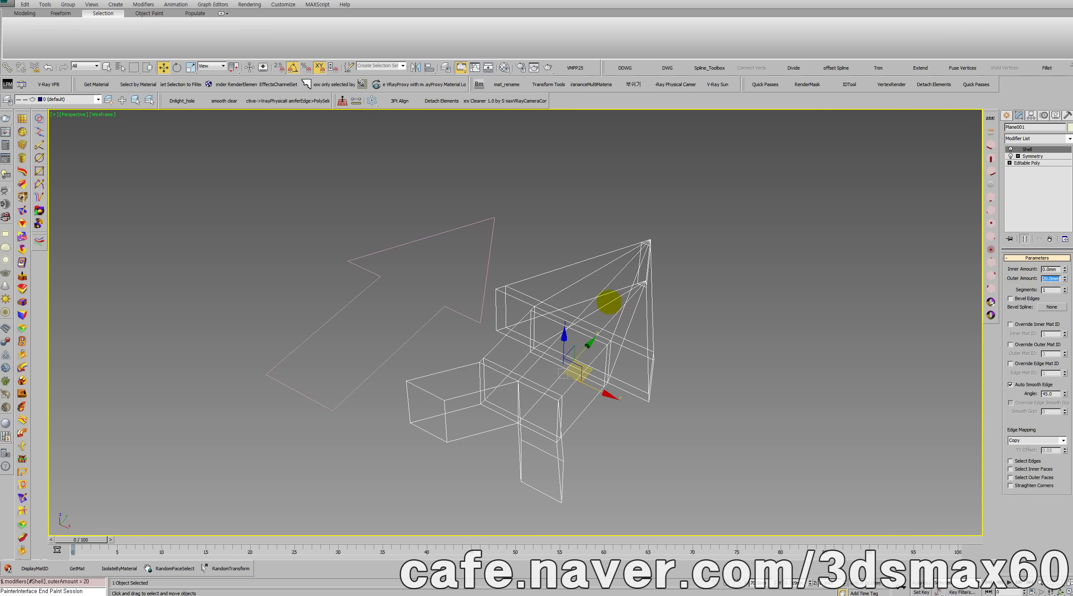
# Apply a TurboSmooth modifier on top of the Shell and set its iterations to 3.
pyautogui.moveTo(612, 302); pyautogui.dragTo(640, 278, button='middle')
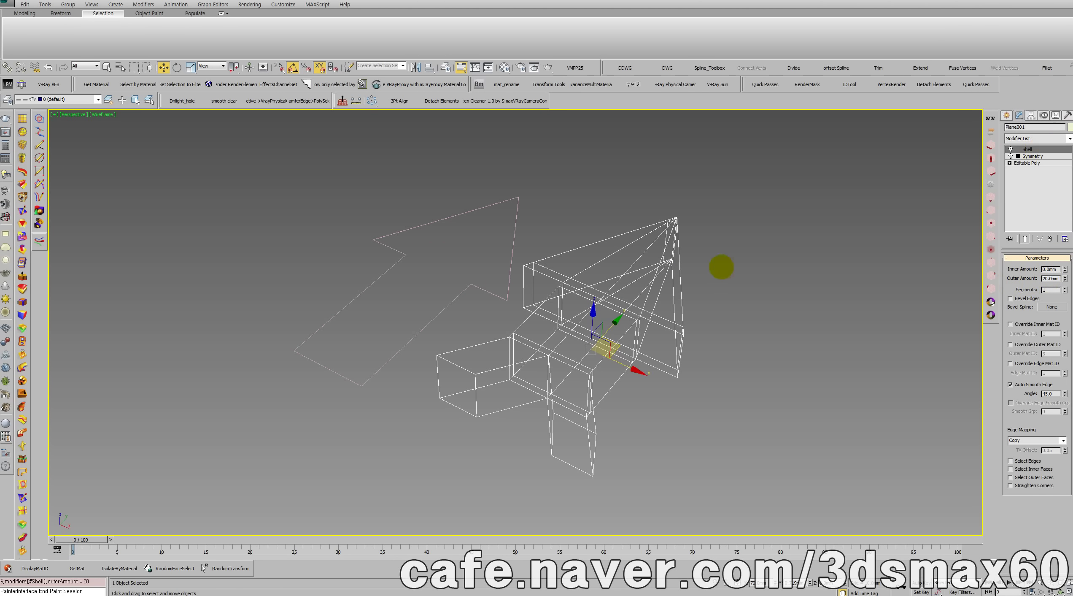
pyautogui.hotkey('ctrl', 't')
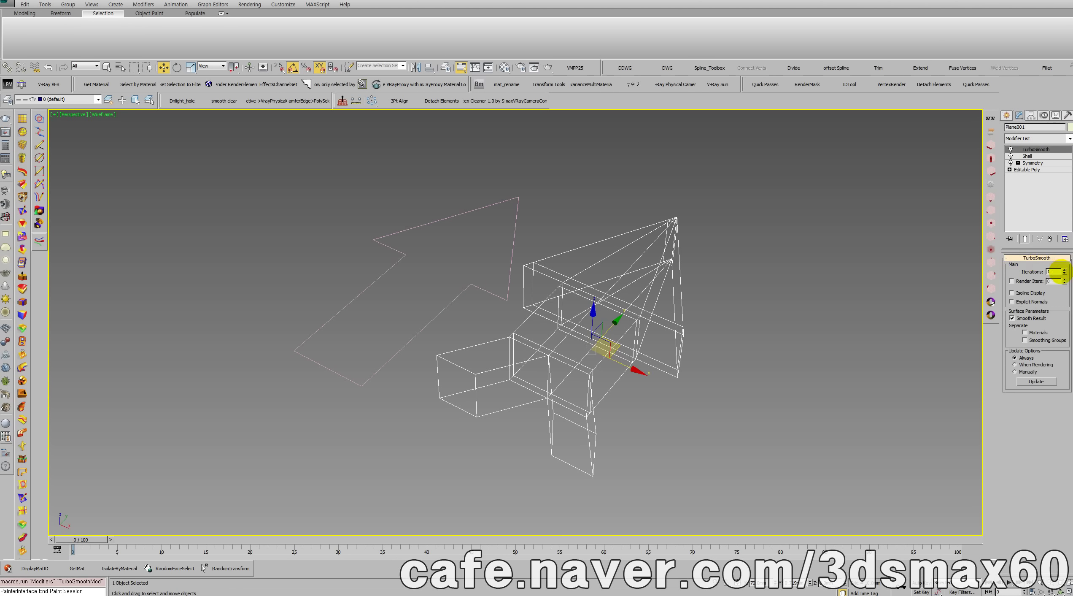
pyautogui.click(1065, 269)
pyautogui.click(1065, 269)
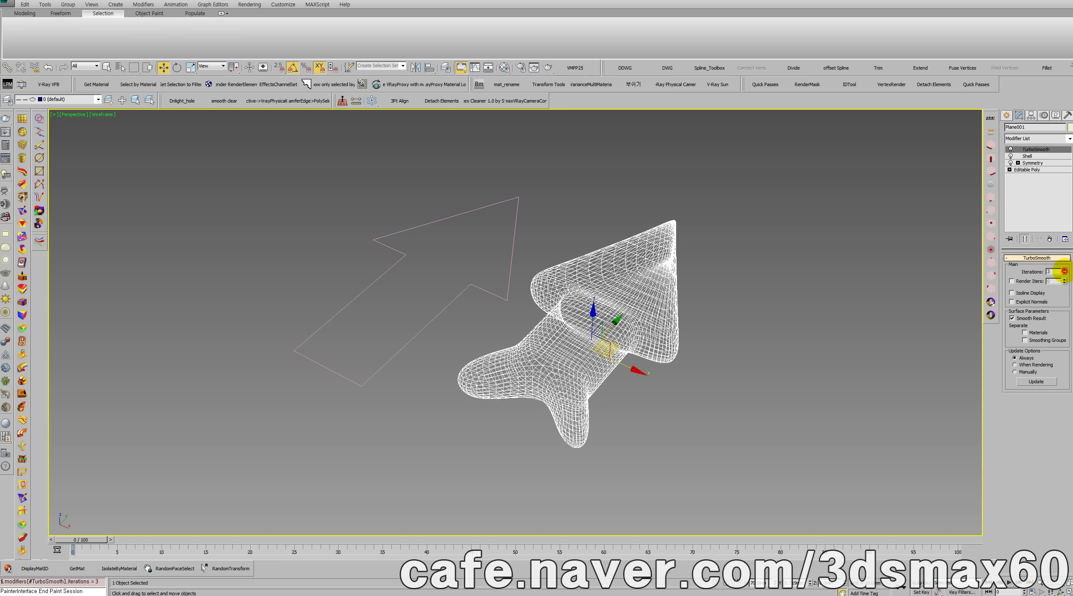
# At the Editable Poly level, connect the slanted leg's two long edges with 2 segments and a pinch of 85.
pyautogui.press('t')
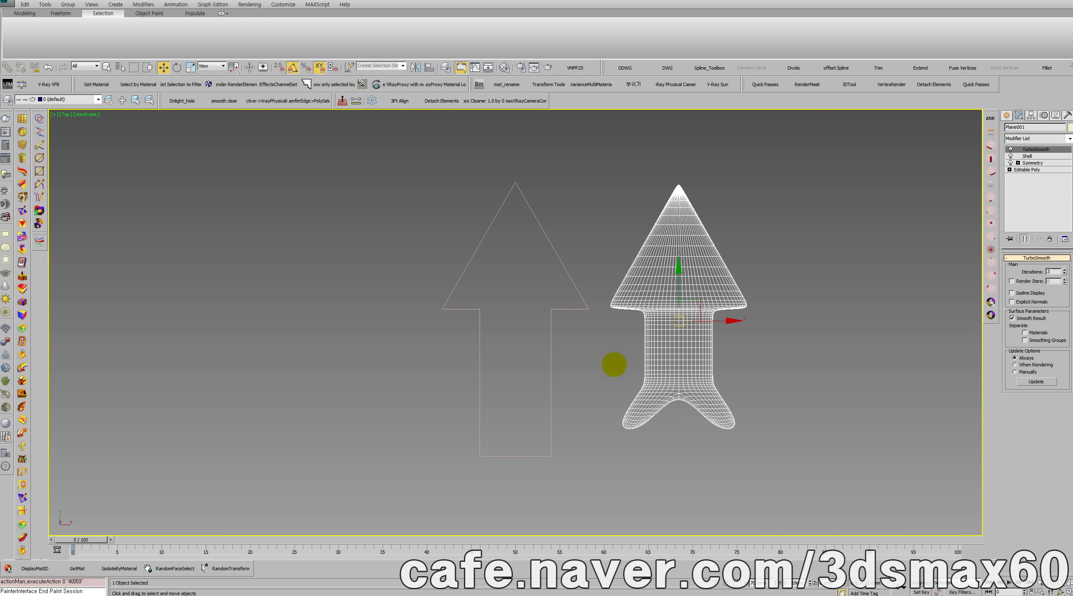
pyautogui.moveTo(653, 406); pyautogui.dragTo(577, 383, button='middle')
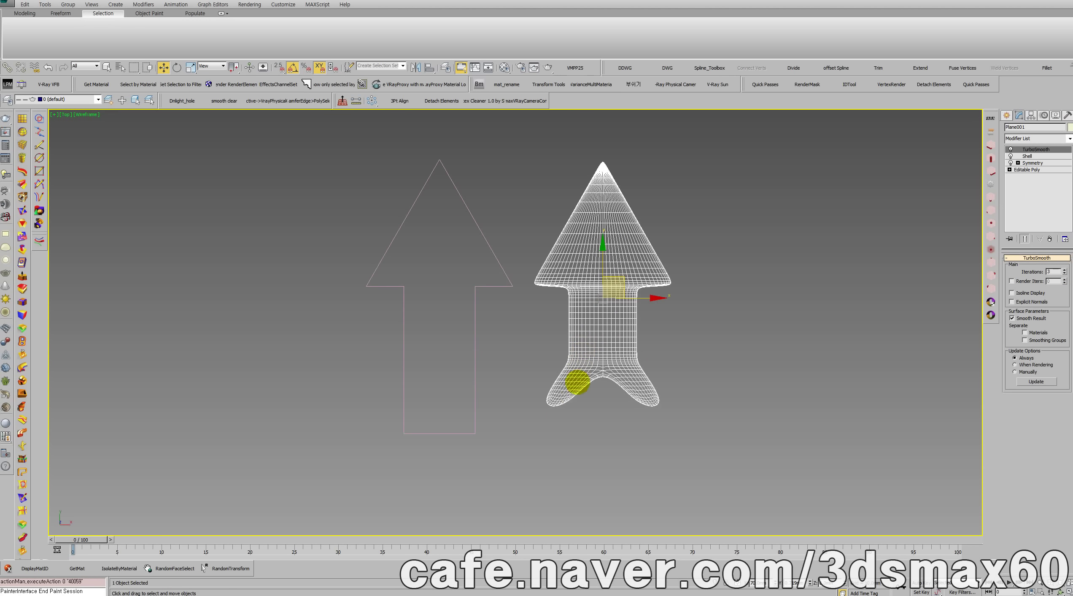
pyautogui.click(1027, 169)
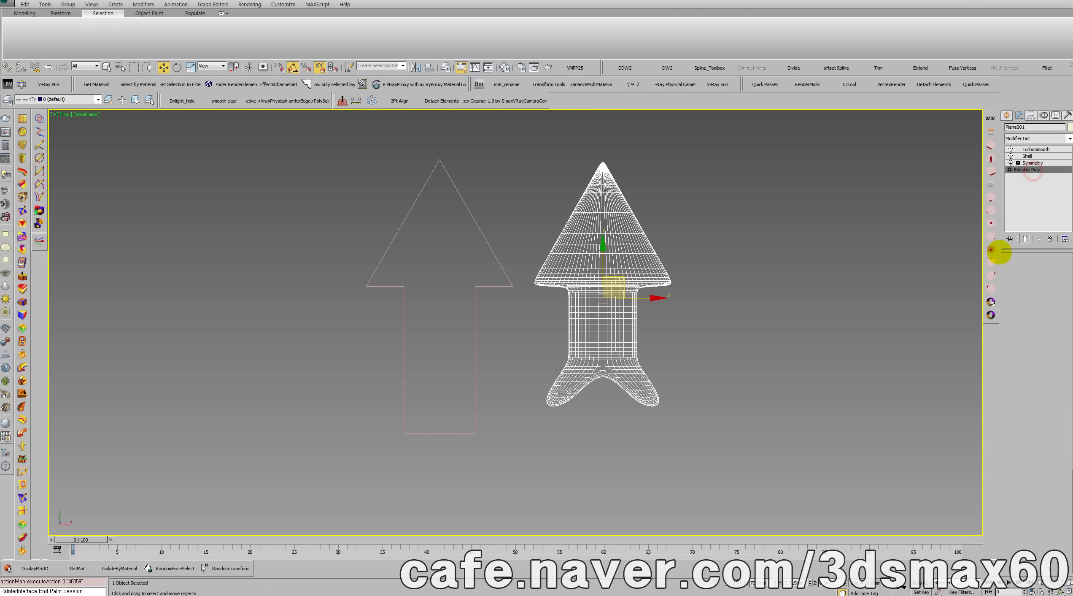
pyautogui.scroll(4, 752, 366)
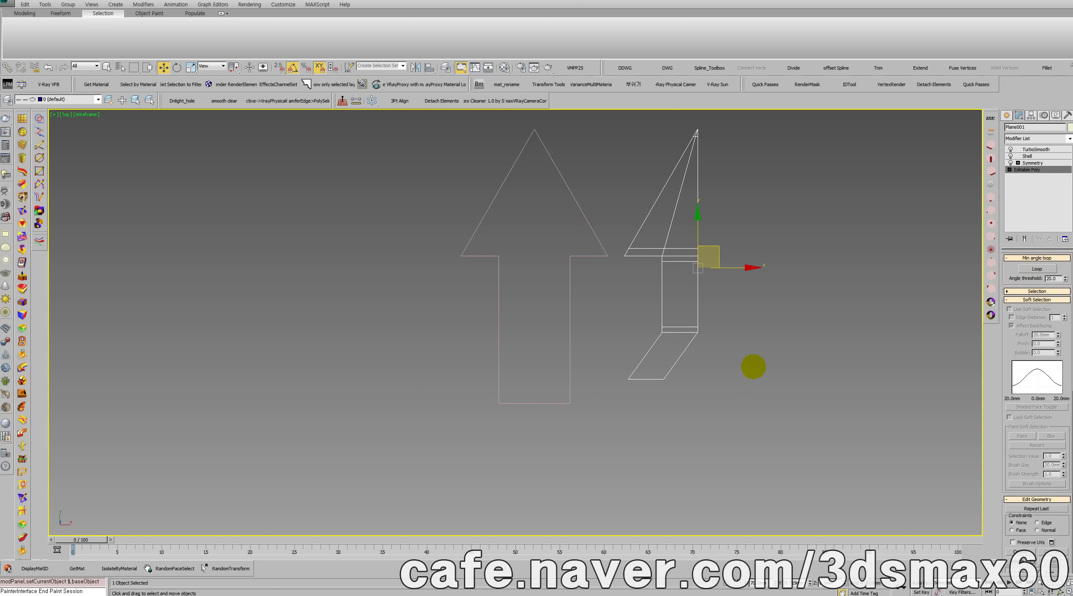
pyautogui.press('2')
pyautogui.moveTo(683, 373); pyautogui.dragTo(589, 374)
pyautogui.rightClick(596, 374)
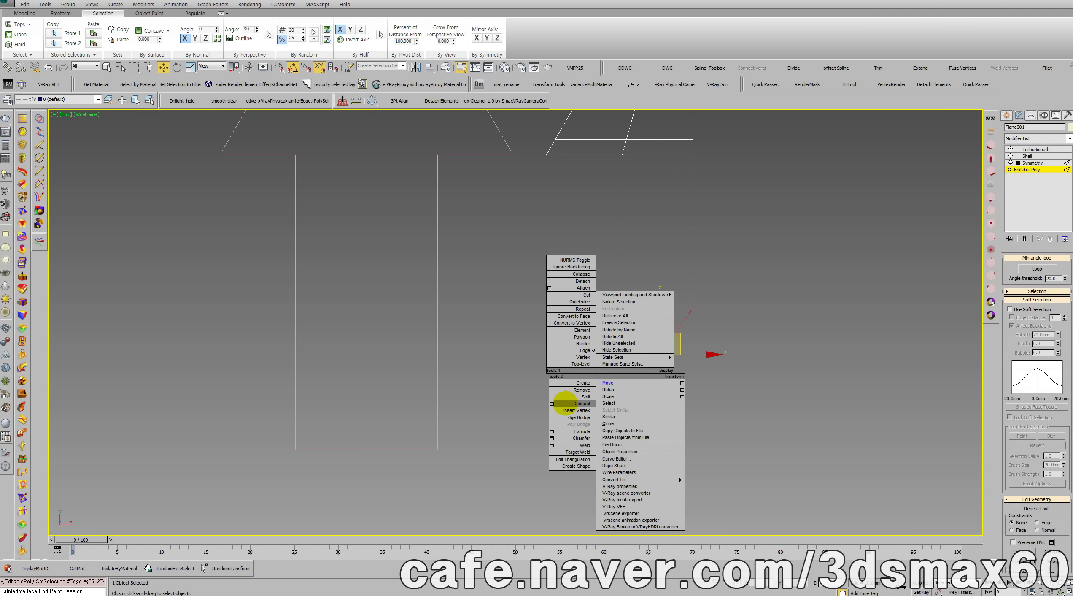
pyautogui.click(552, 404)
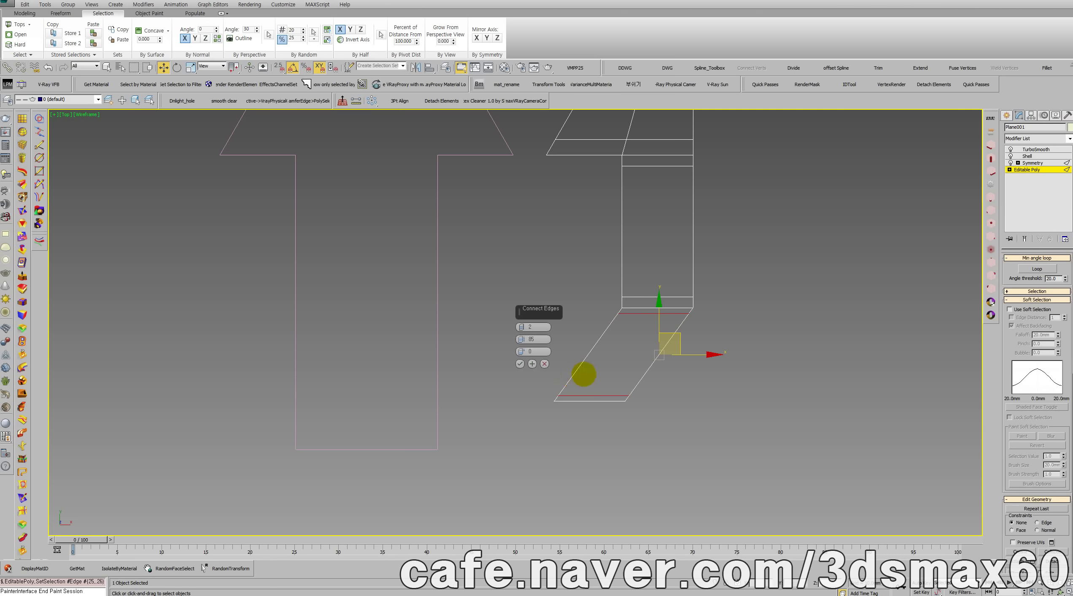
pyautogui.click(522, 364)
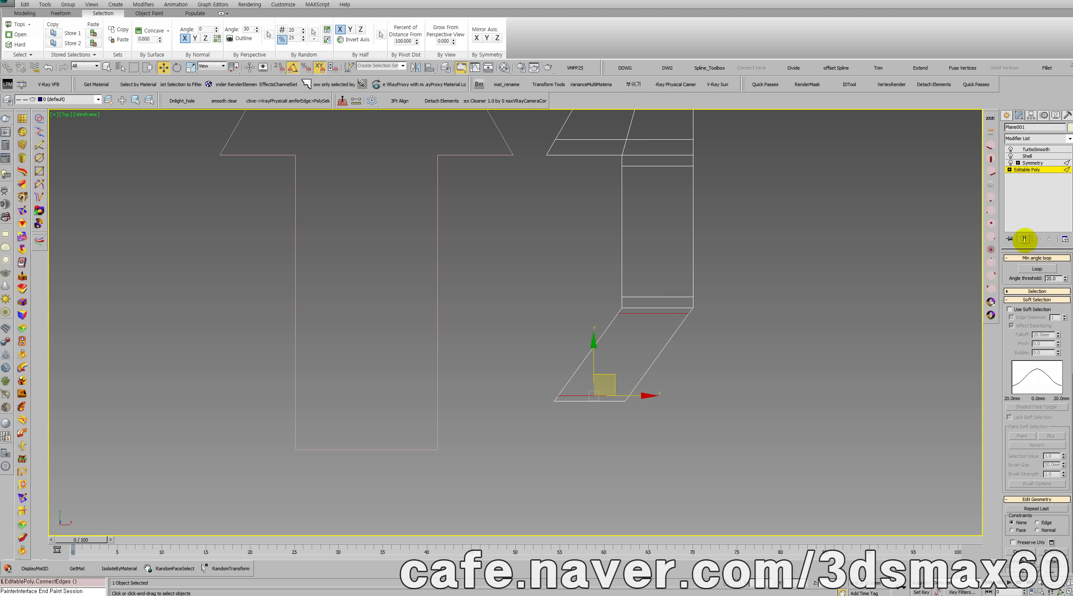
# Preview the smoothed end result, and remove the leg's upper cross edge just below the shaft.
pyautogui.click(1025, 238)
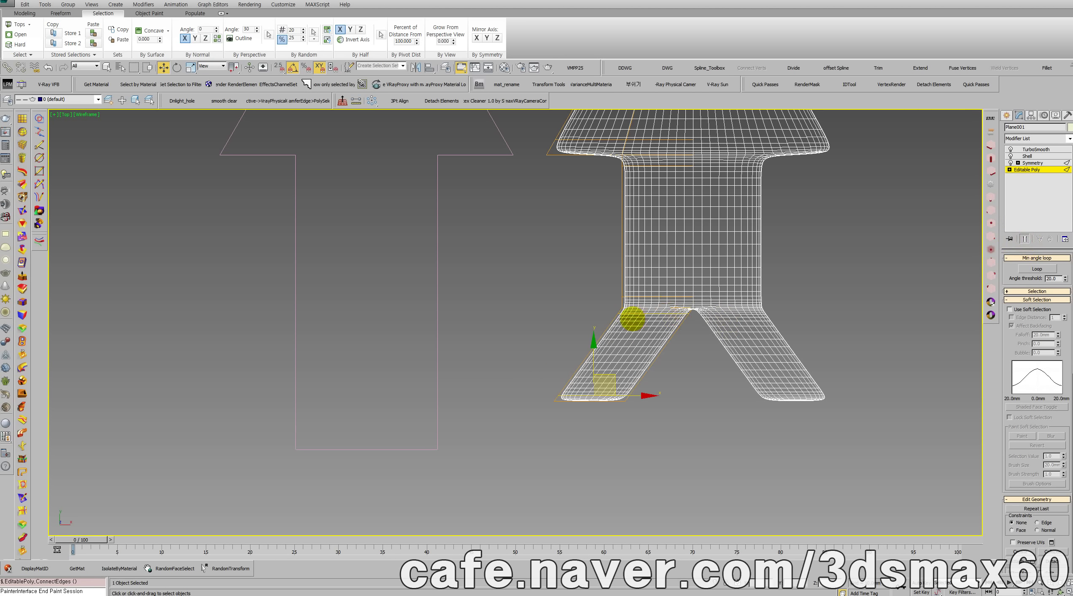
pyautogui.scroll(5, 632, 319)
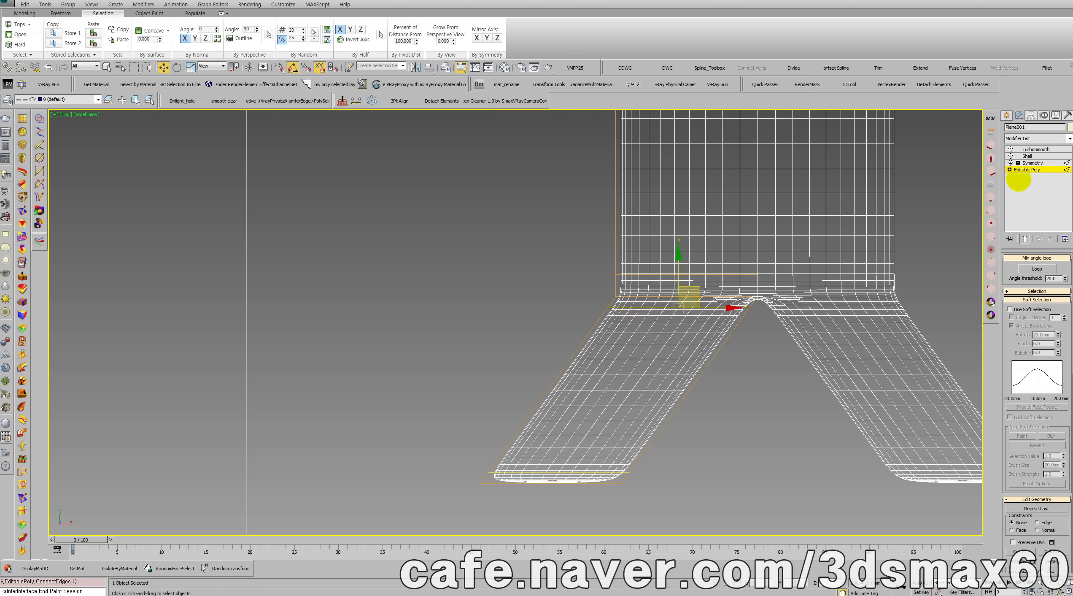
pyautogui.click(1024, 239)
pyautogui.click(666, 324)
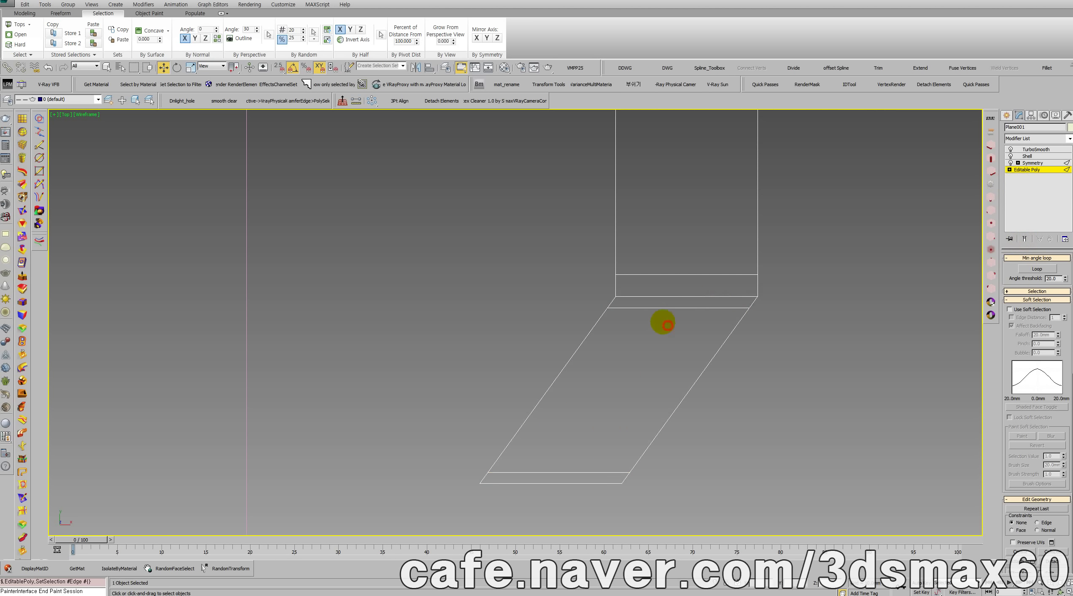
pyautogui.click(659, 308)
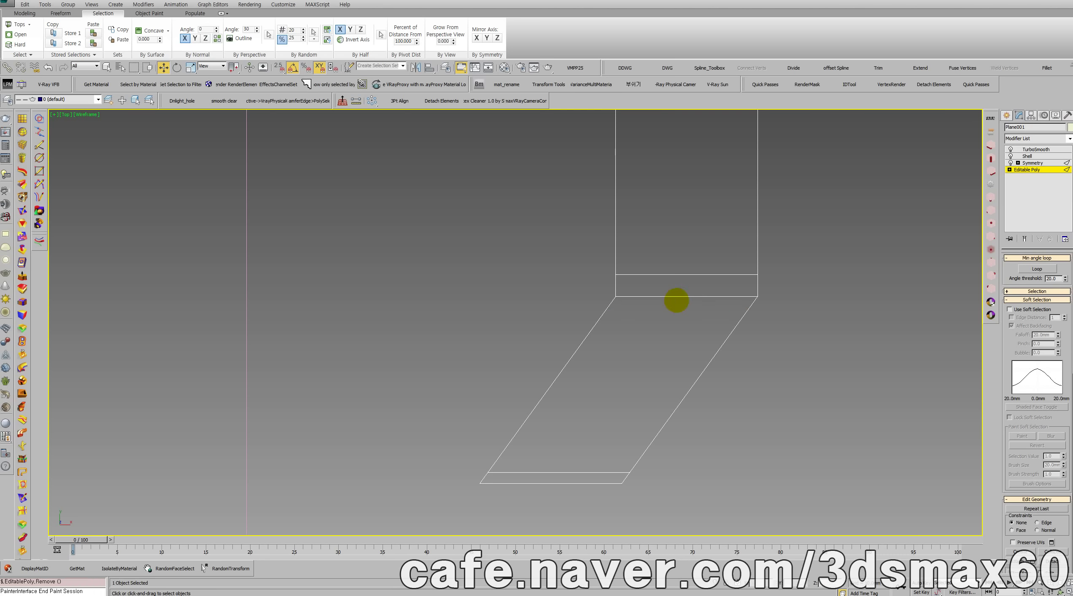
pyautogui.press('1')
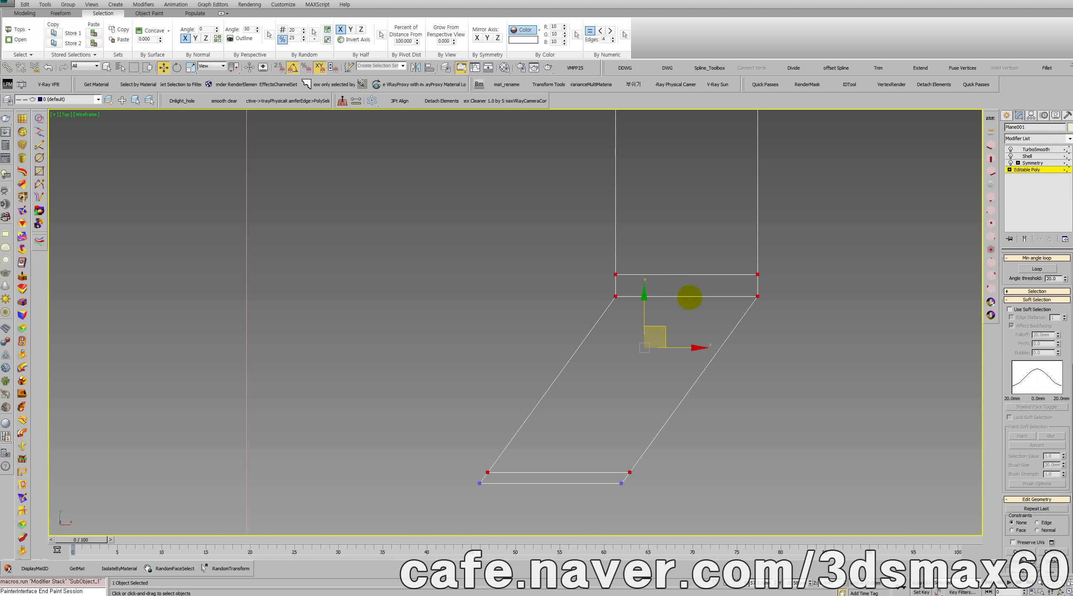
# Return to the TurboSmooth level and display the mesh shaded to examine the smoothed legs.
pyautogui.click(1029, 149)
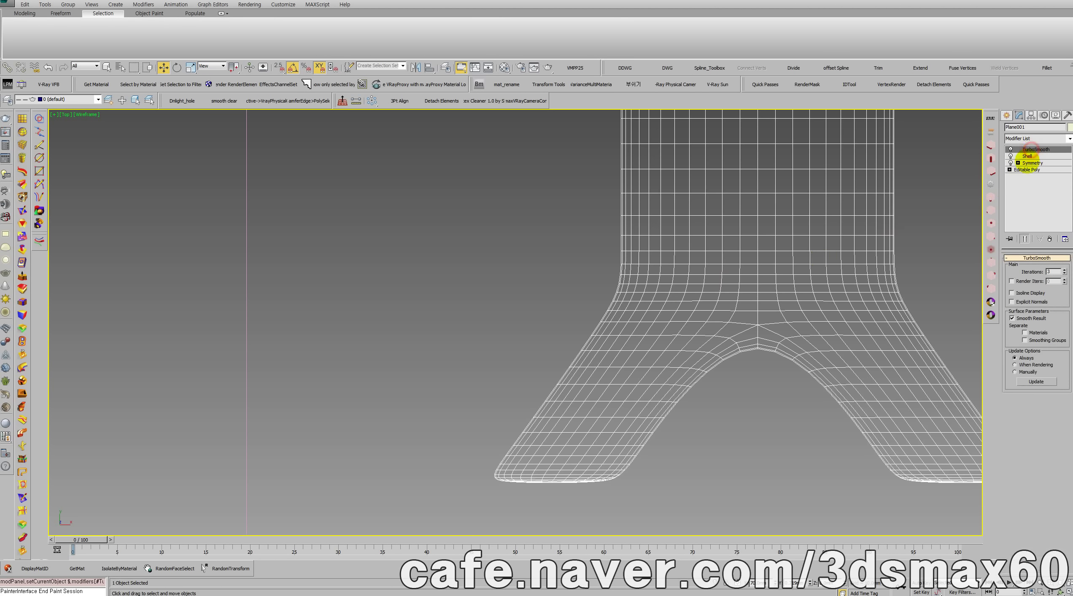
pyautogui.scroll(-4, 692, 283)
pyautogui.moveTo(712, 277); pyautogui.dragTo(674, 367, button='middle')
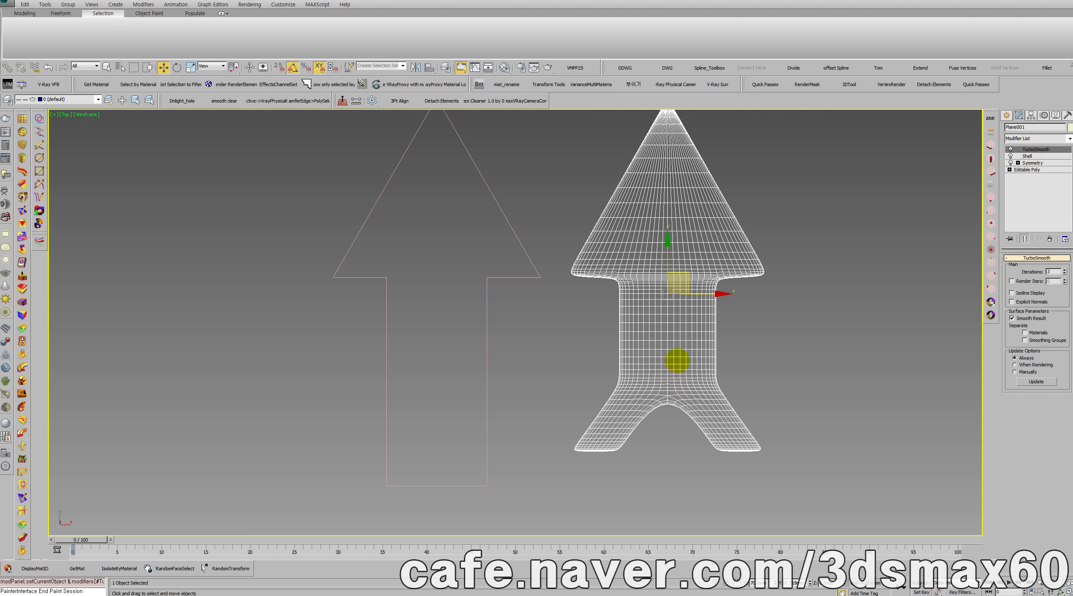
pyautogui.press('F3')
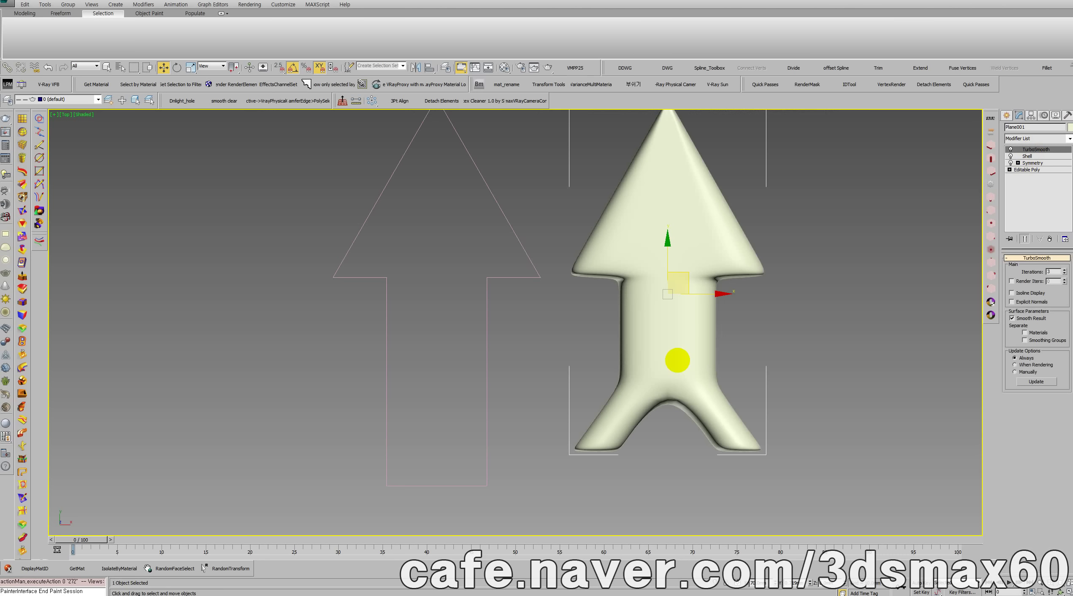
pyautogui.moveTo(699, 300); pyautogui.dragTo(649, 355, button='middle')
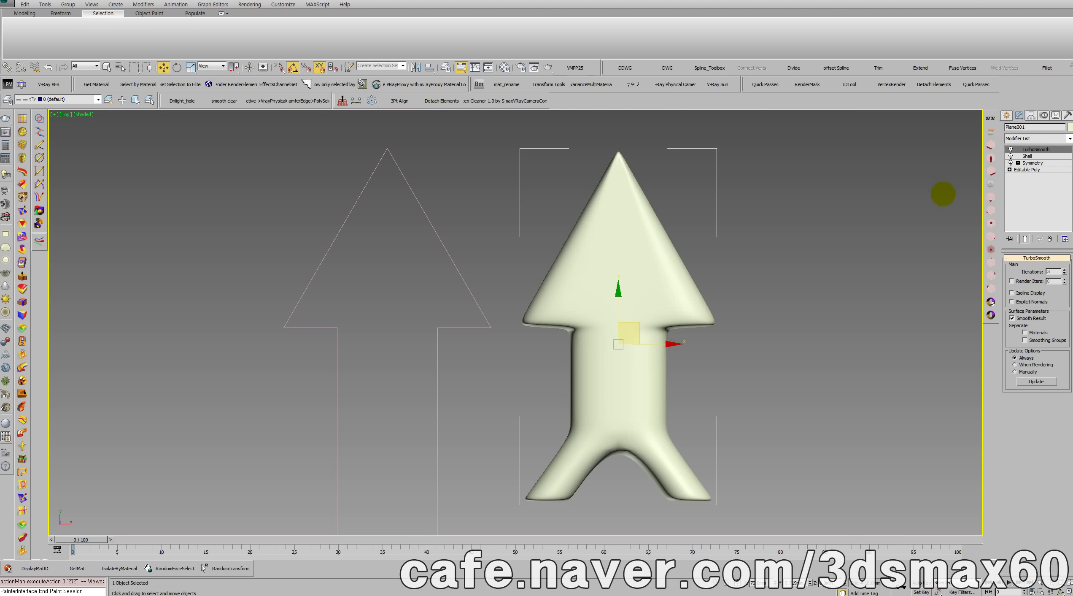
# Delete the TurboSmooth modifier and convert the shelled arrow to an Editable Poly.
pyautogui.click(1051, 238)
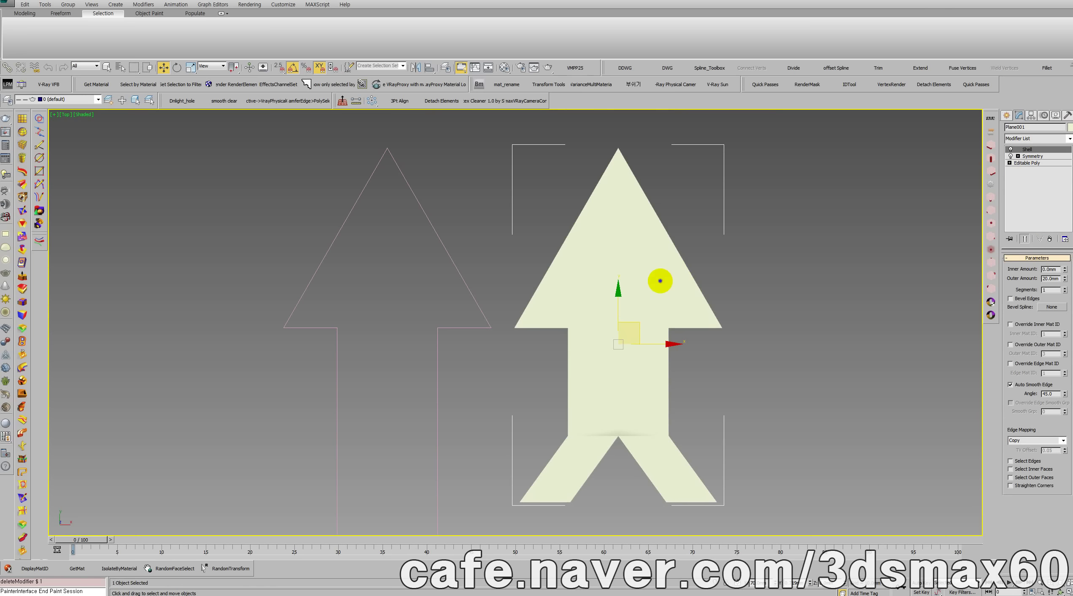
pyautogui.rightClick(659, 280)
pyautogui.moveTo(696, 384)
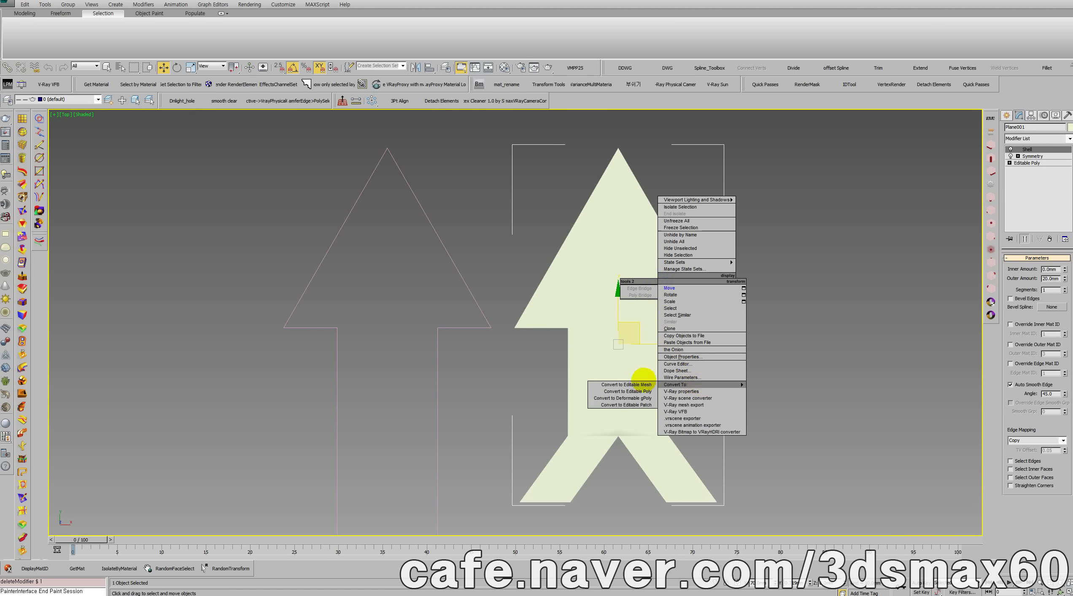
pyautogui.click(628, 391)
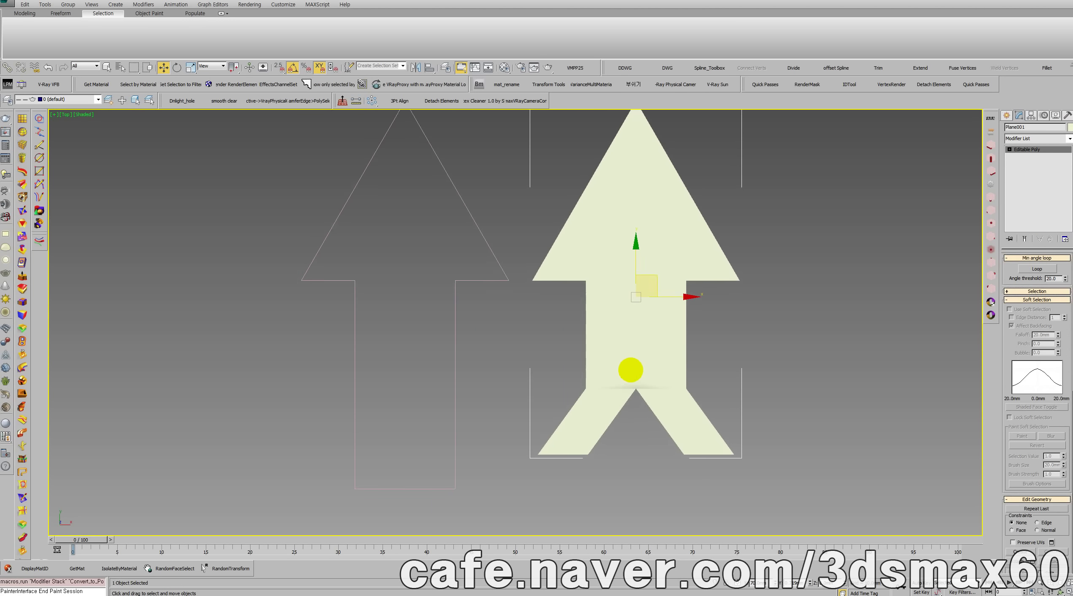
# Try moving the upper and lower vertices where the two legs meet to check their welding, cancelling the moves.
pyautogui.scroll(5, 621, 398)
pyautogui.press('1')
pyautogui.scroll(3, 624, 405)
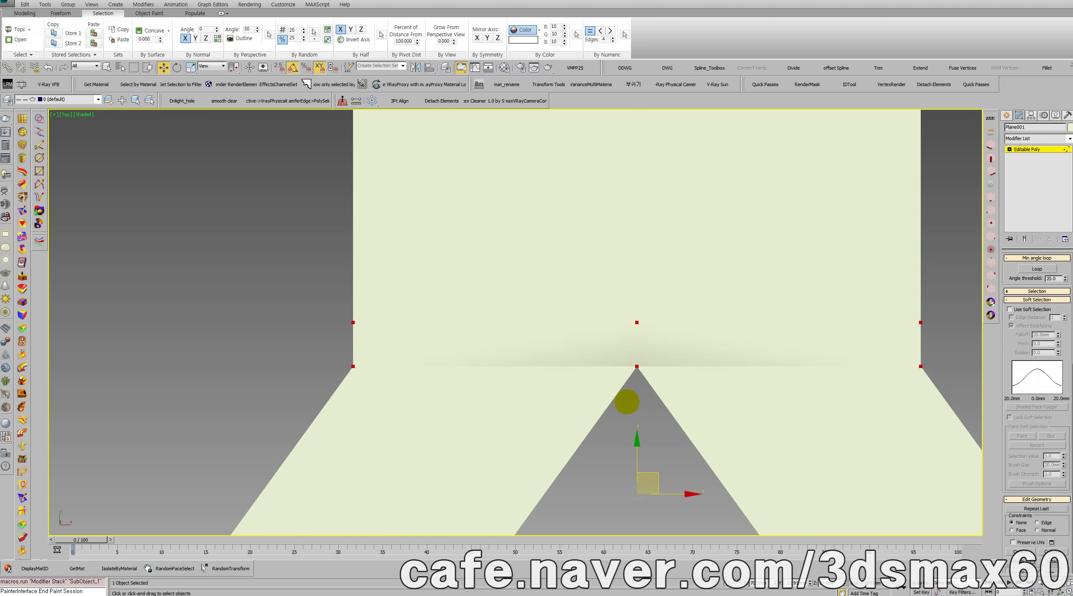
pyautogui.click(638, 382)
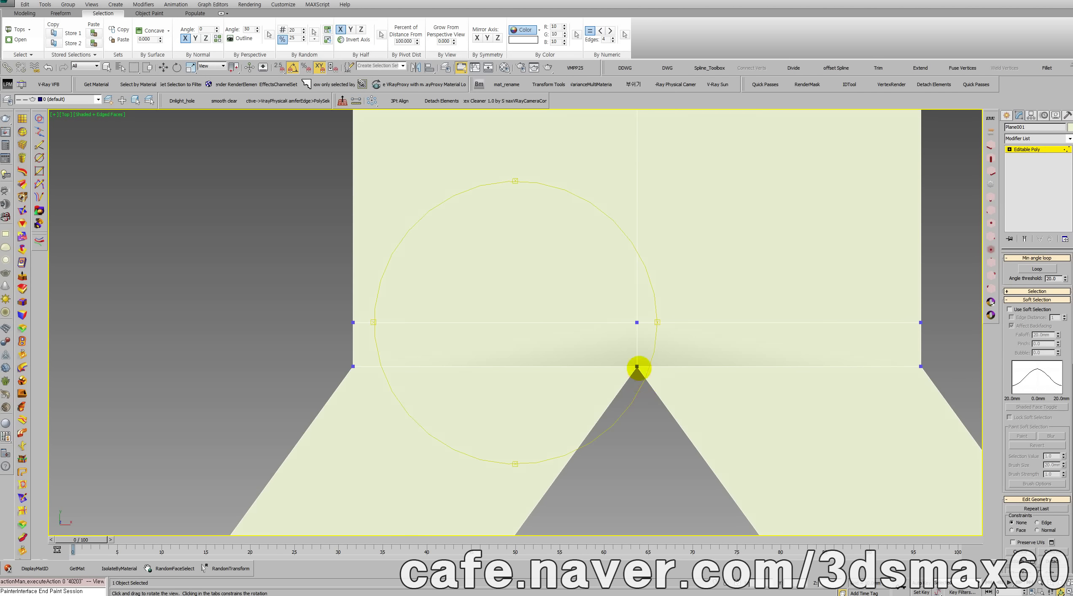
pyautogui.keyDown('alt'); pyautogui.moveTo(640, 367); pyautogui.dragTo(613, 328, button='middle'); pyautogui.keyUp('alt')
pyautogui.scroll(-3, 591, 390)
pyautogui.press('w')
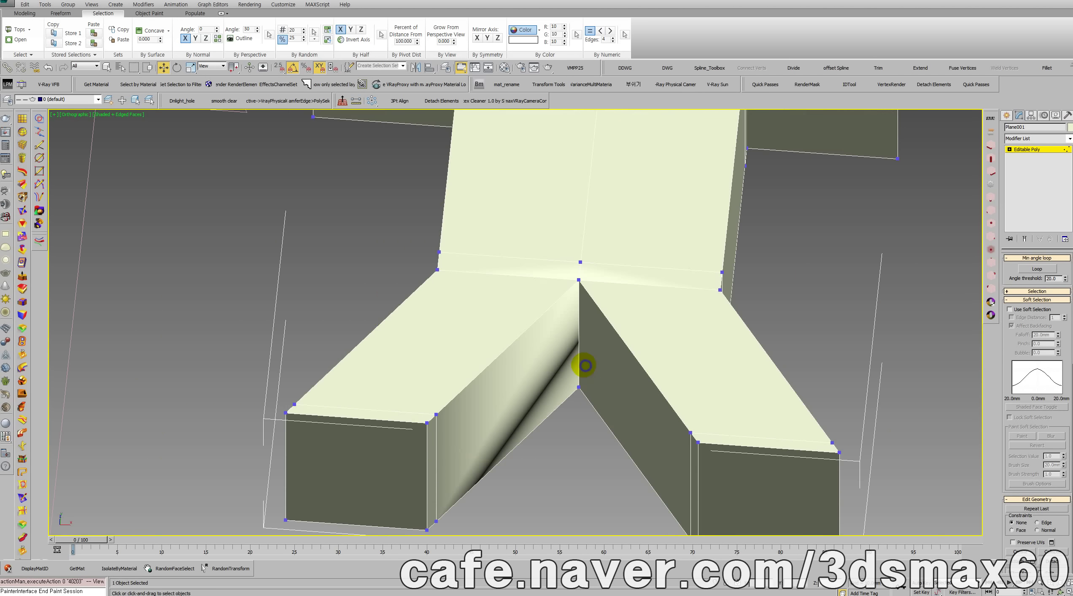
pyautogui.click(571, 341)
pyautogui.click(578, 280)
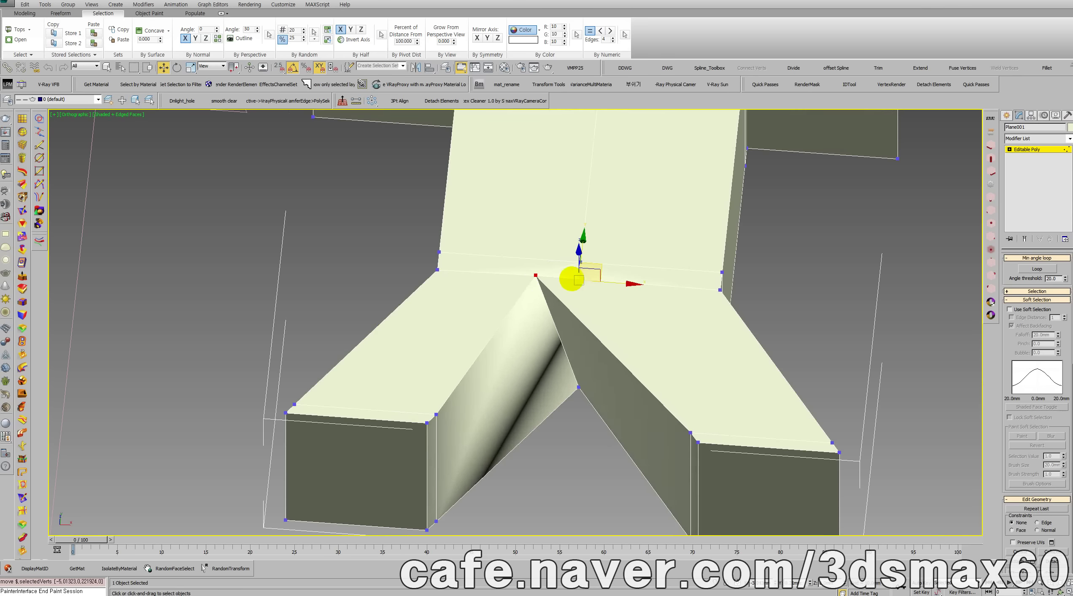
pyautogui.click(578, 388)
pyautogui.moveTo(579, 389); pyautogui.dragTo(546, 433)
pyautogui.rightClick(546, 433)
pyautogui.scroll(-4, 596, 405)
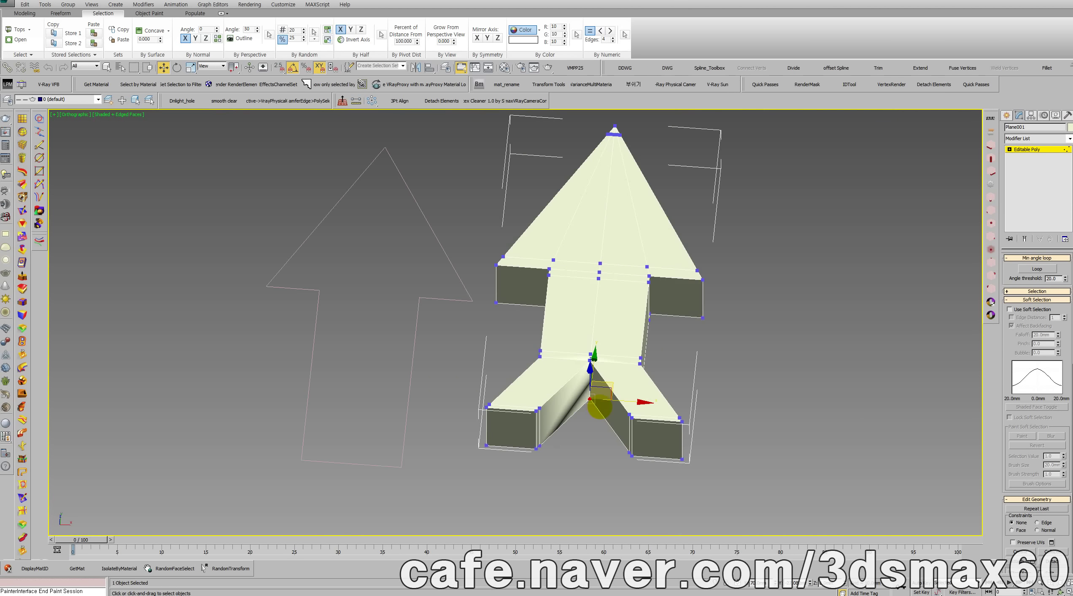
# Clear the smoothing groups of all the arrow's polygons.
pyautogui.press('p')
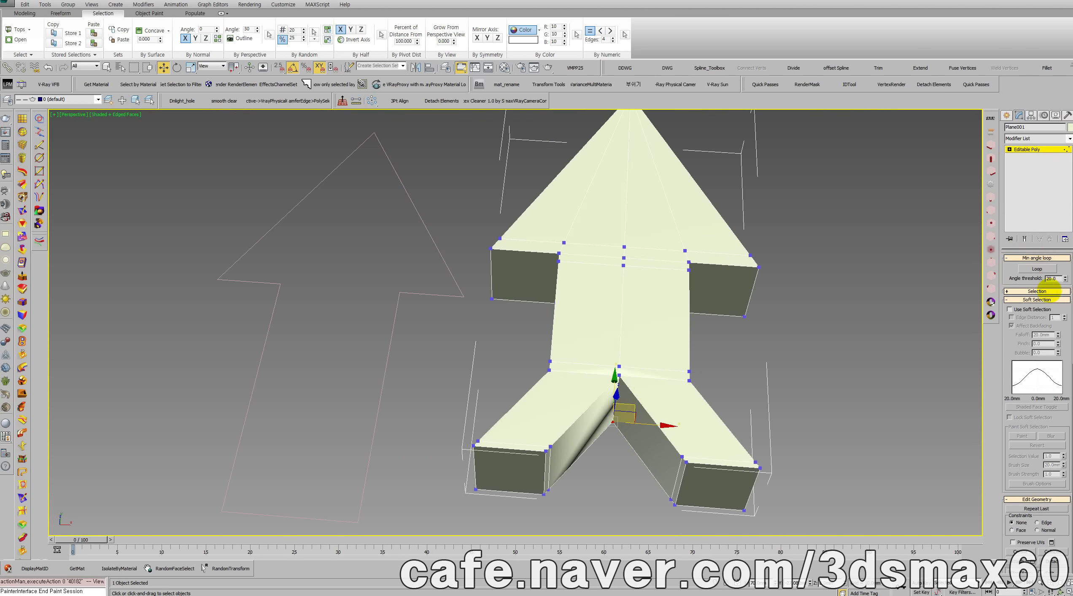
pyautogui.press('4')
pyautogui.hotkey('ctrl', 'a')
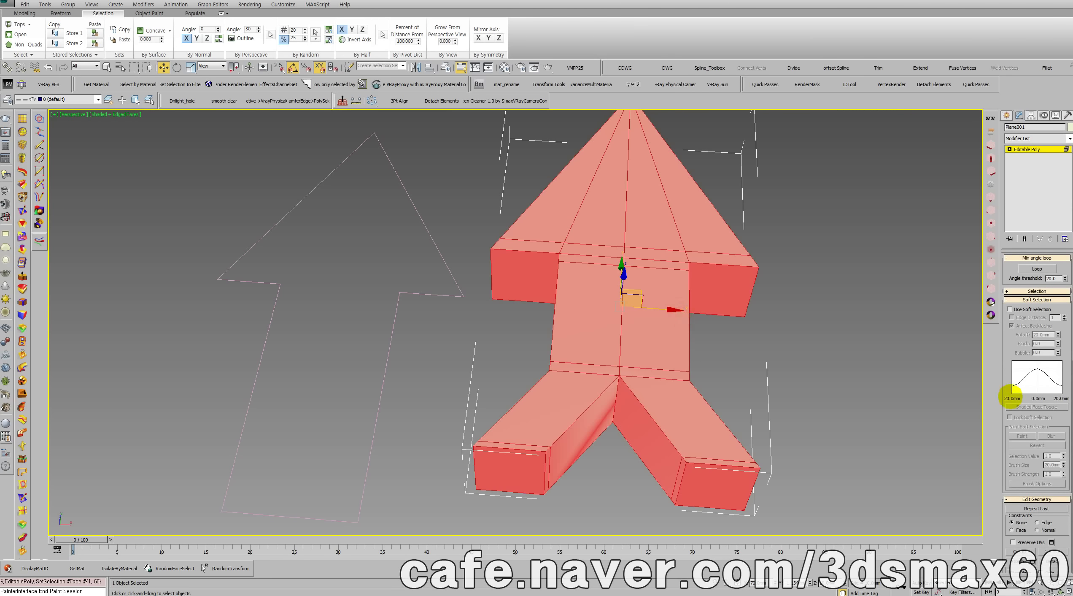
pyautogui.moveTo(1012, 425); pyautogui.dragTo(1008, 241)
pyautogui.moveTo(1056, 474); pyautogui.dragTo(1061, 260)
pyautogui.click(1055, 399)
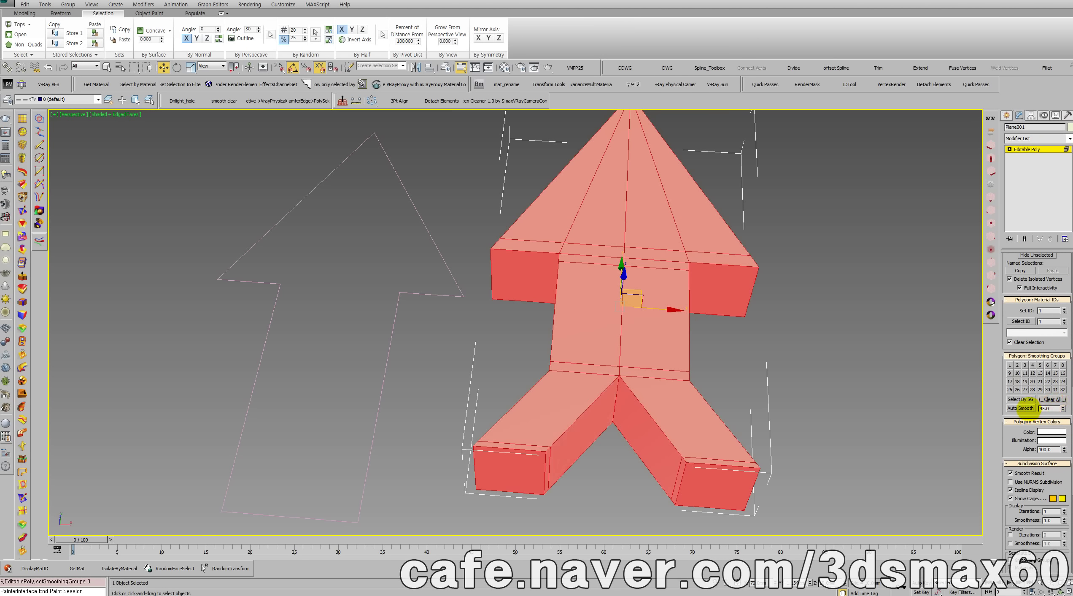
pyautogui.click(823, 418)
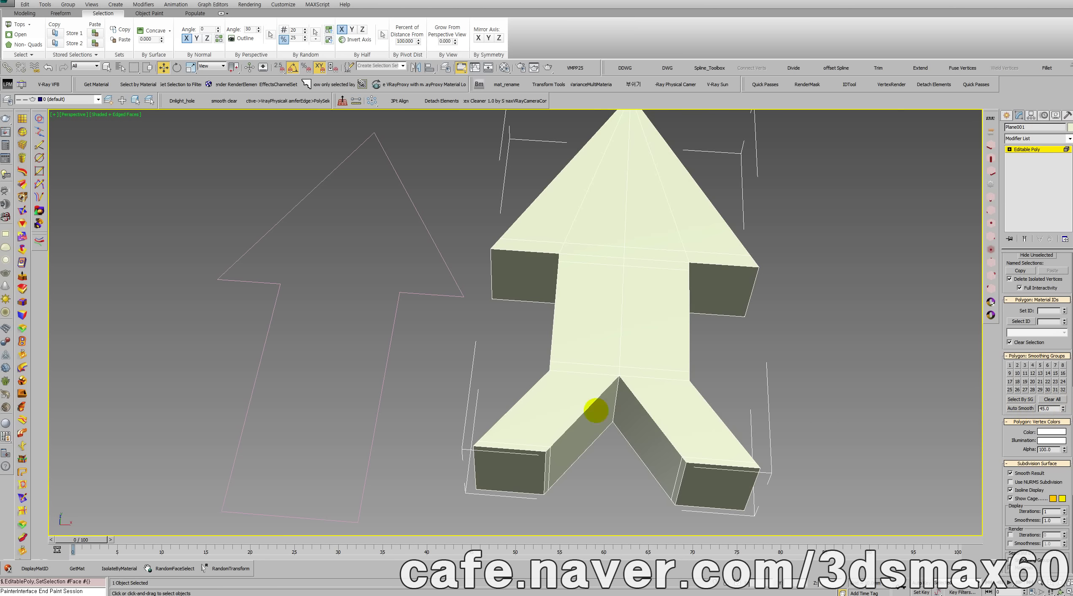
pyautogui.click(1049, 148)
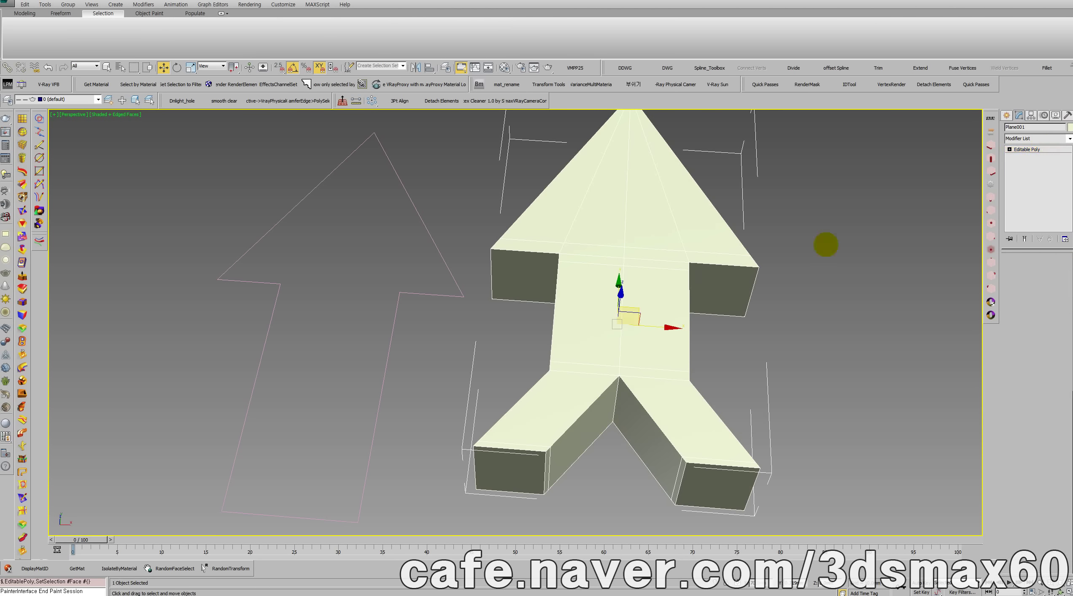
# Connect the arrow's vertical side edges with one segment, pinch -5 and slide 93, adding a support loop near the base.
pyautogui.moveTo(721, 257); pyautogui.dragTo(625, 271, button='middle')
pyautogui.scroll(-2, 628, 270)
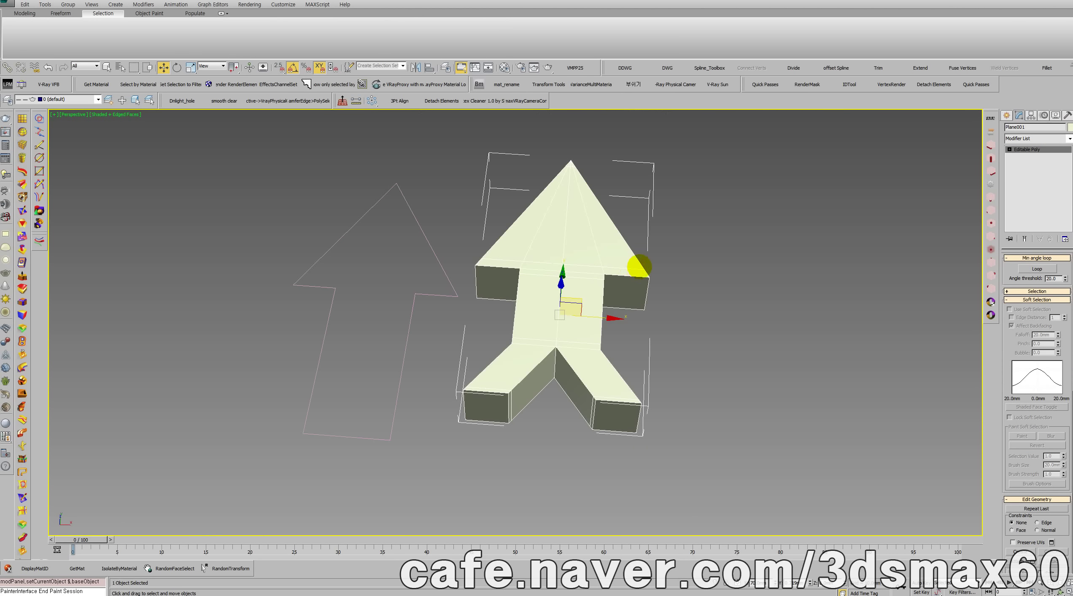
pyautogui.press('f')
pyautogui.scroll(3, 686, 300)
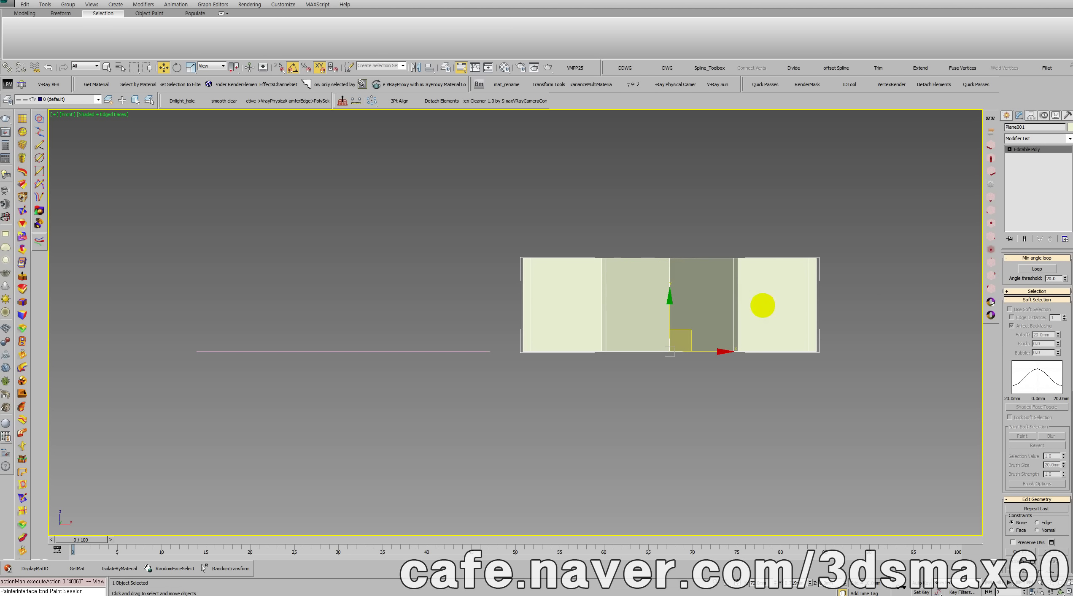
pyautogui.rightClick(763, 305)
pyautogui.click(713, 325)
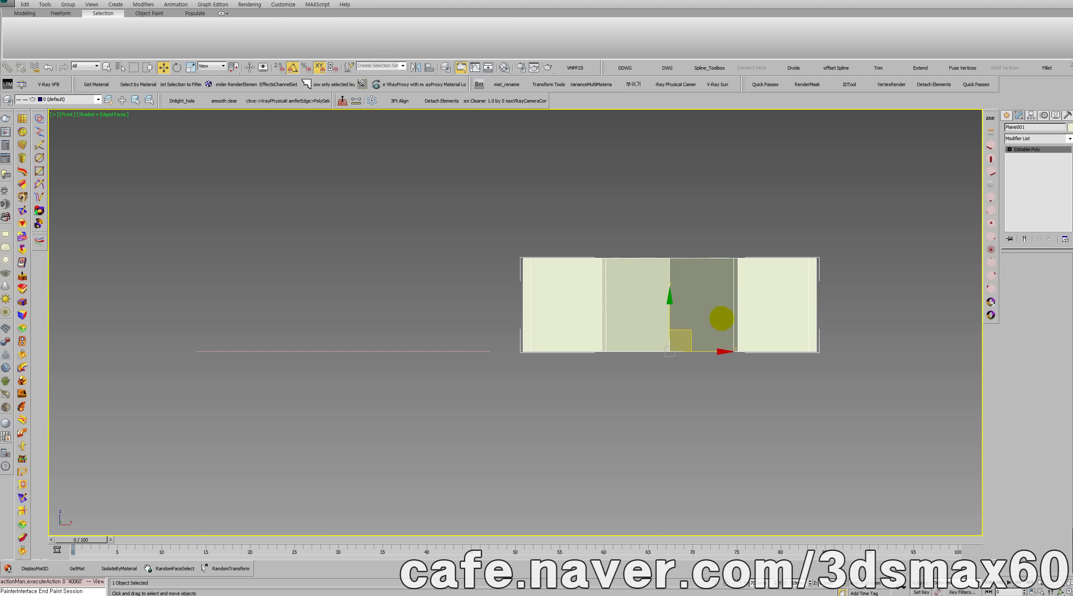
pyautogui.moveTo(868, 323); pyautogui.dragTo(536, 304)
pyautogui.rightClick(623, 318)
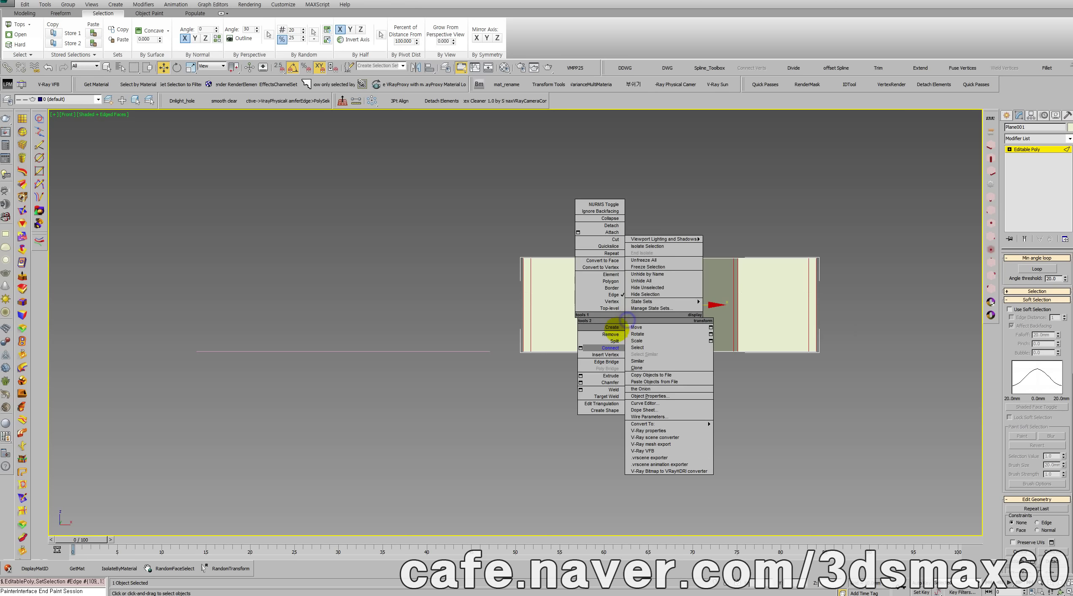
pyautogui.click(581, 347)
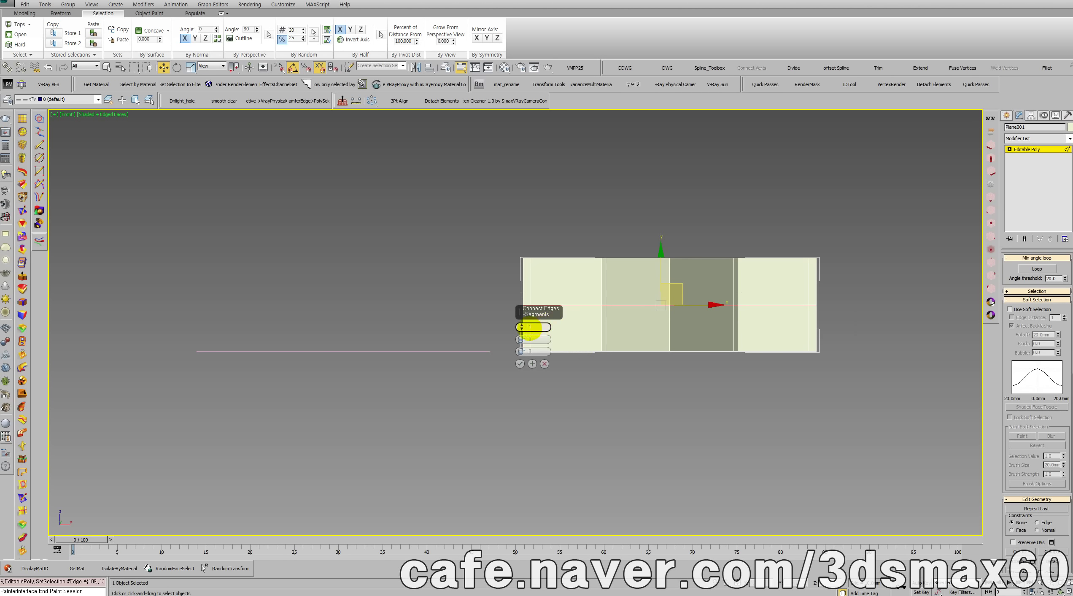
pyautogui.moveTo(521, 351); pyautogui.dragTo(549, 198)
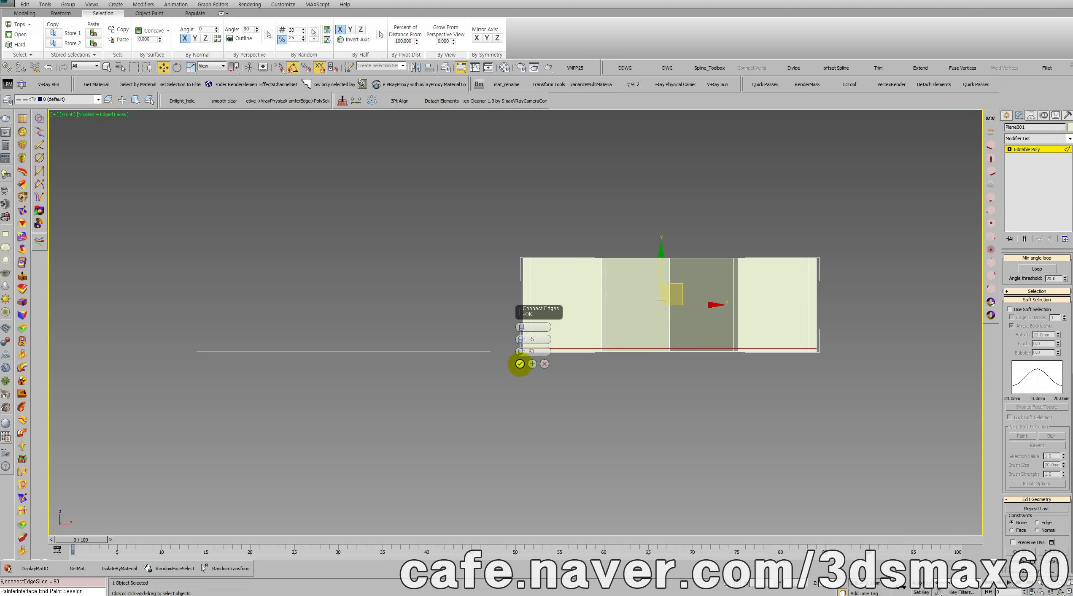
pyautogui.click(520, 363)
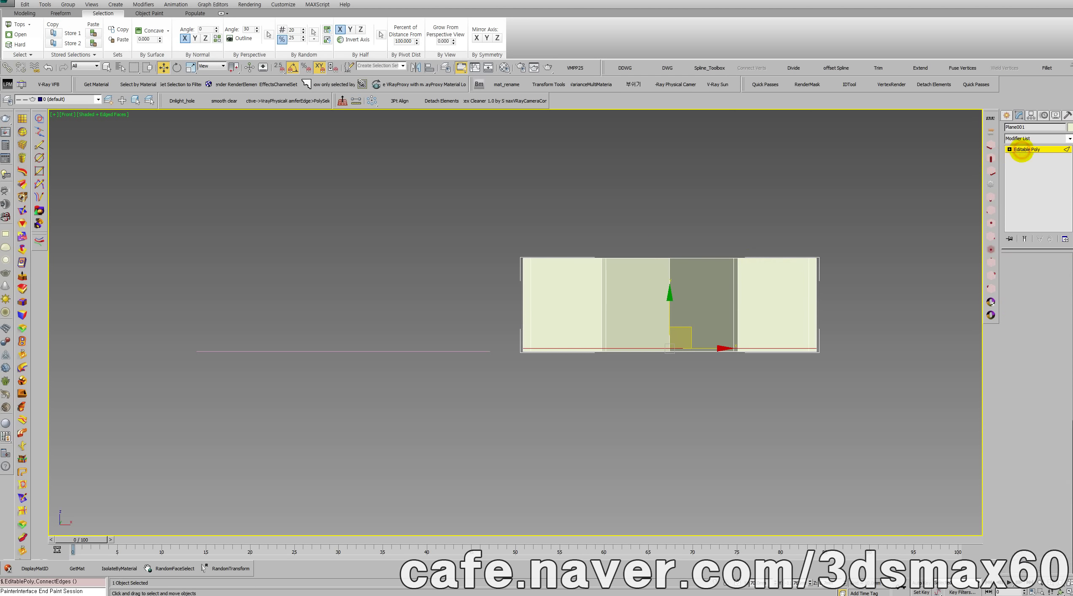
# Apply TurboSmooth to the arrow with 3 iterations.
pyautogui.hotkey('ctrl', 't')
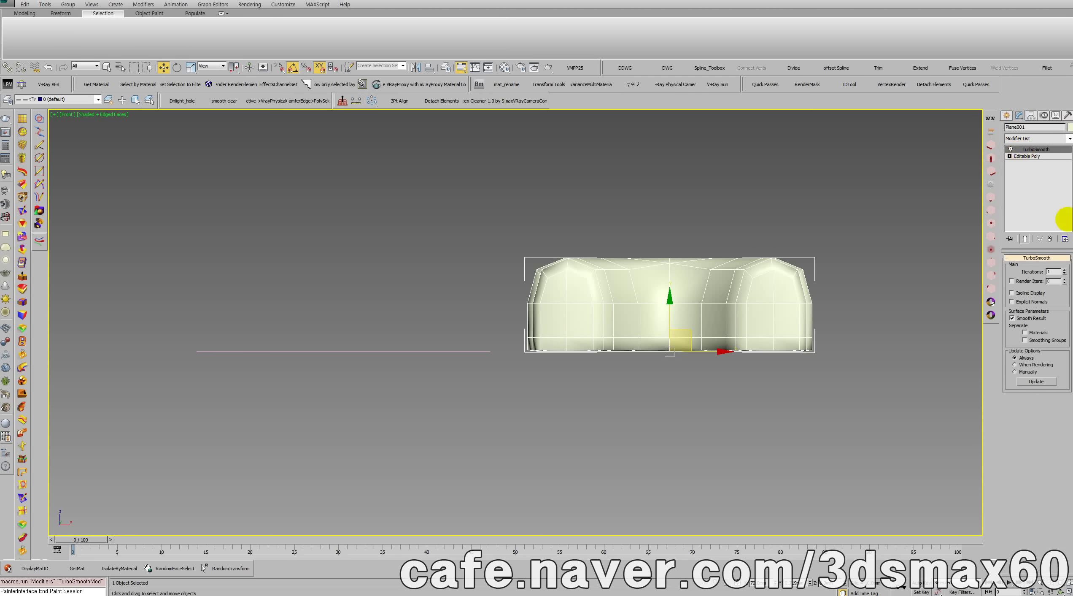
pyautogui.click(1064, 270)
pyautogui.click(1064, 269)
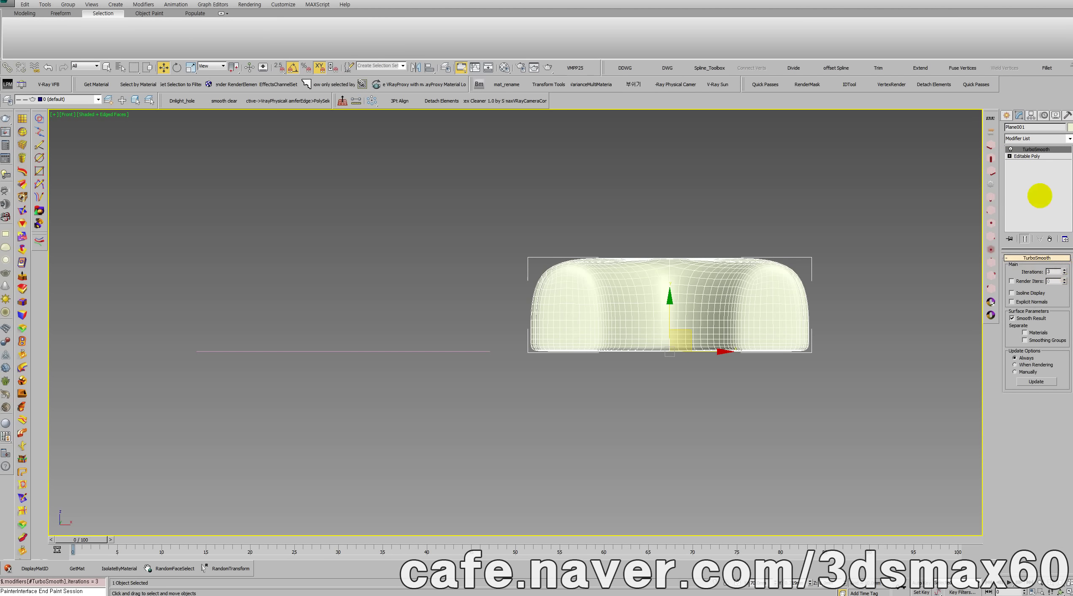
# With the end result shown, raise the middle upper vertices about 5.6 mm and the centre ones slightly more, and lower all upper vertices about 5 mm.
pyautogui.click(1027, 156)
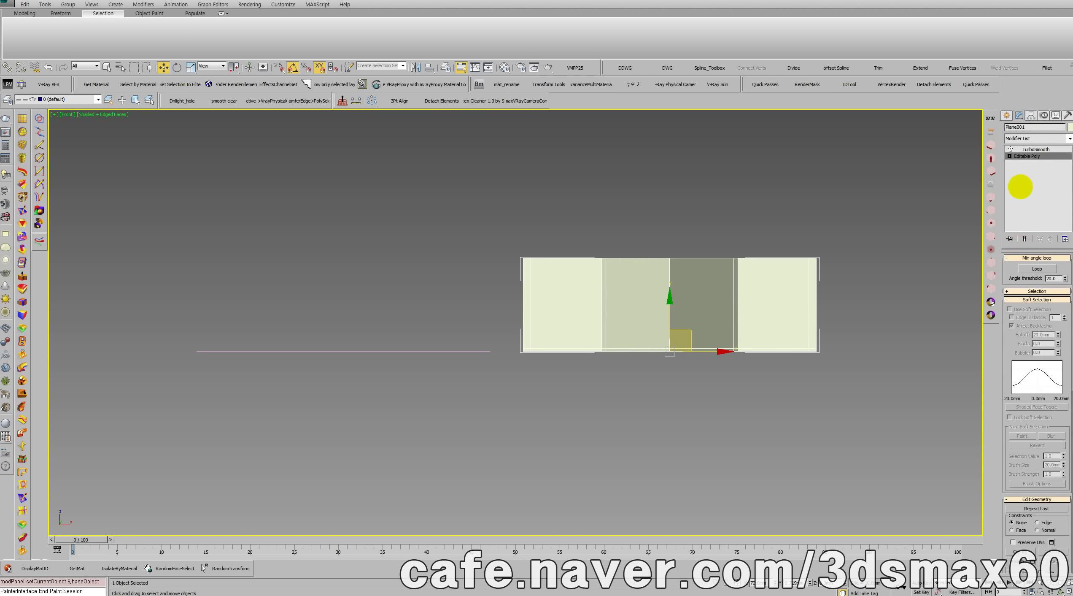
pyautogui.click(1010, 155)
pyautogui.click(1026, 163)
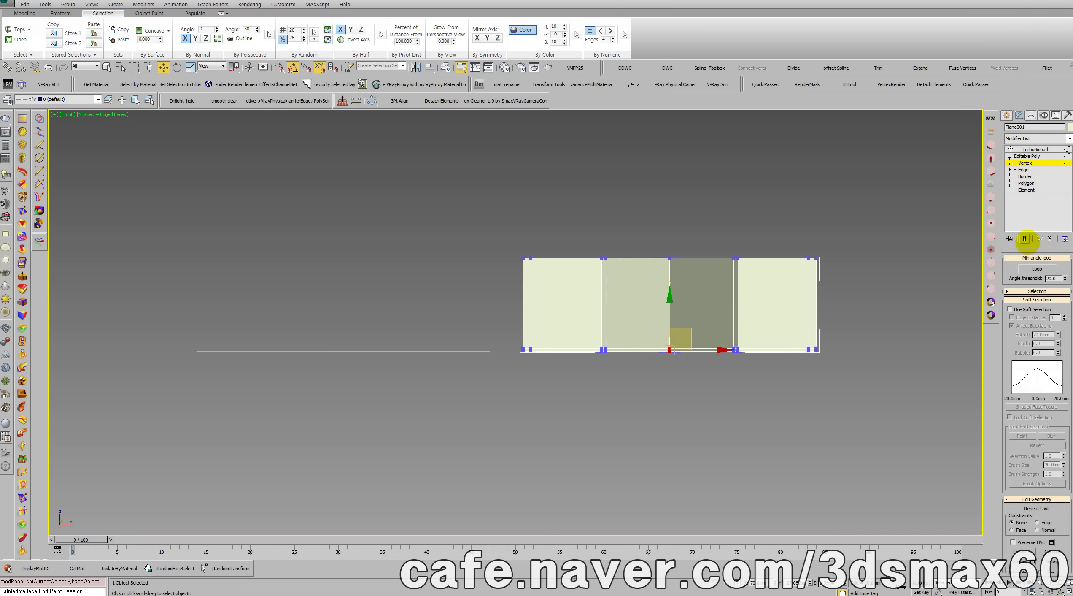
pyautogui.click(1025, 239)
pyautogui.moveTo(760, 280); pyautogui.dragTo(594, 235)
pyautogui.moveTo(667, 221); pyautogui.dragTo(666, 191)
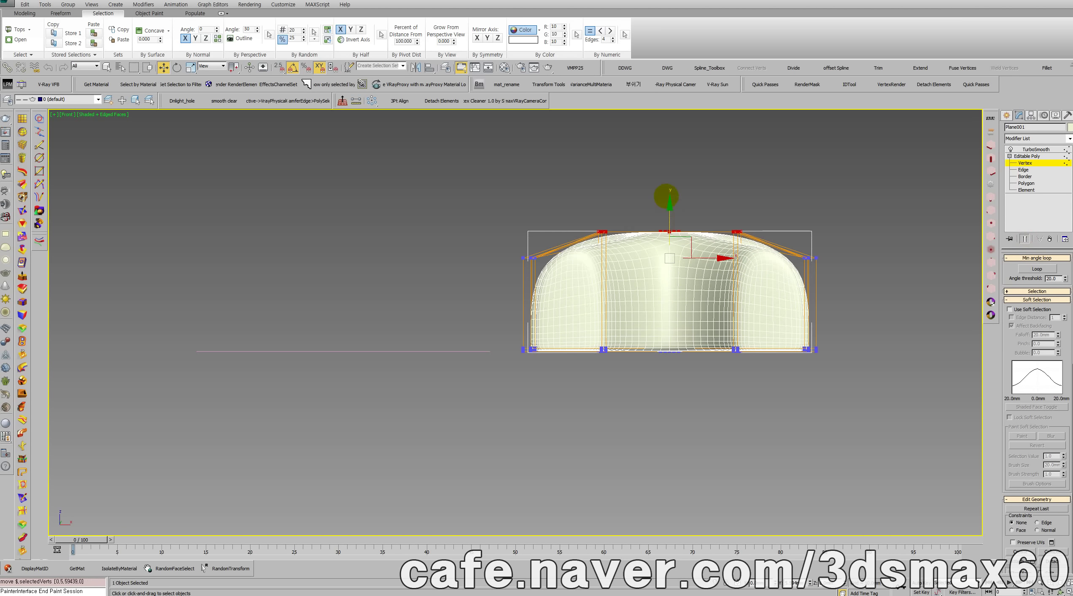
pyautogui.moveTo(683, 250); pyautogui.dragTo(669, 185)
pyautogui.moveTo(868, 279); pyautogui.dragTo(460, 211)
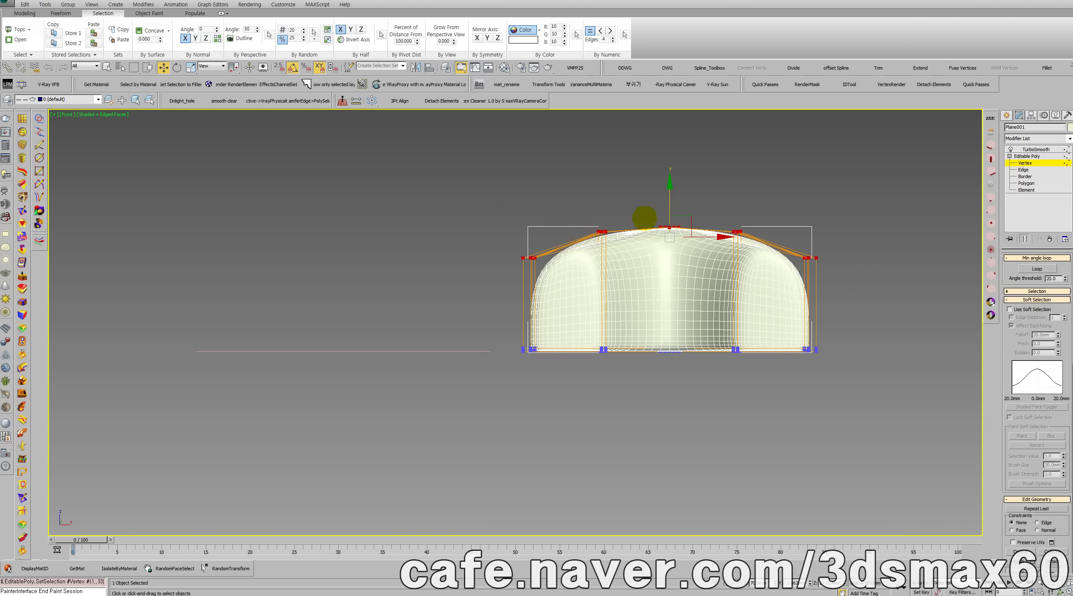
pyautogui.moveTo(669, 199); pyautogui.dragTo(670, 222)
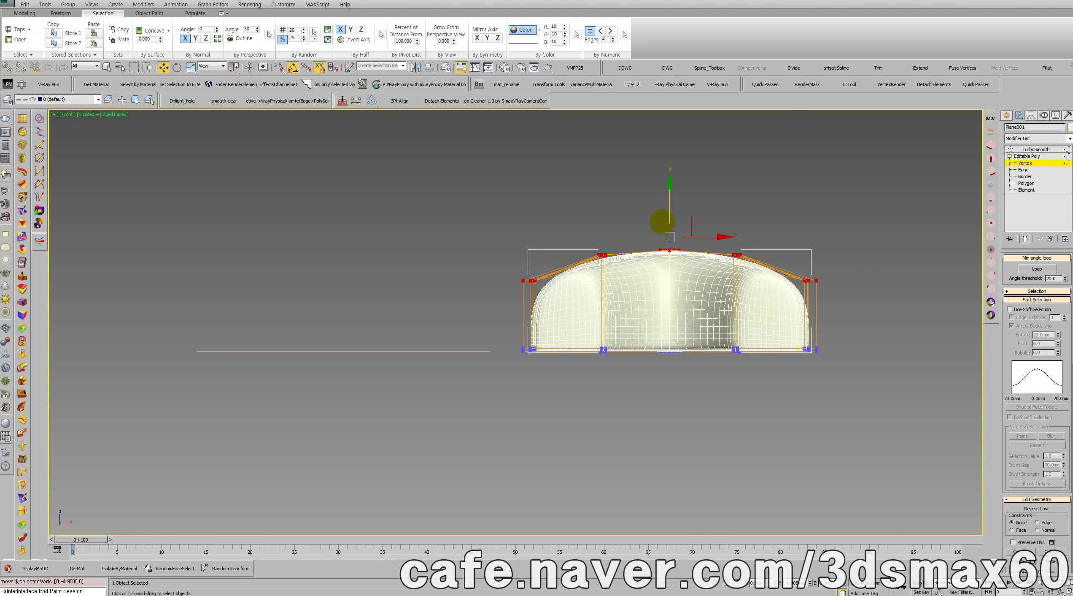
# Display the TurboSmooth result shaded without edges and examine the domed arrow in perspective from several angles.
pyautogui.click(1019, 149)
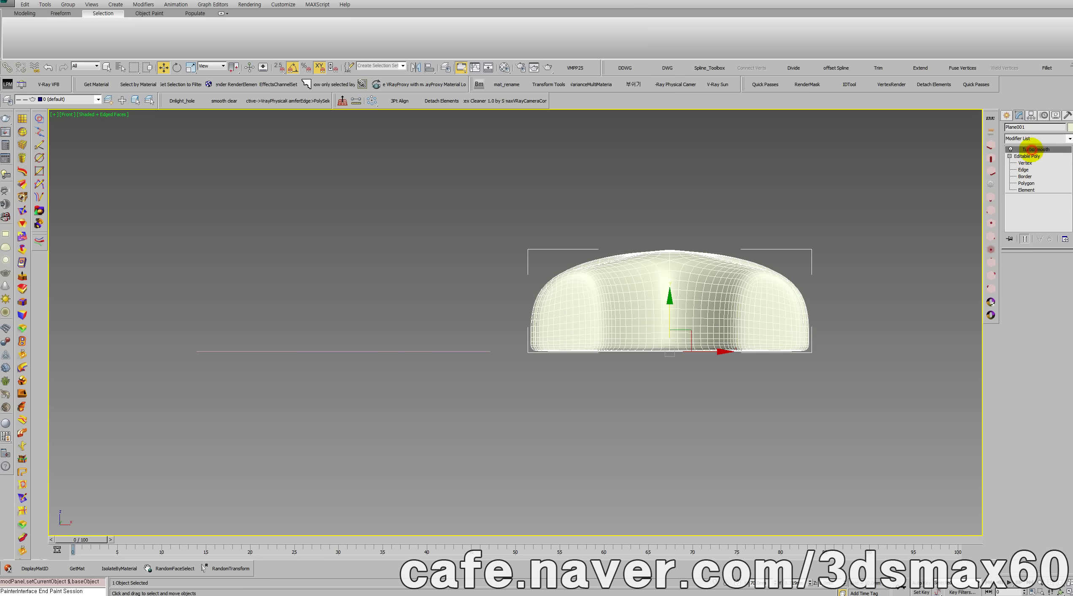
pyautogui.moveTo(657, 281); pyautogui.dragTo(588, 328, button='middle')
pyautogui.press('F4')
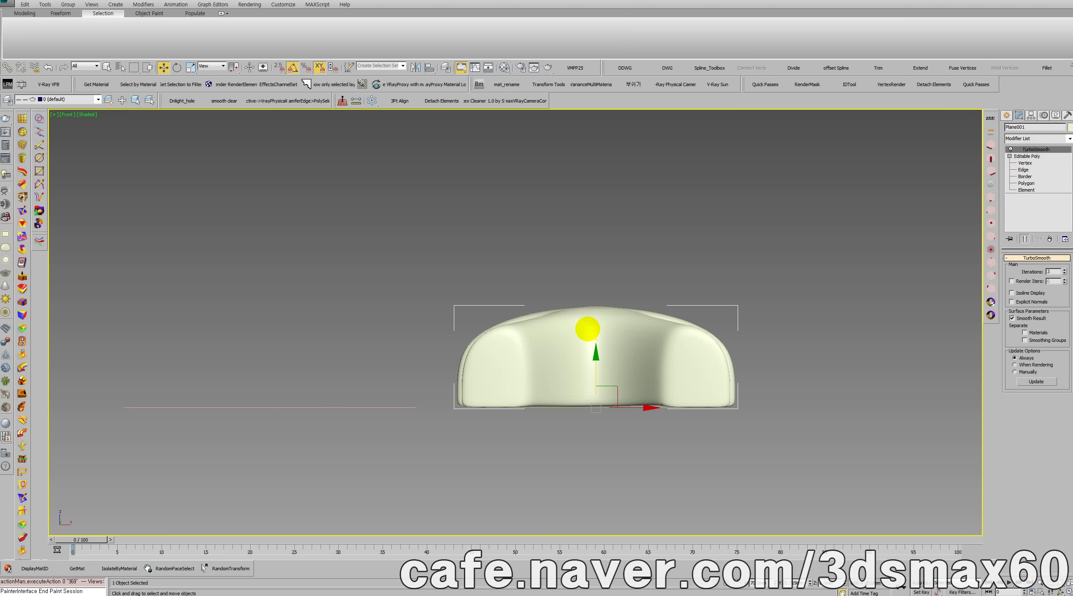
pyautogui.hotkey('ctrl', 'r')
pyautogui.moveTo(588, 329)
pyautogui.mouseDown()
pyautogui.moveTo(548, 373)
pyautogui.moveTo(567, 346)
pyautogui.moveTo(434, 304)
pyautogui.mouseUp()
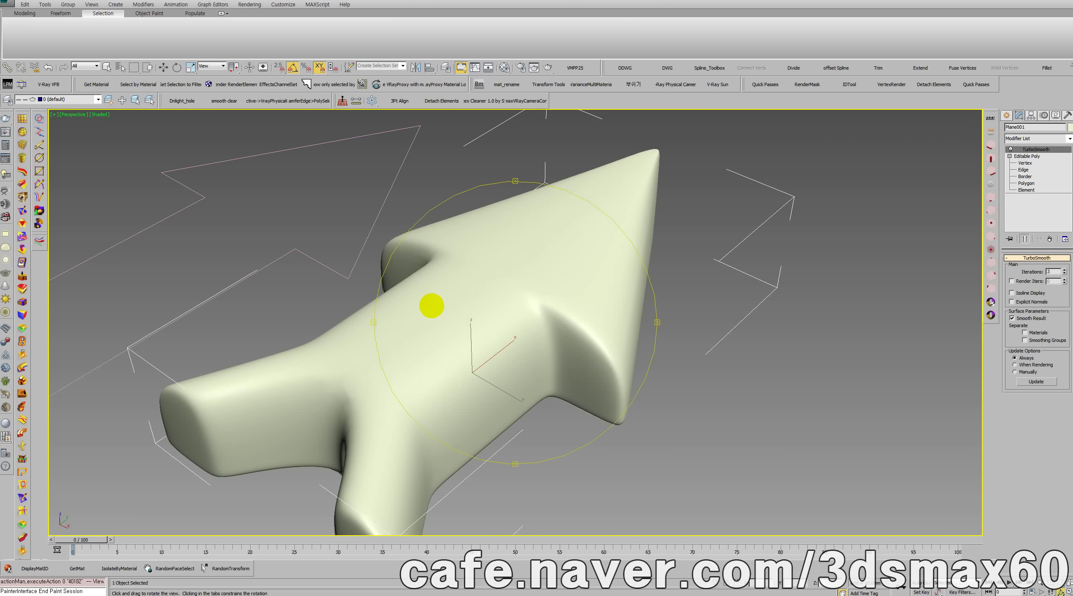
pyautogui.press('p')
pyautogui.moveTo(515, 354); pyautogui.dragTo(550, 321)
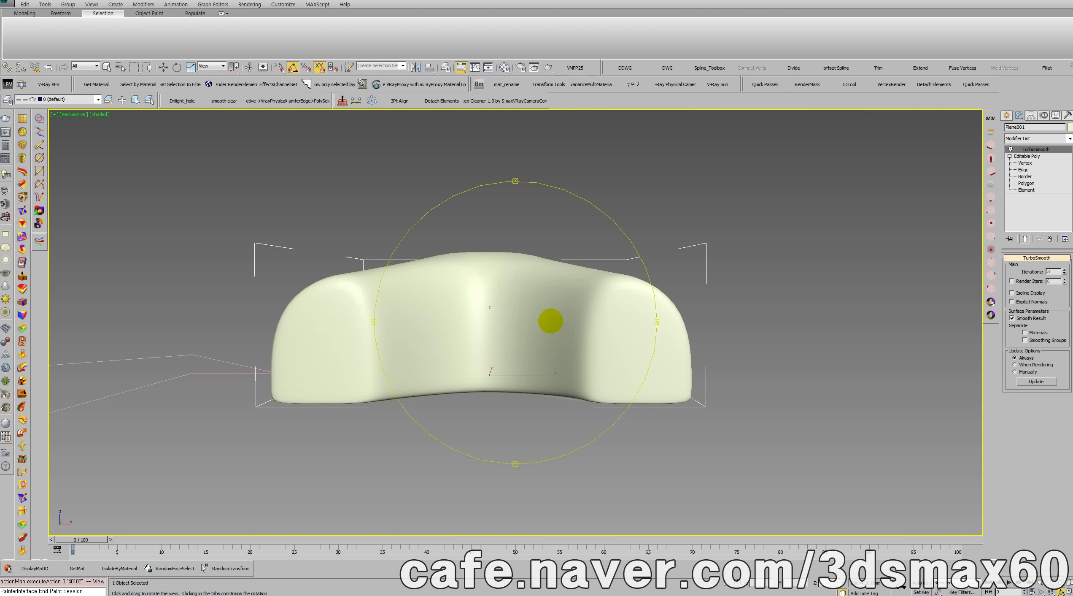
# Raise the middle upper vertices further in the Front view to make the arrow's dome steeper.
pyautogui.press('f')
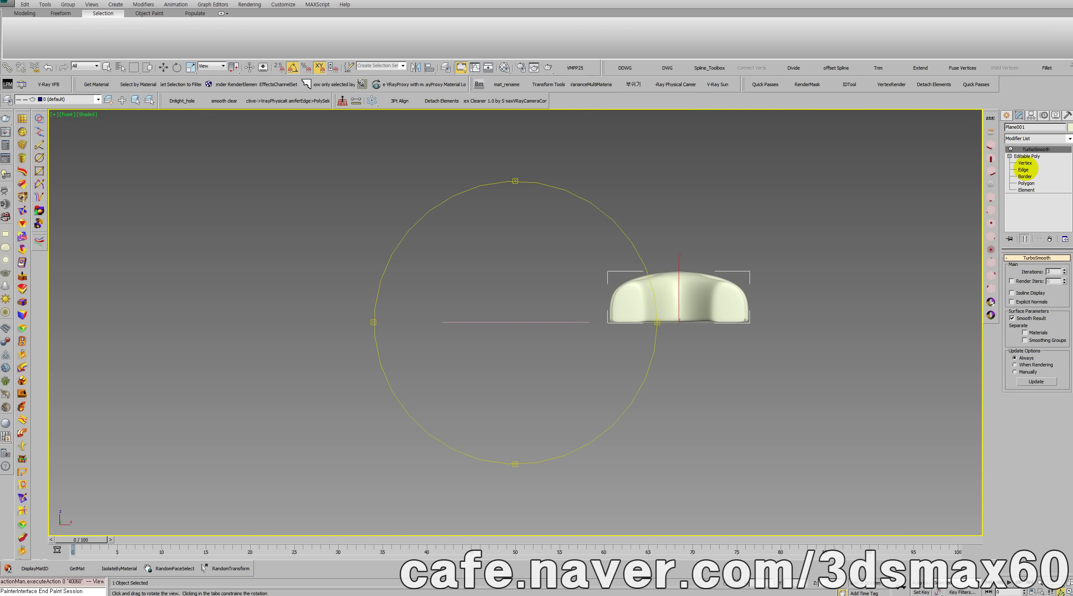
pyautogui.click(1025, 163)
pyautogui.press('w')
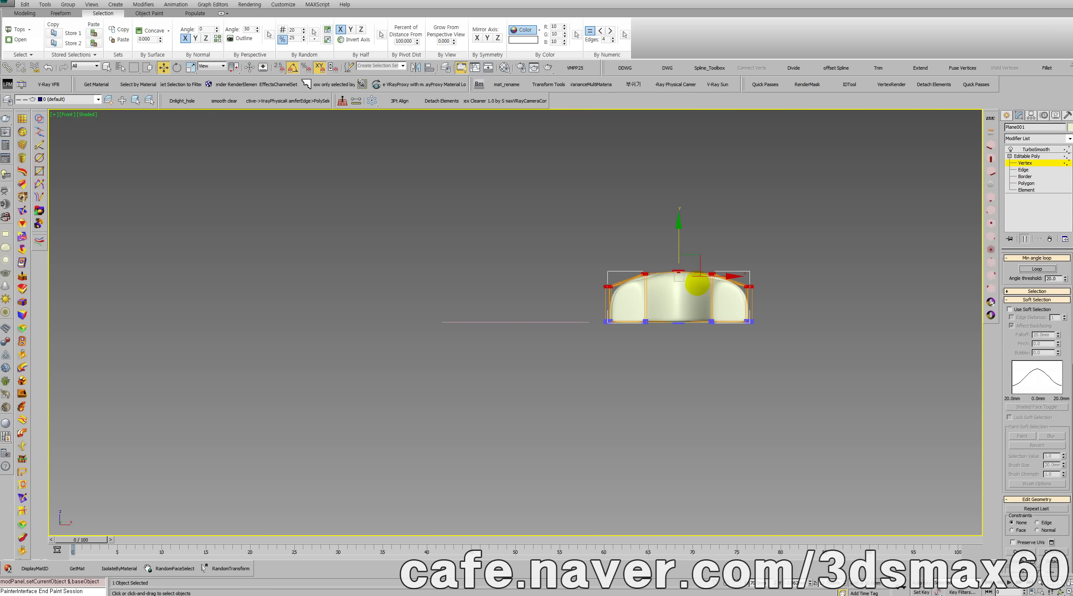
pyautogui.moveTo(673, 270); pyautogui.dragTo(633, 261)
pyautogui.moveTo(731, 284); pyautogui.dragTo(680, 231)
pyautogui.click(714, 292)
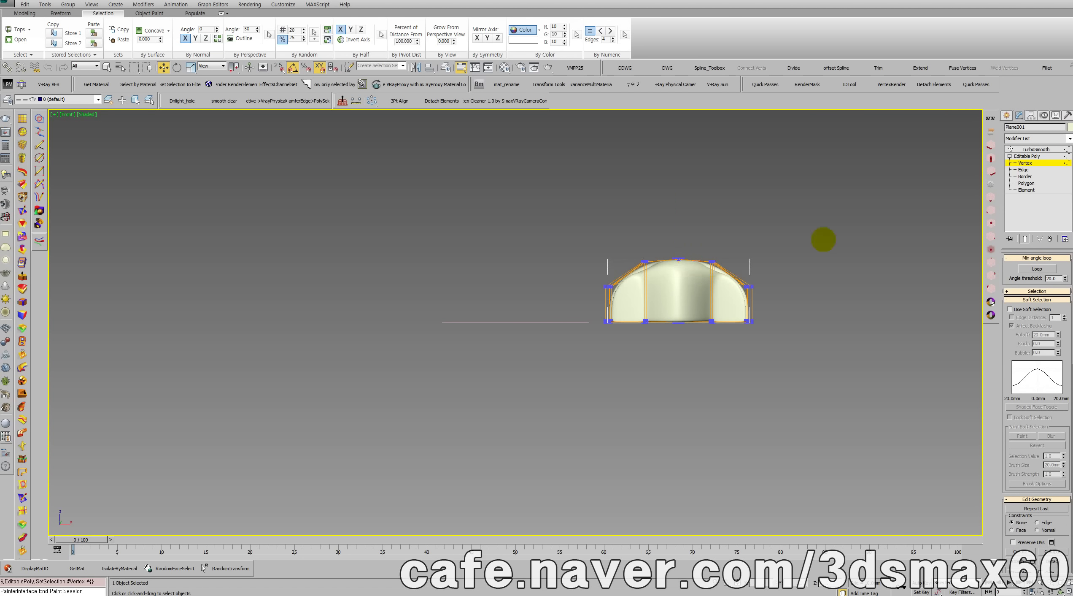
# Return to the TurboSmooth level and examine the steeper domed arrow in perspective.
pyautogui.hotkey('ctrl', 'r')
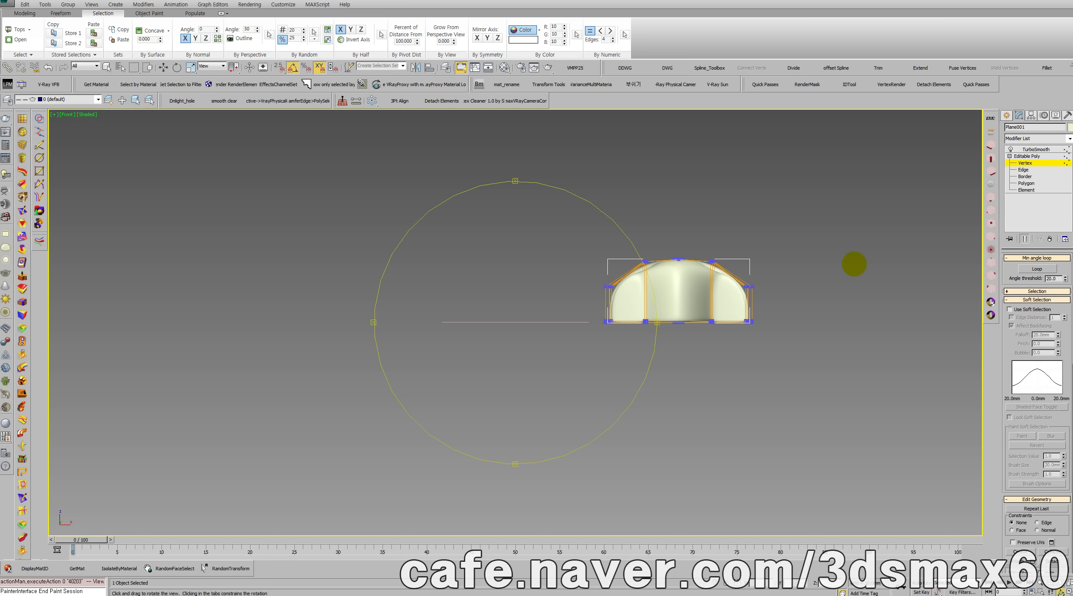
pyautogui.moveTo(586, 311); pyautogui.dragTo(546, 383)
pyautogui.press('p')
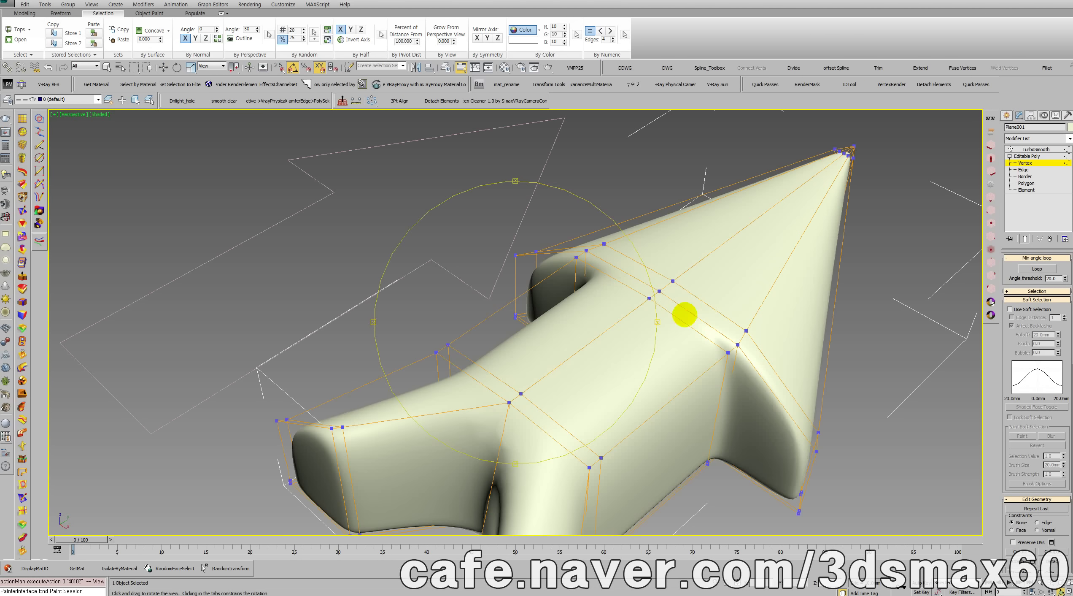
pyautogui.click(1035, 149)
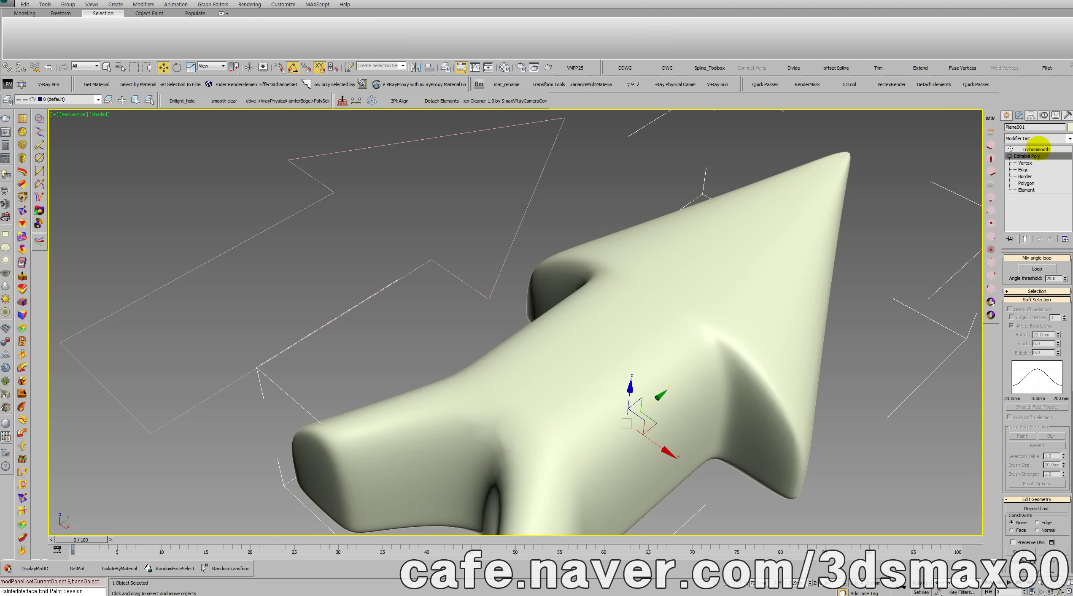
pyautogui.moveTo(618, 304); pyautogui.dragTo(583, 353, button='middle')
pyautogui.scroll(-5, 451, 297)
pyautogui.scroll(4, 455, 299)
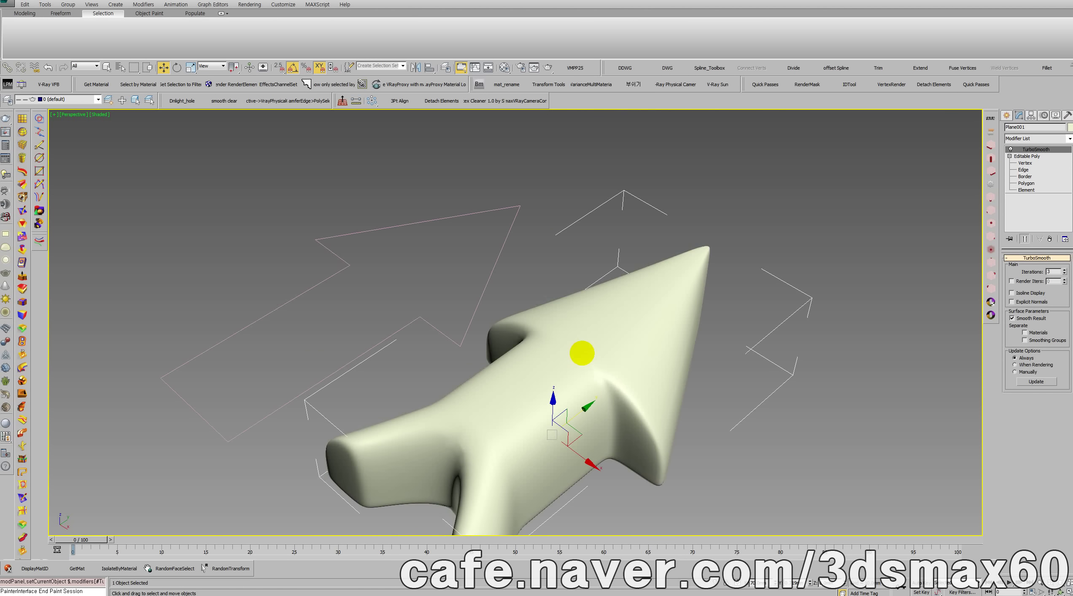
# Delete the smoothed arrow mesh, and select the original arrow outline spline in the Top view.
pyautogui.press('Delete')
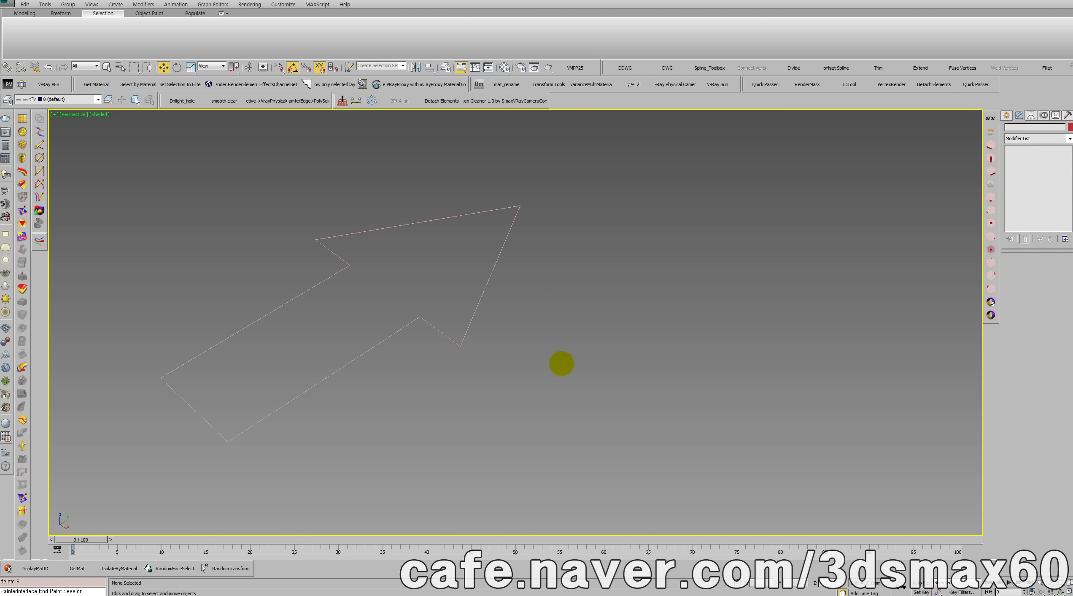
pyautogui.press('t')
pyautogui.press('z')
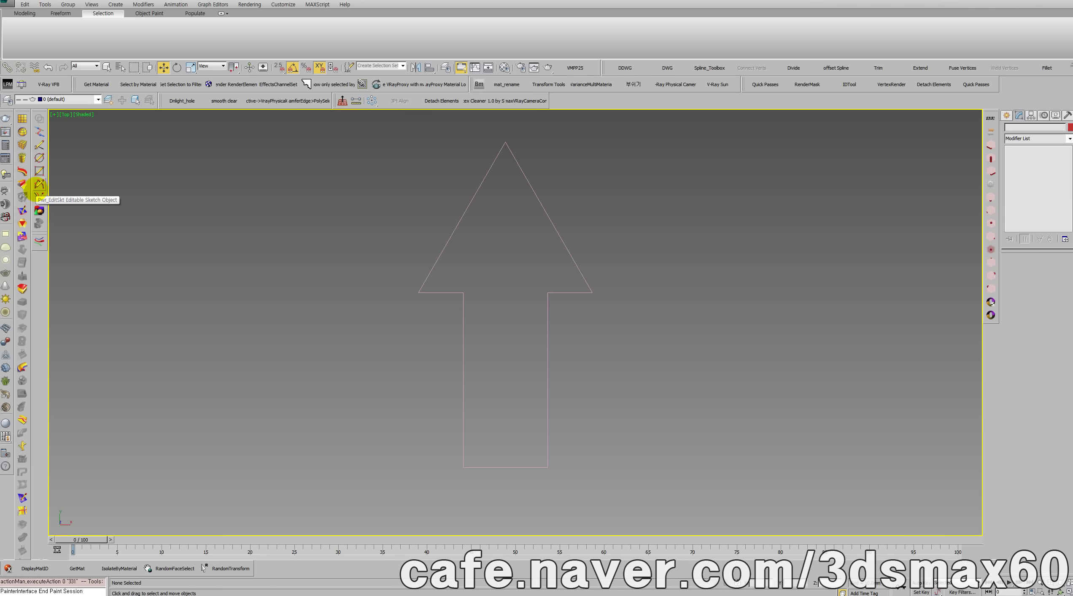
pyautogui.moveTo(309, 227); pyautogui.dragTo(602, 341)
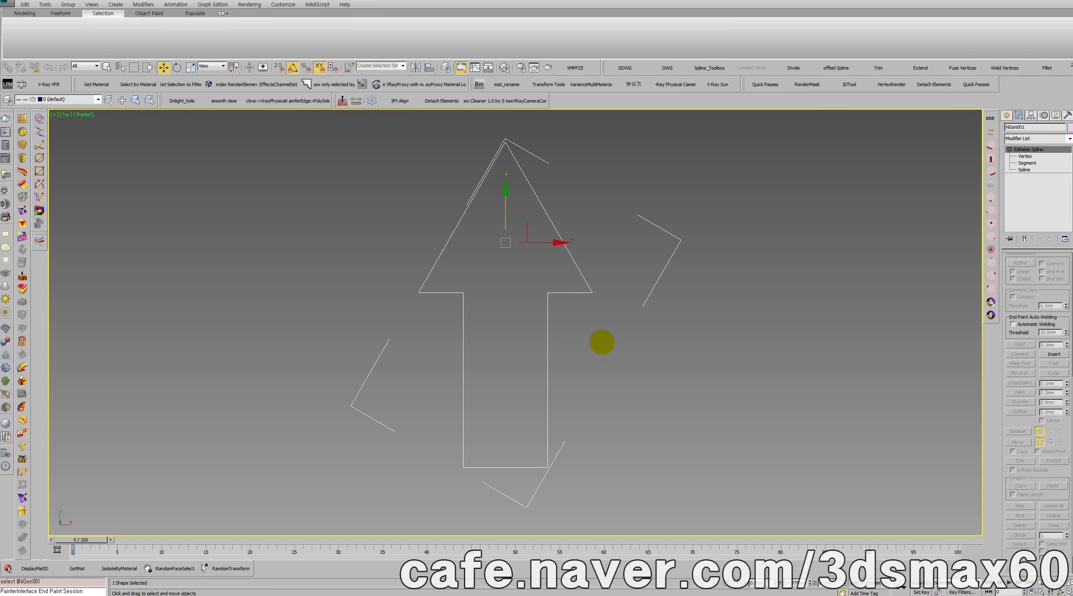
pyautogui.moveTo(589, 342); pyautogui.dragTo(487, 340, button='middle')
pyautogui.click(490, 338)
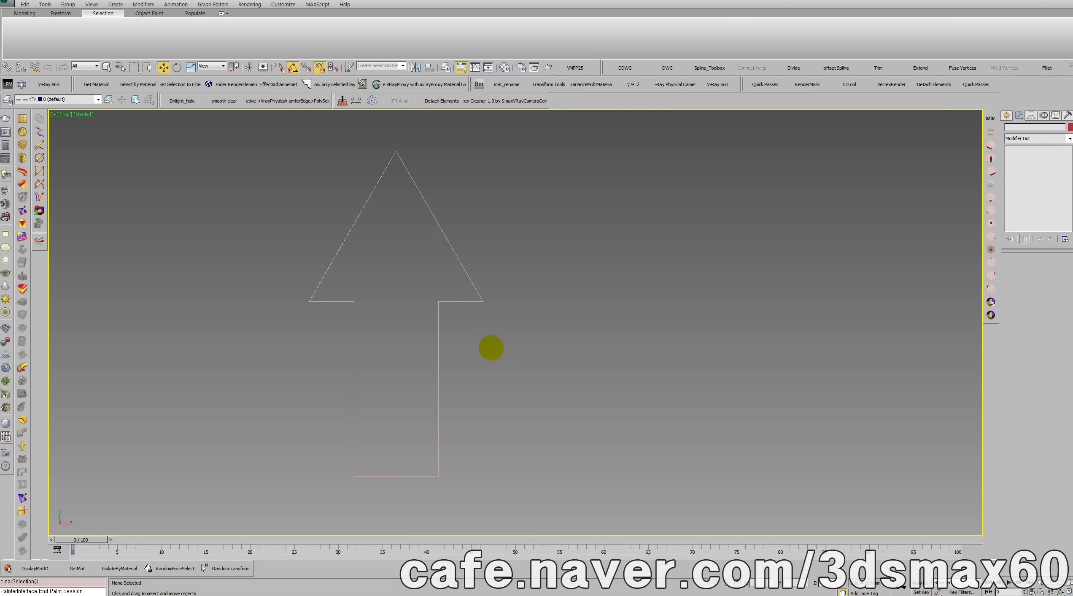
pyautogui.moveTo(491, 347); pyautogui.dragTo(292, 337)
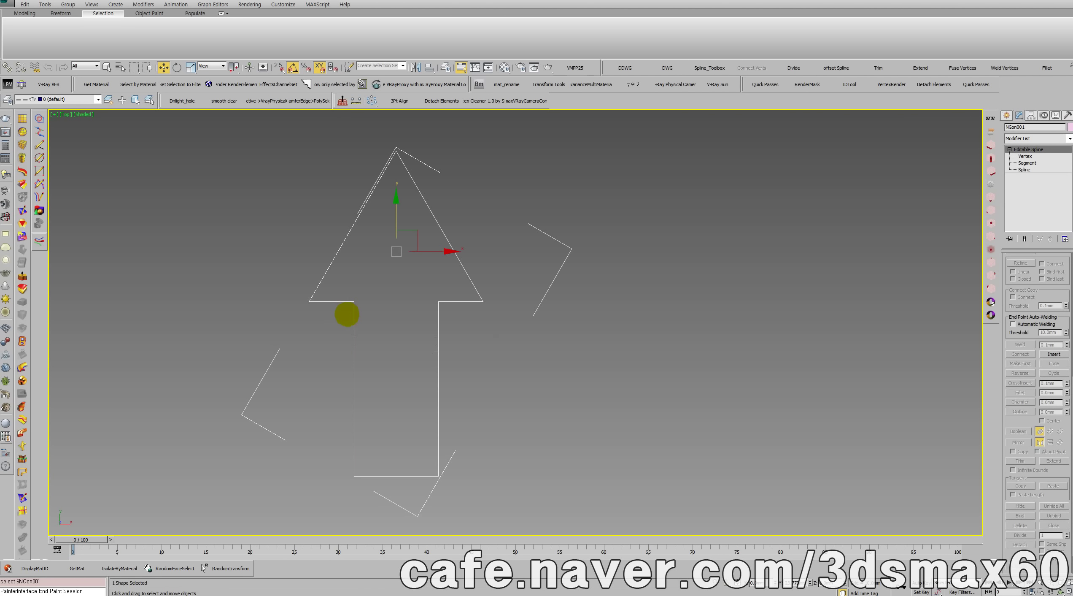
# Clone the arrow outline spline along X as one independent copy beside it, and reselect the original outline.
pyautogui.click(237, 301)
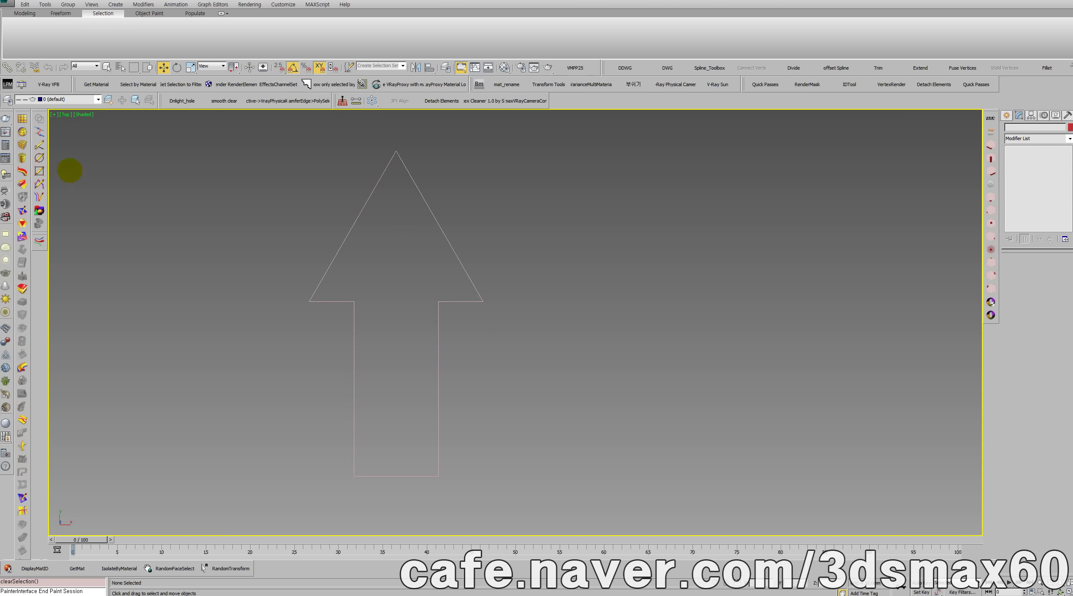
pyautogui.moveTo(275, 216); pyautogui.dragTo(493, 335)
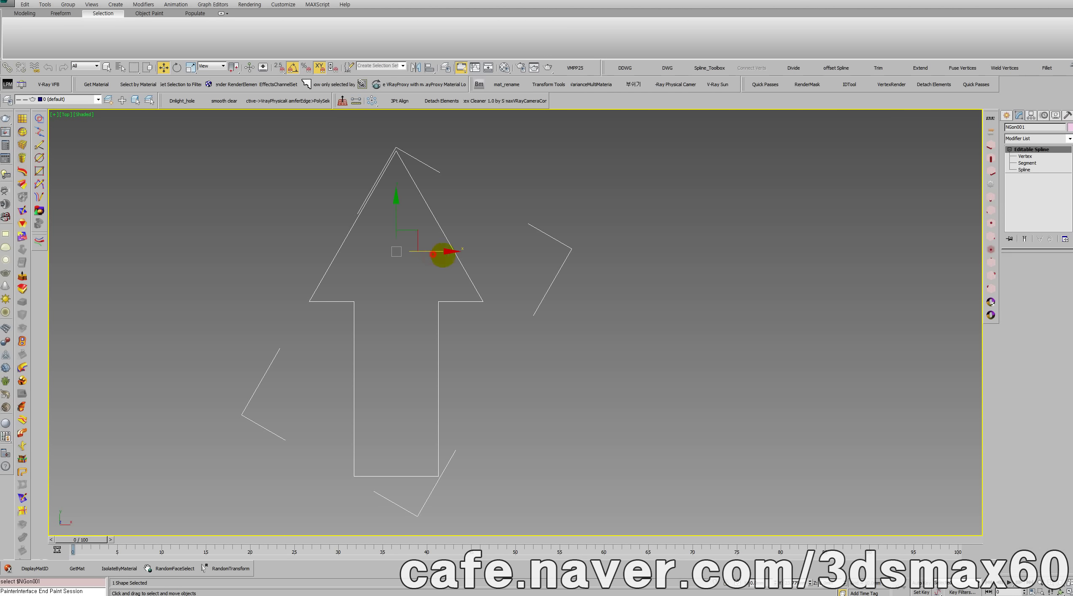
pyautogui.keyDown('shift'); pyautogui.moveTo(441, 252); pyautogui.dragTo(673, 253); pyautogui.keyUp('shift')
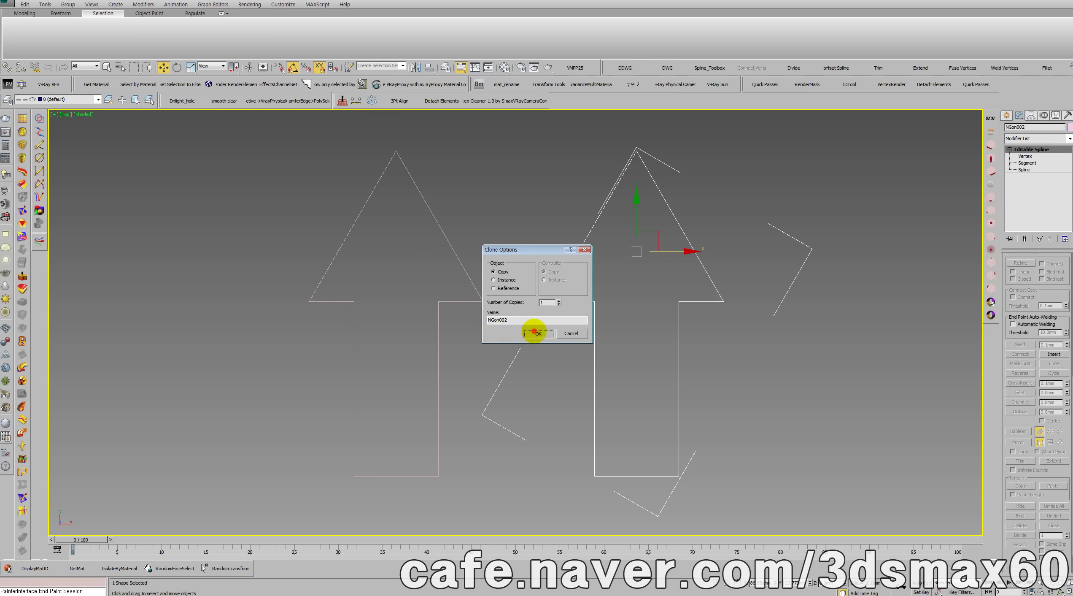
pyautogui.click(535, 333)
pyautogui.moveTo(463, 360)
pyautogui.mouseDown()
pyautogui.moveTo(367, 342)
pyautogui.moveTo(229, 343)
pyautogui.mouseUp()
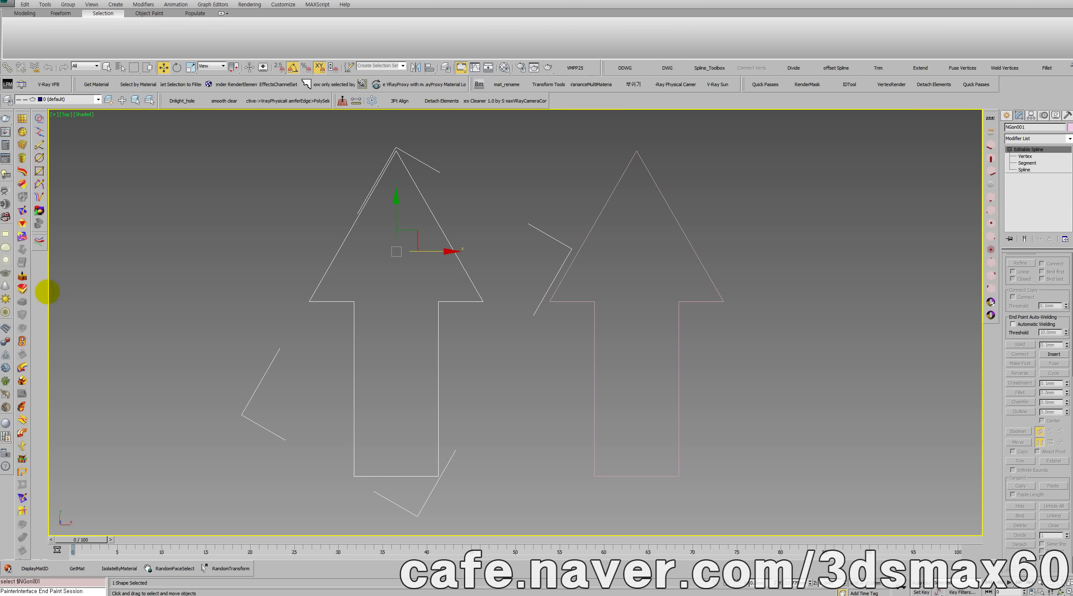
# Apply Power Extrude to the original arrow outline with a distance of -35 mm.
pyautogui.keyDown('alt'); pyautogui.moveTo(309, 311); pyautogui.dragTo(408, 296, button='middle'); pyautogui.keyUp('alt')
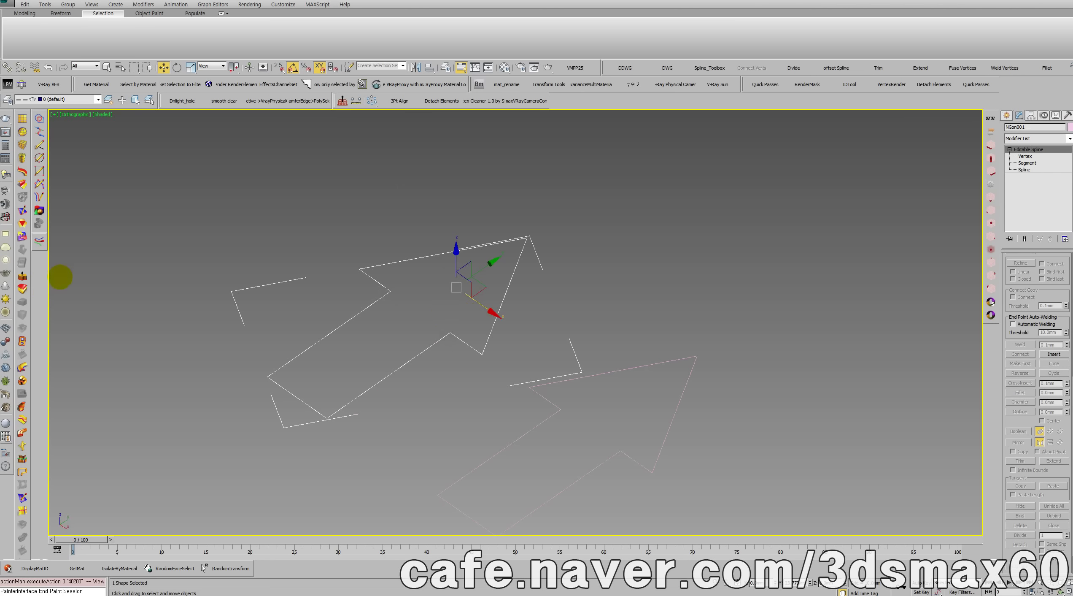
pyautogui.click(23, 276)
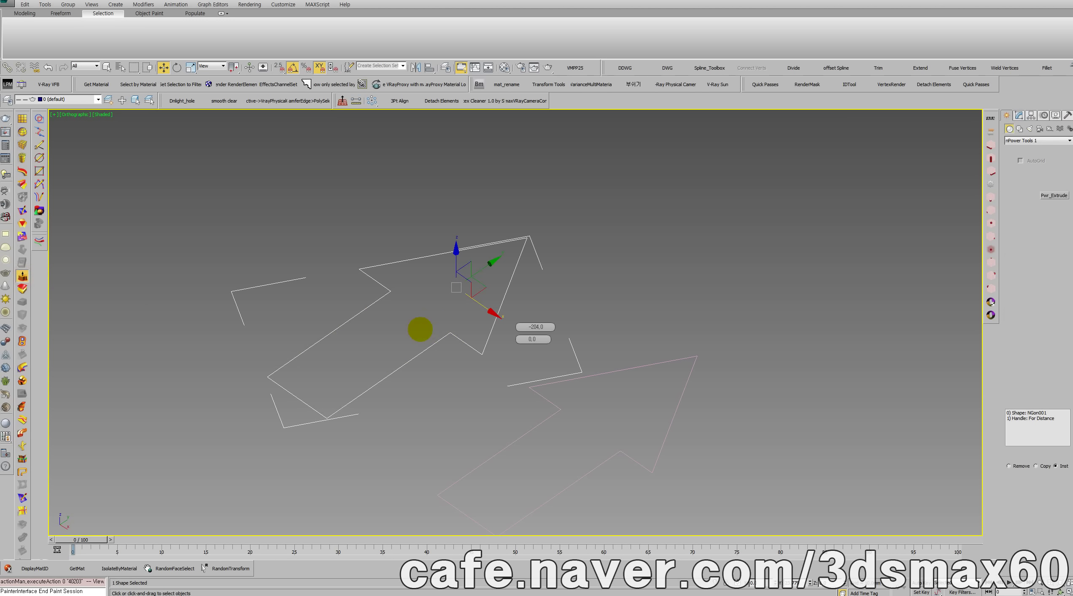
pyautogui.moveTo(397, 314); pyautogui.dragTo(382, 370, button='middle')
pyautogui.scroll(-3, 381, 369)
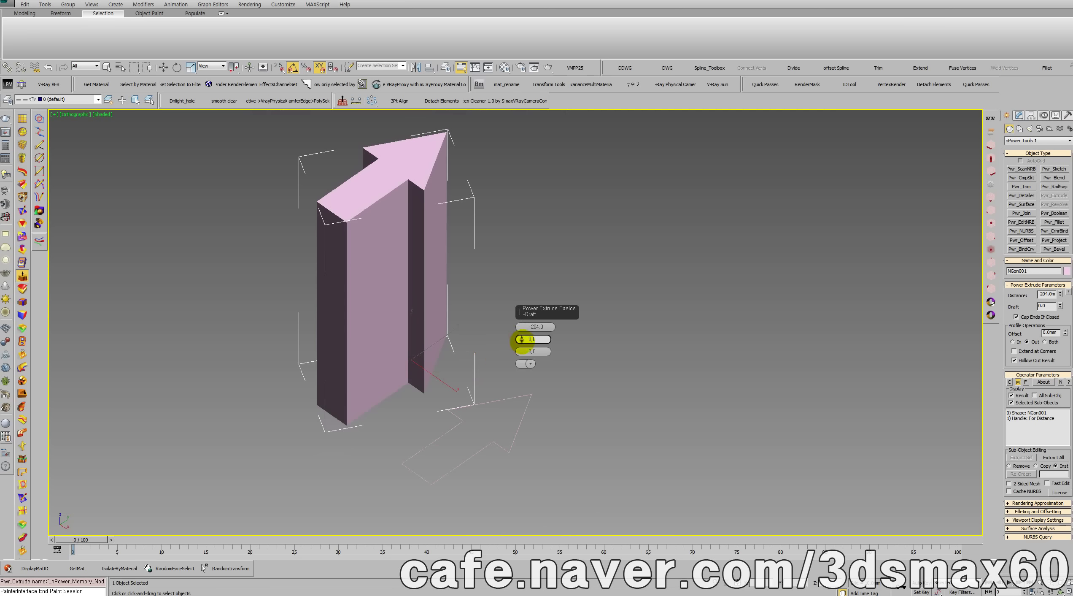
pyautogui.moveTo(522, 327); pyautogui.dragTo(515, 187)
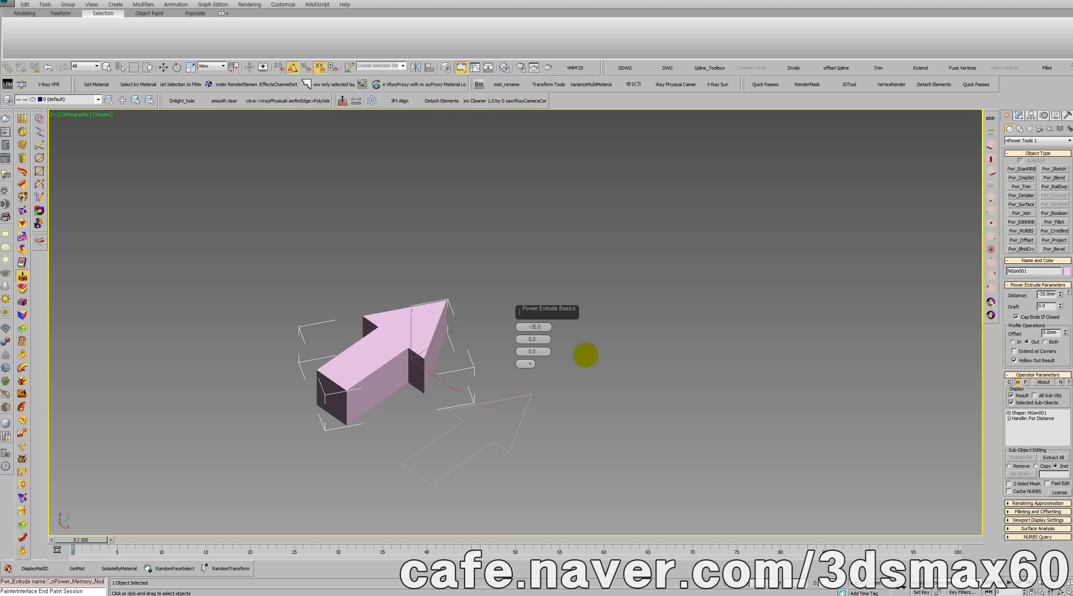
pyautogui.press('w')
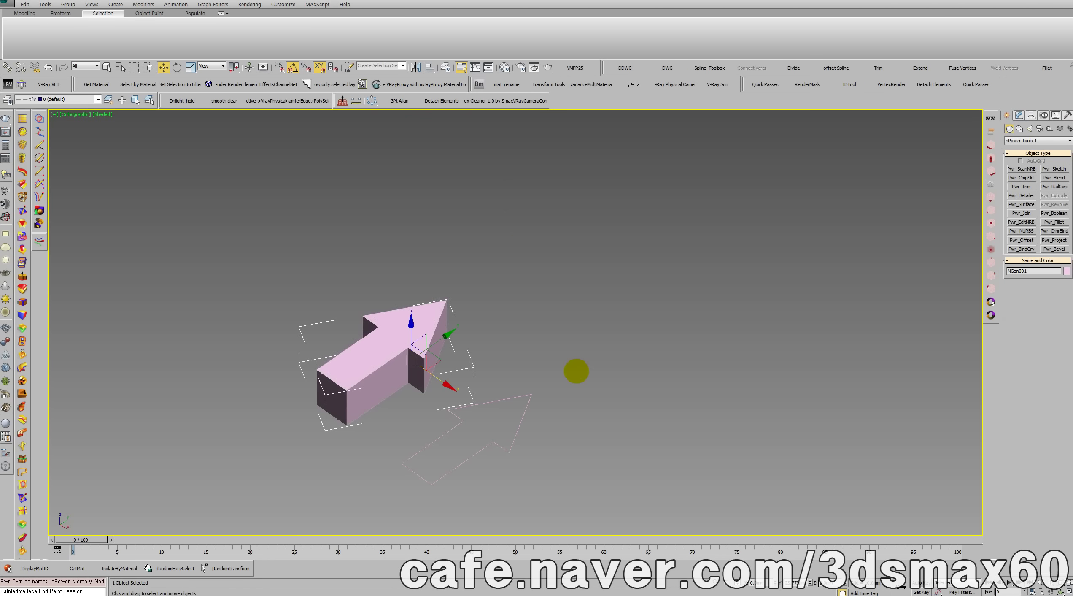
# Draw a rectangle spline about 36.7 mm by 92.4 mm in the Front wireframe view, overlapping the extruded arrow's upper half.
pyautogui.press('f')
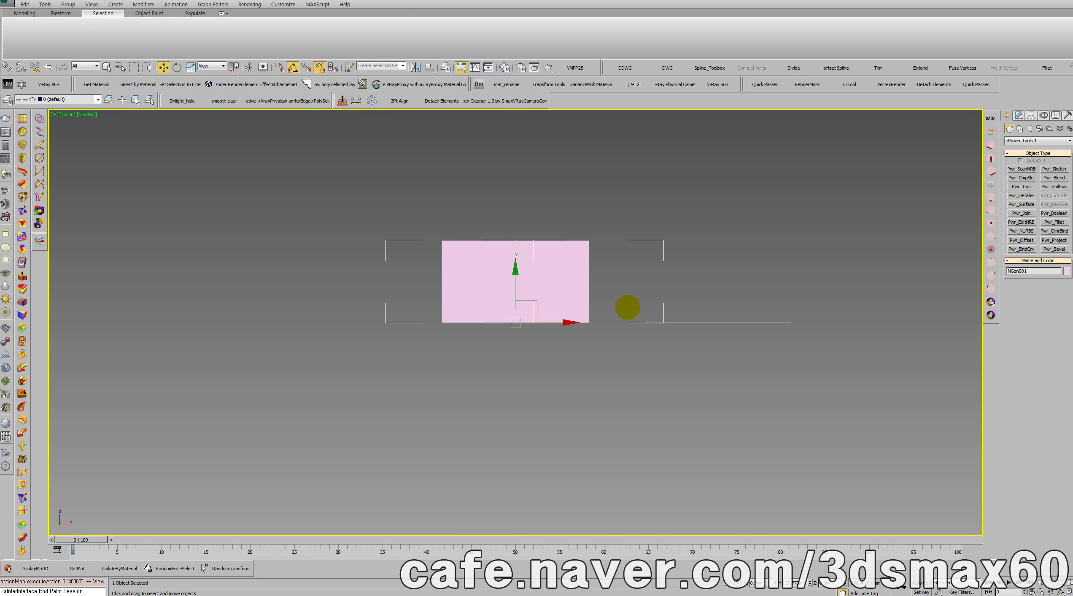
pyautogui.click(1021, 129)
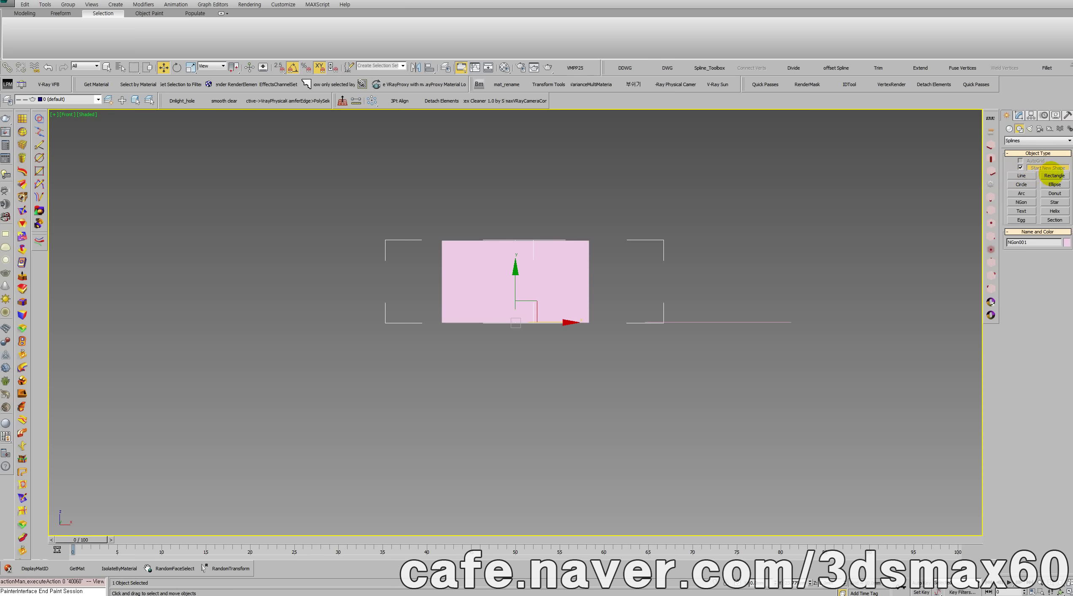
pyautogui.click(1055, 175)
pyautogui.moveTo(400, 199); pyautogui.dragTo(617, 280)
pyautogui.press('F3')
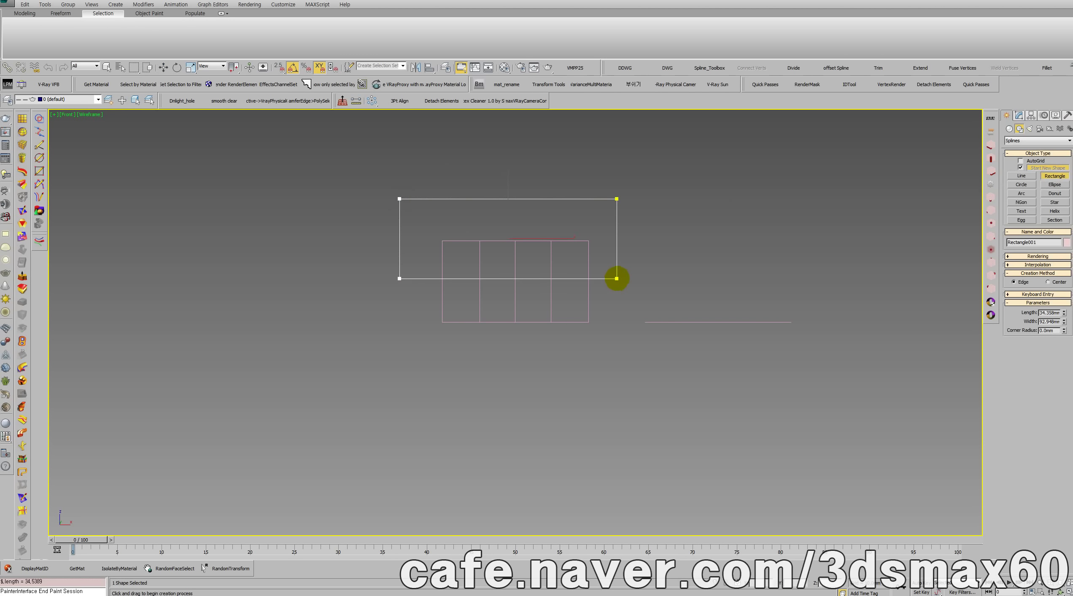
pyautogui.moveTo(615, 284); pyautogui.dragTo(615, 284)
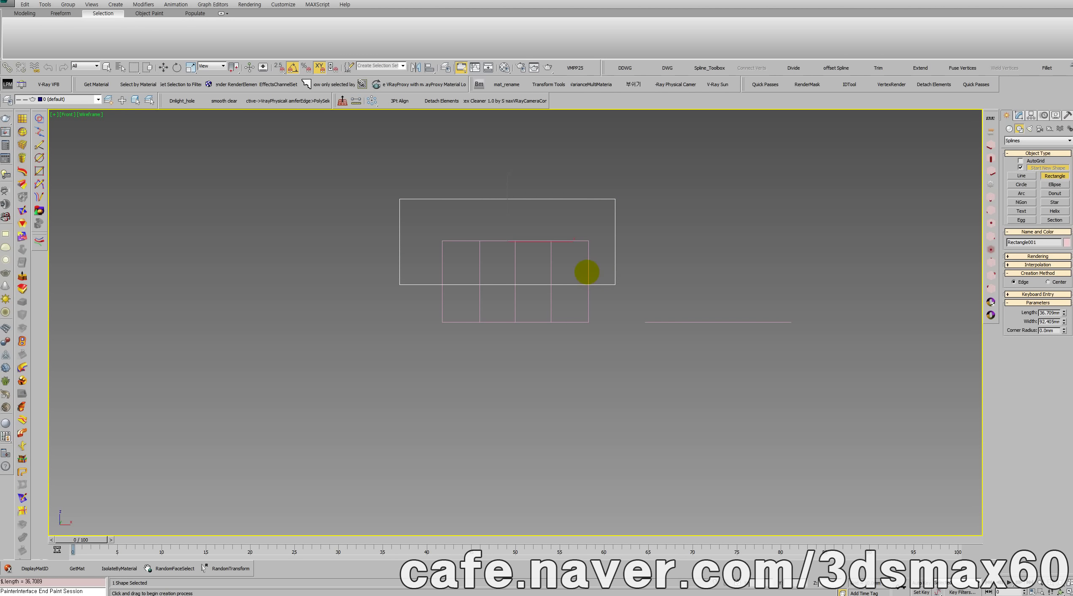
# Align the rectangle to the extruded arrow in X only, matching its pivot point to the arrow's center.
pyautogui.hotkey('alt', 'a')
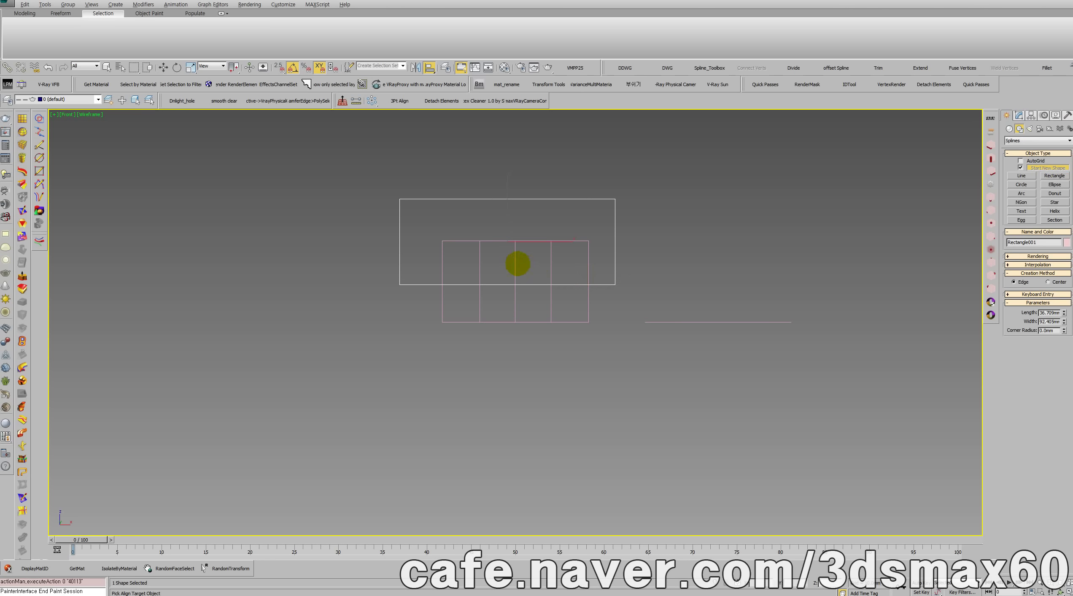
pyautogui.click(516, 259)
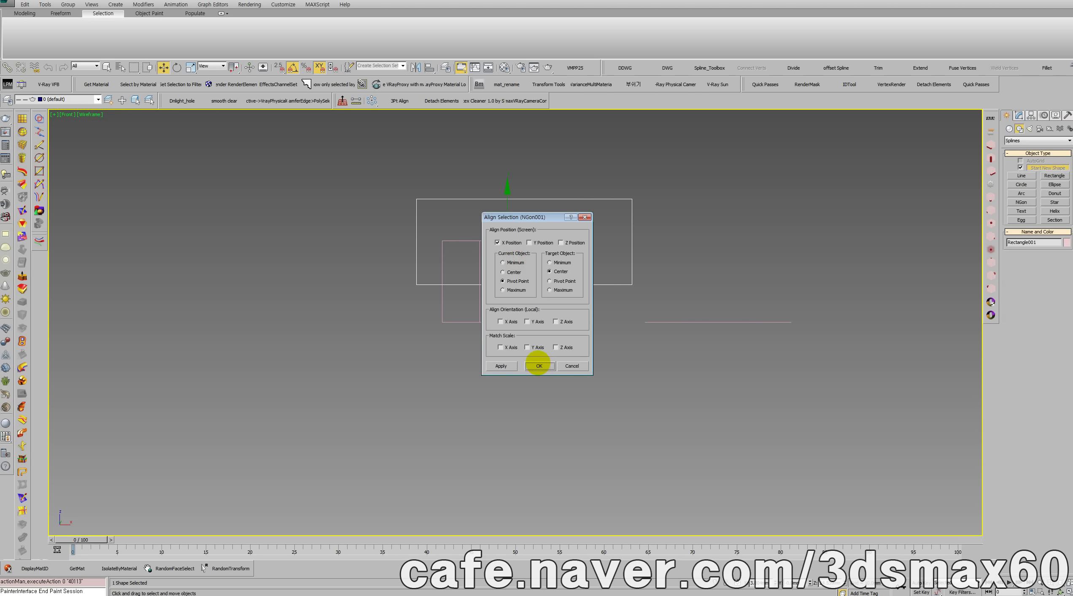
pyautogui.click(547, 366)
pyautogui.moveTo(536, 344); pyautogui.dragTo(527, 393, button='middle')
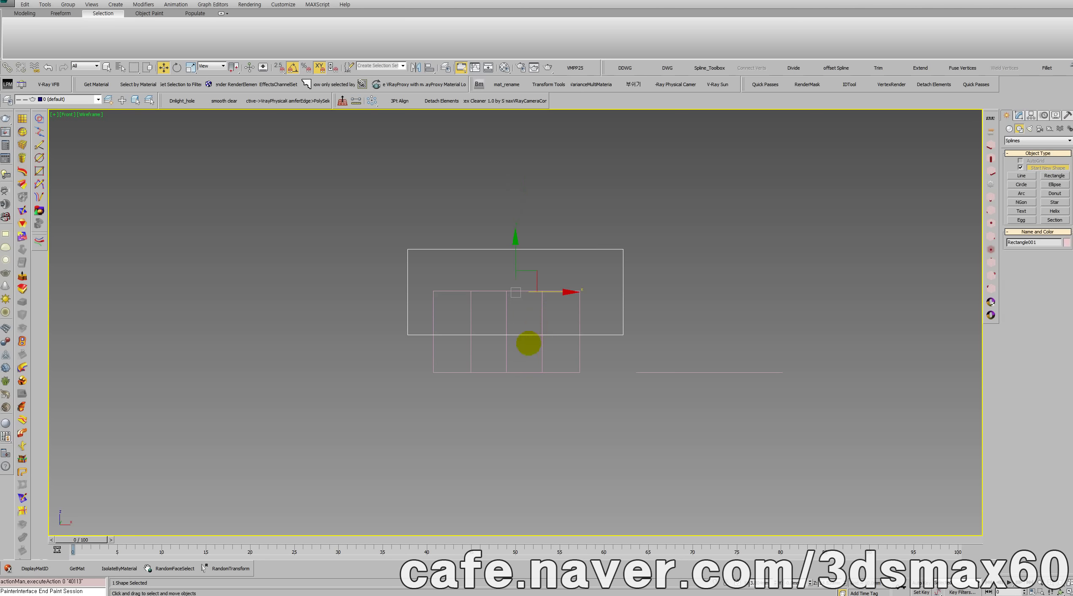
# Convert the rectangle to an editable spline and select its lower segment.
pyautogui.press('1')
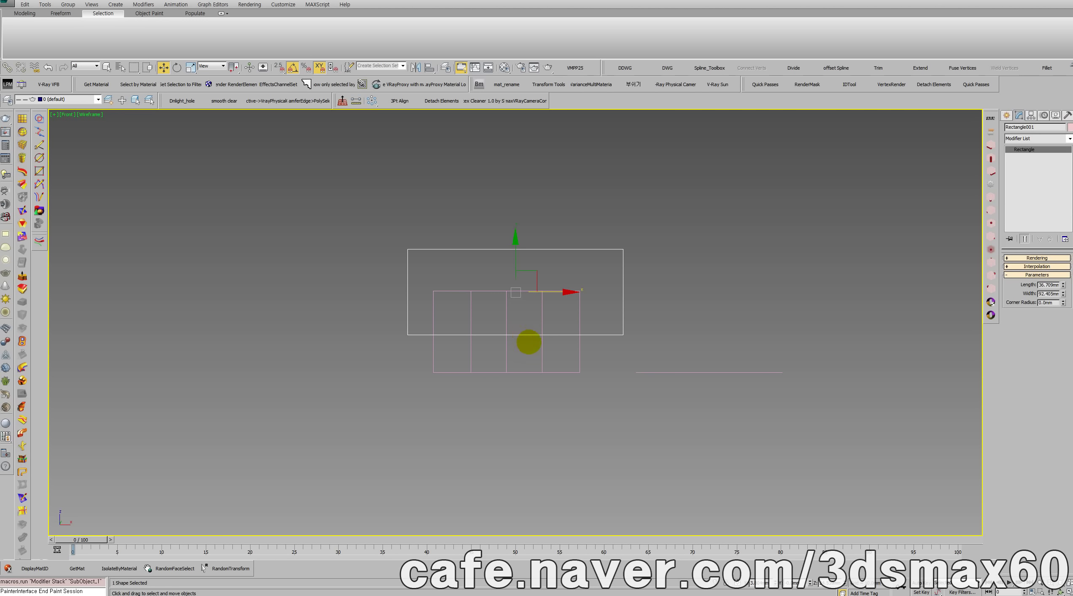
pyautogui.hotkey('alt', 's')
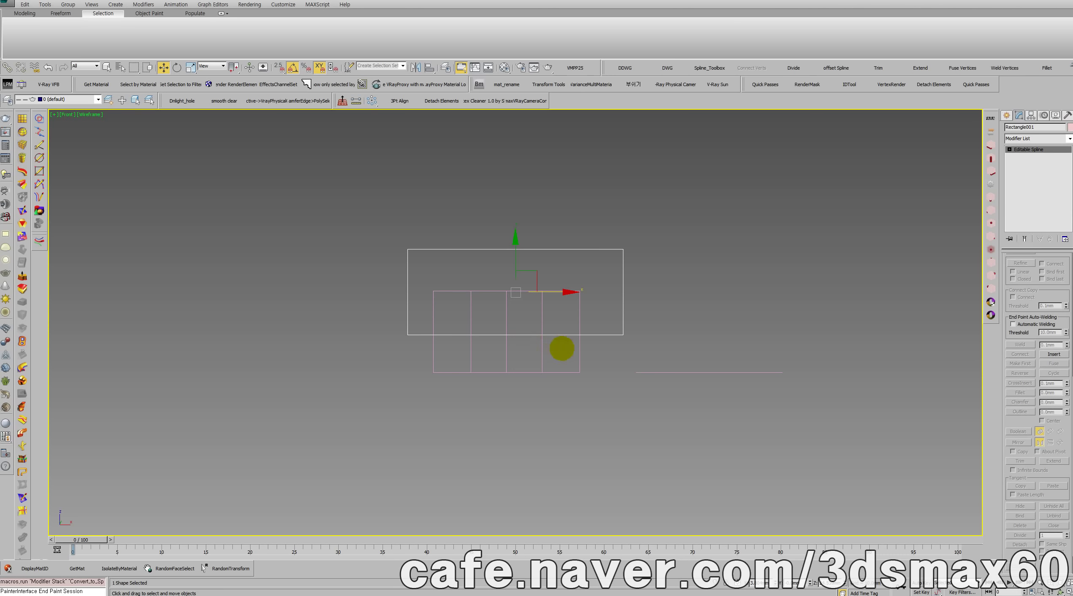
pyautogui.press('2')
pyautogui.click(532, 334)
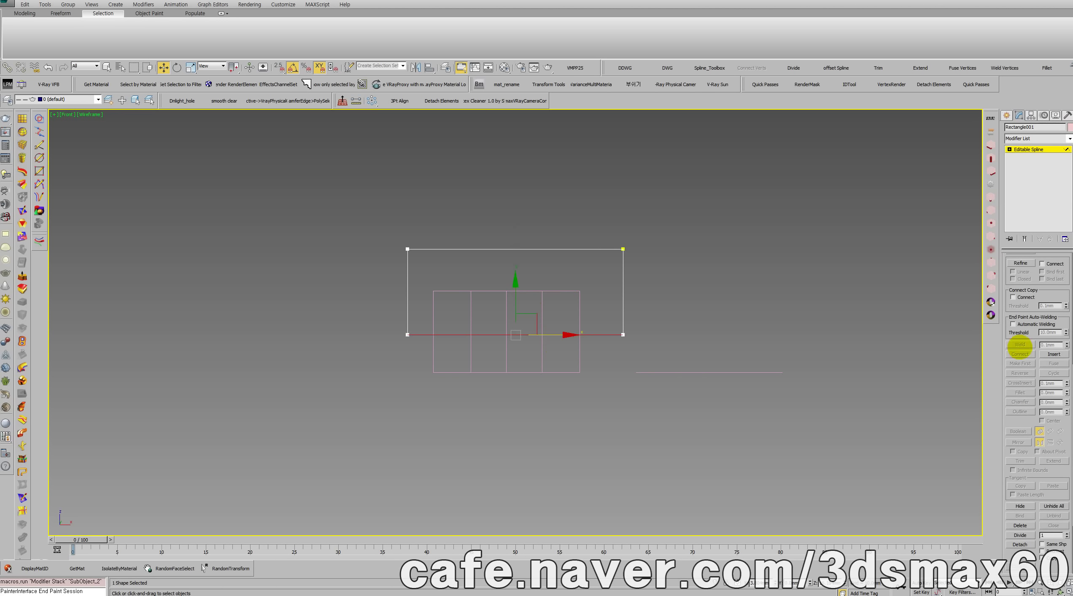
# Restrict snapping to midpoints and use Refine to insert a vertex at the middle of the rectangle's lower edge.
pyautogui.press('1')
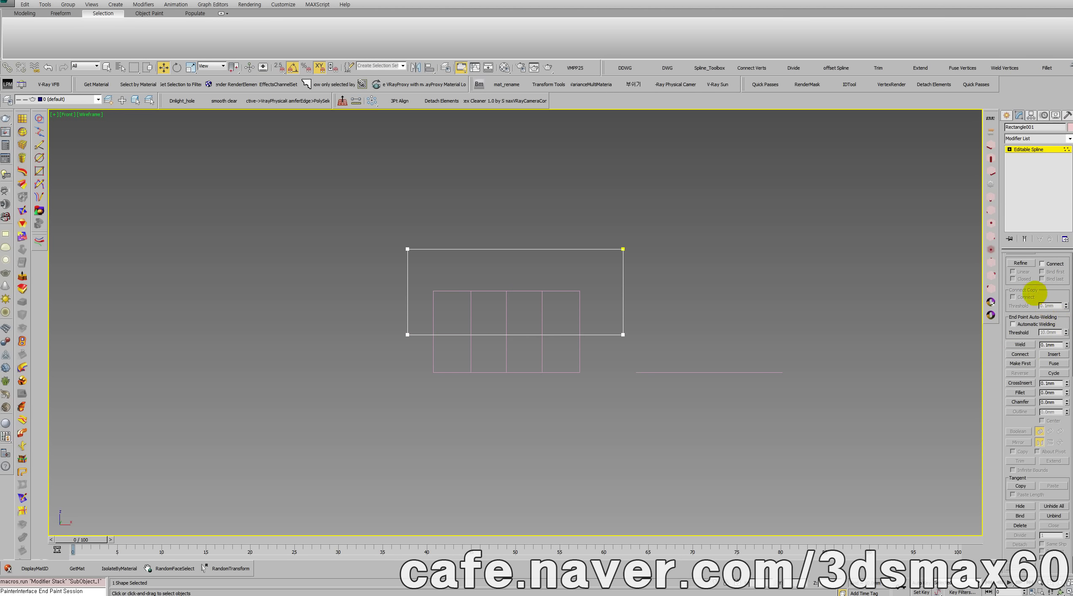
pyautogui.click(1021, 263)
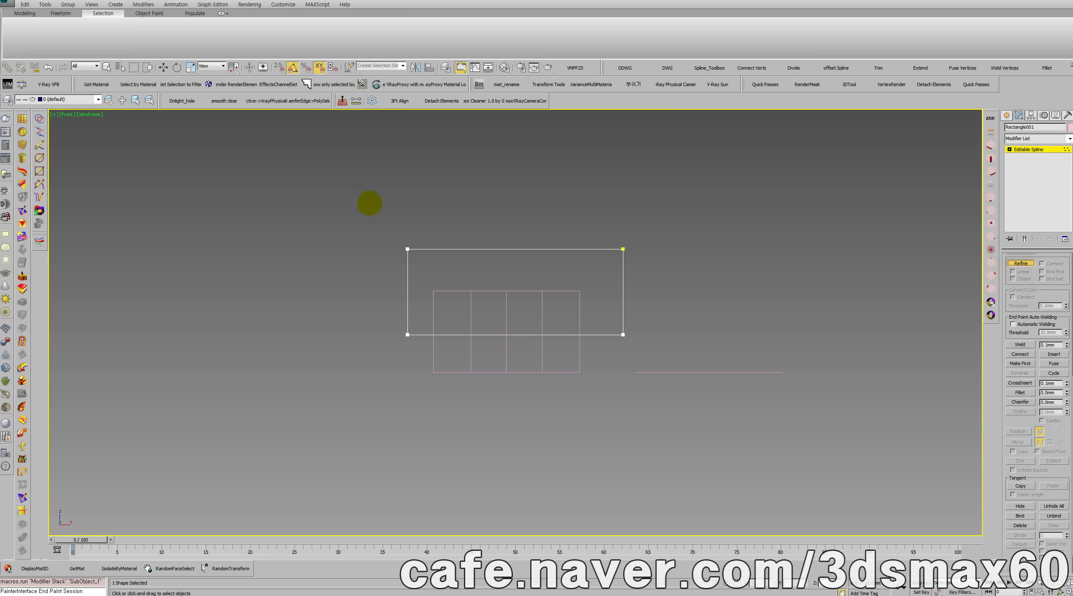
pyautogui.click(279, 66)
pyautogui.rightClick(278, 66)
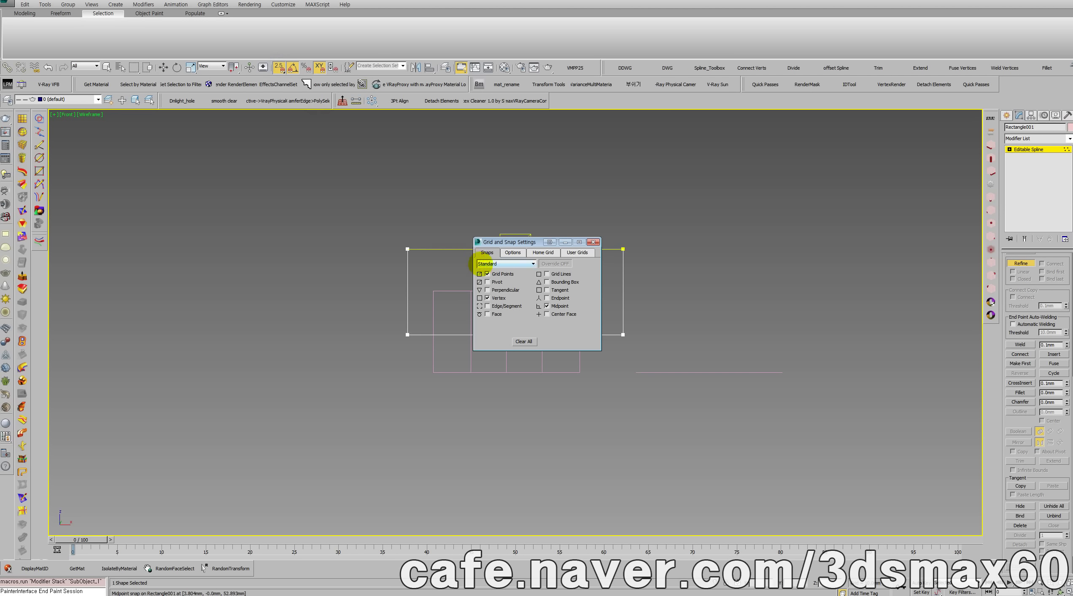
pyautogui.click(497, 297)
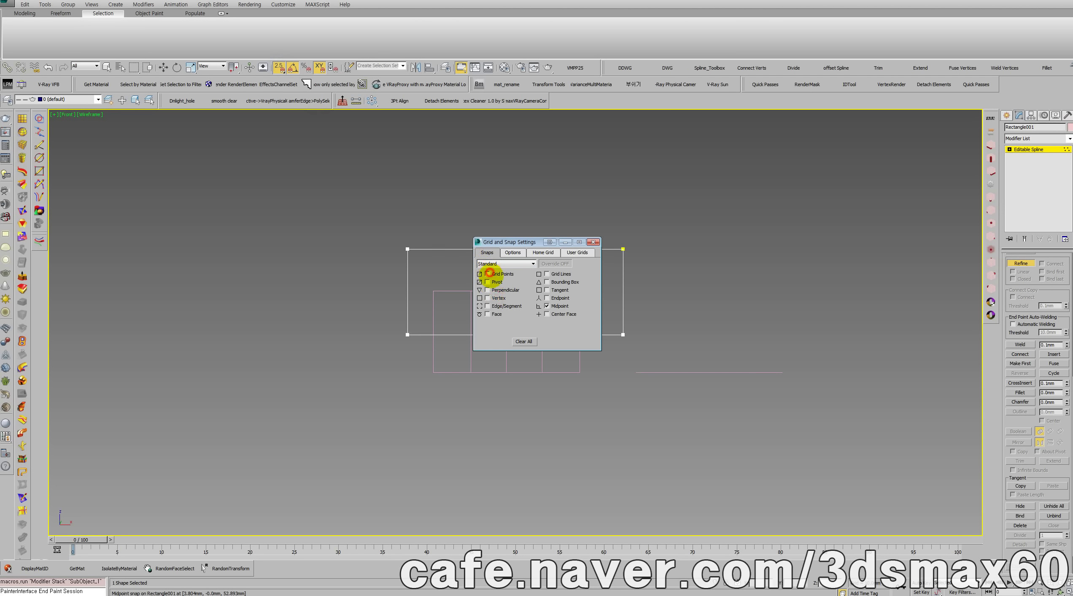
pyautogui.moveTo(523, 241); pyautogui.dragTo(203, 206)
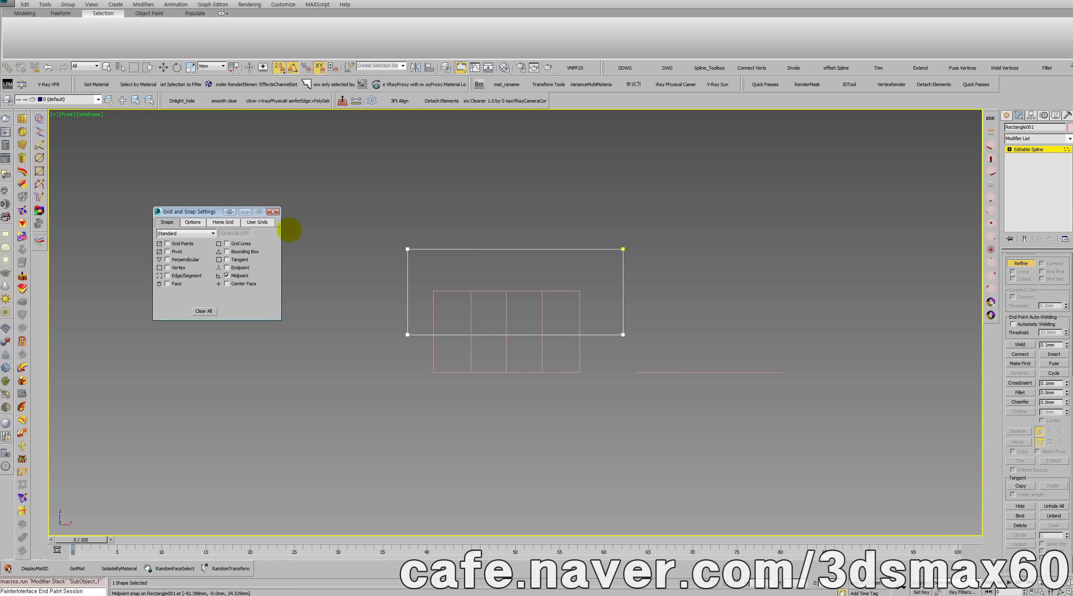
pyautogui.click(273, 211)
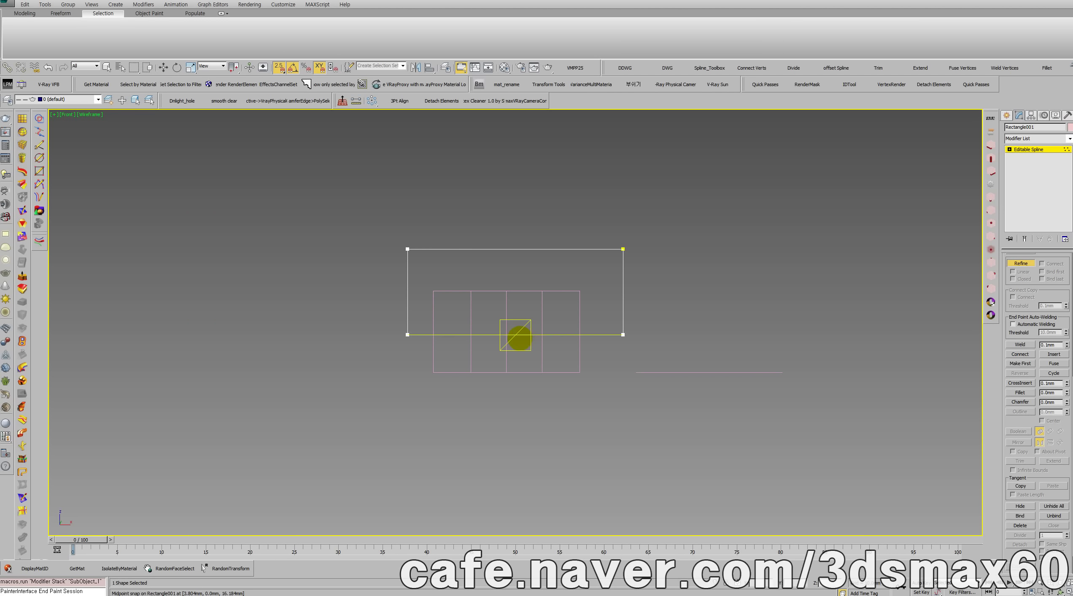
pyautogui.click(516, 337)
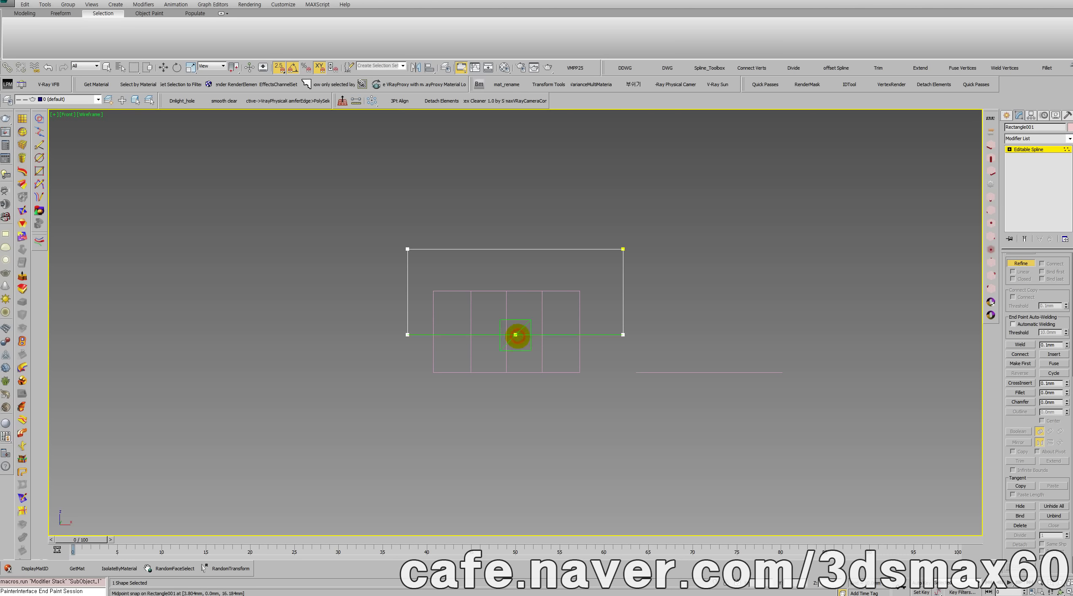
# Align the inserted vertex in X to the rectangle's center and turn snapping off.
pyautogui.press('w')
pyautogui.click(509, 332)
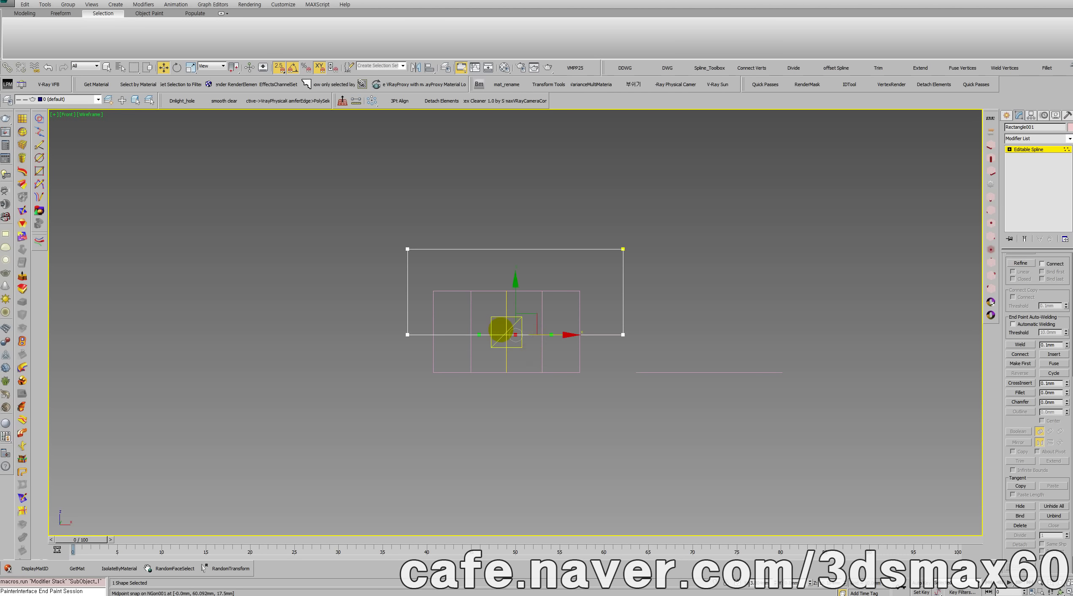
pyautogui.hotkey('alt', 'a')
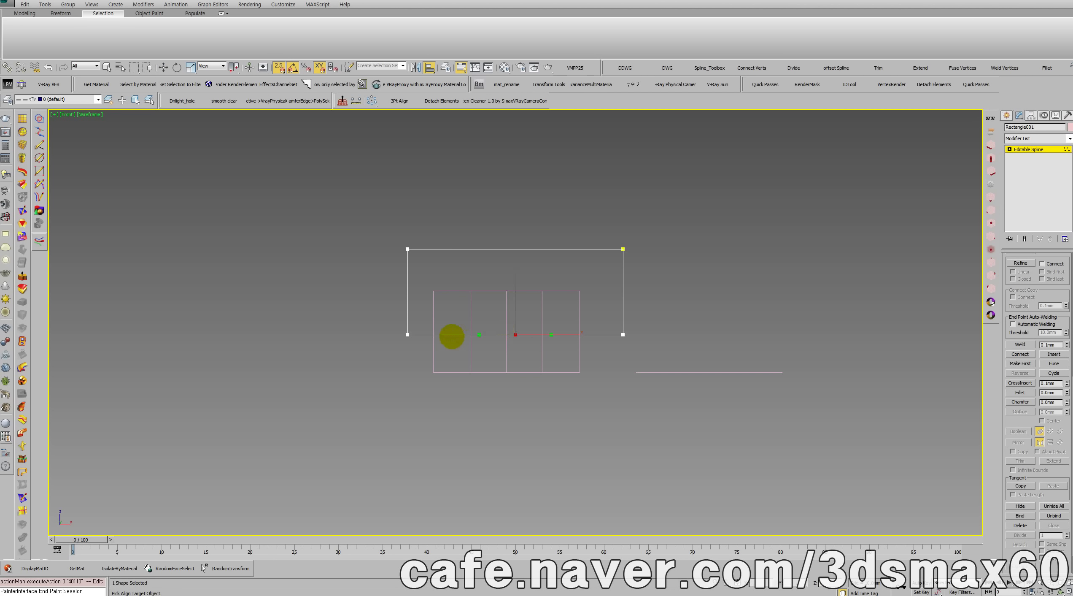
pyautogui.click(430, 336)
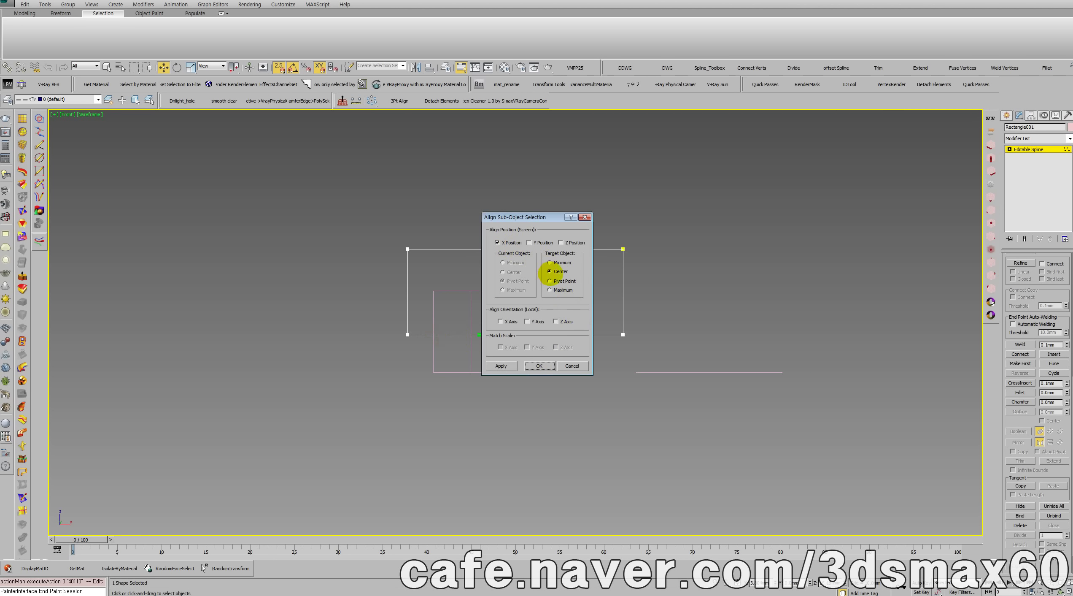
pyautogui.click(539, 365)
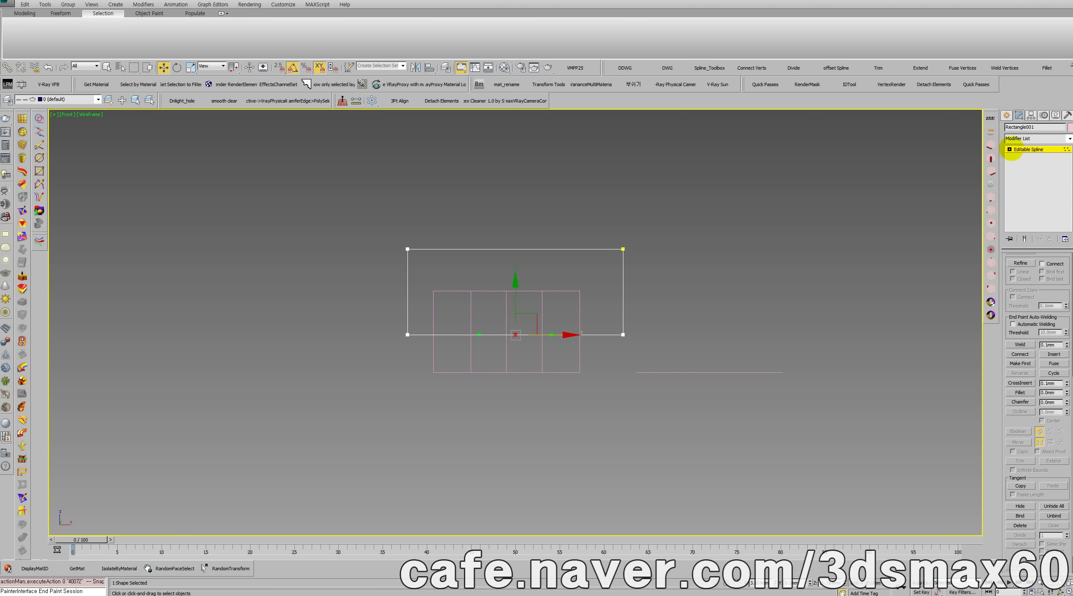
# Leave vertex editing and align the rectangle to the extruded arrow in X only, center to center.
pyautogui.click(1025, 150)
pyautogui.hotkey('alt', 'a')
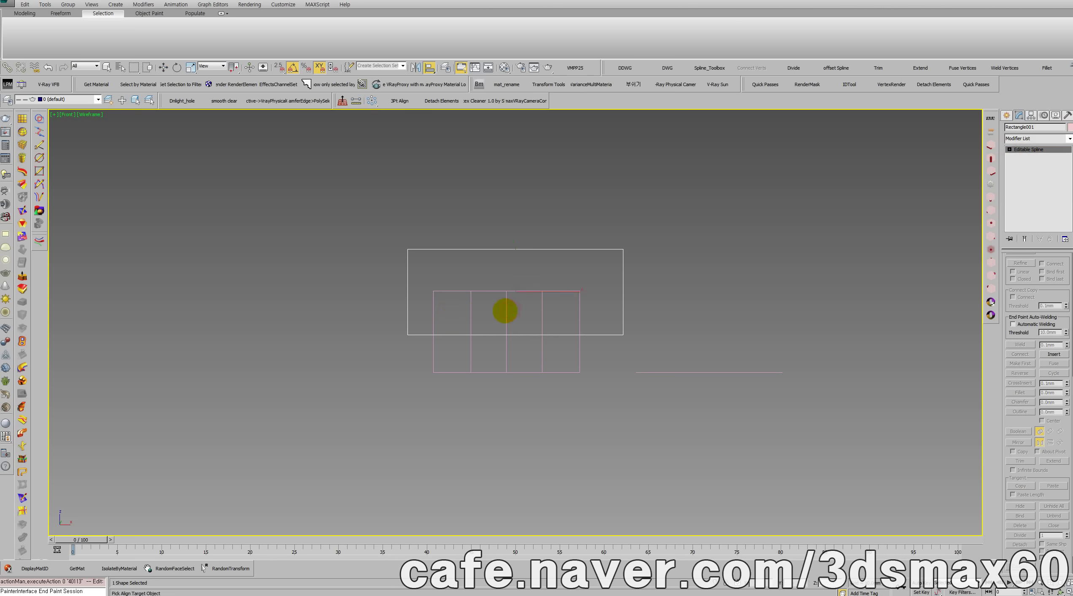
pyautogui.click(506, 311)
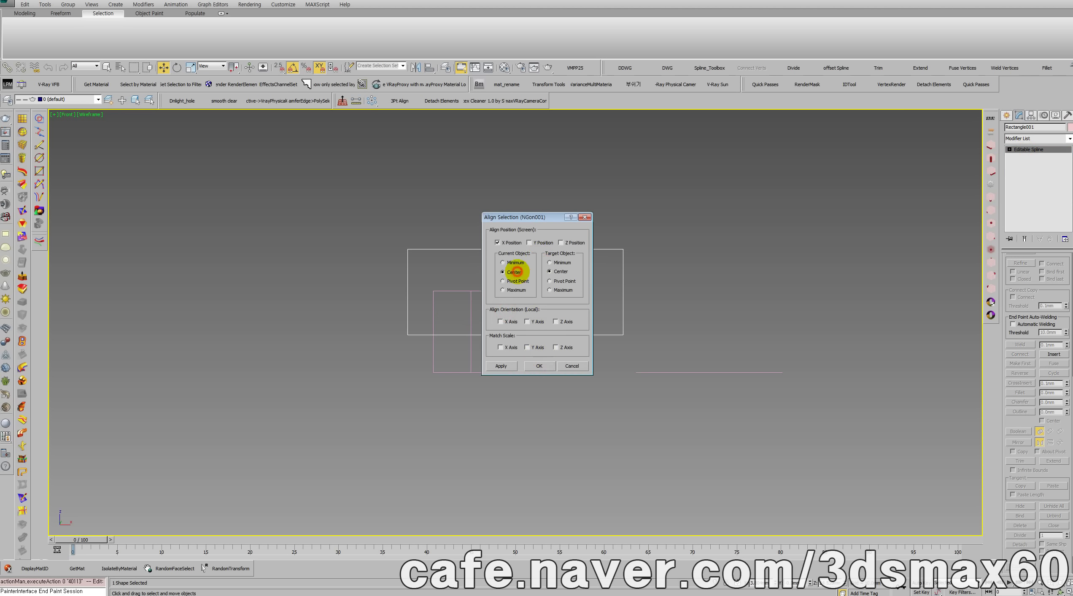
pyautogui.click(539, 365)
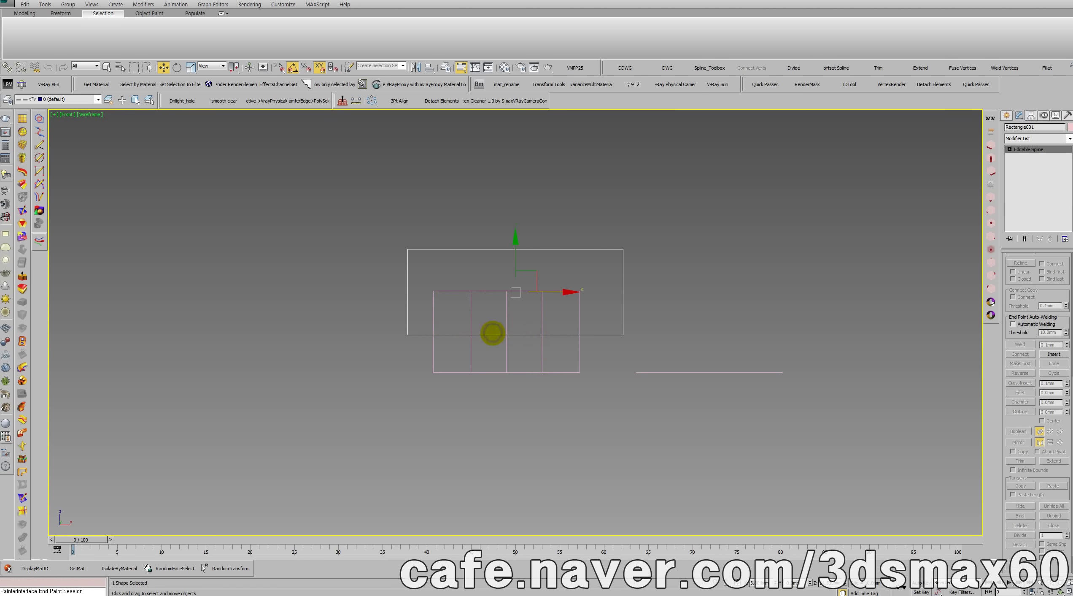
pyautogui.hotkey('alt', 'a')
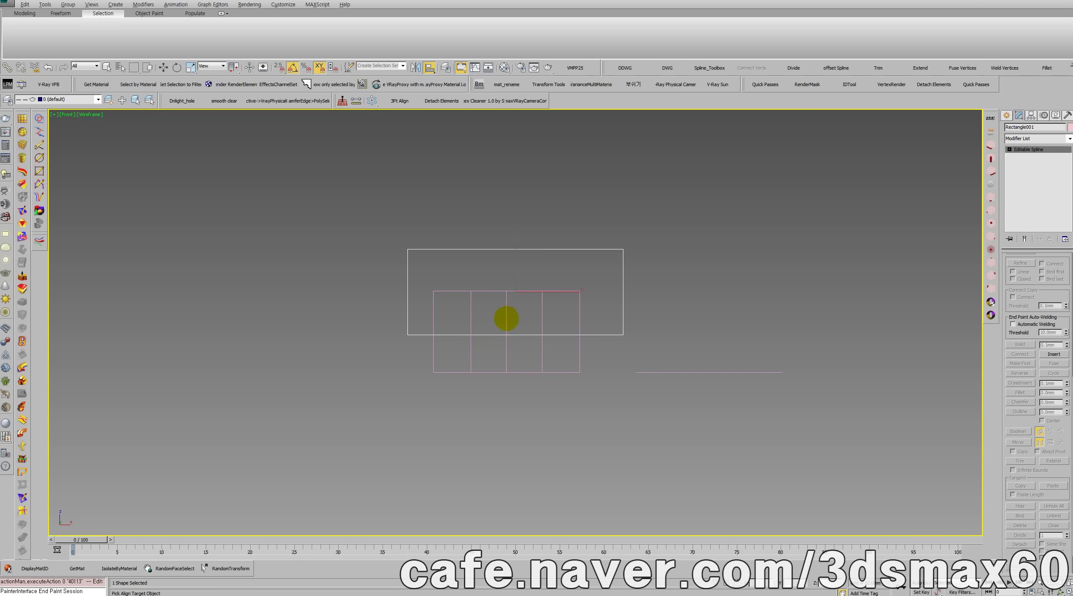
pyautogui.click(507, 319)
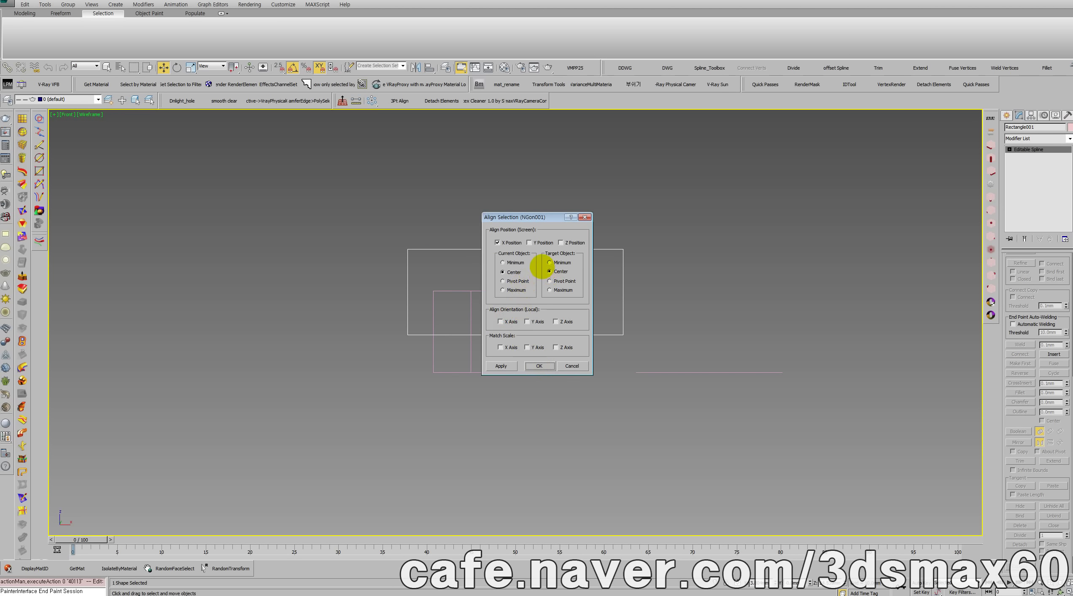
pyautogui.click(540, 366)
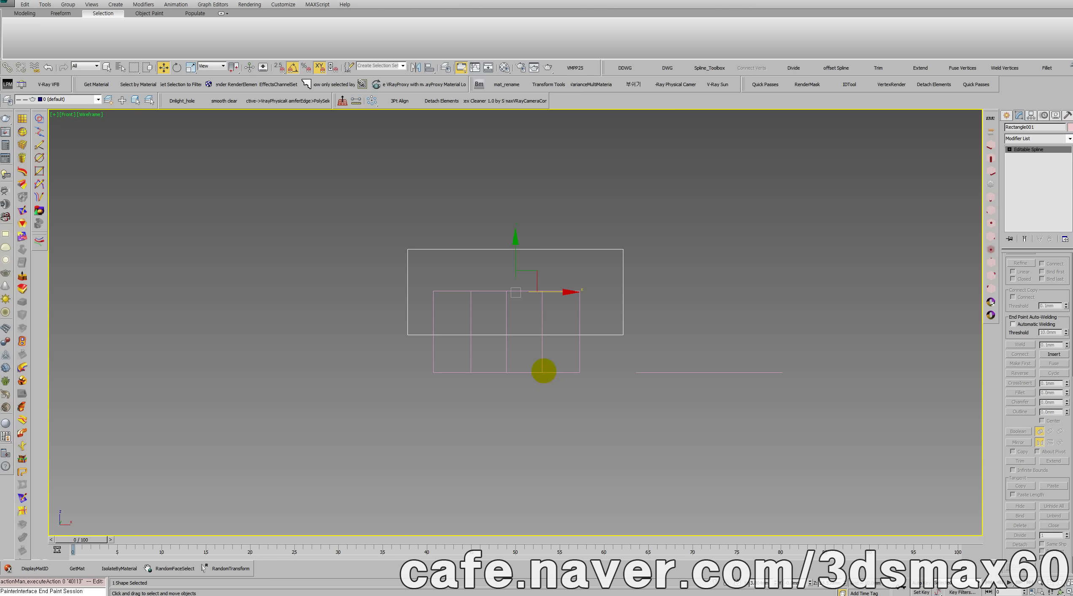
# Move the rectangle sideways off the extruded arrow and realign it in X, matching center to center.
pyautogui.click(547, 367)
pyautogui.moveTo(612, 363); pyautogui.dragTo(541, 372)
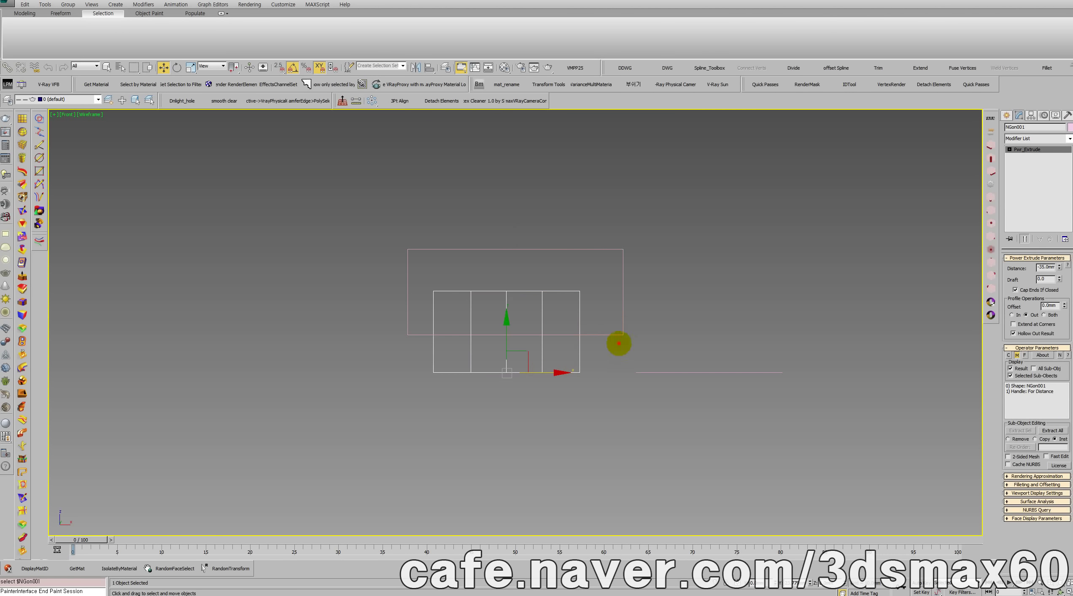
pyautogui.click(608, 328)
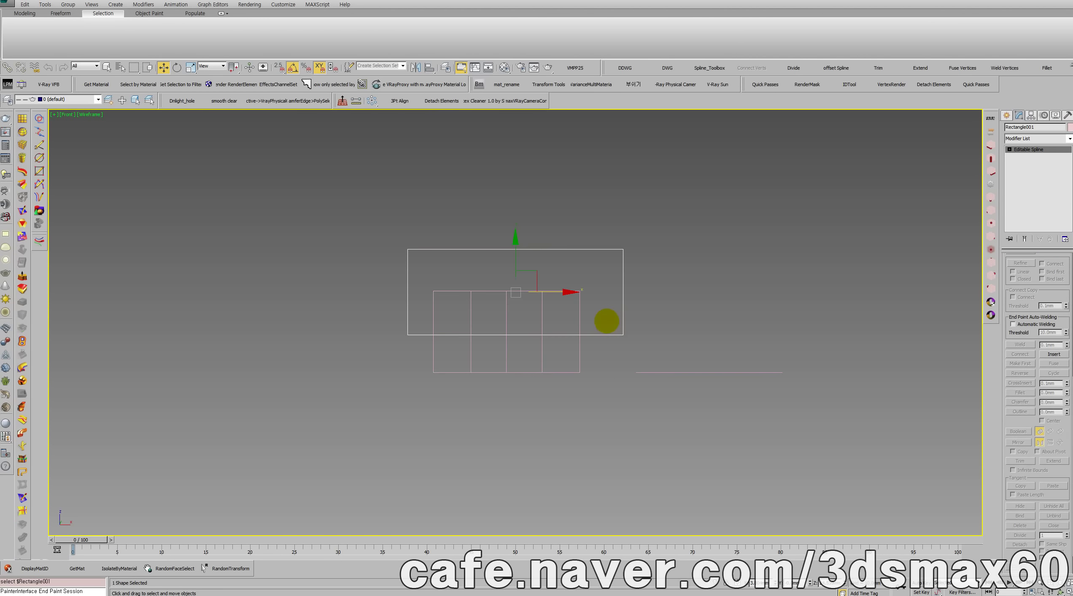
pyautogui.moveTo(608, 335); pyautogui.dragTo(425, 317)
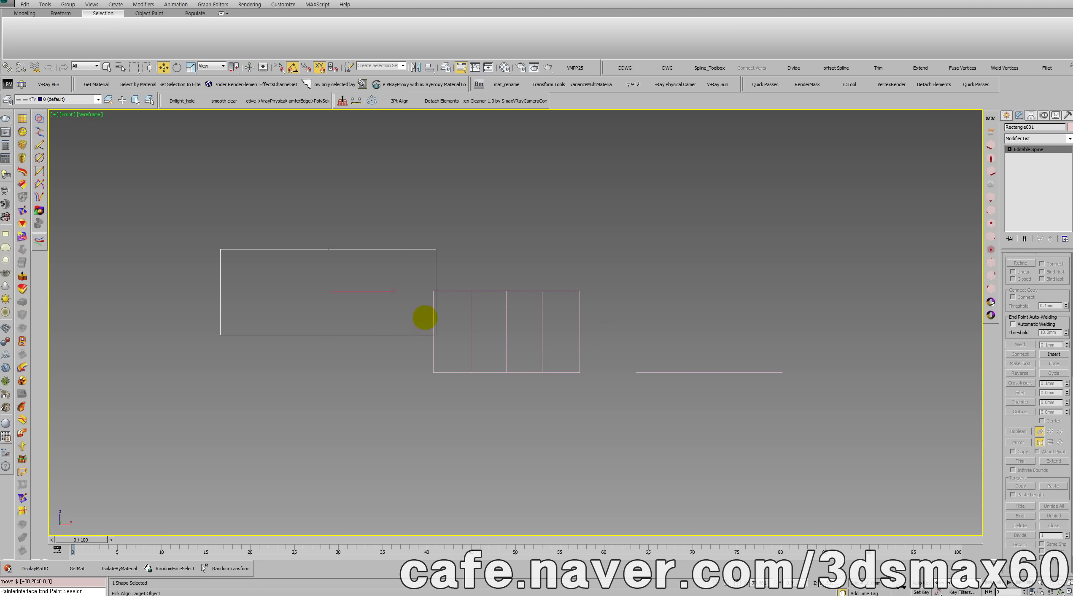
pyautogui.hotkey('alt', 'a')
pyautogui.click(508, 317)
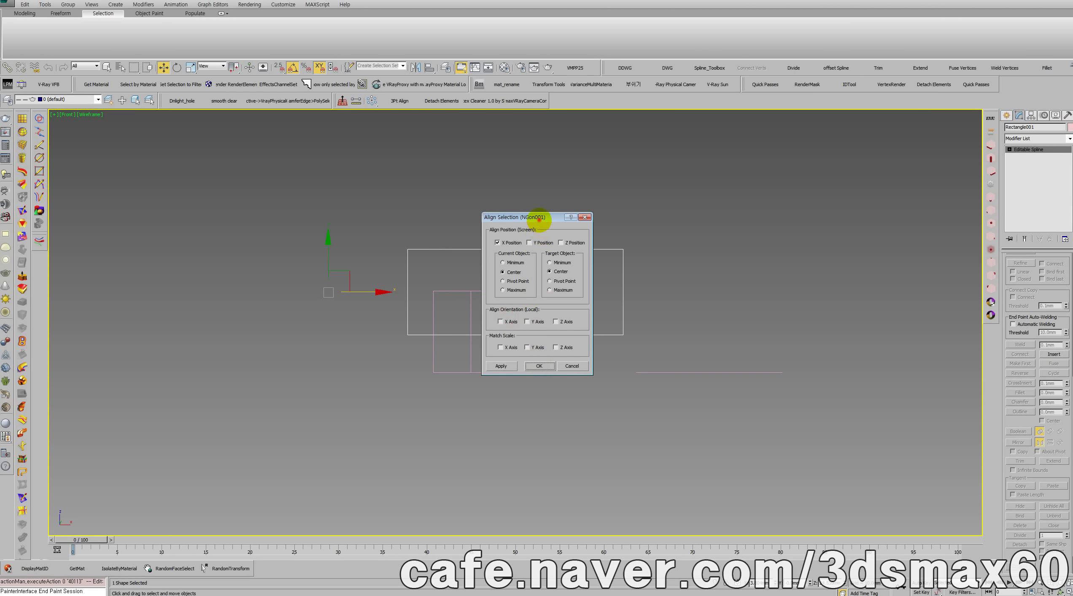
pyautogui.moveTo(539, 220); pyautogui.dragTo(298, 204)
pyautogui.click(301, 350)
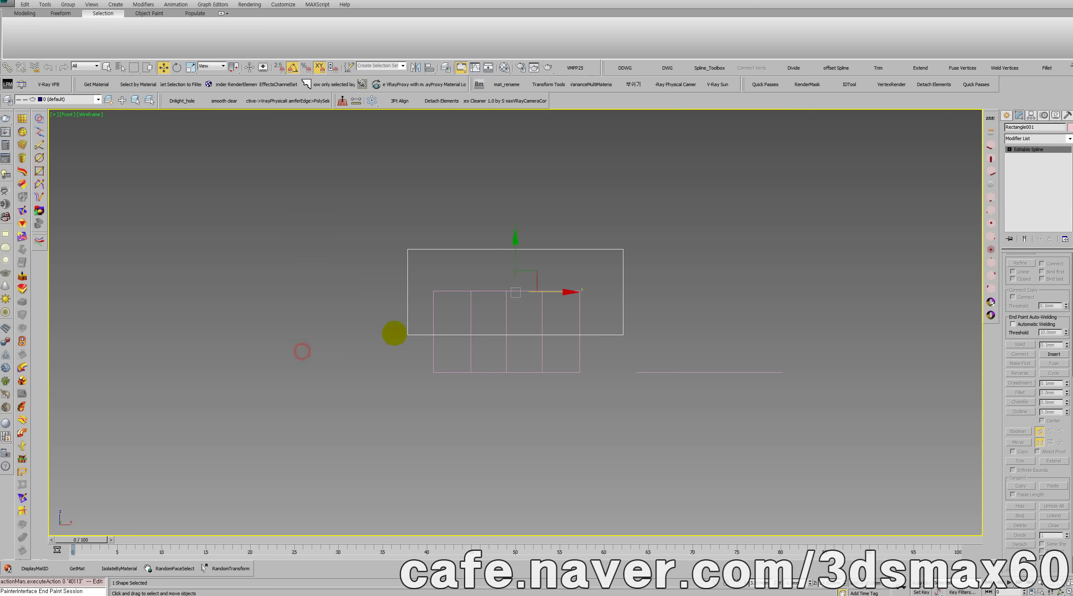
# Delete the rectangle and center the extruded arrow's pivot to the object.
pyautogui.press('Delete')
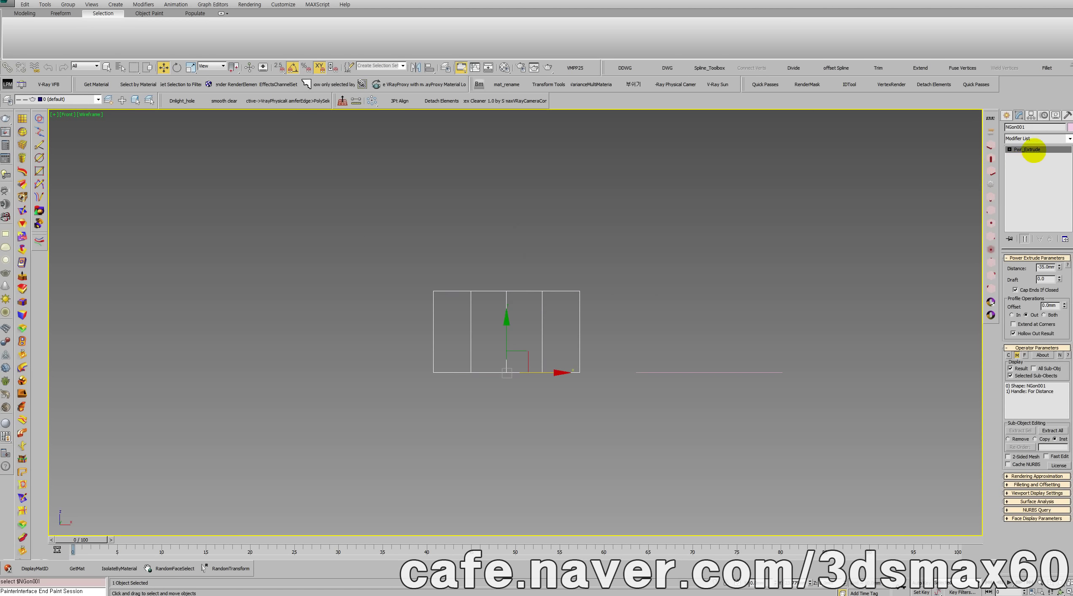
pyautogui.click(1031, 114)
pyautogui.click(1038, 168)
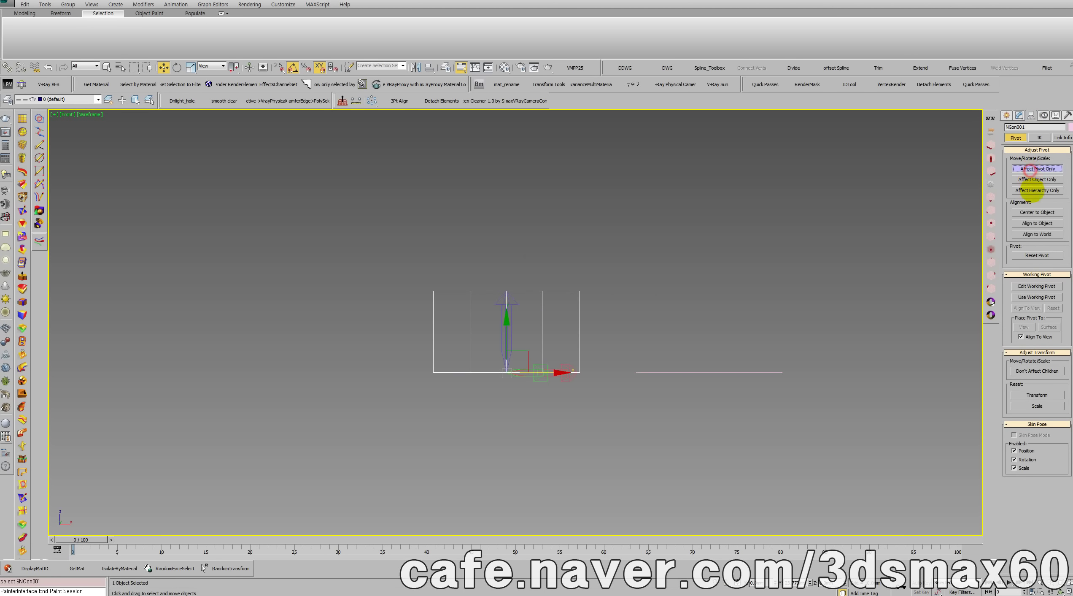
pyautogui.click(1034, 213)
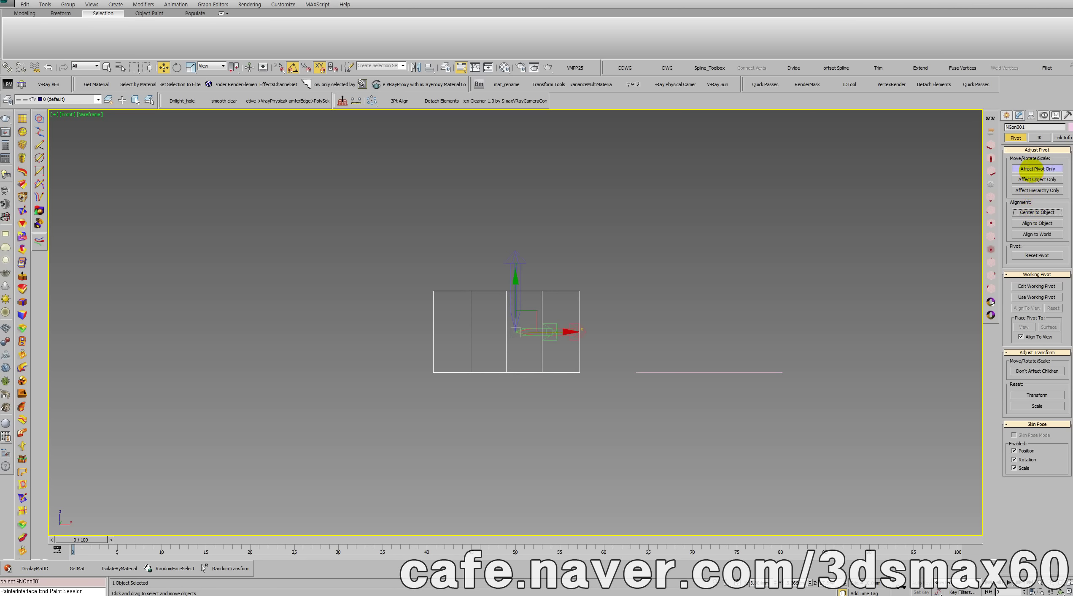
pyautogui.click(1038, 169)
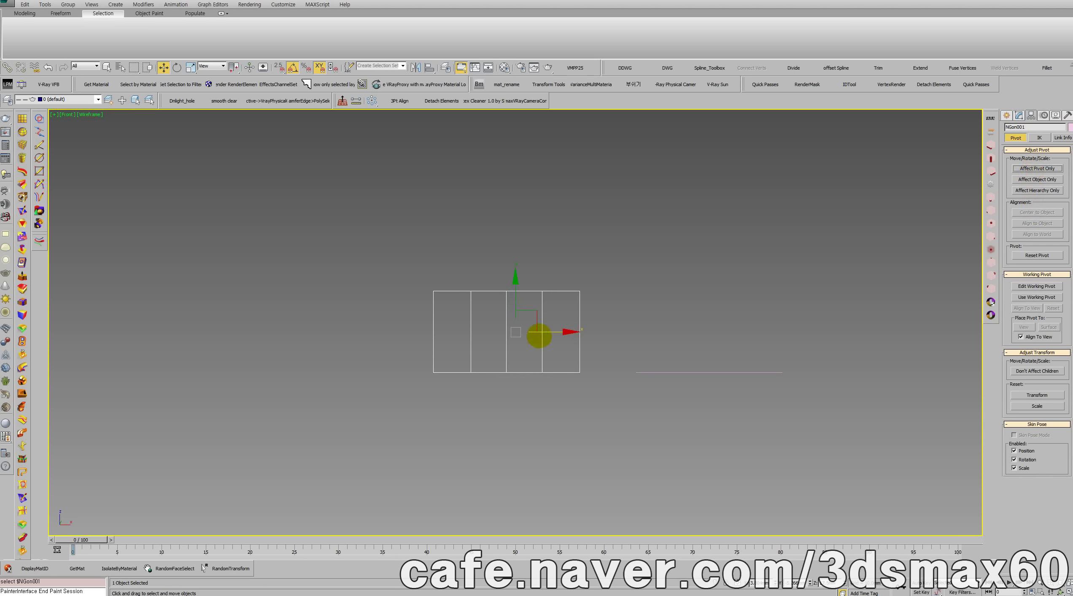
pyautogui.hotkey('ctrl', 'r')
pyautogui.moveTo(567, 317); pyautogui.dragTo(553, 358)
pyautogui.hotkey('shift', 'z')
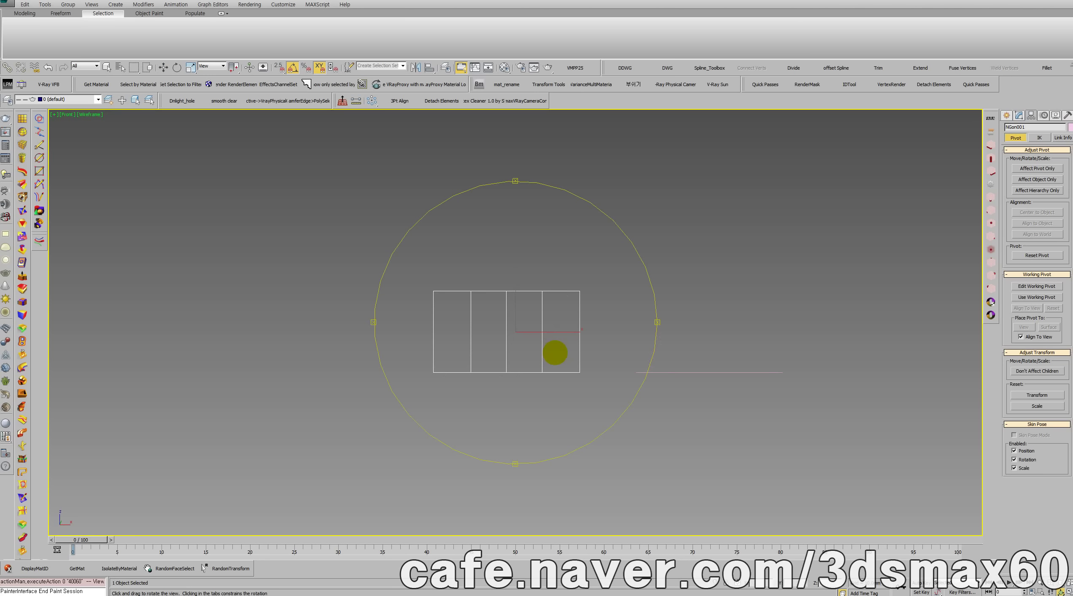
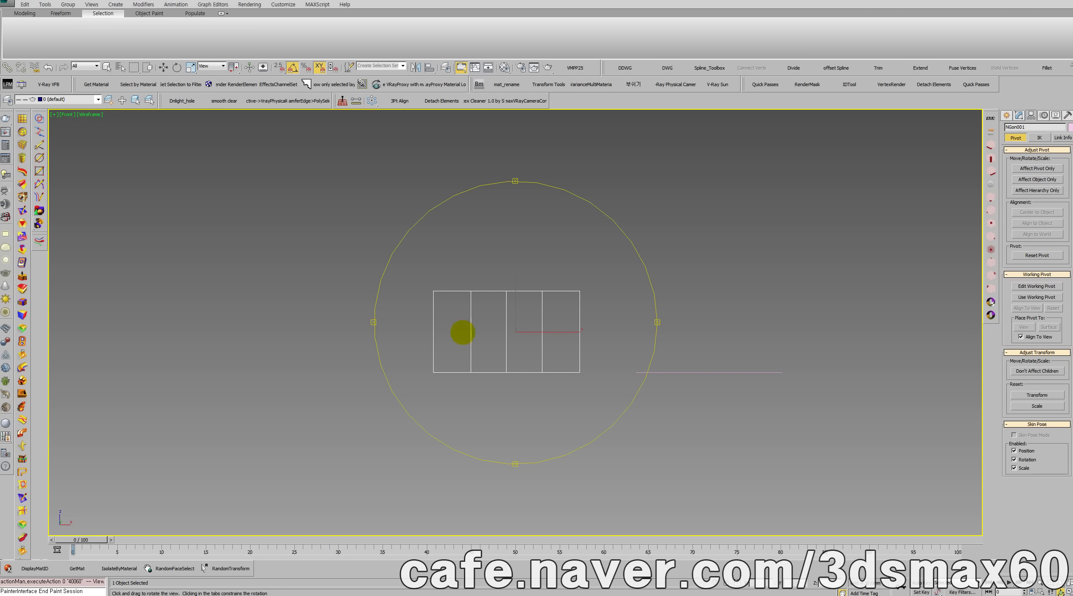
pyautogui.press('w')
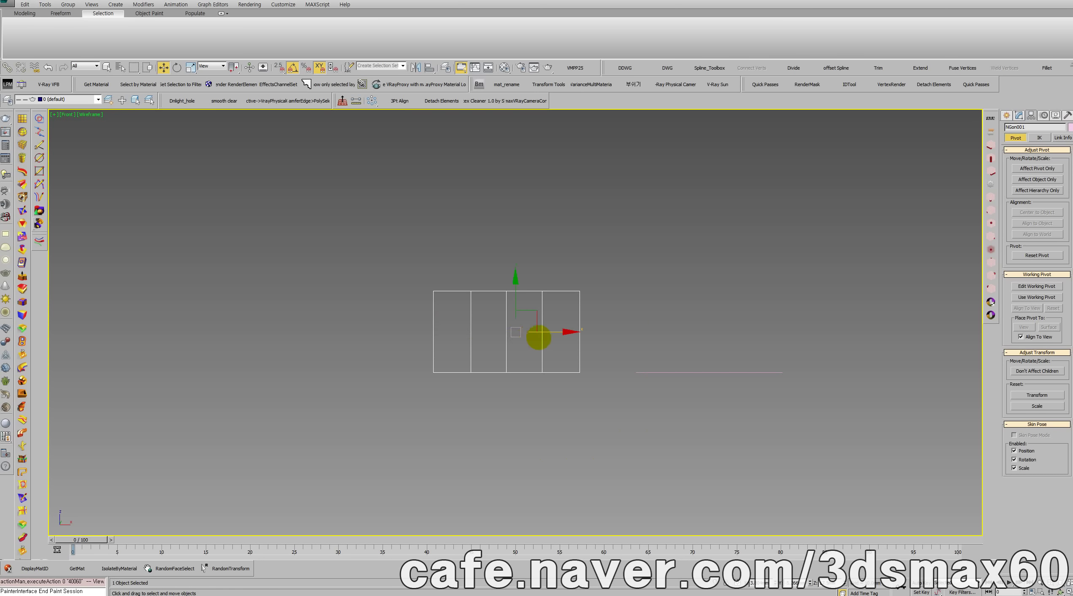
pyautogui.moveTo(550, 334)
pyautogui.mouseDown()
pyautogui.moveTo(456, 335)
pyautogui.moveTo(544, 334)
pyautogui.mouseUp()
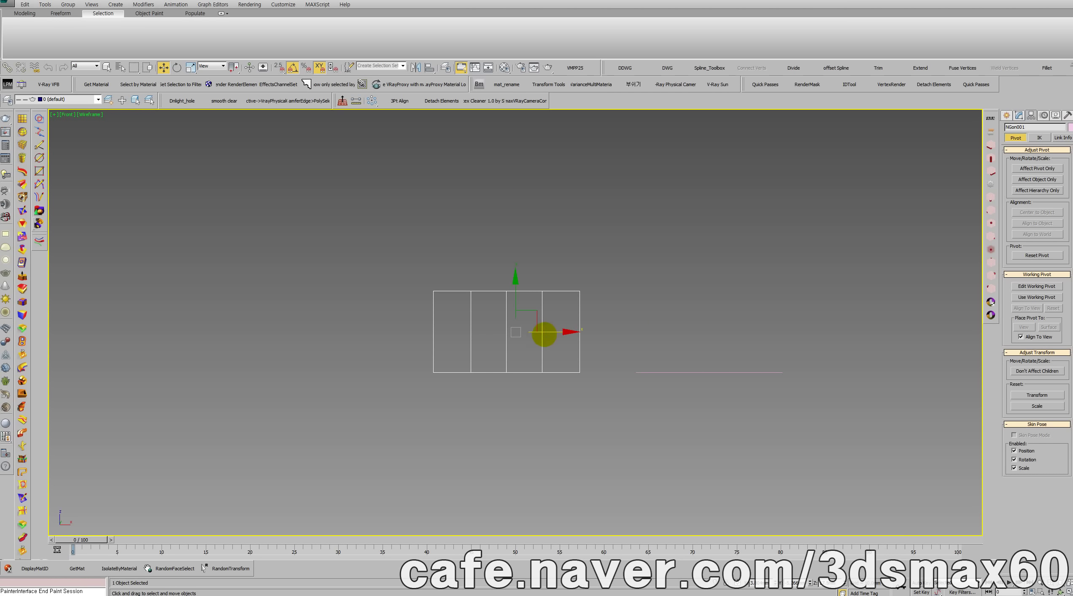
# Center the extruded arrow's pivot to the object again and reset its scale.
pyautogui.click(1037, 168)
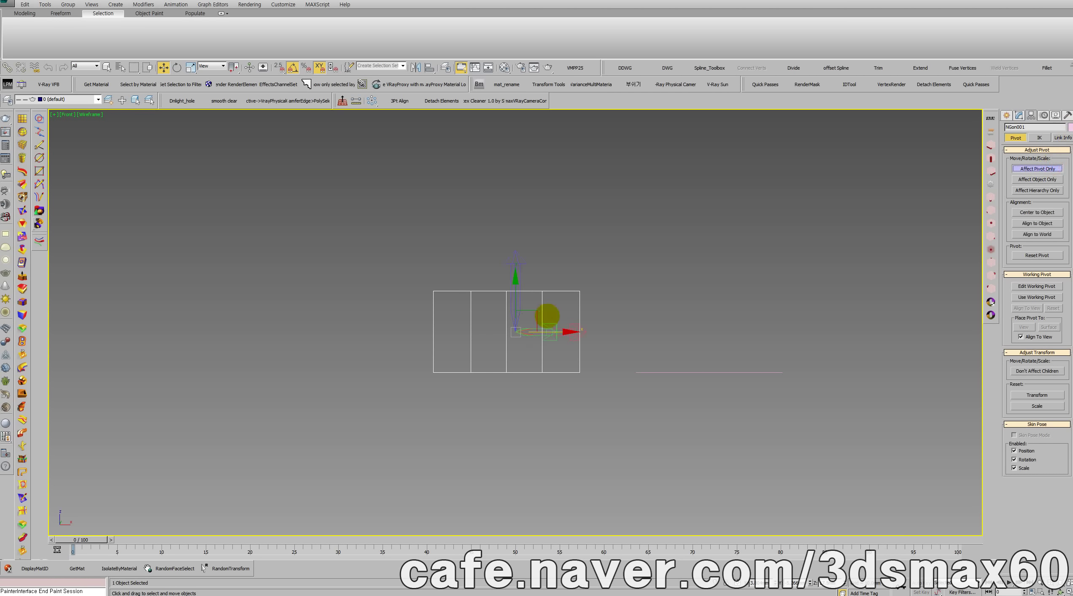
pyautogui.click(1032, 211)
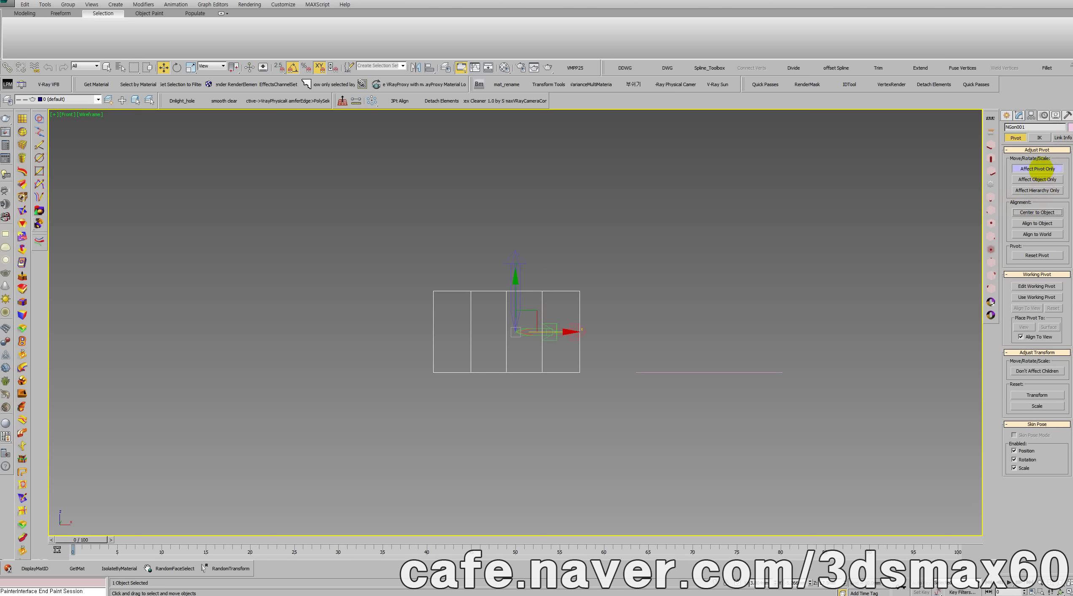
pyautogui.click(1038, 168)
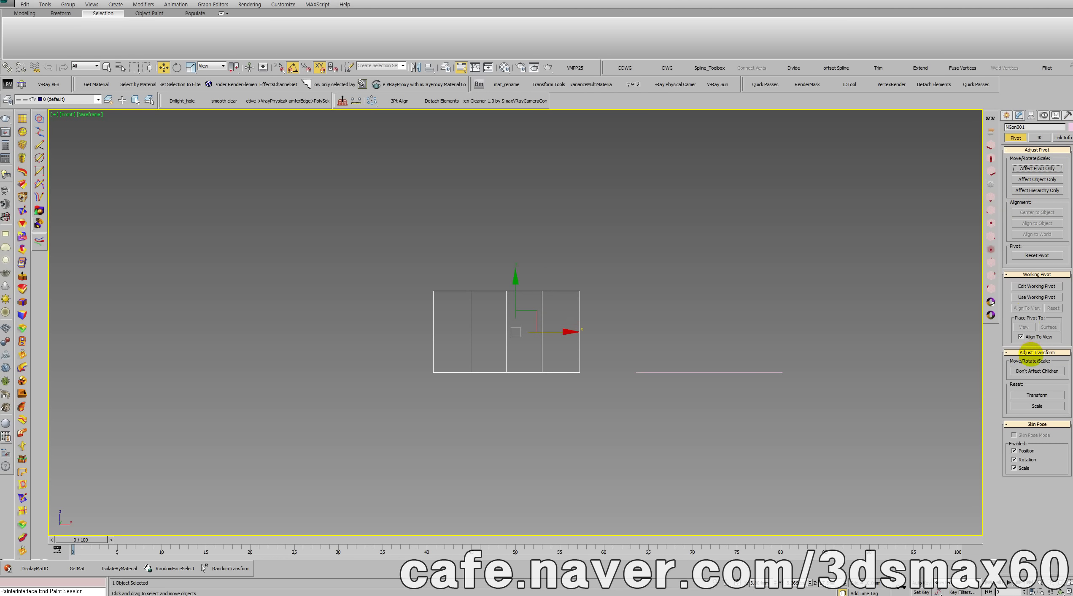
pyautogui.click(1038, 405)
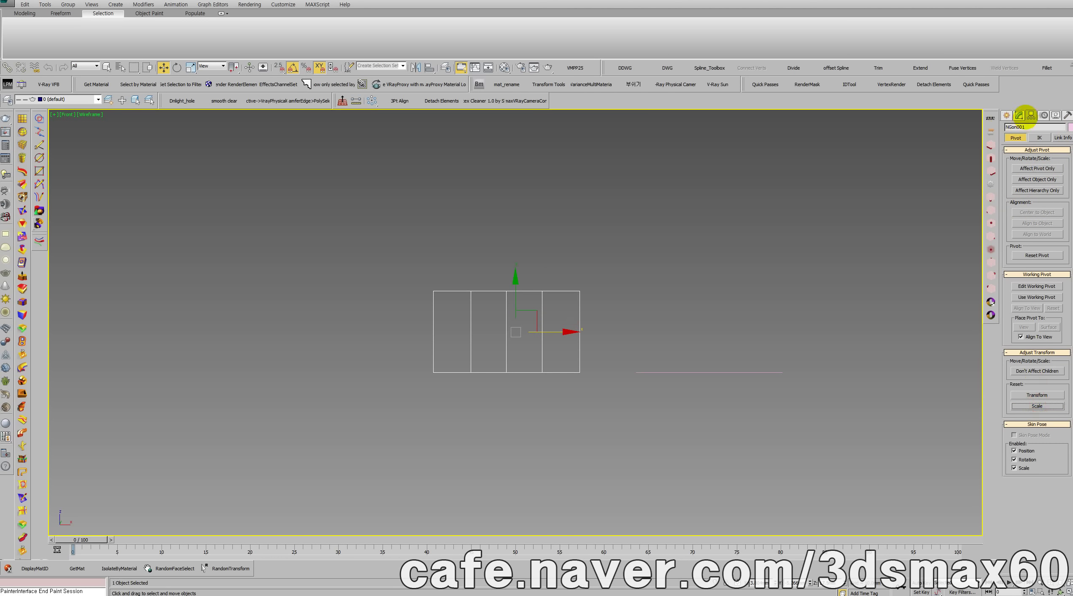
pyautogui.click(1019, 115)
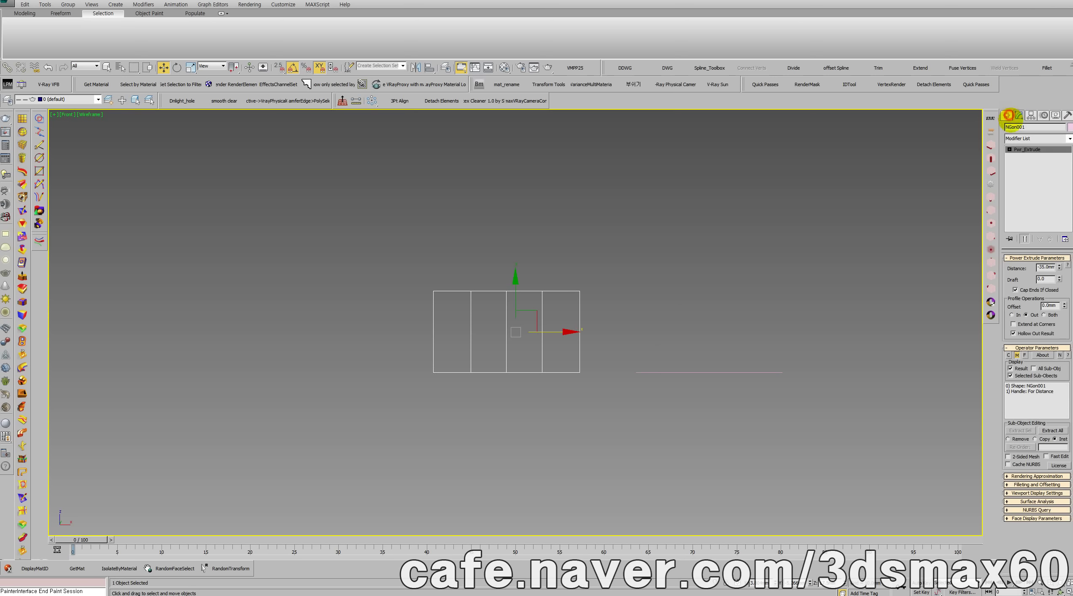
# Turn on snapping and create a box over the arrow's front outline, 35 mm long, 62.896 mm wide and about -25.7 mm high.
pyautogui.click(1008, 115)
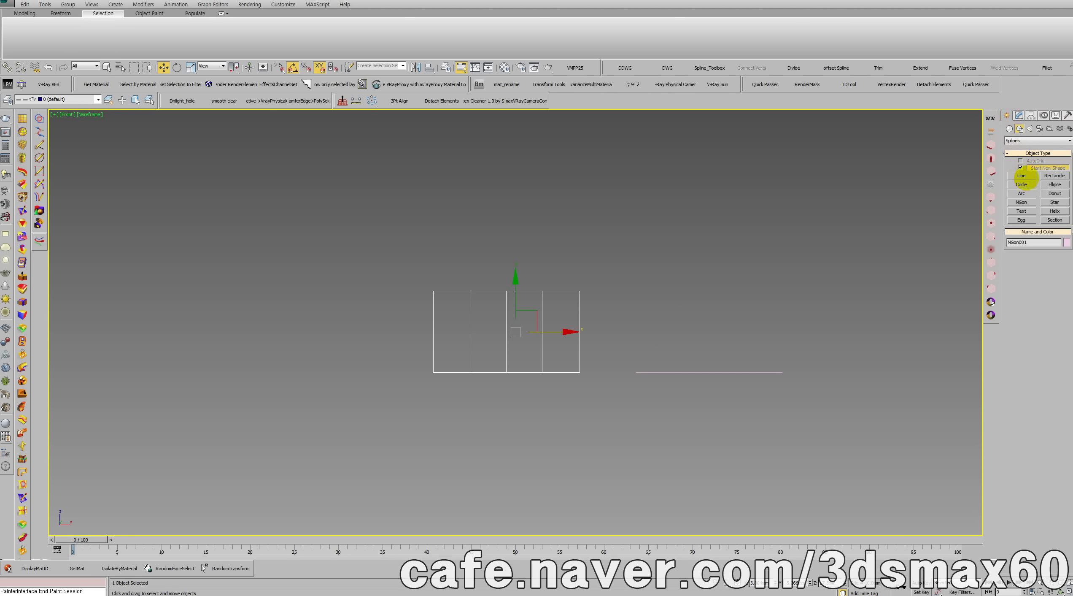
pyautogui.click(1055, 175)
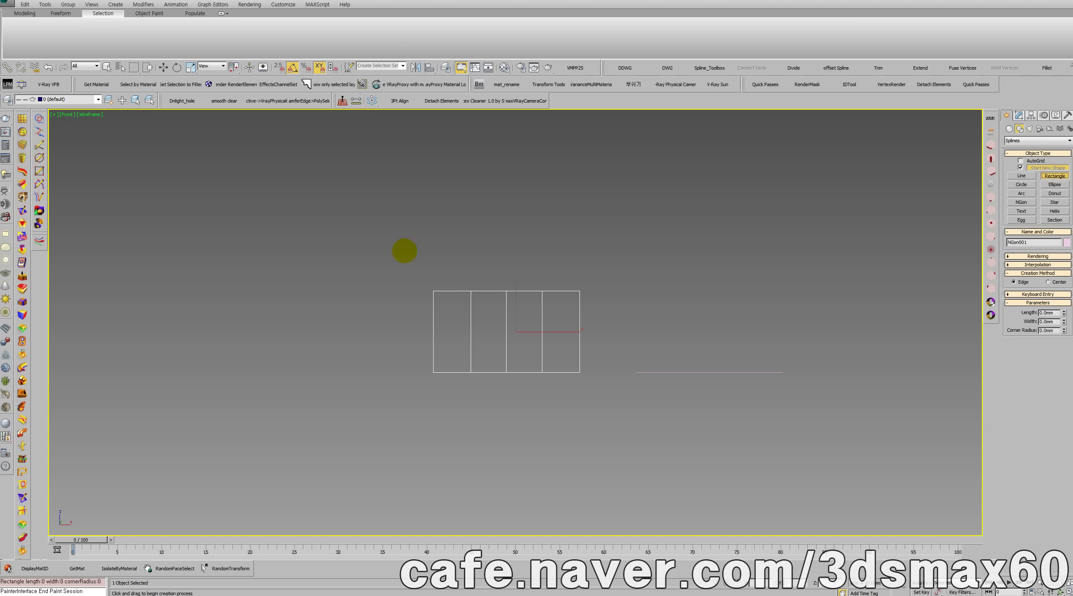
pyautogui.click(1010, 129)
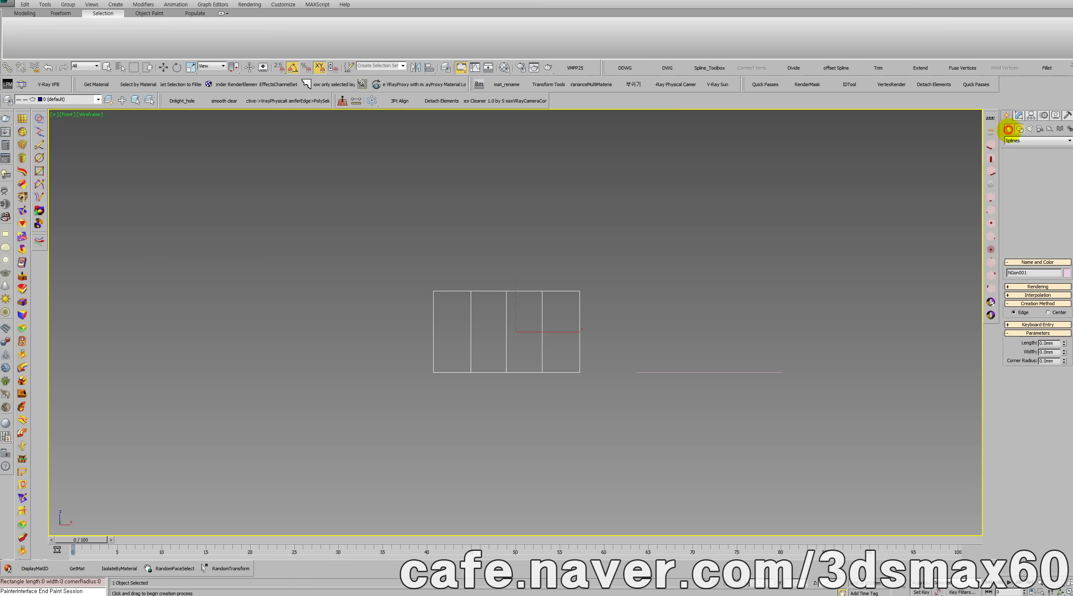
pyautogui.click(1030, 141)
pyautogui.click(1017, 147)
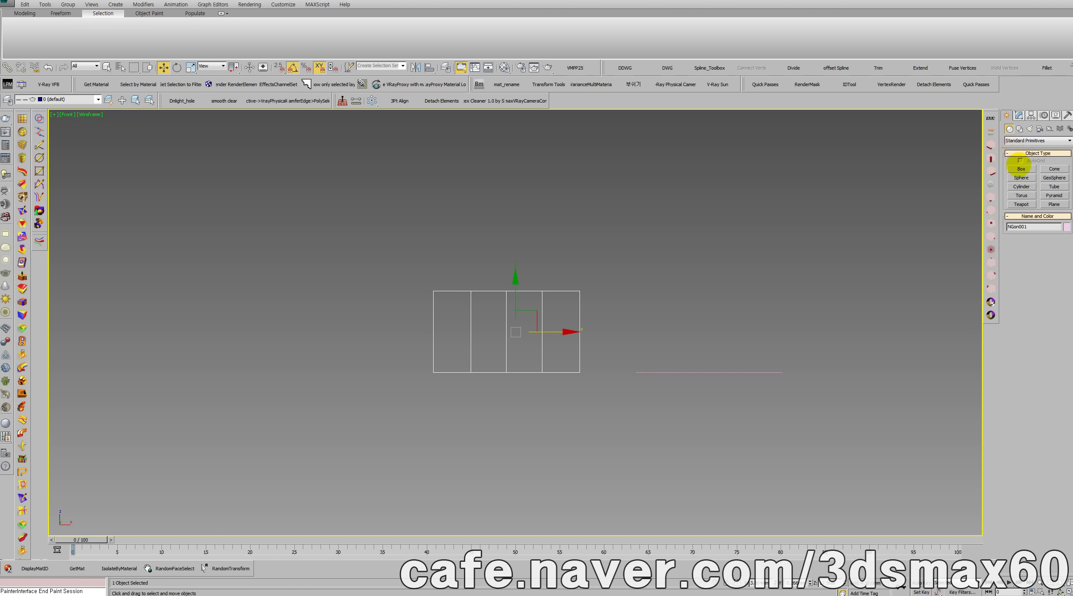
pyautogui.click(1022, 168)
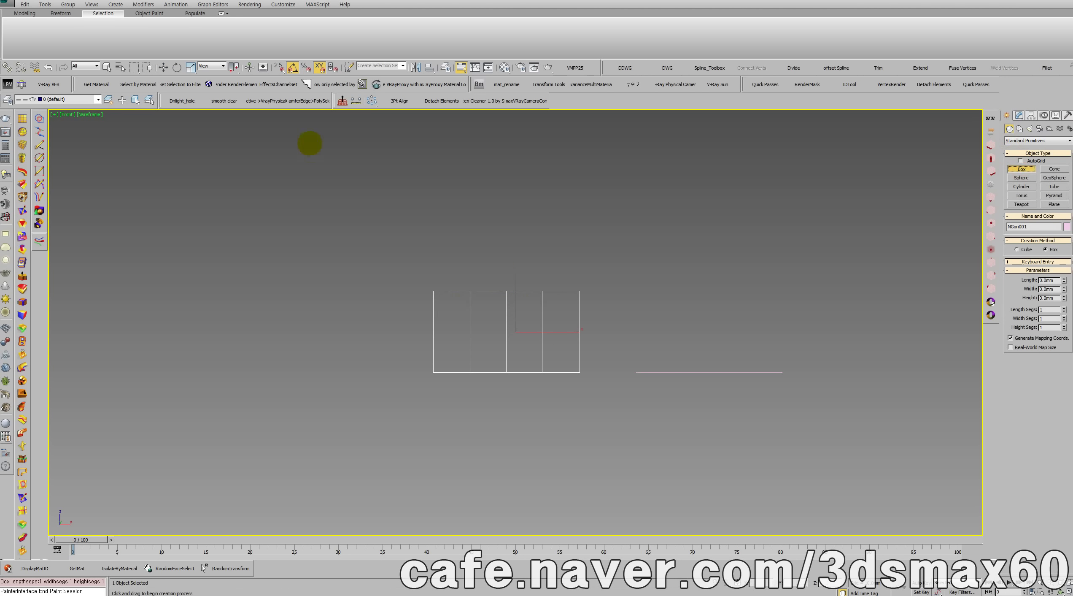
pyautogui.click(278, 66)
pyautogui.moveTo(436, 293); pyautogui.dragTo(577, 368)
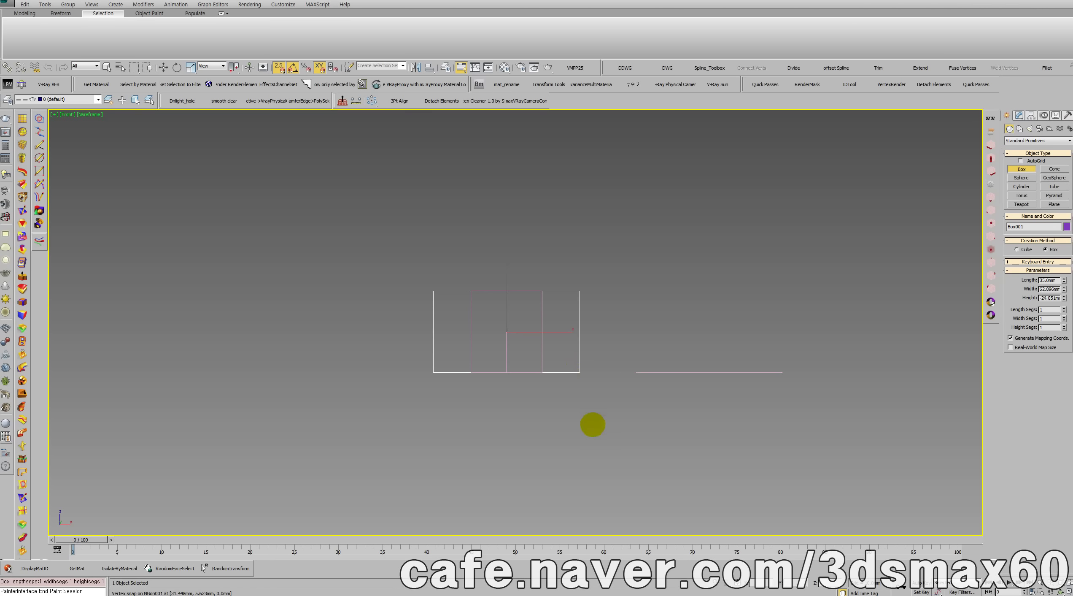
pyautogui.click(593, 428)
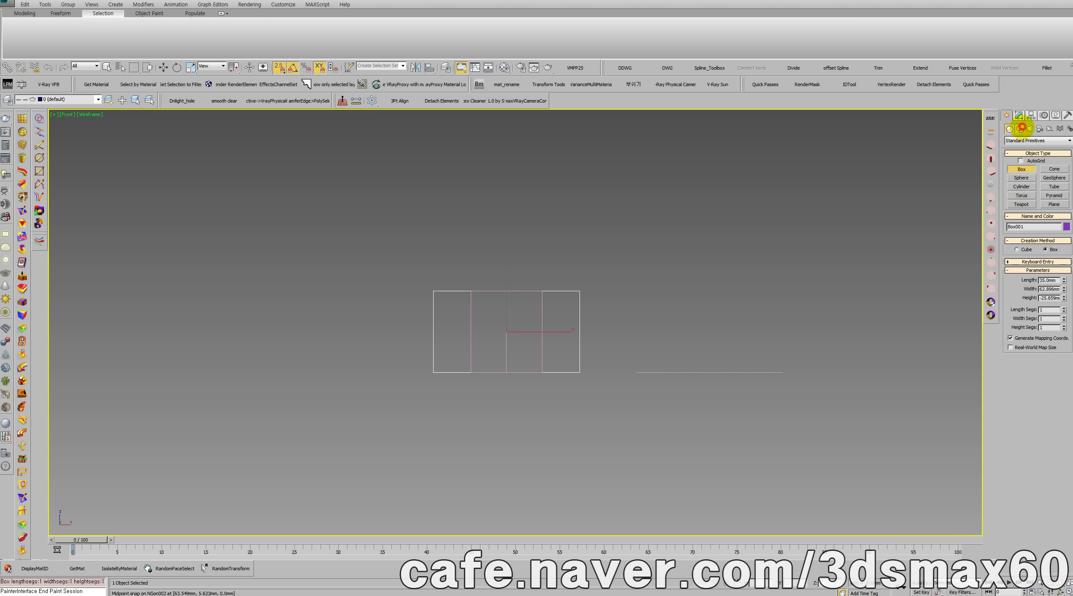
# Draw a rectangle about 32.7 mm by 87.7 mm over the arrow's upper part and align it in X to the box, center to center.
pyautogui.click(1020, 129)
pyautogui.click(1055, 175)
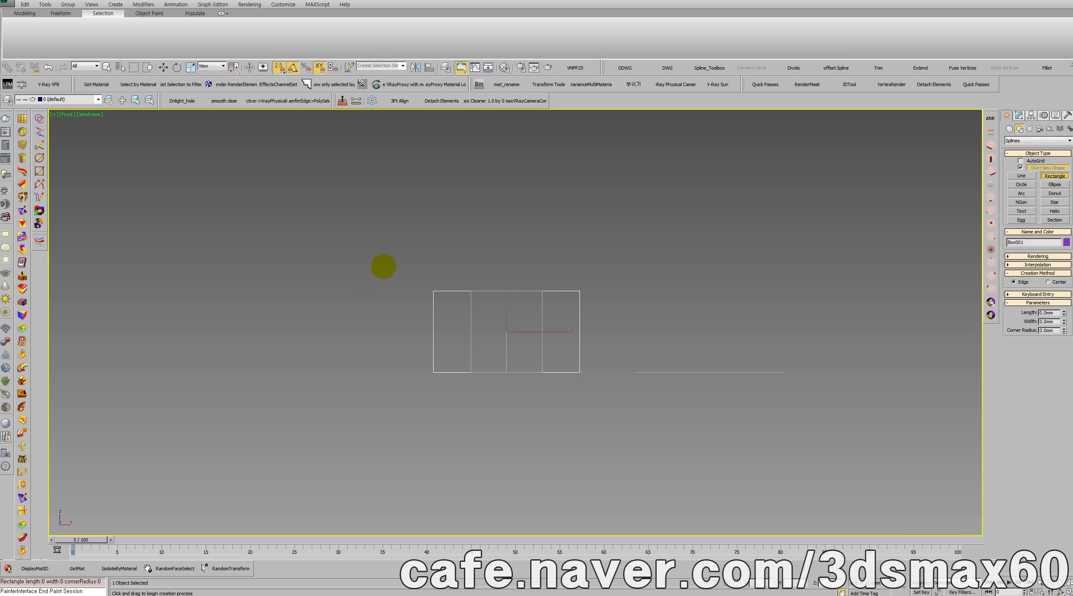
pyautogui.moveTo(401, 261); pyautogui.dragTo(605, 336)
pyautogui.hotkey('alt', 'a')
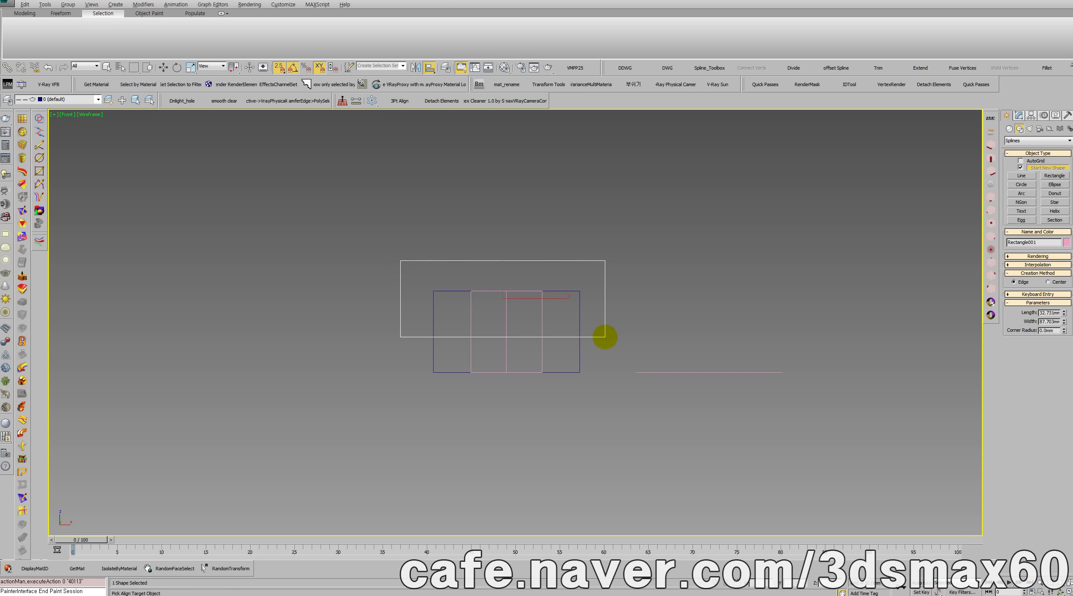
pyautogui.click(580, 308)
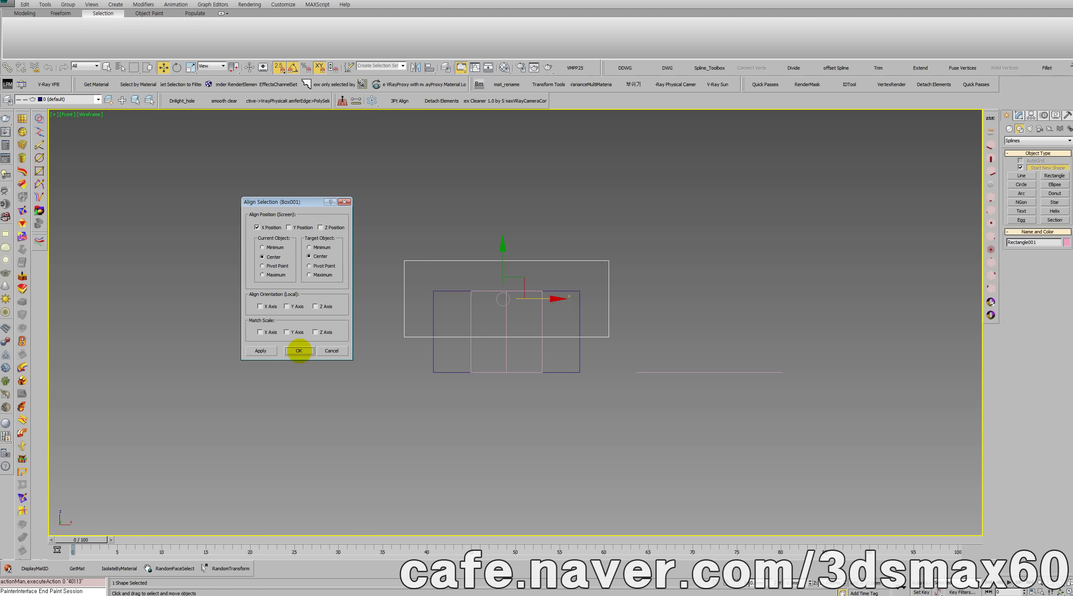
pyautogui.click(299, 350)
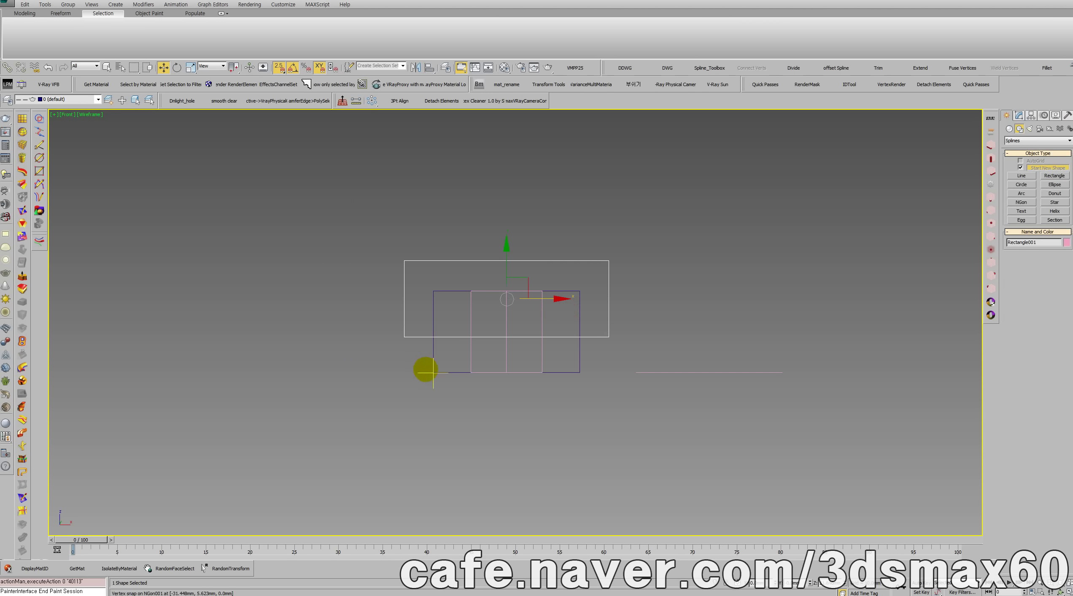
# Delete the helper box and convert the rectangle to an editable spline.
pyautogui.click(433, 372)
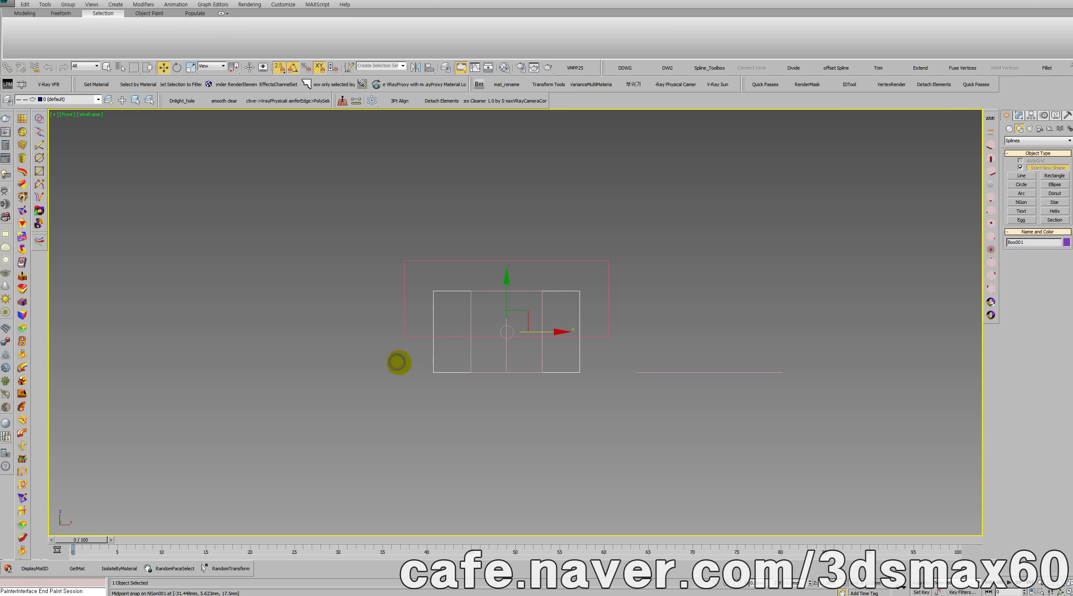
pyautogui.press('Delete')
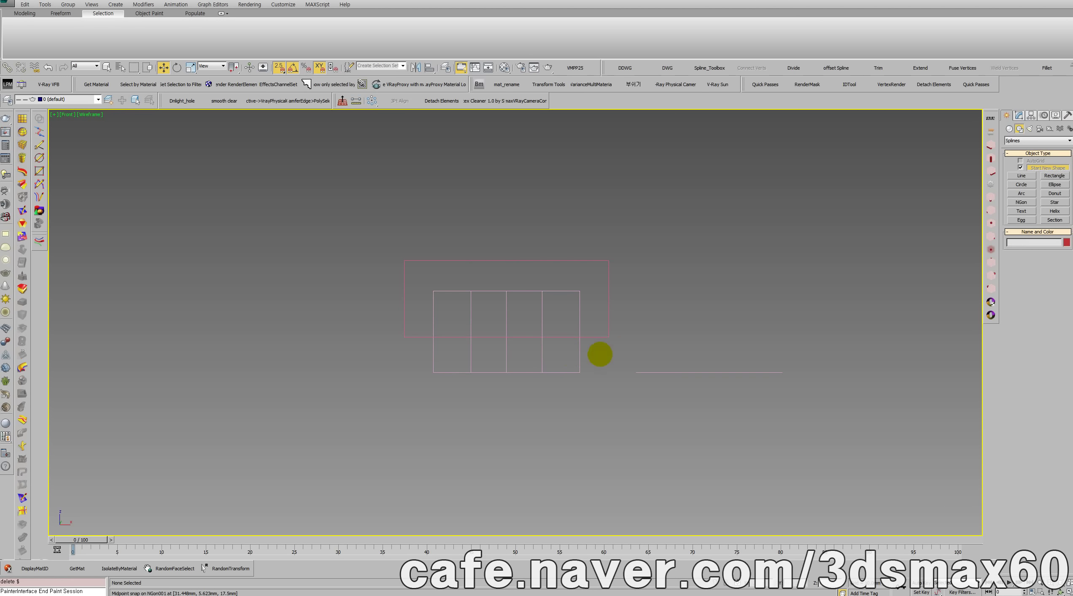
pyautogui.click(592, 336)
pyautogui.rightClick(601, 346)
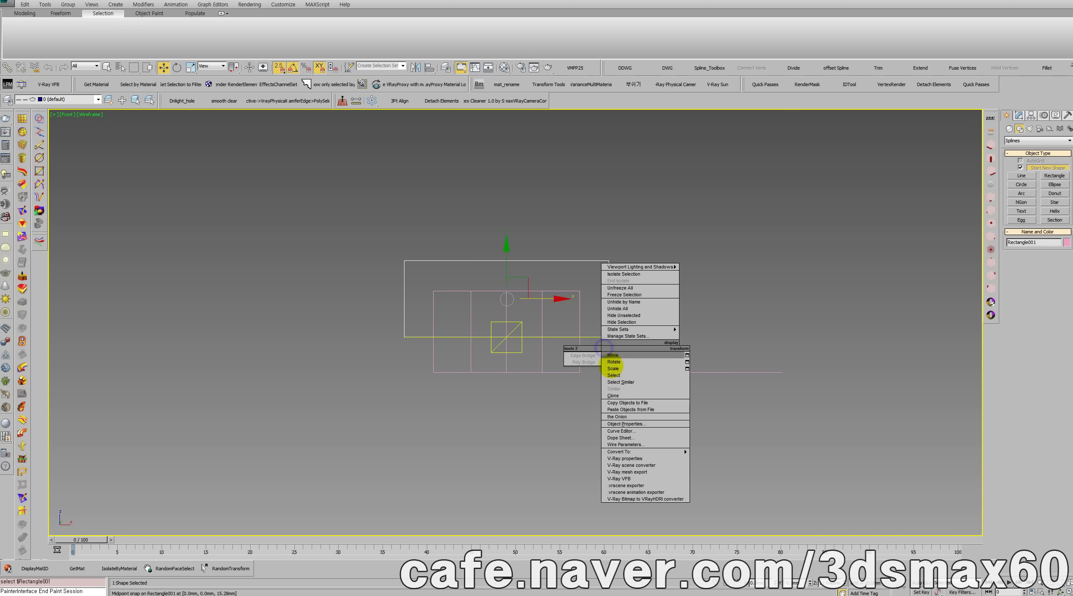
pyautogui.click(592, 453)
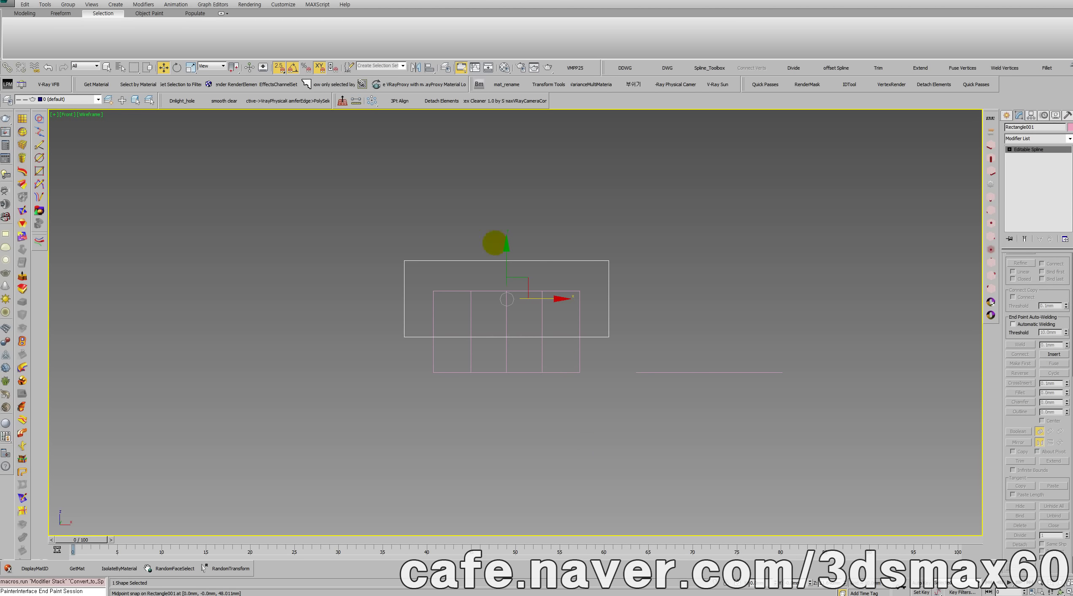
# Move the rectangle spline upward until it clears the n-gon object, and select the n-gon.
pyautogui.moveTo(505, 253); pyautogui.dragTo(495, 199)
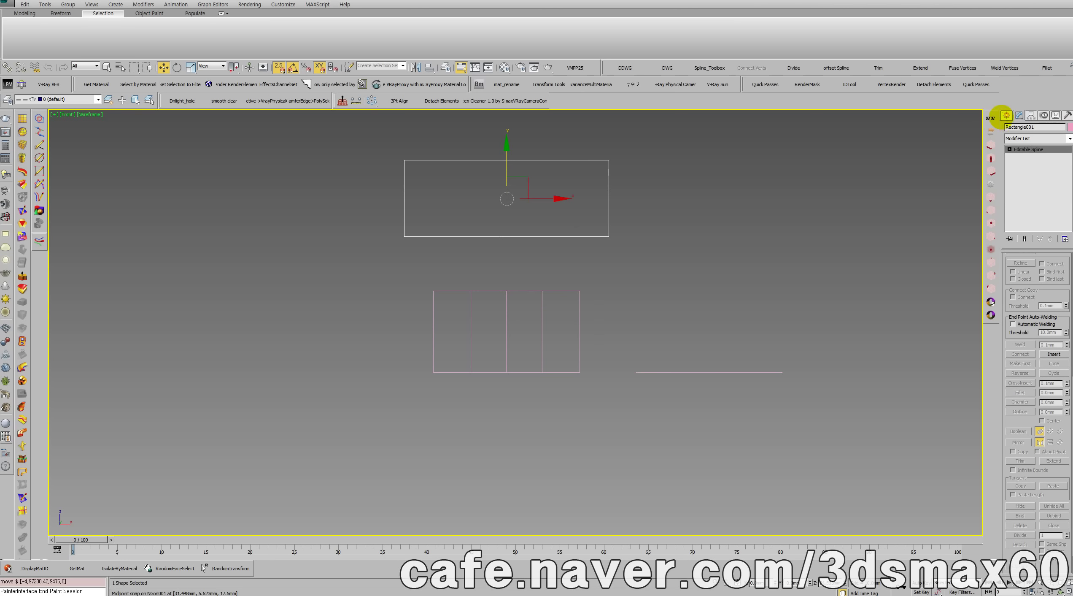
pyautogui.click(1008, 113)
pyautogui.click(579, 323)
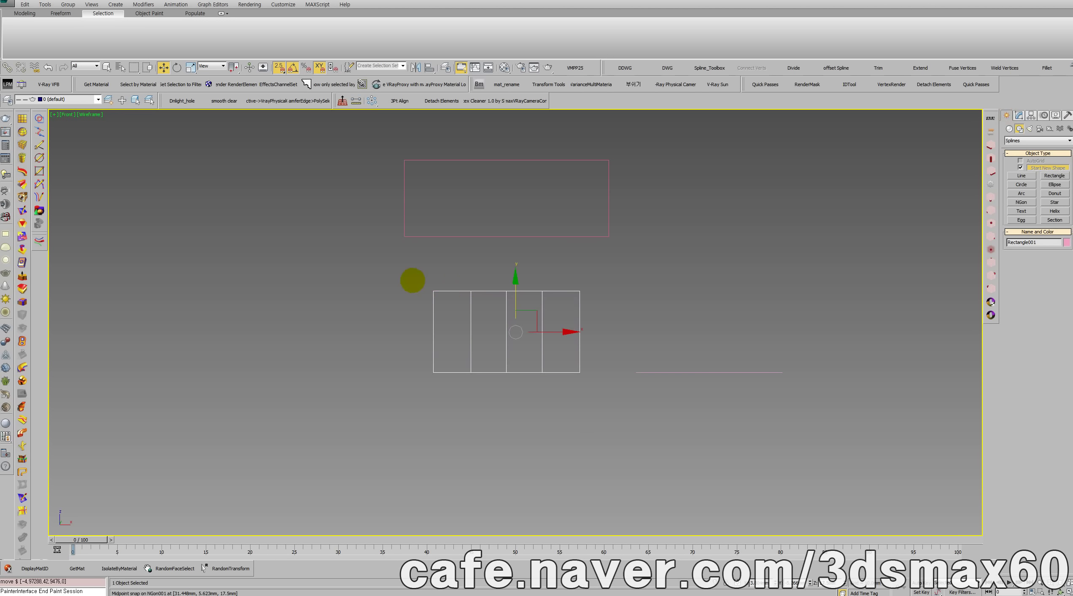
pyautogui.click(513, 329)
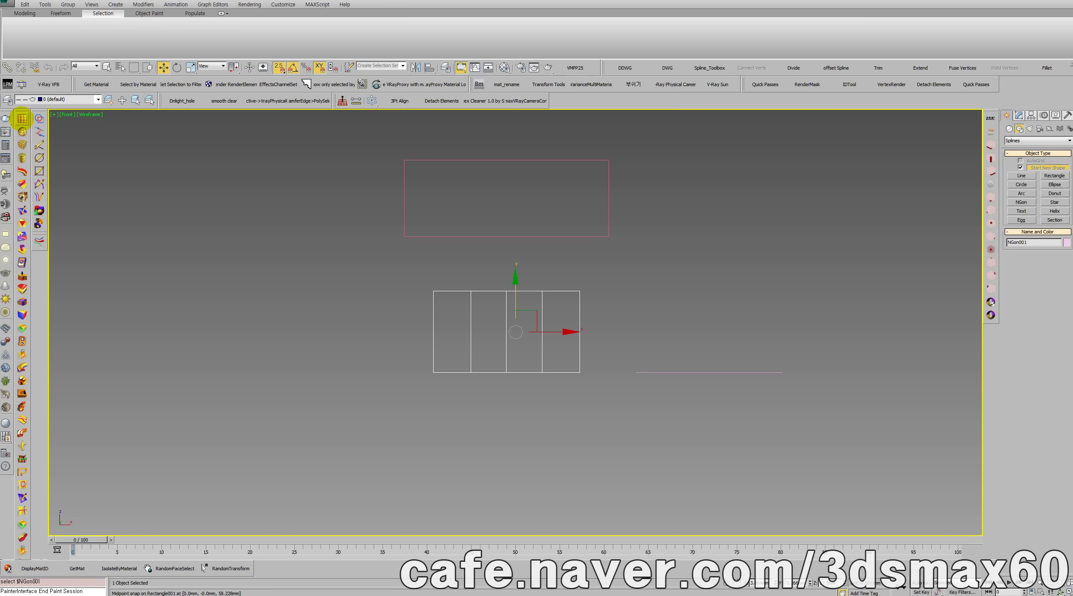
# Draw a Power Plane about 62.9 by 35 mm across the n-gon's front outline and convert it to an editable Power NURBS object.
pyautogui.click(22, 118)
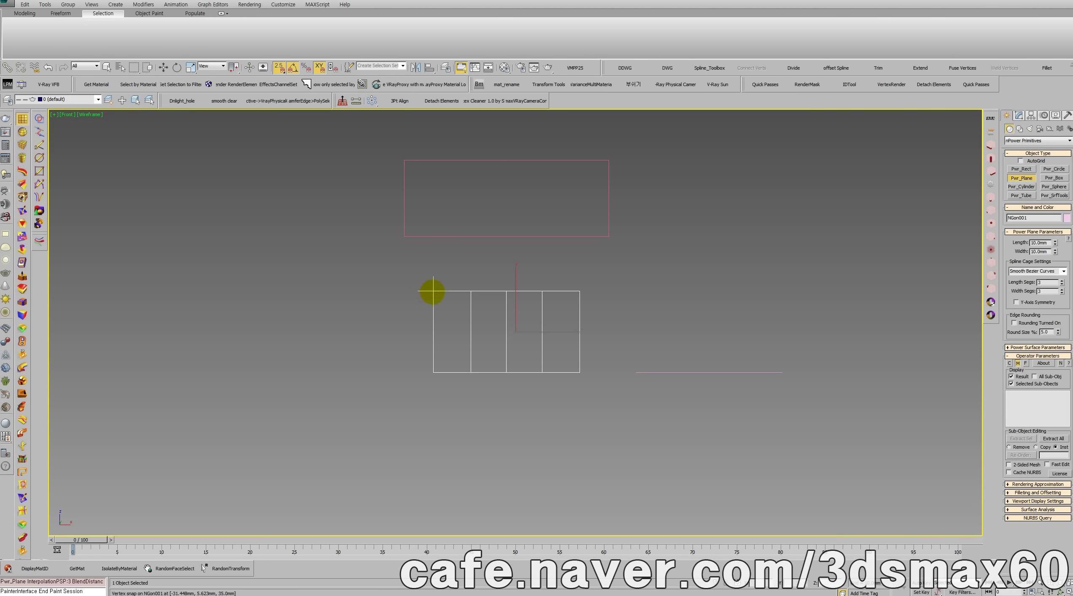
pyautogui.moveTo(455, 315); pyautogui.dragTo(579, 370)
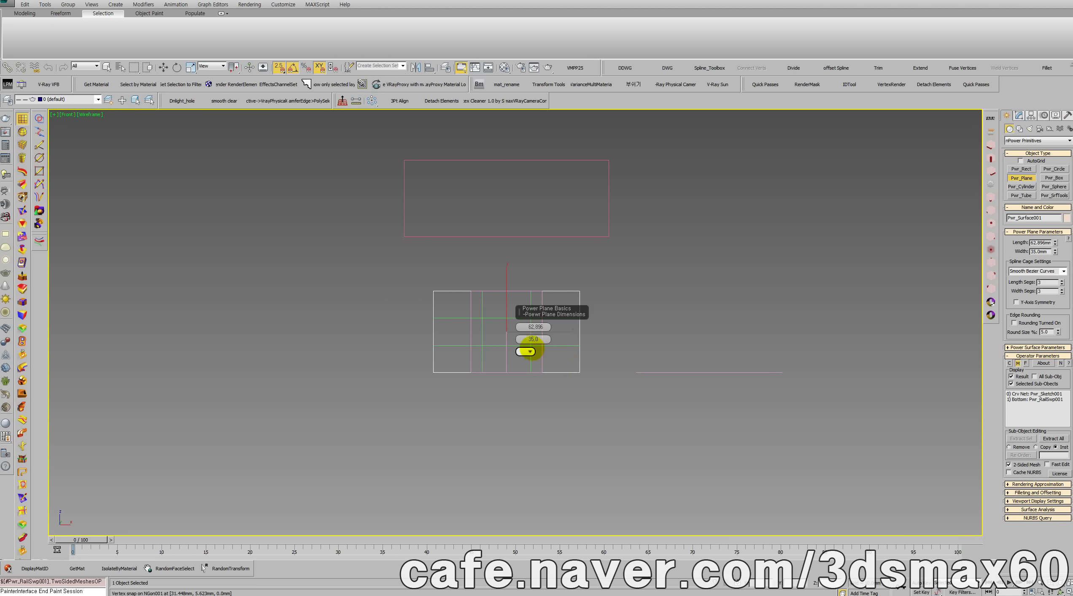
pyautogui.click(1021, 115)
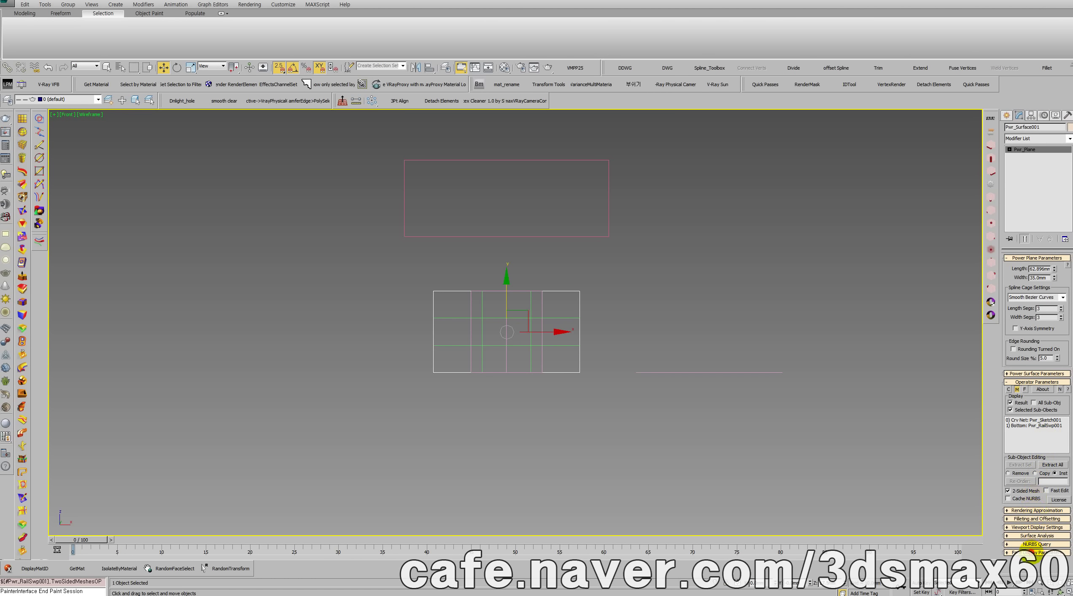
pyautogui.click(1037, 552)
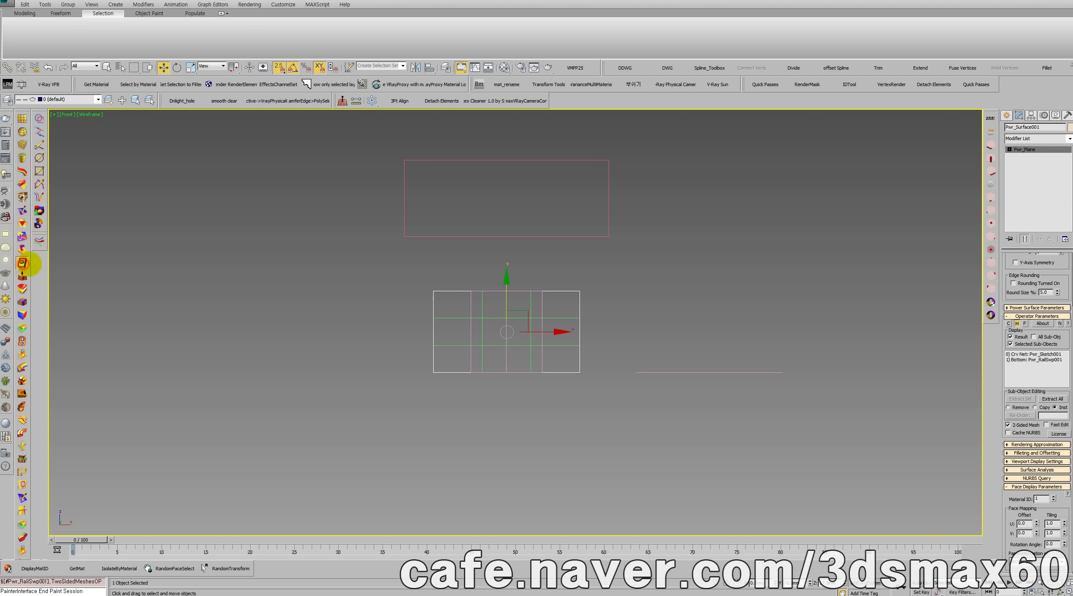
pyautogui.click(23, 263)
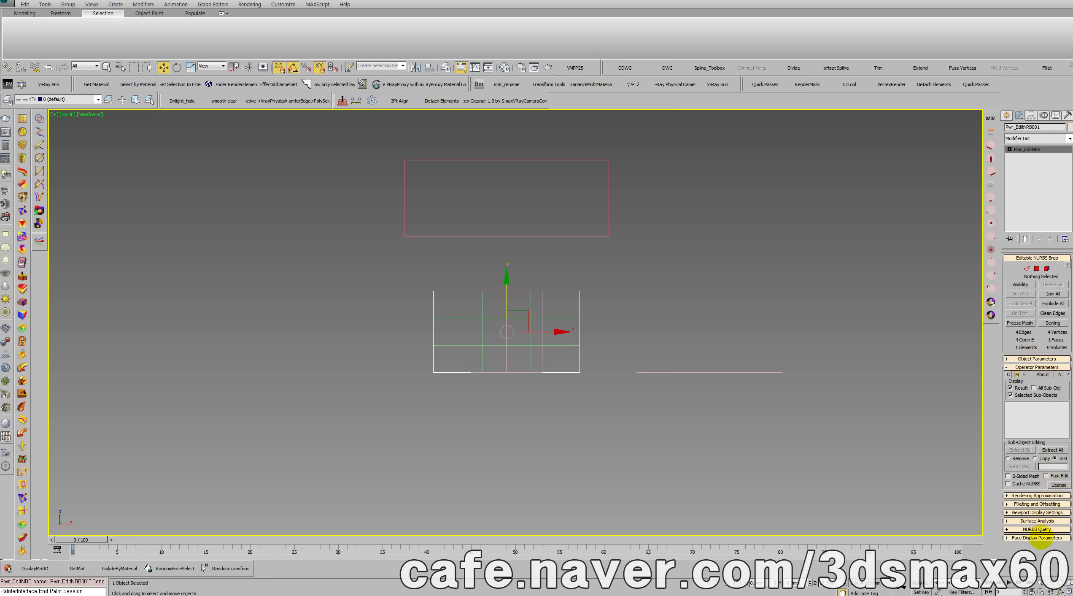
# Examine the NURBS object's face display, query, surface analysis, filleting and offsetting, and rendering approximation parameters.
pyautogui.click(1038, 538)
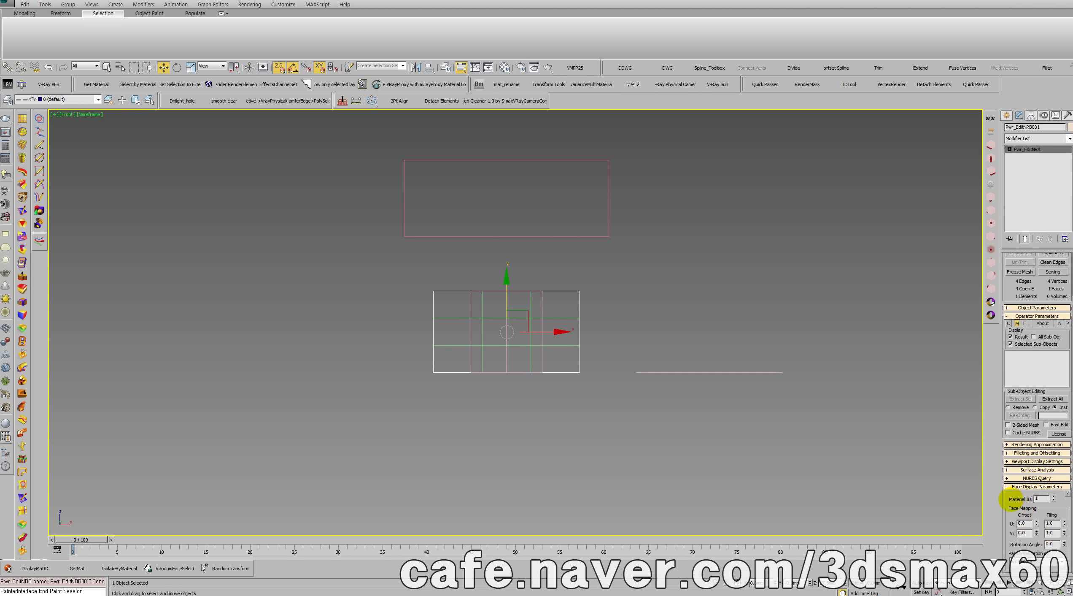
pyautogui.moveTo(1011, 499); pyautogui.dragTo(1017, 397)
pyautogui.click(1026, 468)
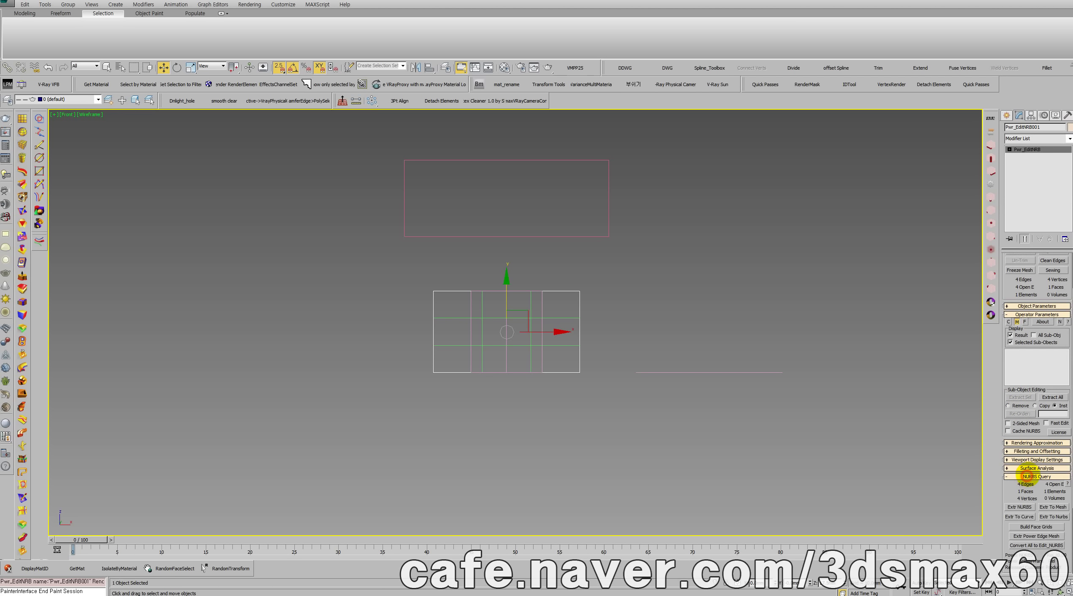
pyautogui.moveTo(1023, 472)
pyautogui.mouseDown()
pyautogui.moveTo(1009, 346)
pyautogui.moveTo(1027, 470)
pyautogui.mouseUp()
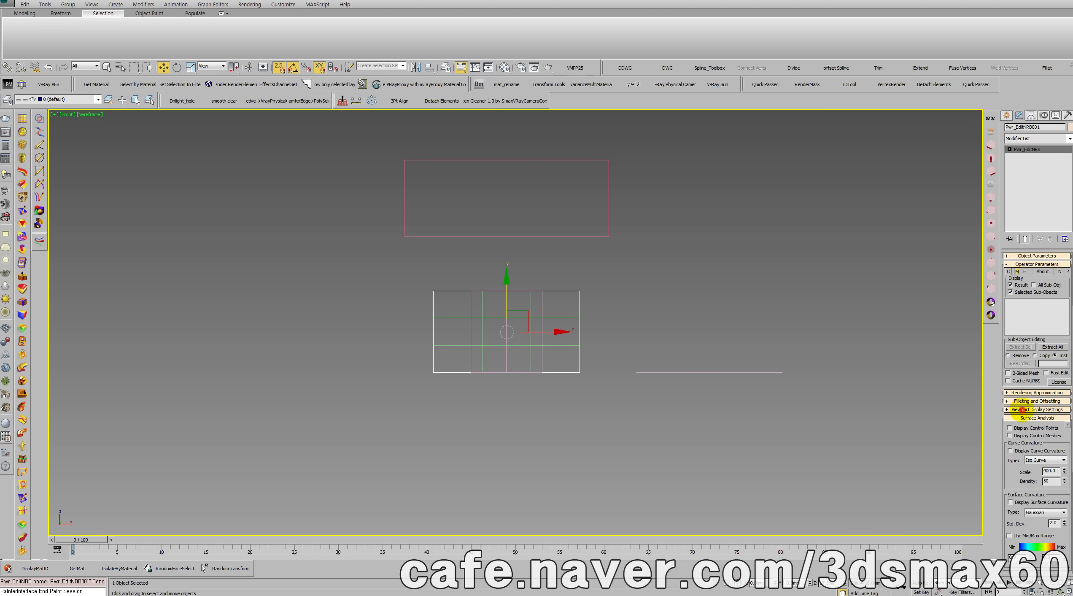
pyautogui.click(1022, 409)
pyautogui.click(1021, 401)
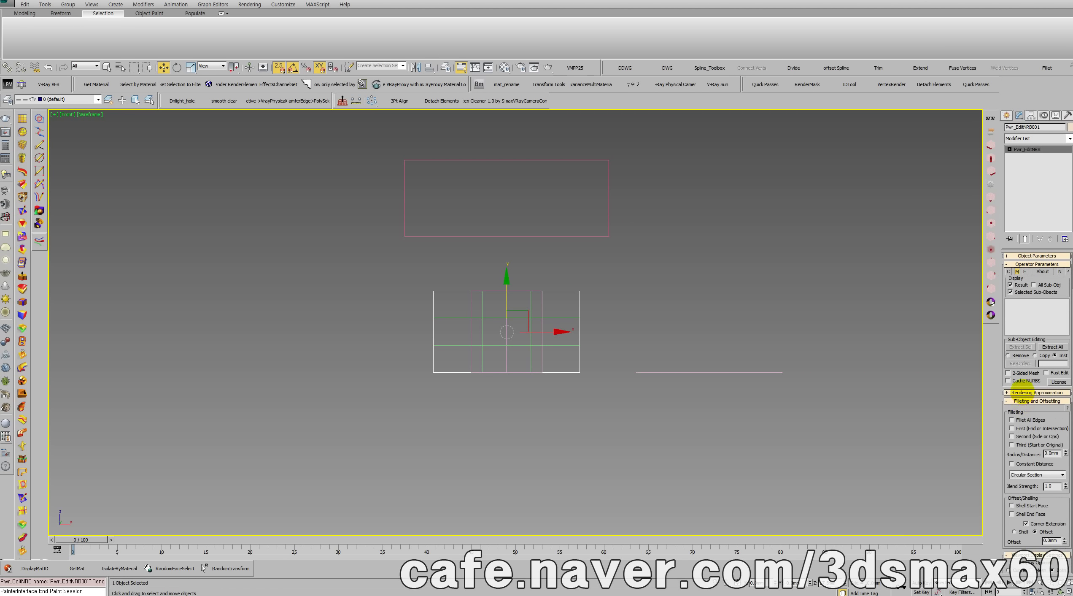
pyautogui.click(1029, 392)
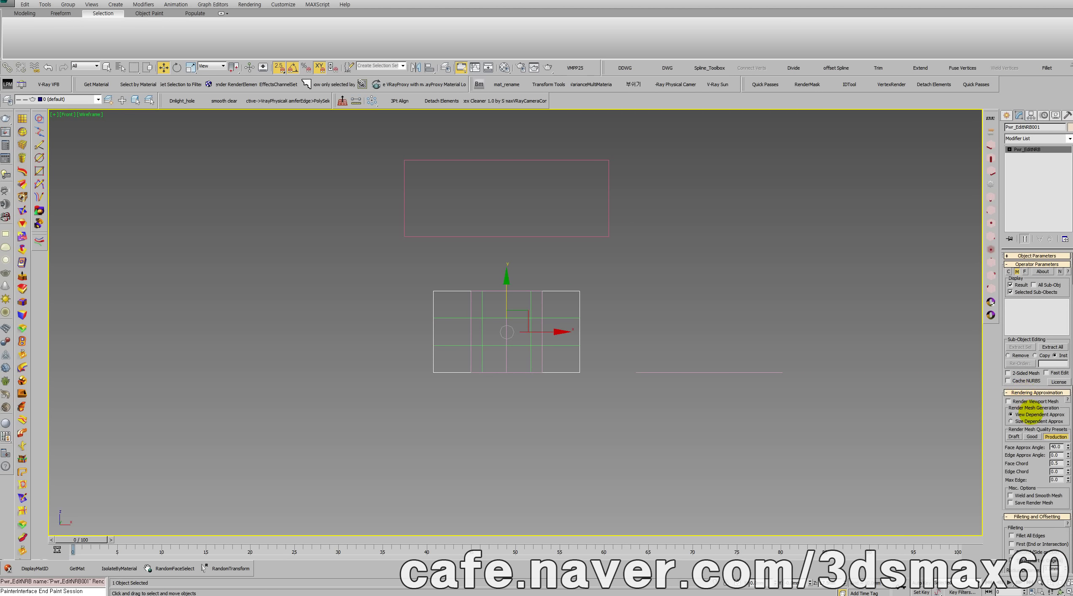
pyautogui.moveTo(1004, 341); pyautogui.dragTo(1025, 517)
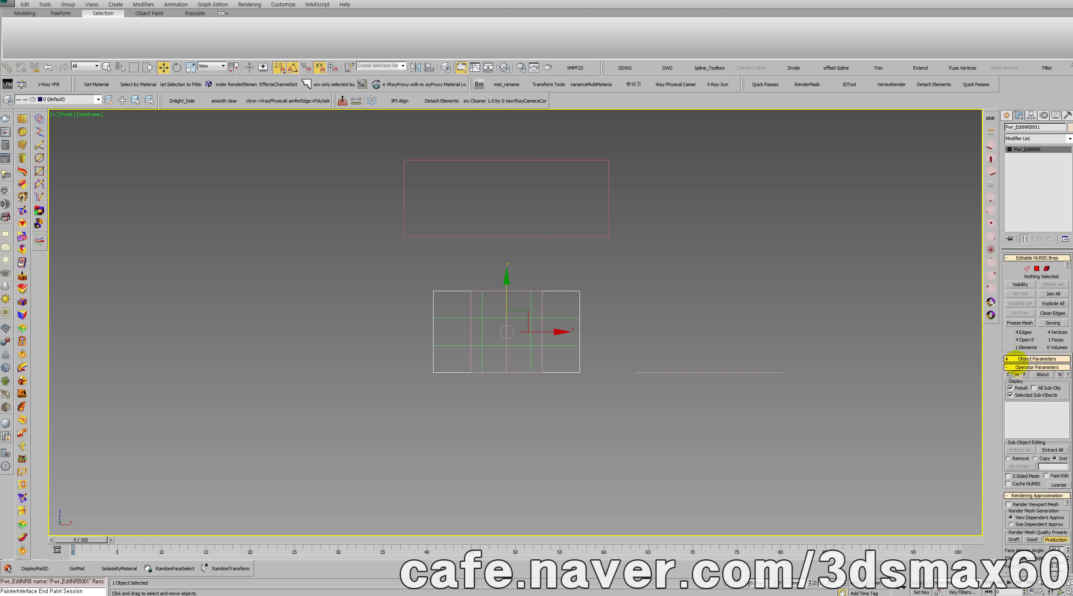
# Delete the converted NURBS plane and the leftover Power Sketch over the n-gon.
pyautogui.click(610, 343)
pyautogui.press('Delete')
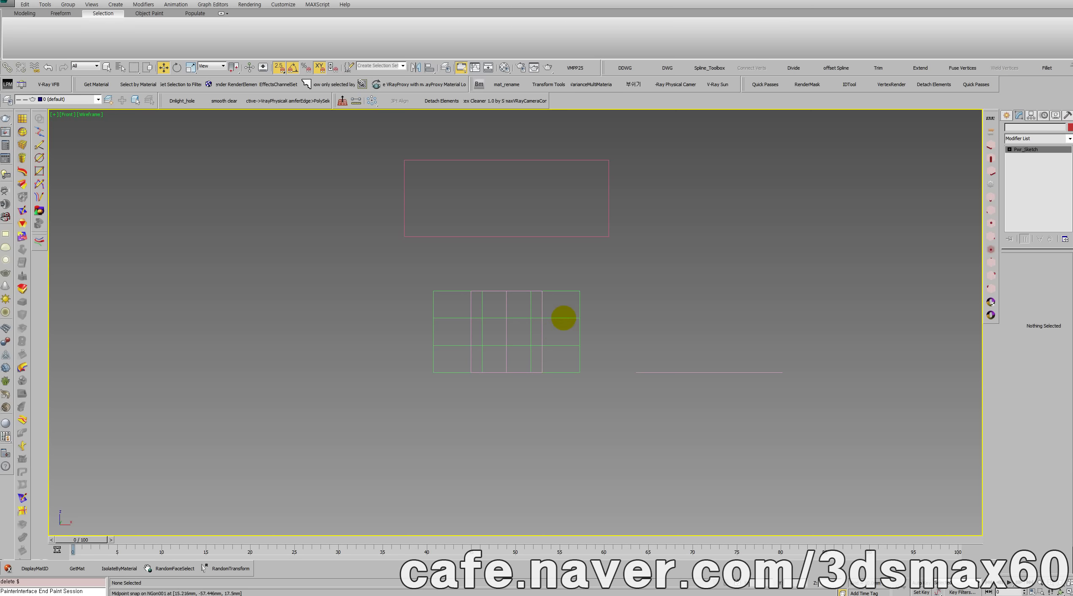
pyautogui.click(564, 318)
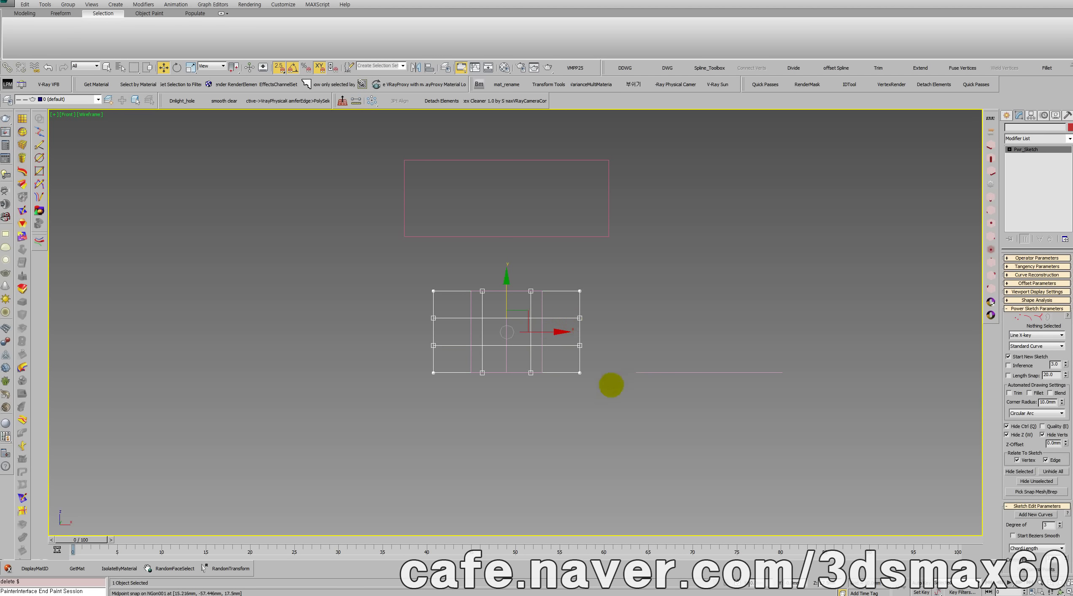
pyautogui.moveTo(605, 387); pyautogui.dragTo(524, 310)
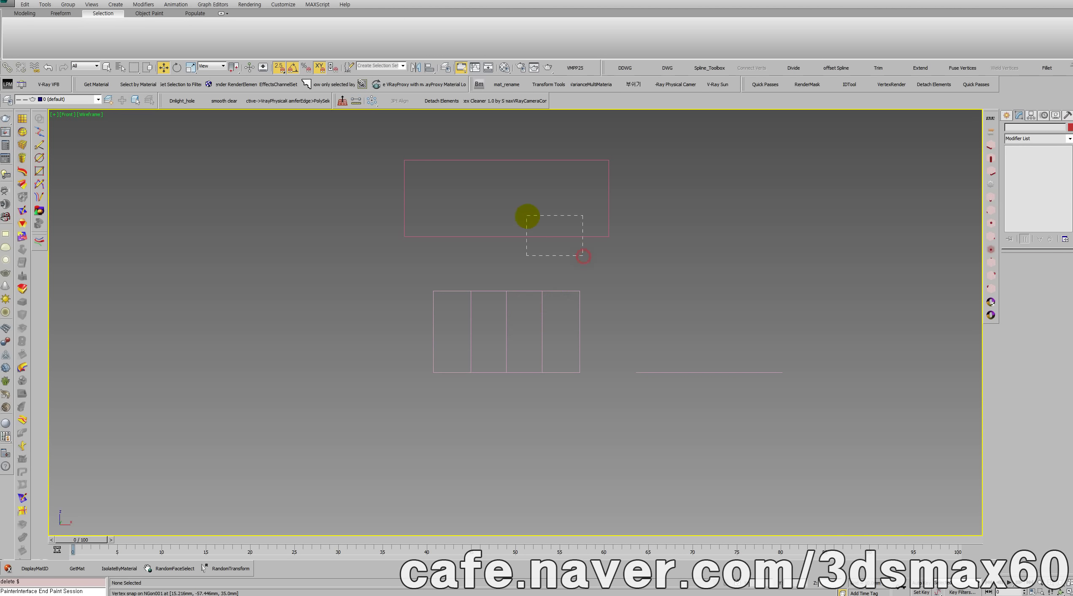
# Refine the rectangle spline with a new vertex at the midpoint of its lower edge.
pyautogui.click(508, 236)
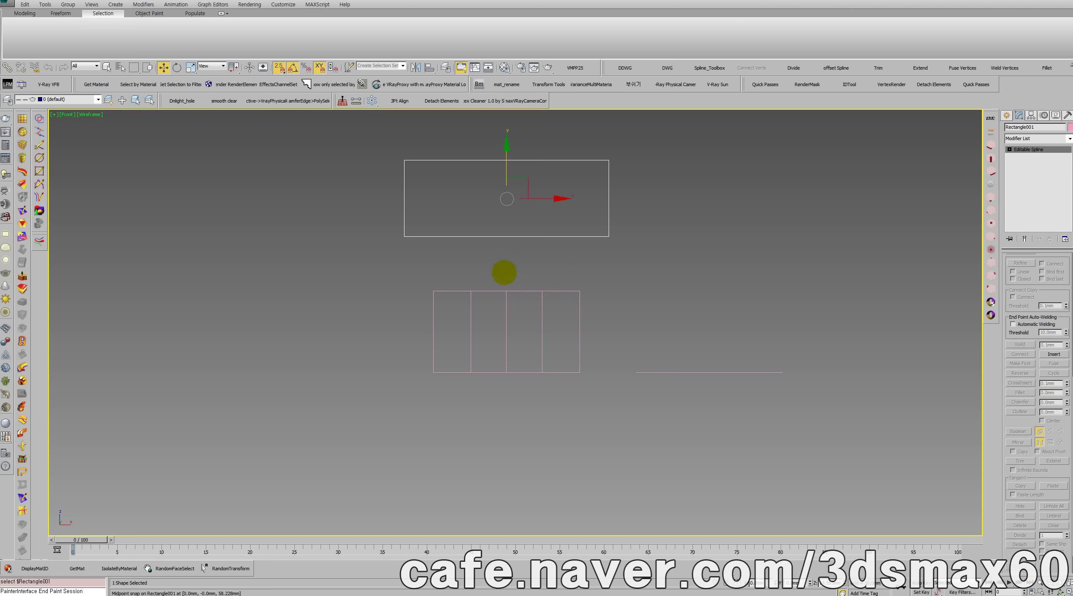
pyautogui.press('2')
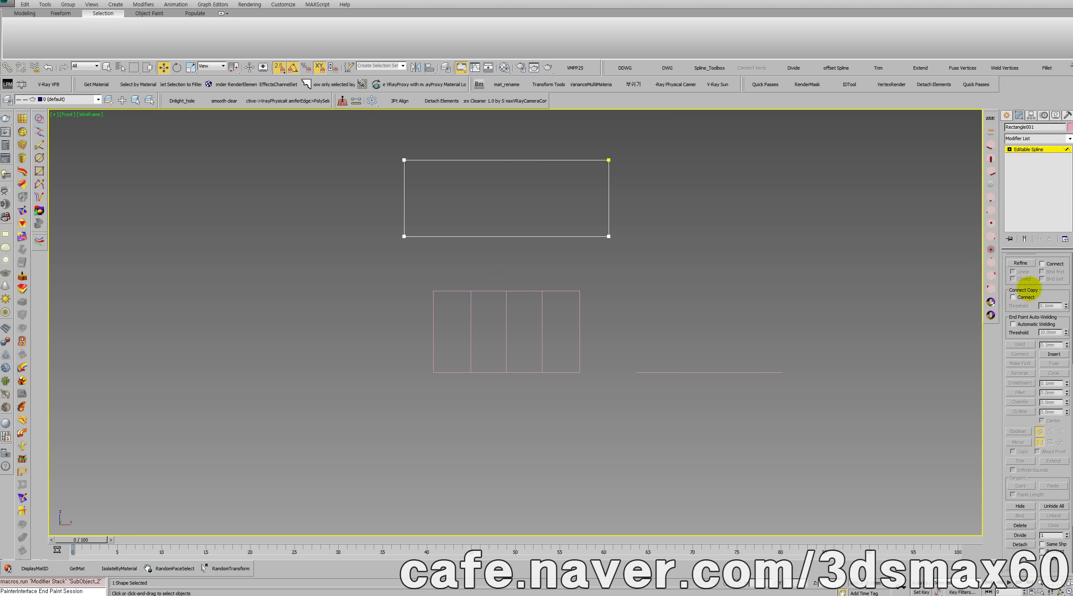
pyautogui.moveTo(1037, 275); pyautogui.dragTo(1061, 456)
pyautogui.press('1')
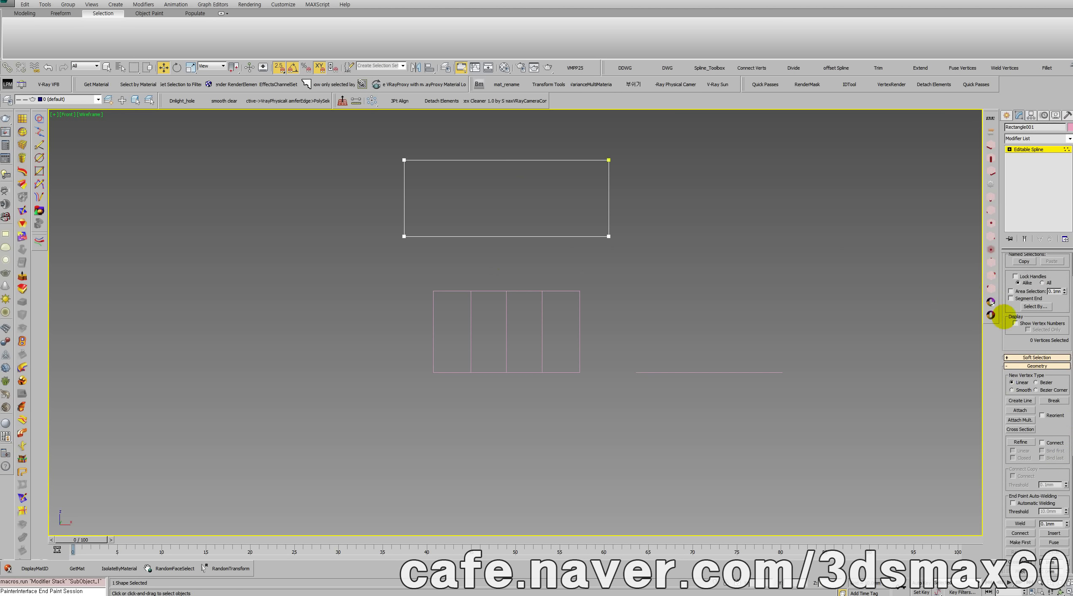
pyautogui.moveTo(1014, 340); pyautogui.dragTo(1013, 359)
pyautogui.scroll(-3, 1013, 357)
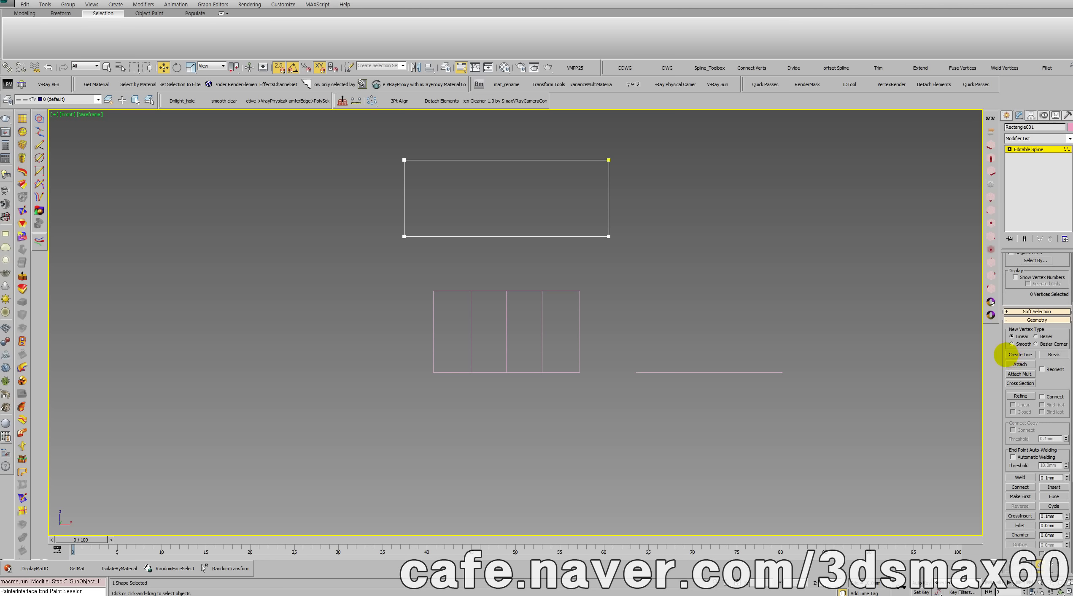
pyautogui.moveTo(1051, 379); pyautogui.dragTo(1045, 316)
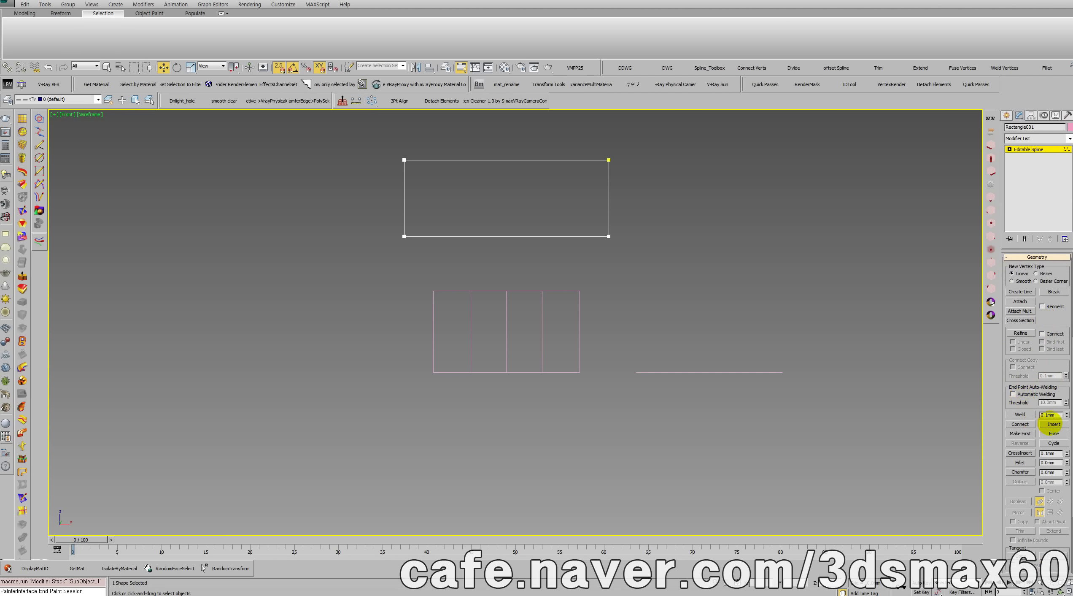
pyautogui.click(1020, 333)
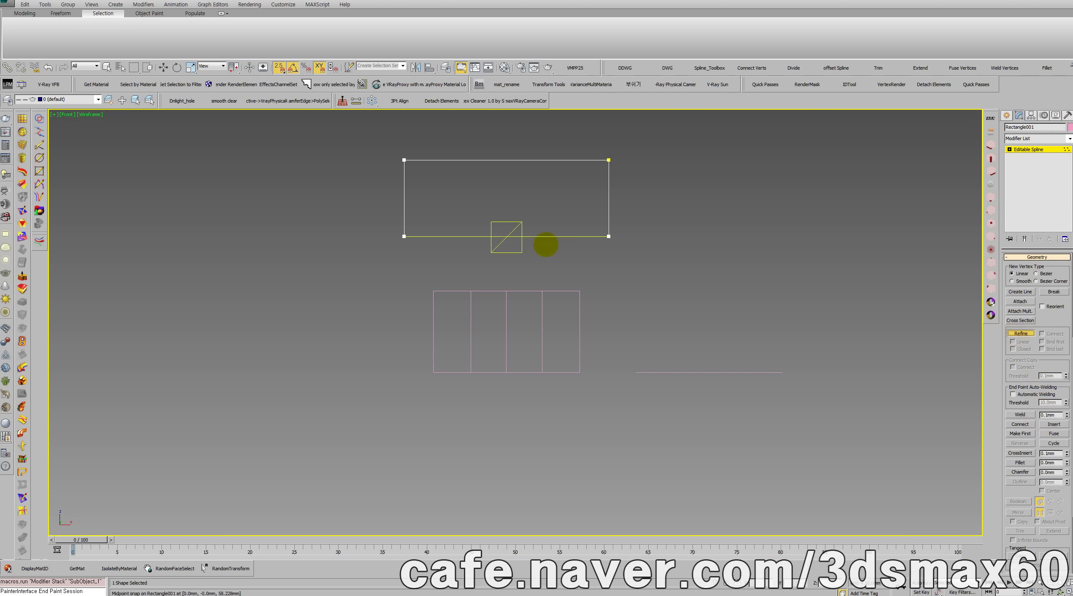
pyautogui.click(506, 236)
pyautogui.press('w')
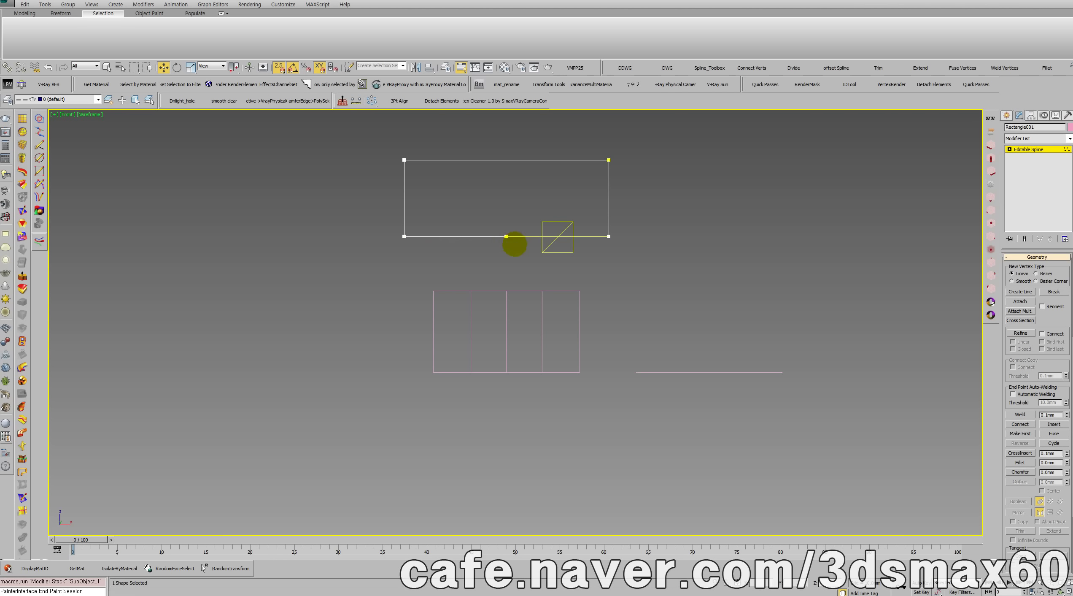
# Align the new lower-edge vertex to the rectangle's center in X position only.
pyautogui.click(507, 238)
pyautogui.hotkey('alt', 'a')
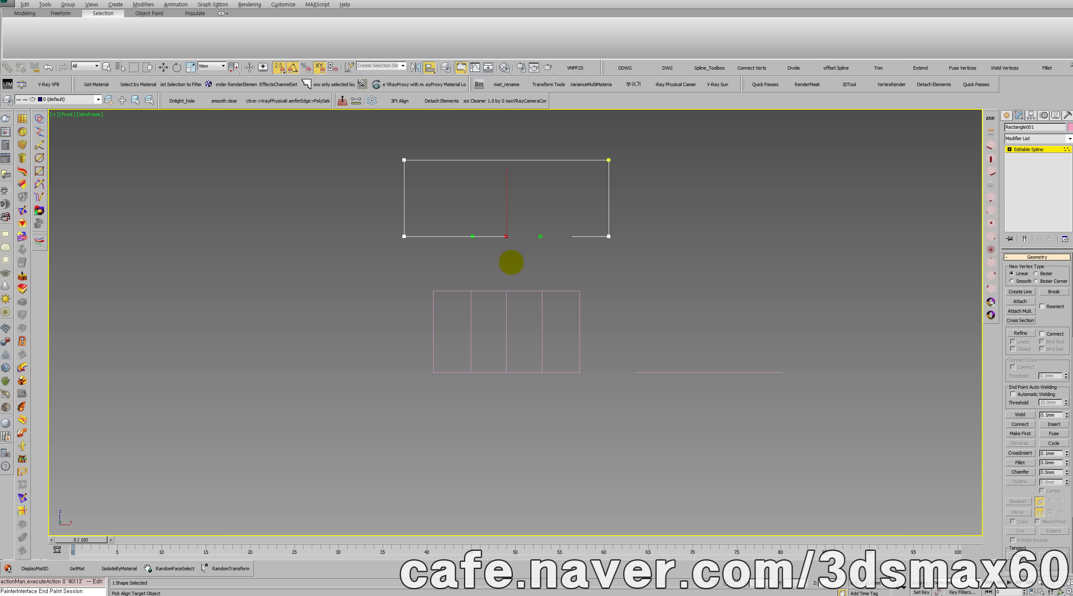
pyautogui.click(575, 237)
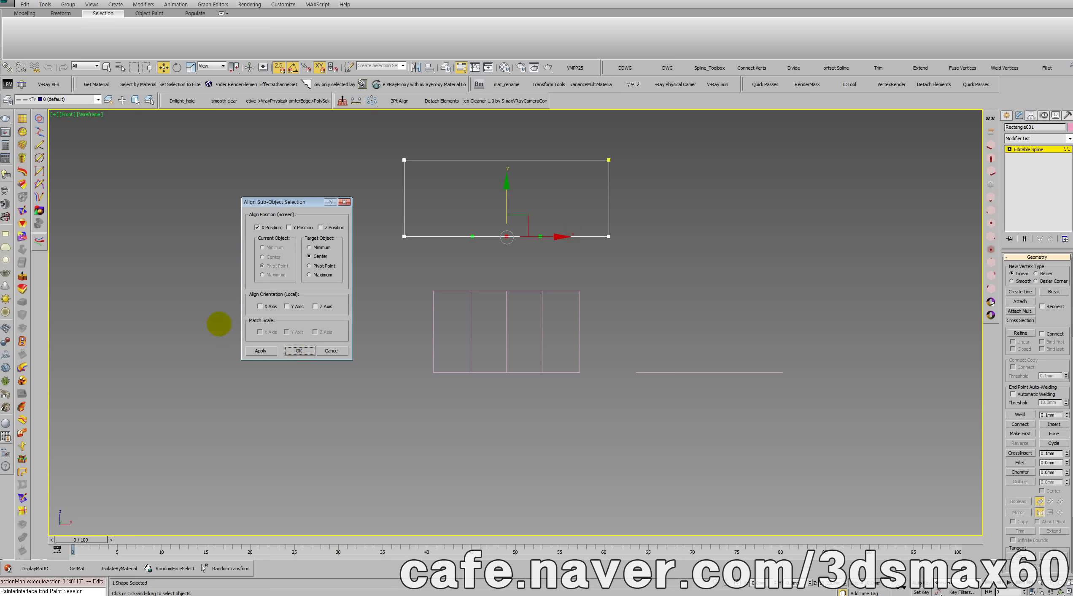
pyautogui.click(308, 351)
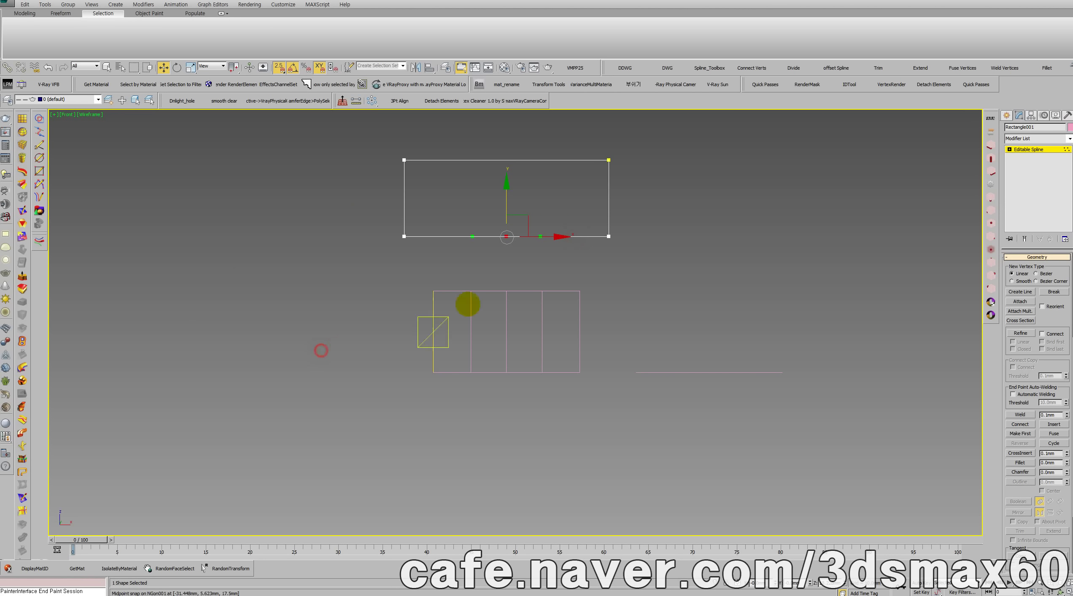
# Pull the lower edge's middle vertex downward, turn snapping off, and try to stretch its right tangent handle.
pyautogui.moveTo(505, 204); pyautogui.dragTo(509, 261)
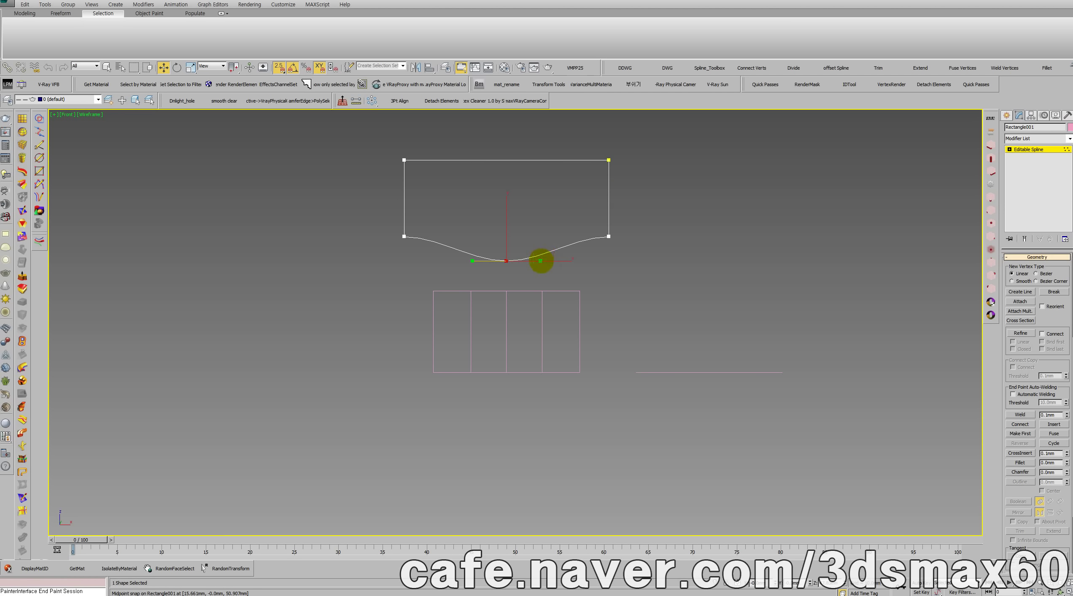
pyautogui.click(279, 66)
pyautogui.moveTo(562, 260)
pyautogui.mouseDown()
pyautogui.moveTo(590, 261)
pyautogui.moveTo(561, 264)
pyautogui.moveTo(582, 264)
pyautogui.mouseUp()
pyautogui.rightClick(581, 265)
# Convert the middle vertex to Bezier and lengthen its tangent handles symmetrically to broaden the curve.
pyautogui.rightClick(505, 257)
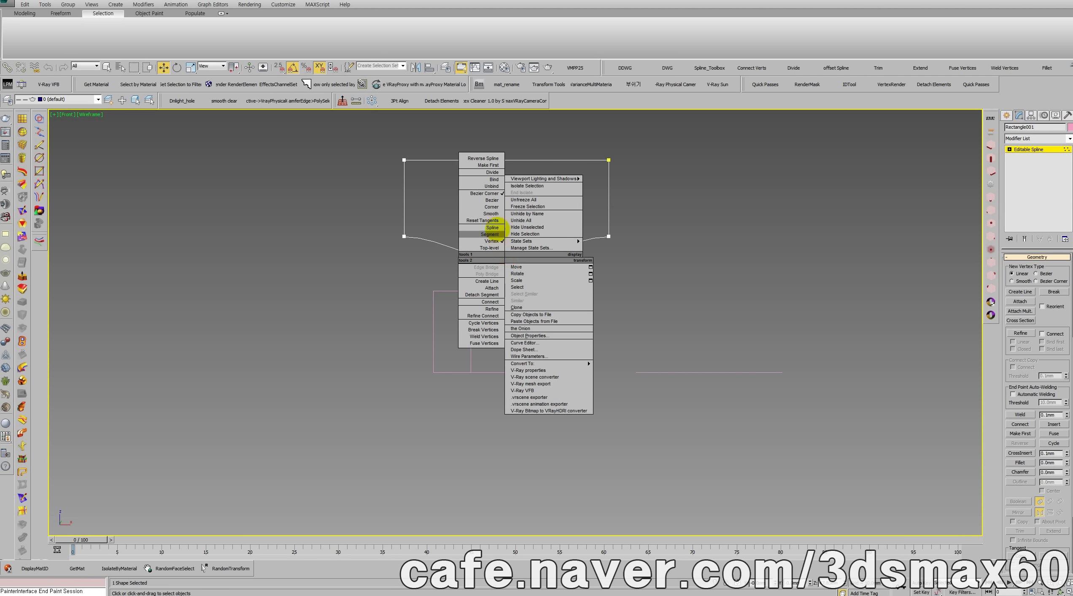
pyautogui.click(494, 201)
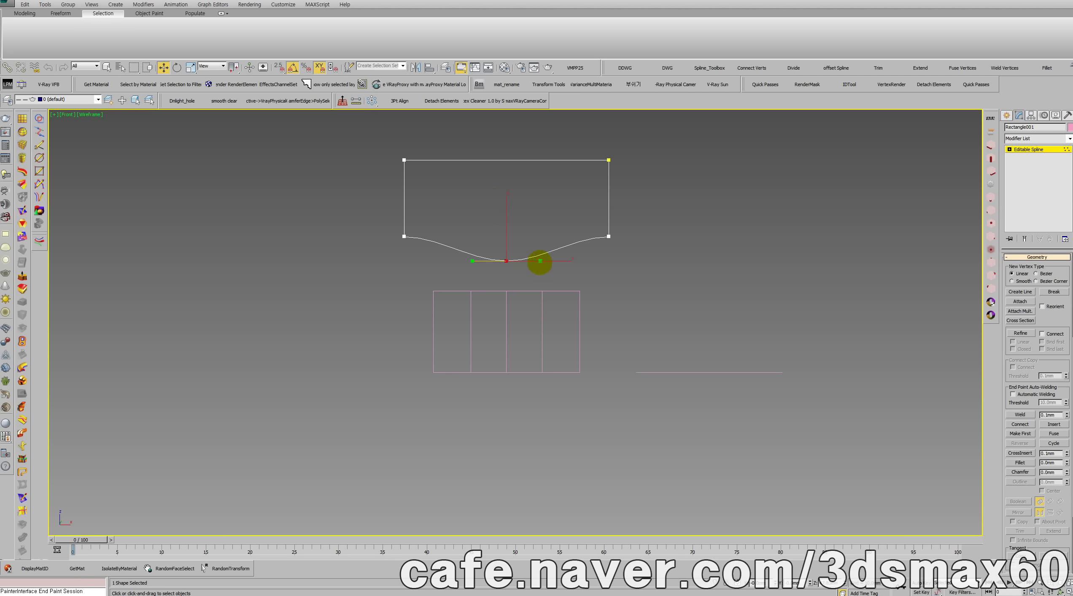
pyautogui.moveTo(550, 259); pyautogui.dragTo(566, 259)
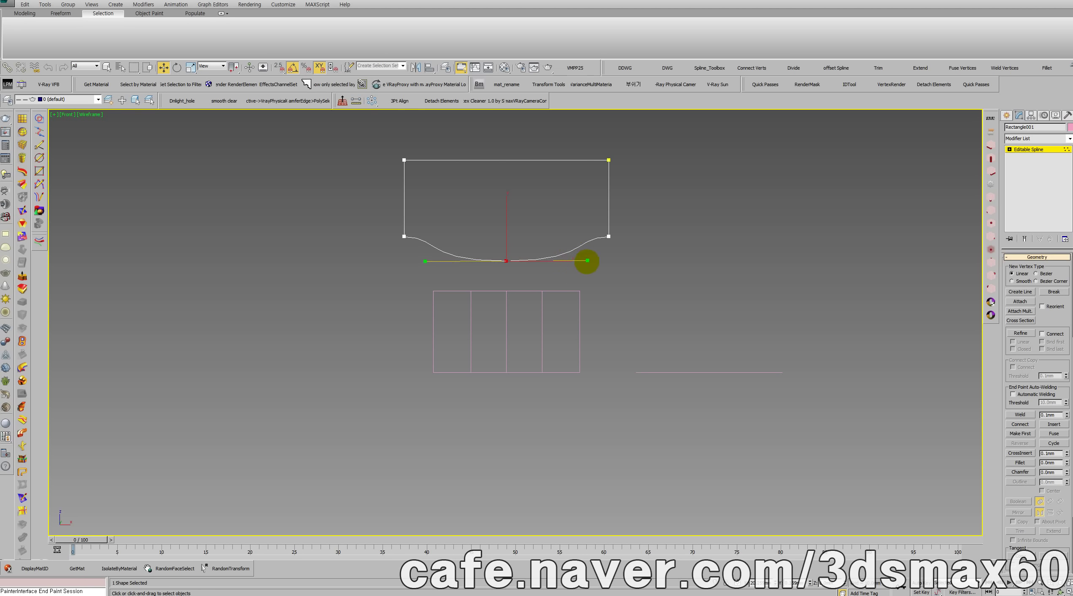
# Move the middle vertex of the rectangle spline's lower edge upward so the edge arches into the shape.
pyautogui.moveTo(630, 243); pyautogui.dragTo(578, 256)
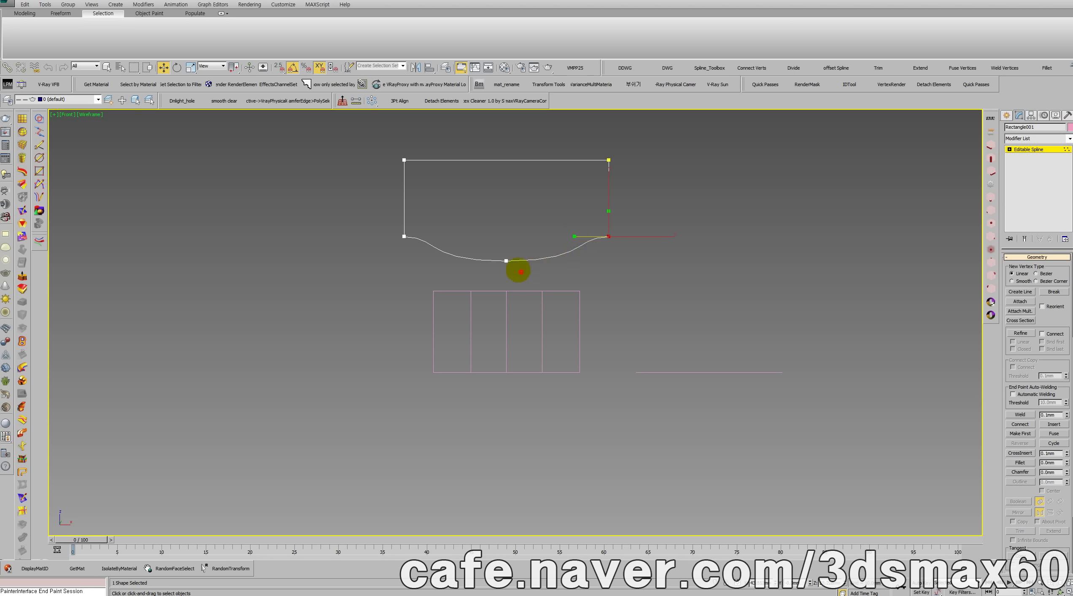
pyautogui.moveTo(517, 270); pyautogui.dragTo(495, 241)
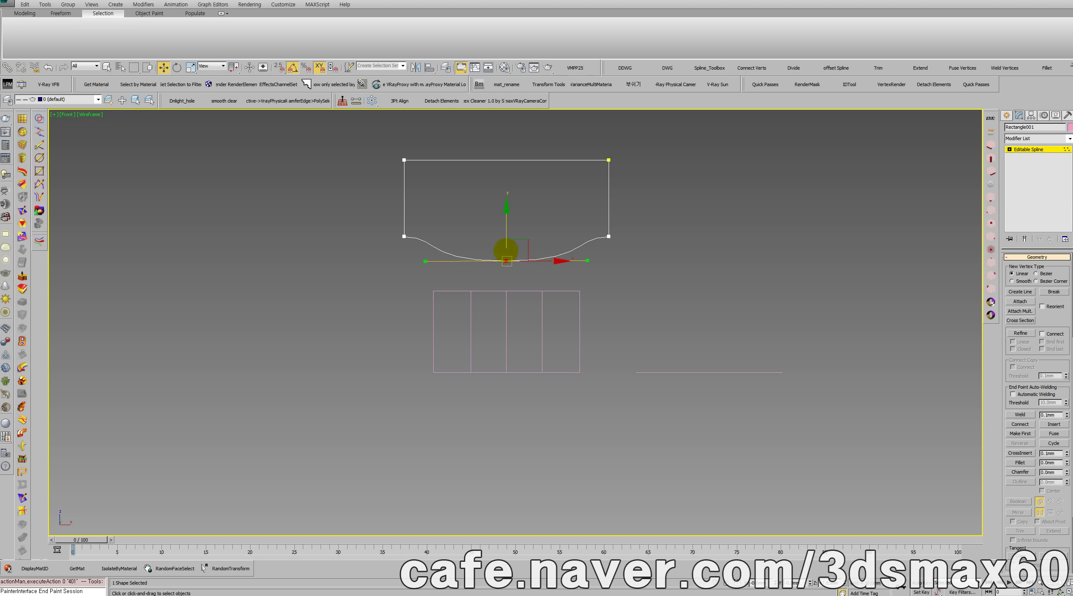
pyautogui.moveTo(504, 224); pyautogui.dragTo(509, 177)
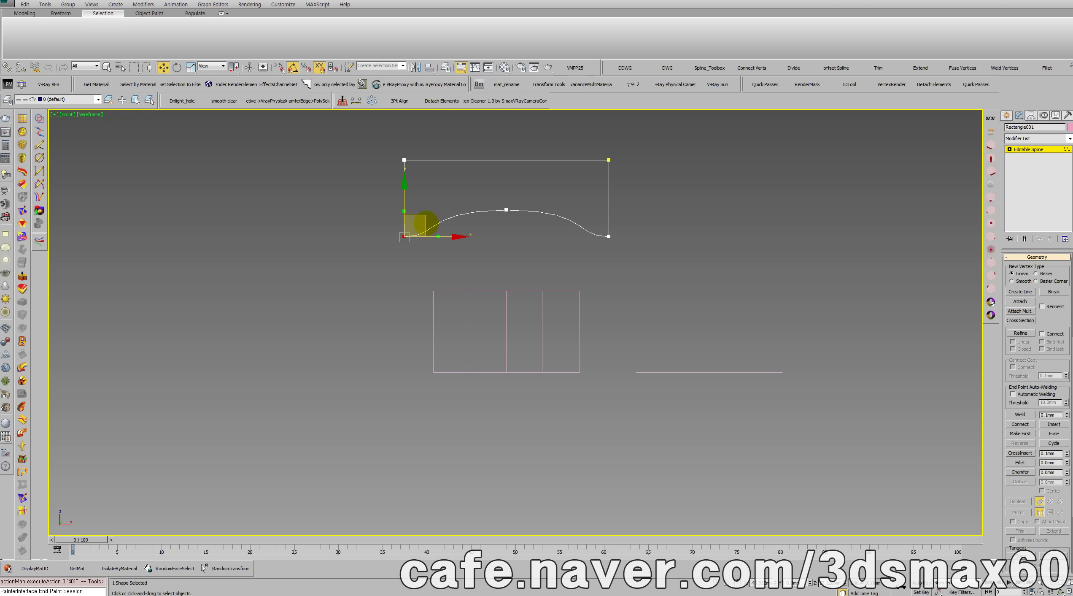
# Raise the inner tangent handles of both lower corner vertices to angle the arch's ends, and leave vertex editing.
pyautogui.moveTo(426, 223); pyautogui.dragTo(433, 229)
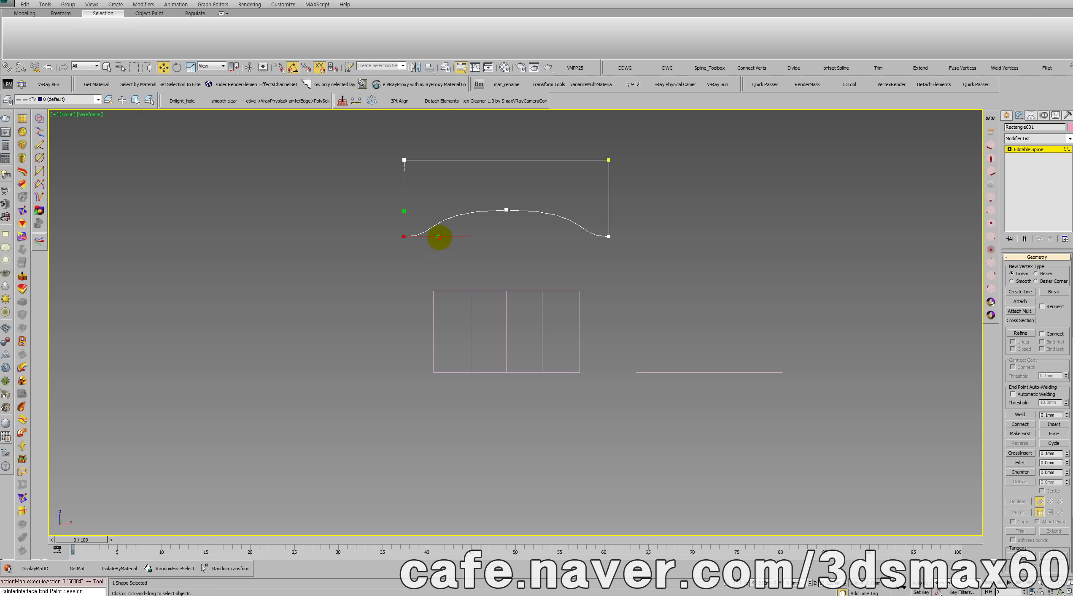
pyautogui.moveTo(437, 236); pyautogui.dragTo(439, 220)
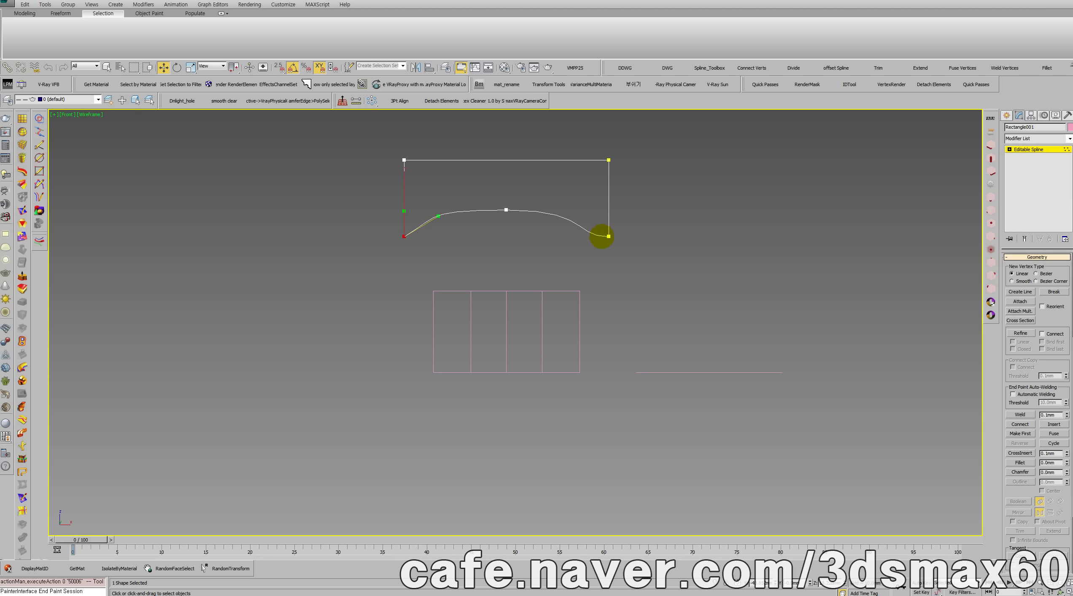
pyautogui.click(609, 237)
pyautogui.moveTo(575, 236); pyautogui.dragTo(574, 219)
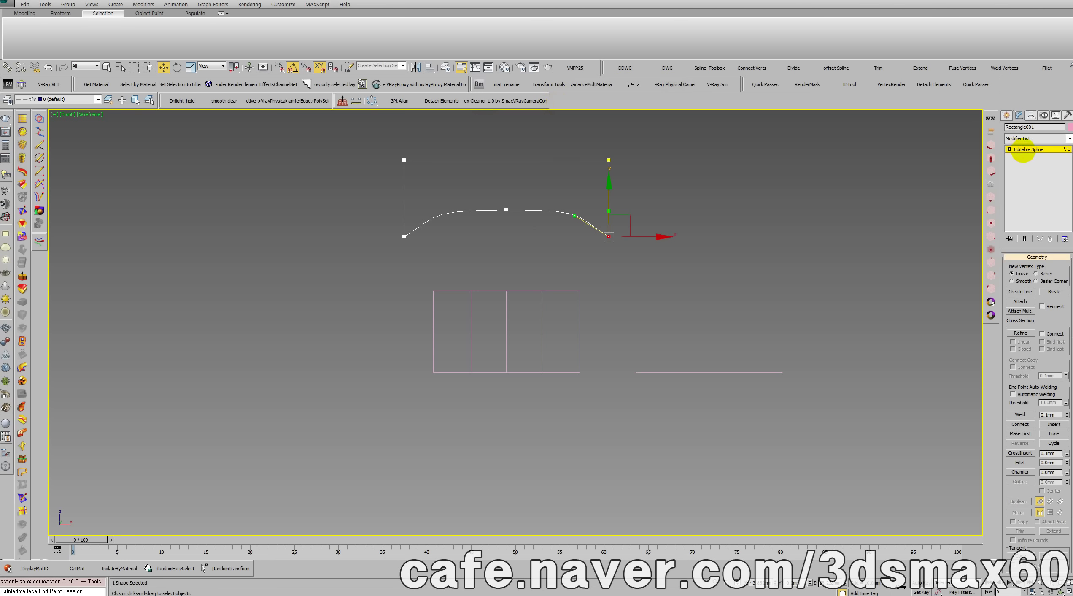
pyautogui.click(1023, 151)
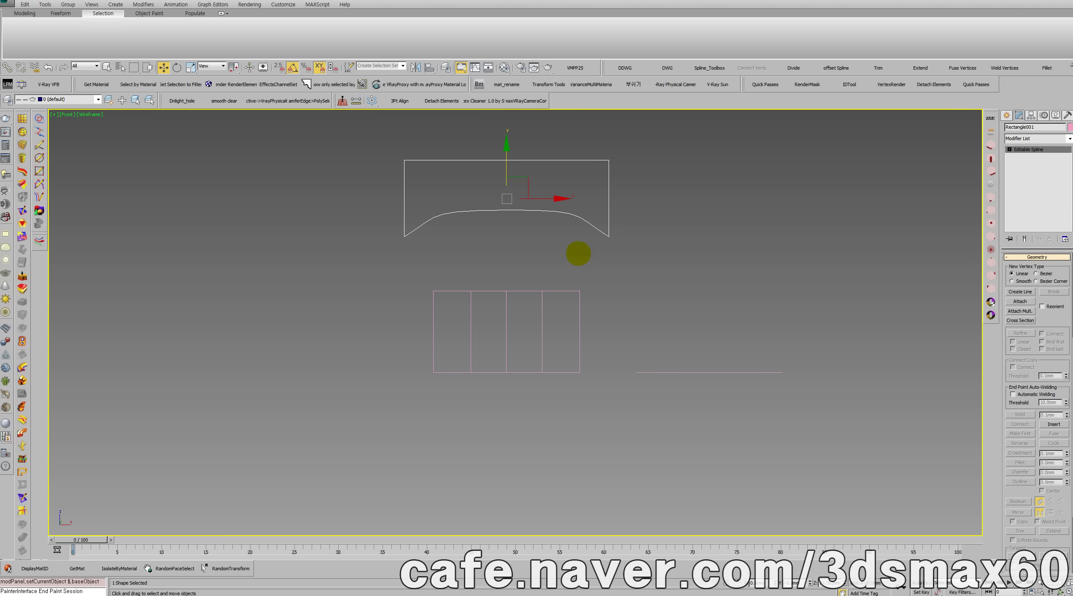
# Raise the arch's middle vertex slightly, shorten its tangent handles symmetrically, and leave vertex editing.
pyautogui.press('1')
pyautogui.click(506, 209)
pyautogui.moveTo(507, 210); pyautogui.dragTo(507, 200)
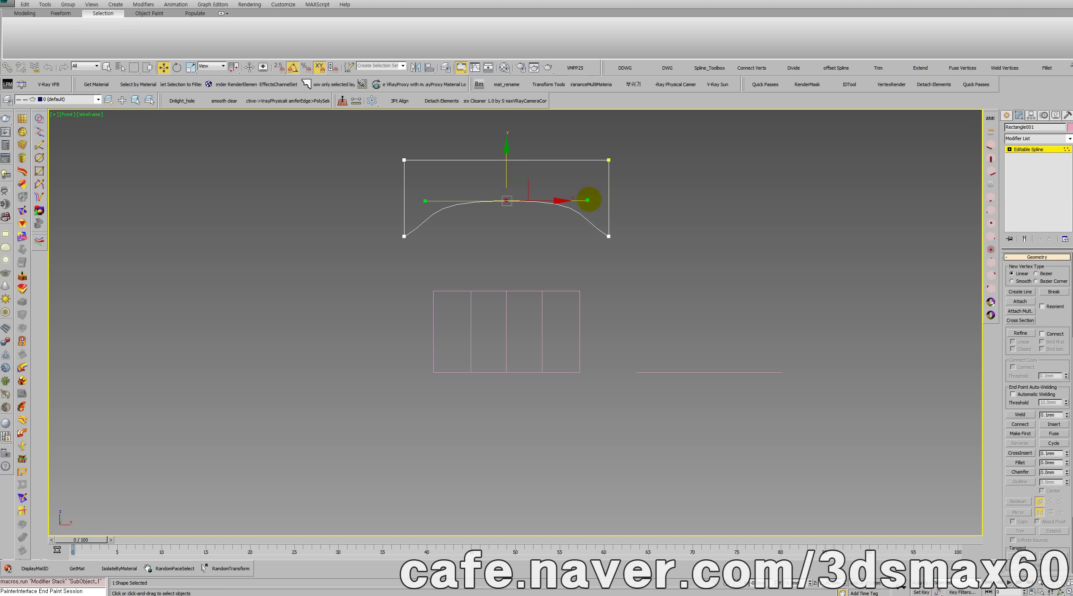
pyautogui.moveTo(588, 200); pyautogui.dragTo(588, 201)
pyautogui.hotkey('ctrl', 'z')
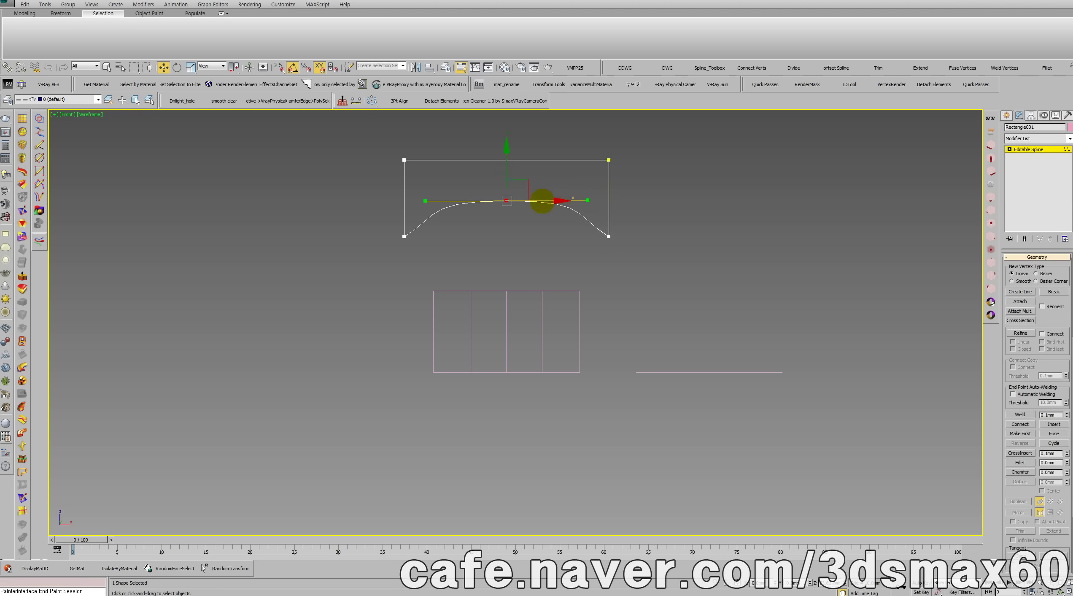
pyautogui.moveTo(586, 200); pyautogui.dragTo(566, 199)
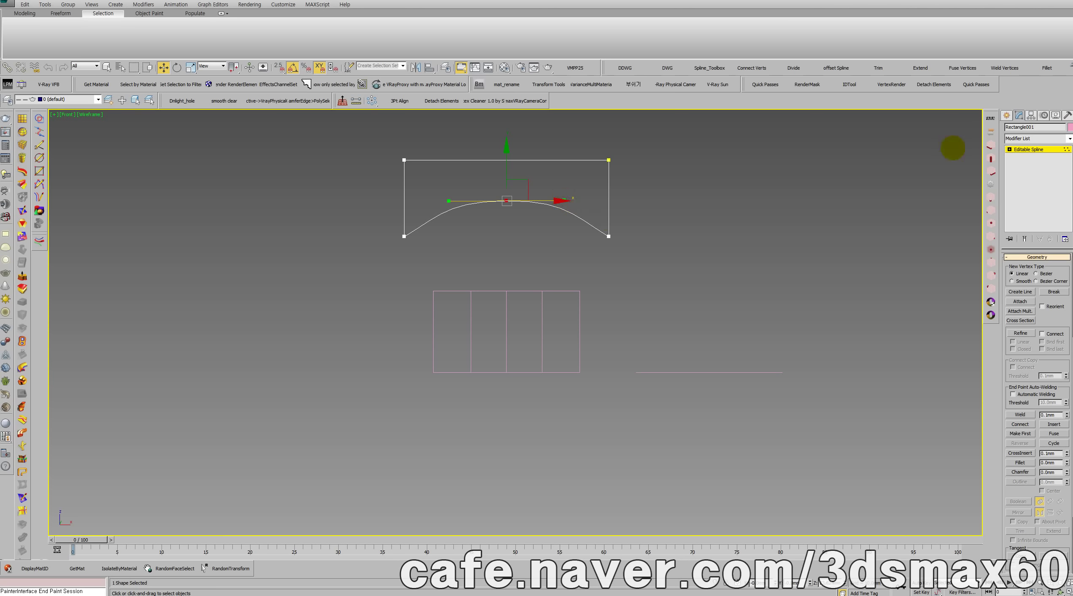
pyautogui.click(1027, 149)
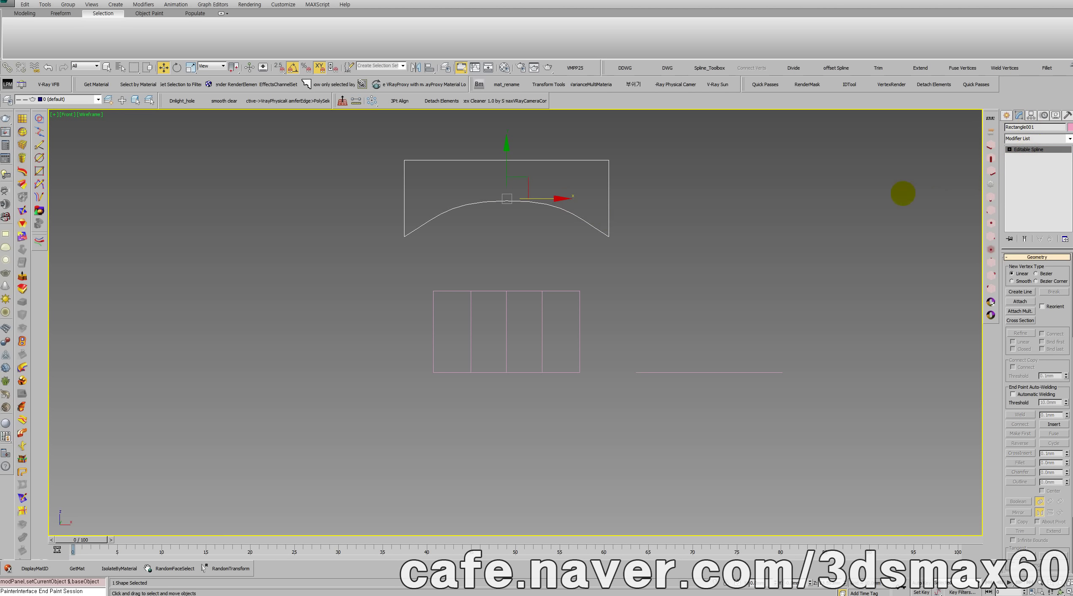
# Move the arched spline about 93 mm along negative Y, in front of the extruded arrow, in a perspective view.
pyautogui.moveTo(584, 207); pyautogui.dragTo(567, 240, button='middle')
pyautogui.hotkey('ctrl', 'r')
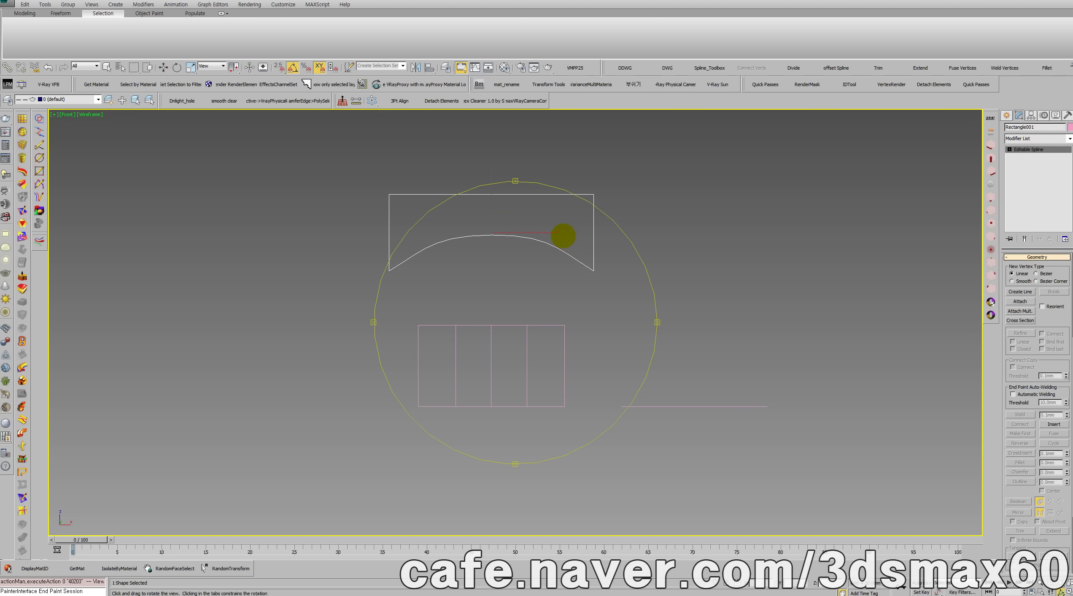
pyautogui.moveTo(572, 227); pyautogui.dragTo(538, 285)
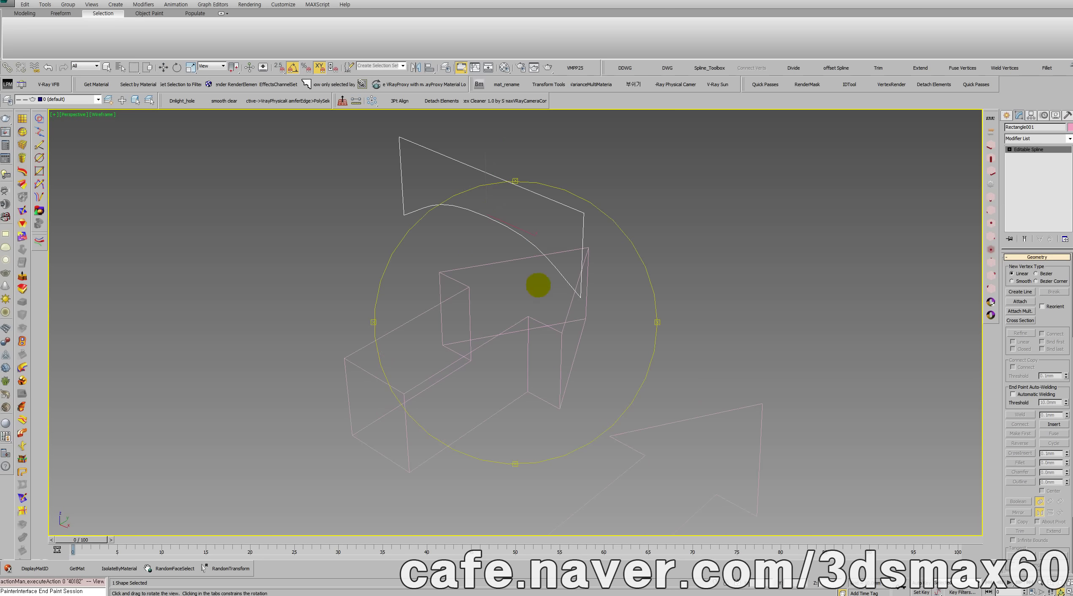
pyautogui.press('w')
pyautogui.moveTo(522, 197); pyautogui.dragTo(347, 350)
pyautogui.scroll(-5, 432, 330)
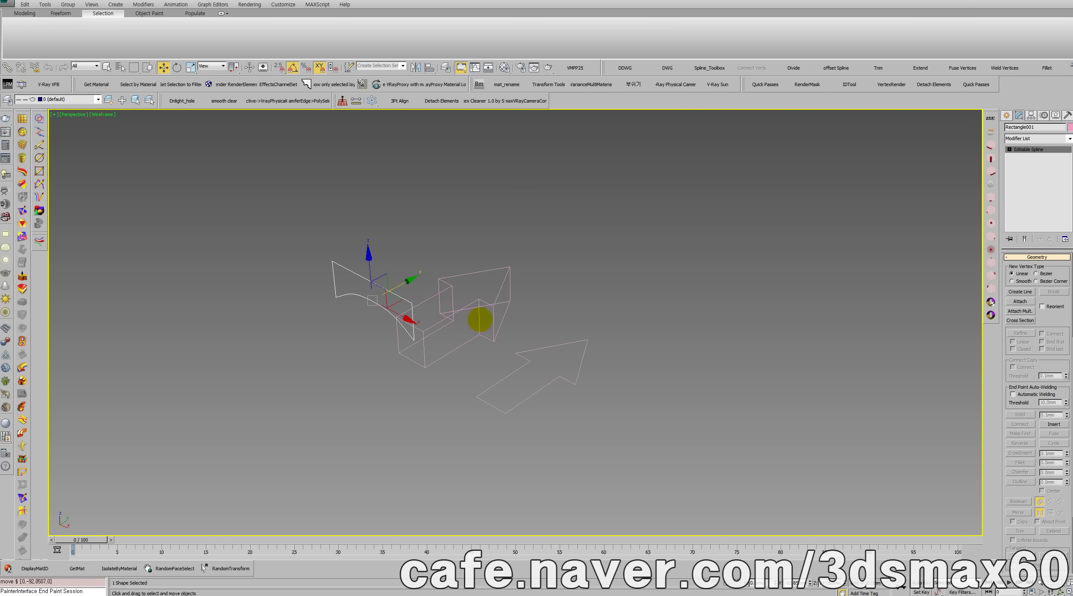
# Lower the arched spline about 45 mm in the front view so its curve crosses the extruded arrow's upper part.
pyautogui.click(491, 265)
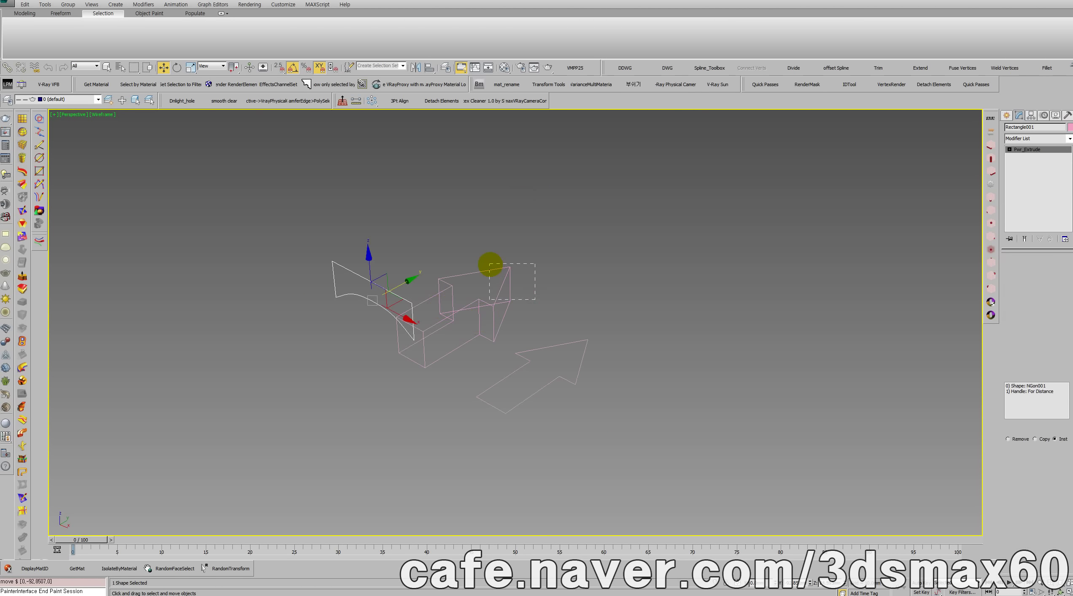
pyautogui.hotkey('ctrl', 'r')
pyautogui.moveTo(491, 265); pyautogui.dragTo(535, 293)
pyautogui.press('f')
pyautogui.hotkey('ctrl', 'alt', 'z')
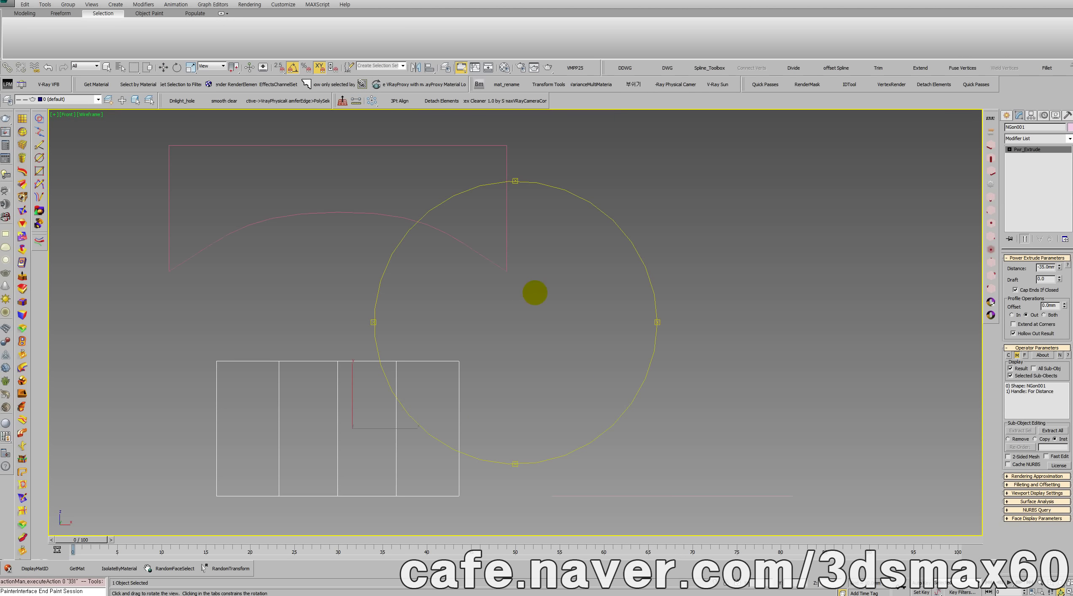
pyautogui.rightClick(345, 228)
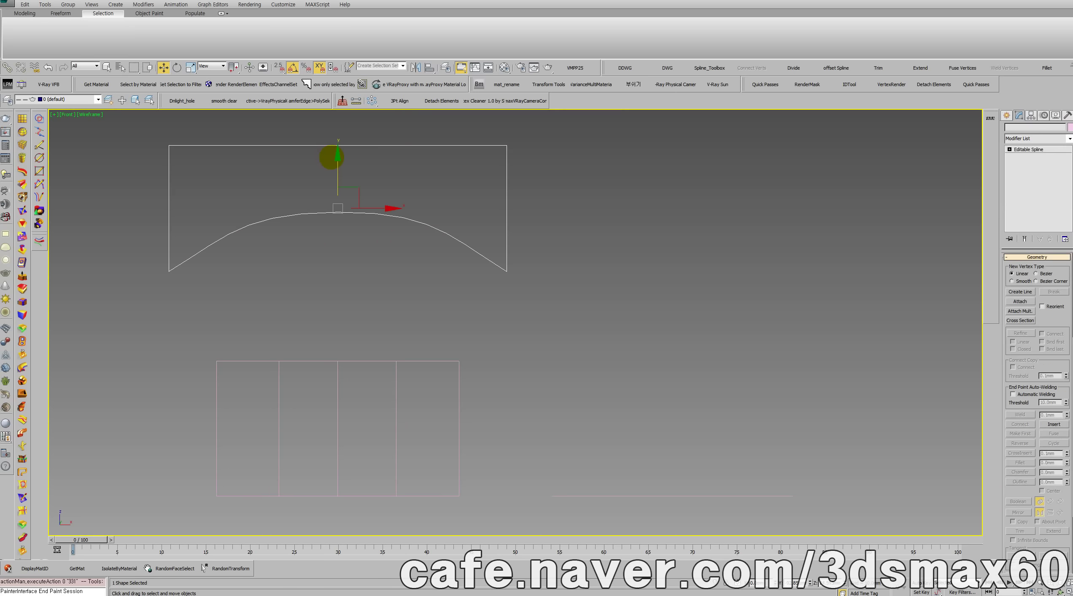
pyautogui.click(331, 158)
pyautogui.moveTo(332, 163); pyautogui.dragTo(334, 337)
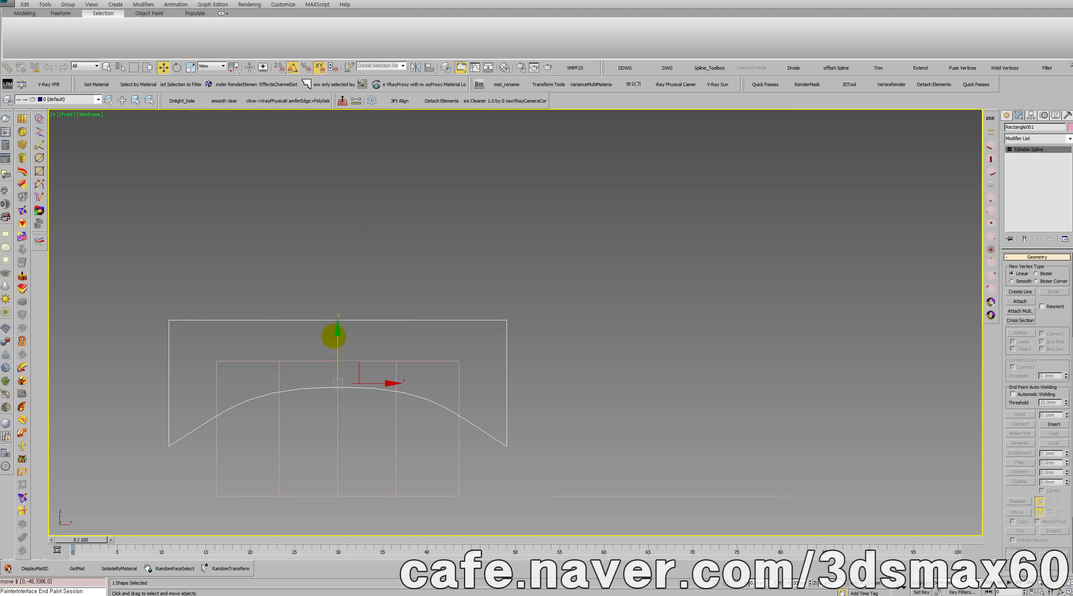
# Examine in perspective how the arched spline sits relative to the extruded arrow and the flat arrow outline.
pyautogui.hotkey('ctrl', 'r')
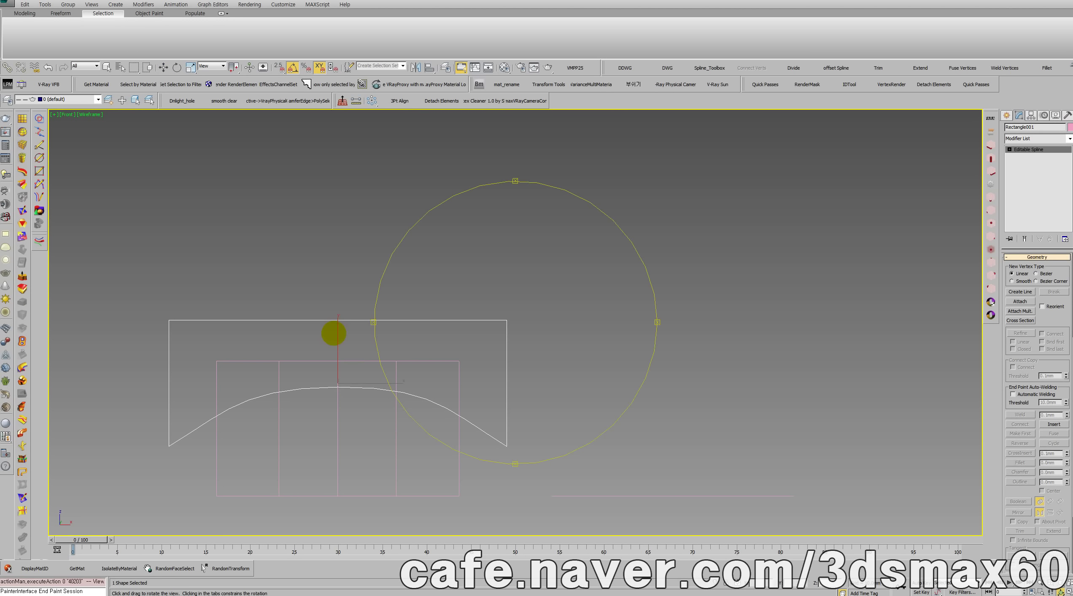
pyautogui.moveTo(506, 314); pyautogui.dragTo(431, 324)
pyautogui.press('p')
pyautogui.rightClick(438, 323)
pyautogui.moveTo(469, 325); pyautogui.dragTo(439, 286, button='middle')
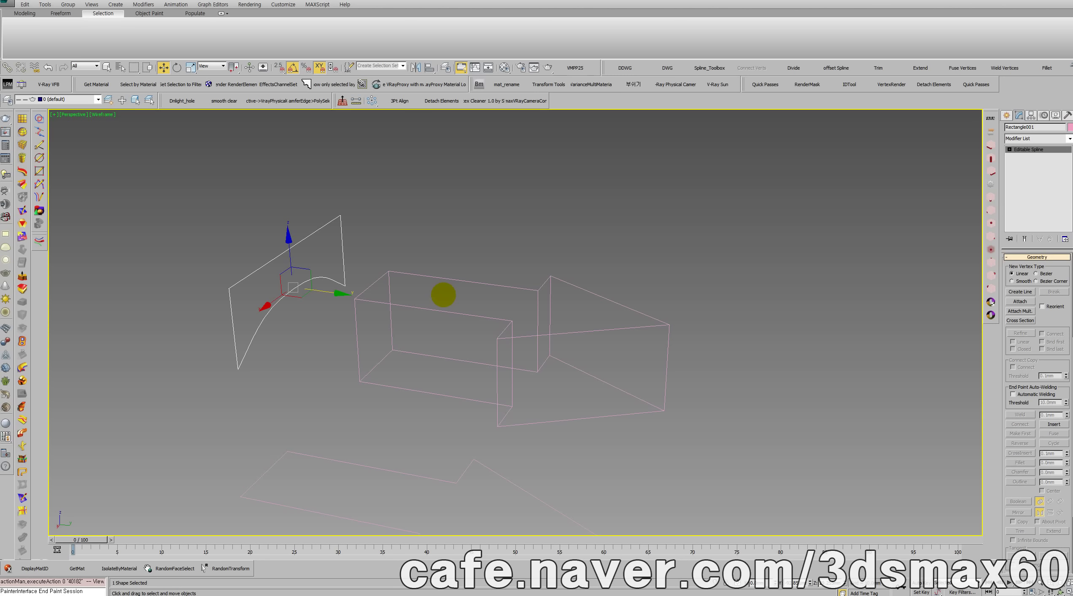
pyautogui.scroll(-4, 444, 295)
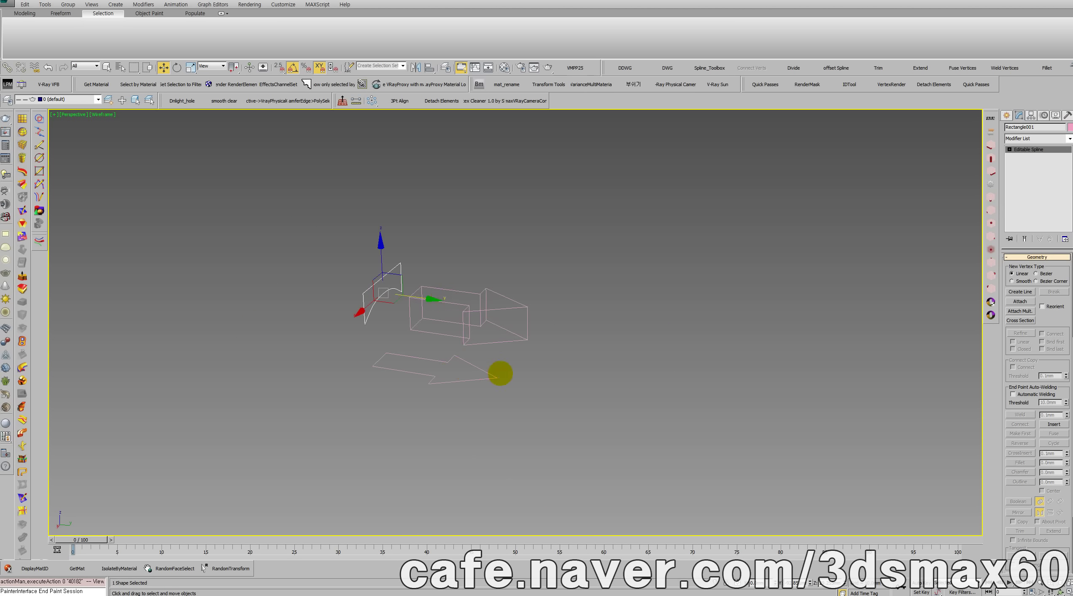
pyautogui.moveTo(486, 385); pyautogui.dragTo(485, 388)
pyautogui.moveTo(443, 368); pyautogui.dragTo(450, 397, button='middle')
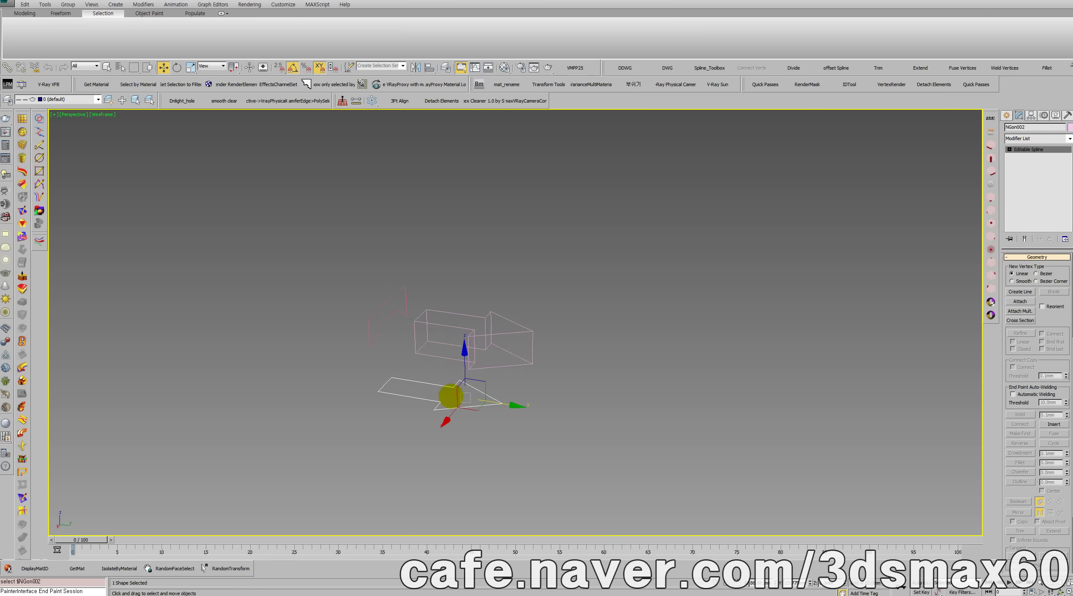
pyautogui.scroll(4, 445, 342)
pyautogui.scroll(4, 464, 345)
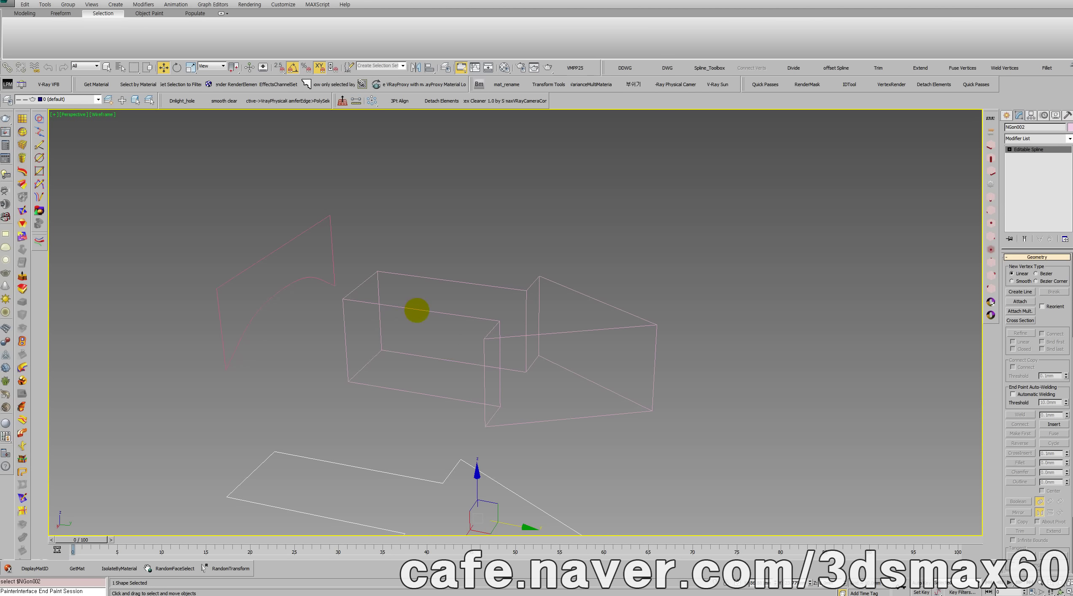
pyautogui.moveTo(445, 258); pyautogui.dragTo(462, 292)
# Apply Power Extrude to the arched spline with a distance of -176.5 mm so it spans the whole arrow solid.
pyautogui.click(337, 249)
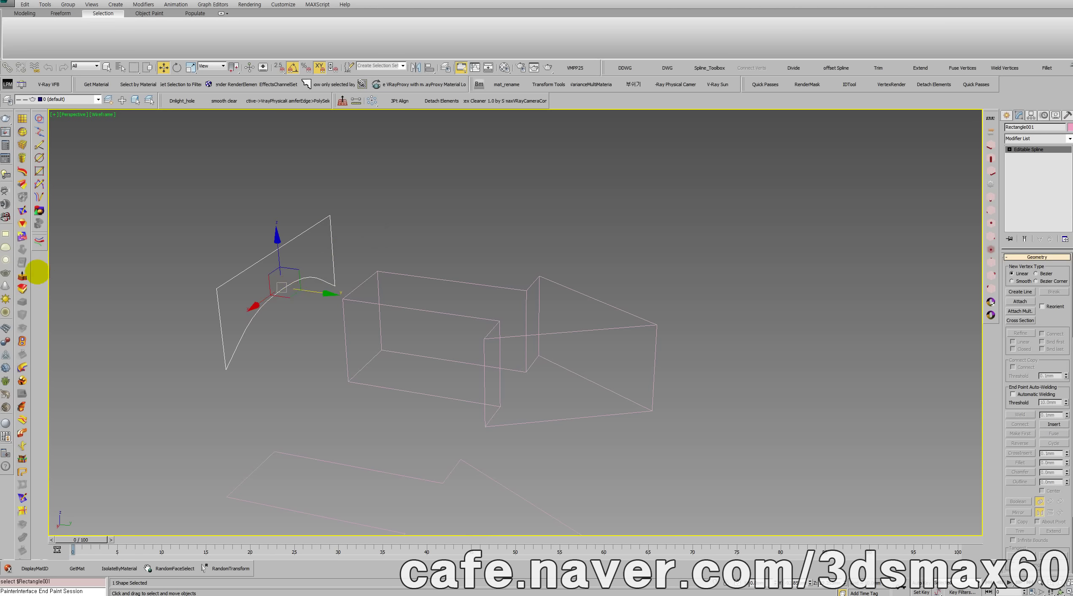
pyautogui.click(22, 276)
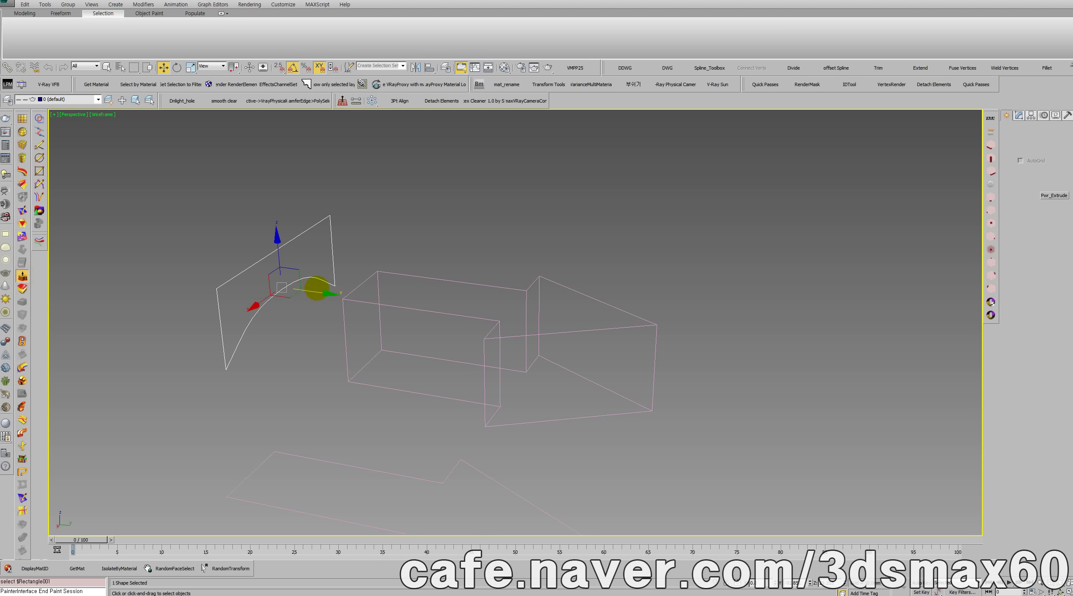
pyautogui.click(316, 289)
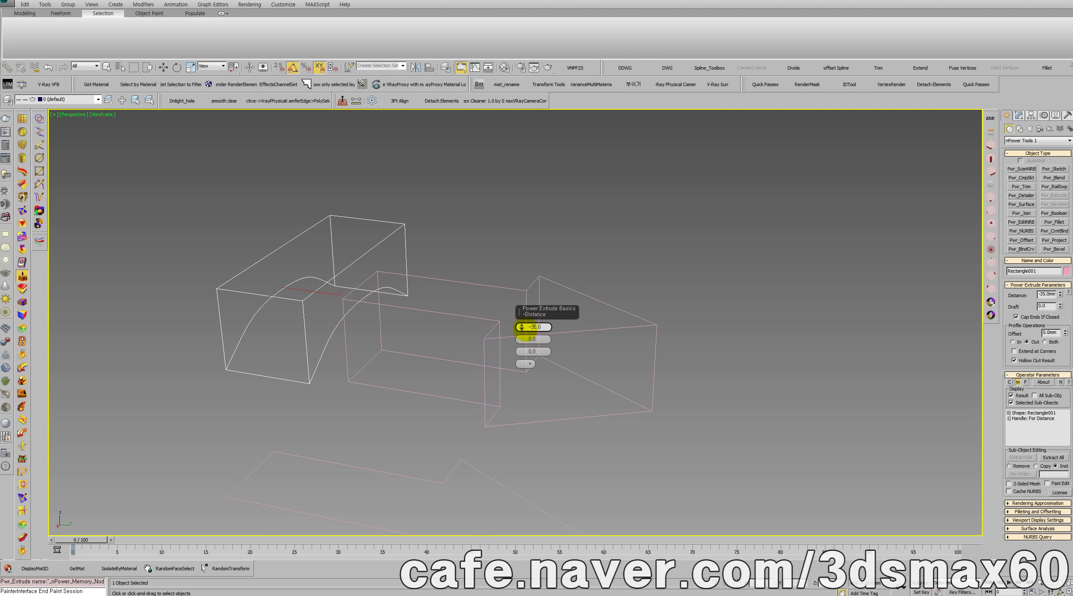
pyautogui.moveTo(522, 326); pyautogui.dragTo(563, 447)
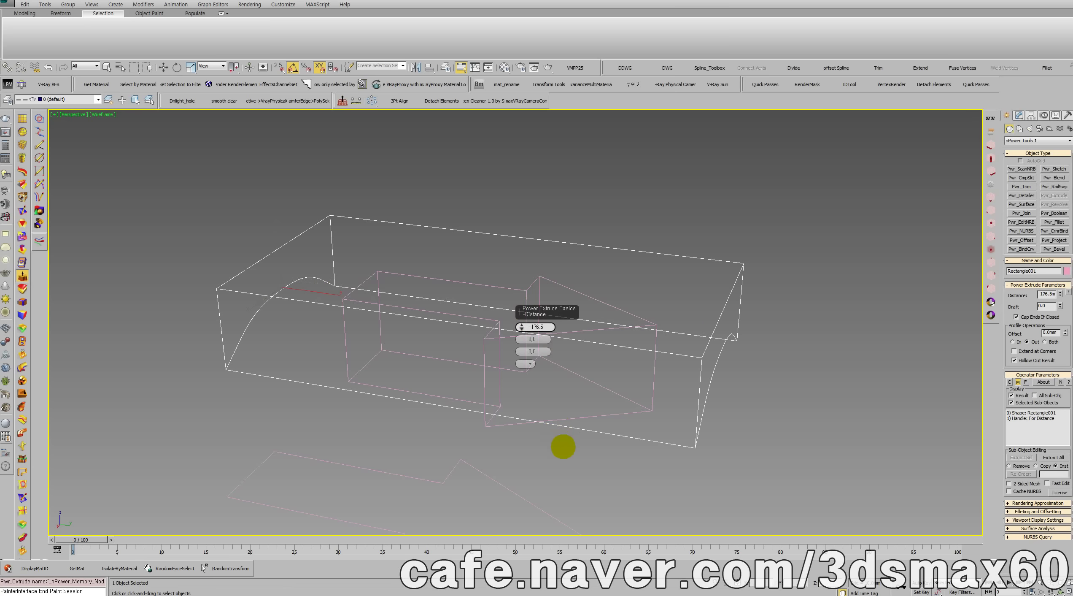
pyautogui.rightClick(414, 355)
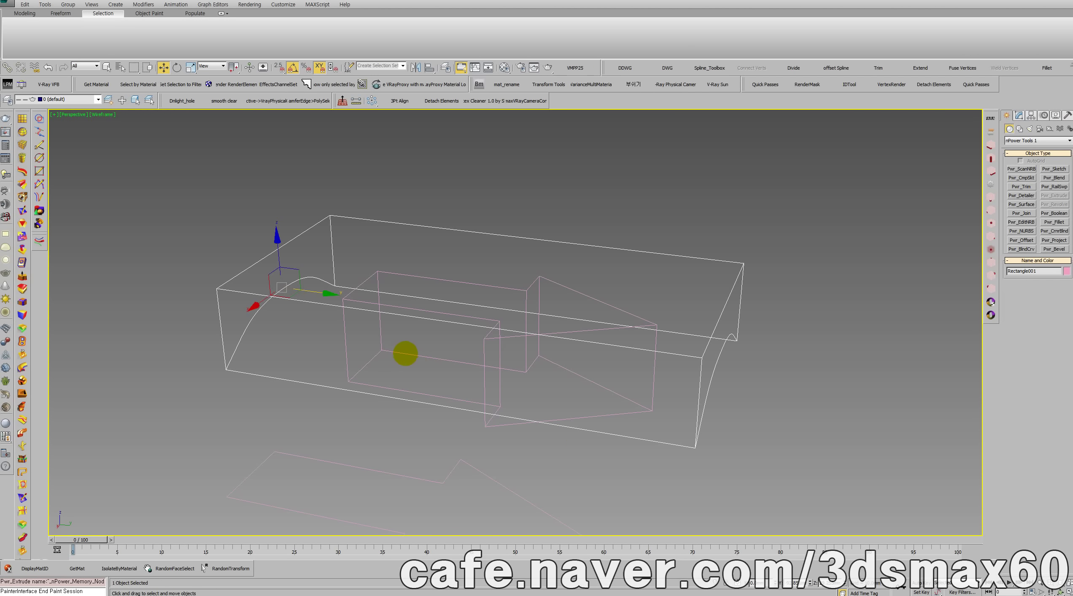
# Switch the perspective view to shaded display and lower the extruded arch block about 3 mm in Z.
pyautogui.moveTo(405, 353); pyautogui.dragTo(417, 352, button='middle')
pyautogui.hotkey('ctrl', 'r')
pyautogui.moveTo(417, 352); pyautogui.dragTo(491, 362)
pyautogui.press('F3')
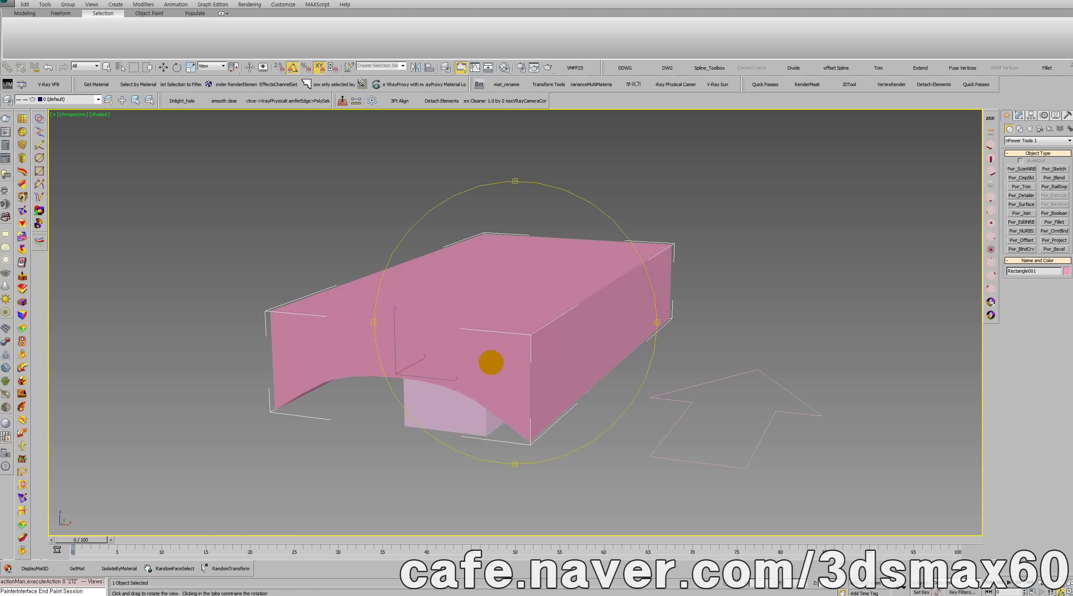
pyautogui.press('w')
pyautogui.moveTo(395, 329); pyautogui.dragTo(395, 342)
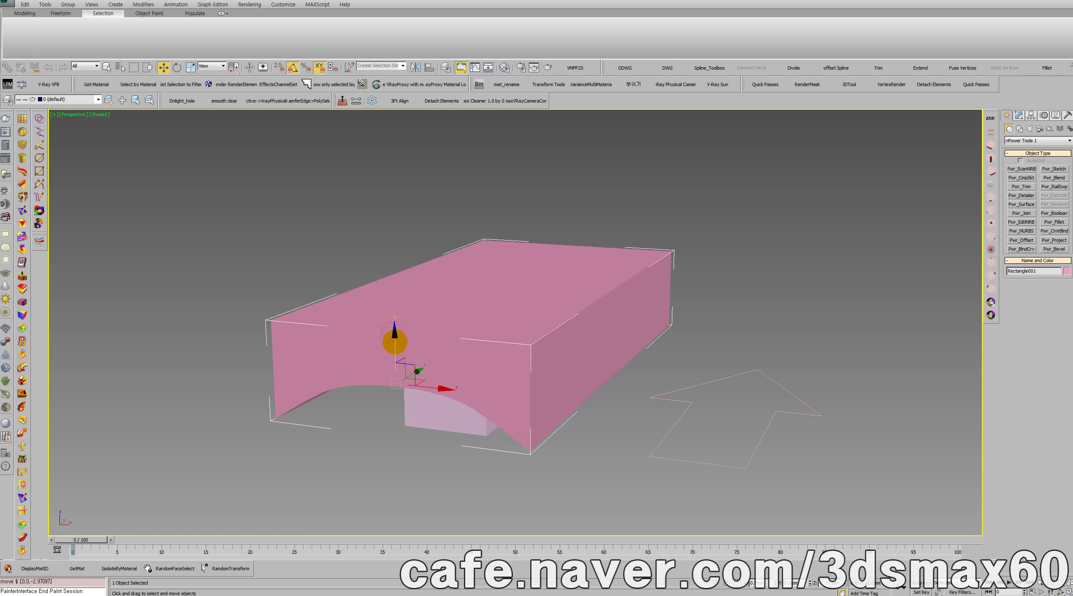
# Subtract the arch block from the extruded arrow solid with a Power Boolean to curve the arrow's top.
pyautogui.click(434, 415)
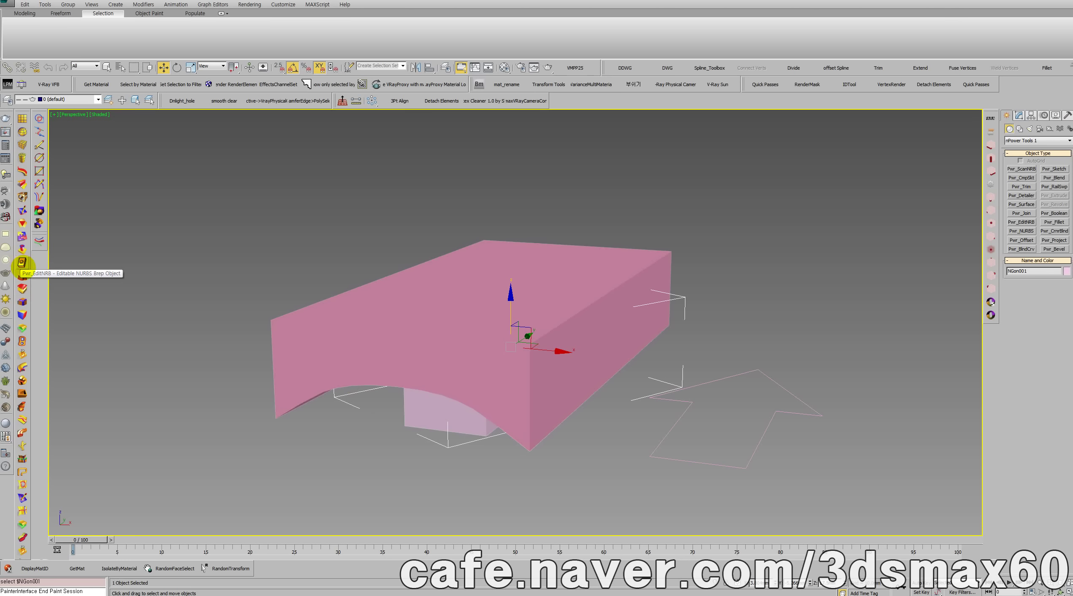
pyautogui.click(21, 197)
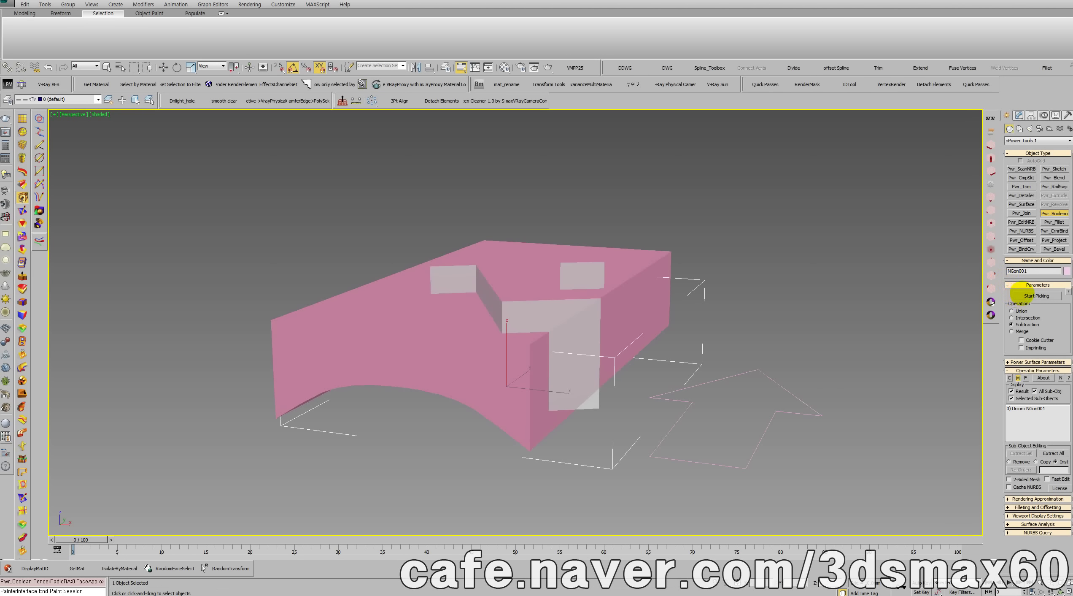
pyautogui.click(1021, 296)
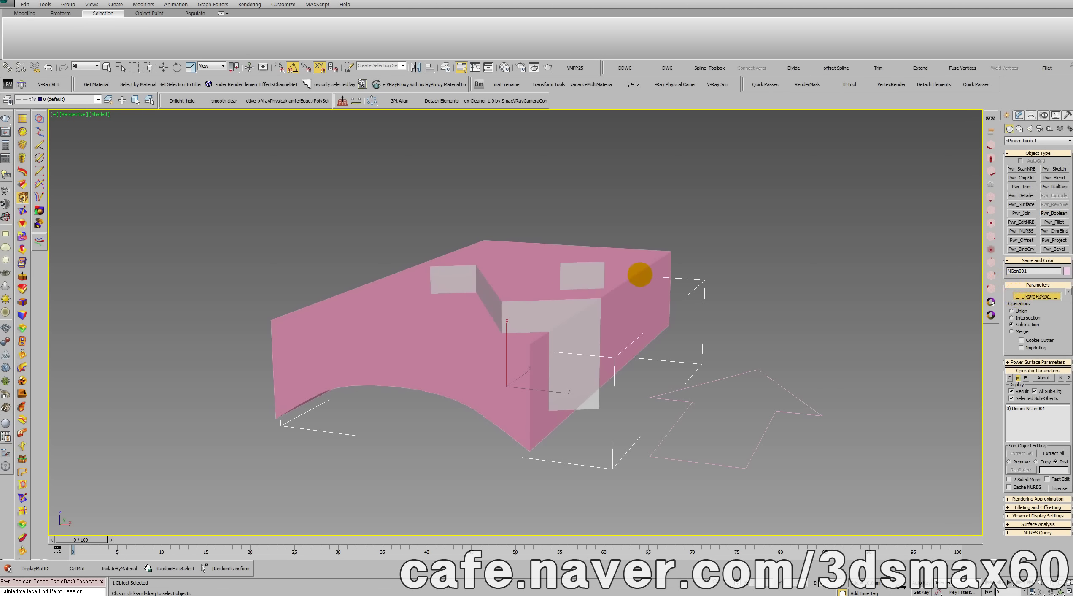
pyautogui.click(639, 276)
pyautogui.rightClick(628, 309)
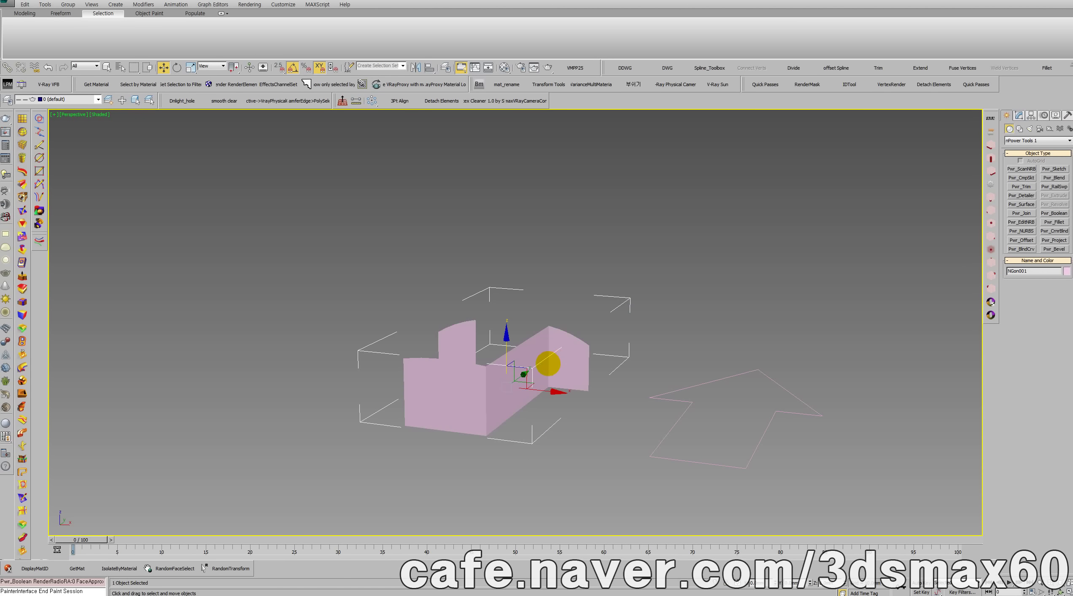
pyautogui.scroll(-5, 549, 358)
pyautogui.scroll(10, 519, 358)
pyautogui.scroll(-6, 528, 359)
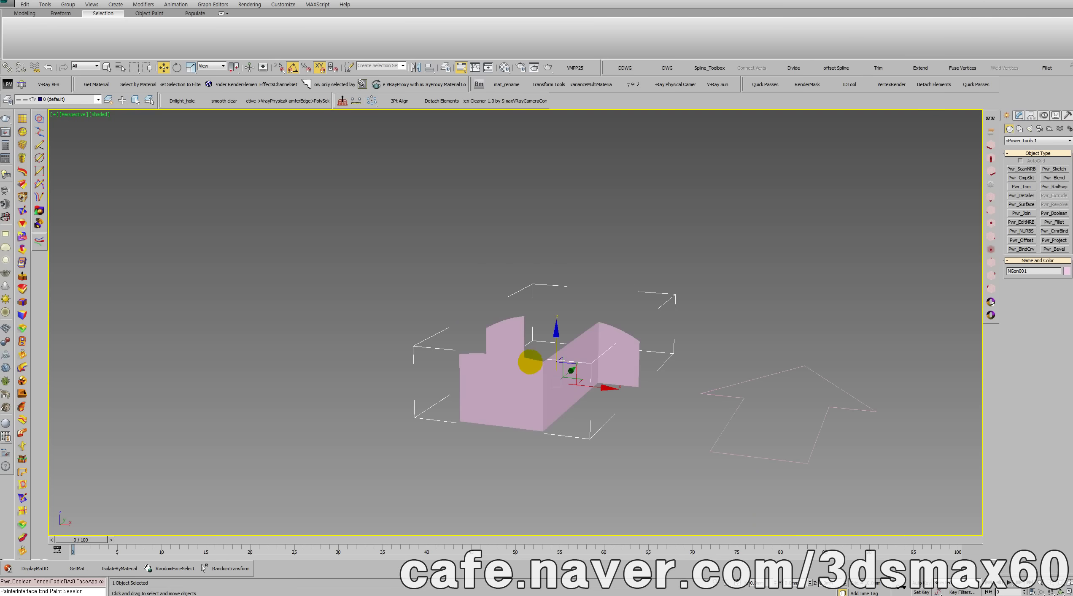
# Examine the arrow's Power Boolean settings, including filleting and offsetting, NURBS query and surface analysis.
pyautogui.hotkey('ctrl', 'r')
pyautogui.moveTo(531, 357)
pyautogui.mouseDown()
pyautogui.moveTo(532, 402)
pyautogui.moveTo(546, 373)
pyautogui.moveTo(530, 362)
pyautogui.mouseUp()
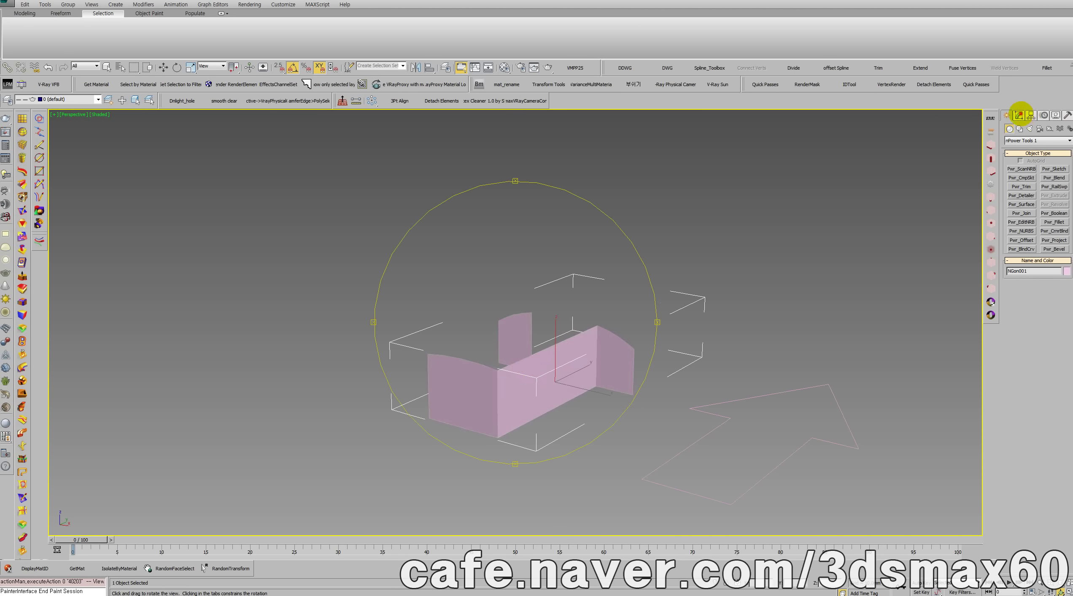
pyautogui.click(1019, 115)
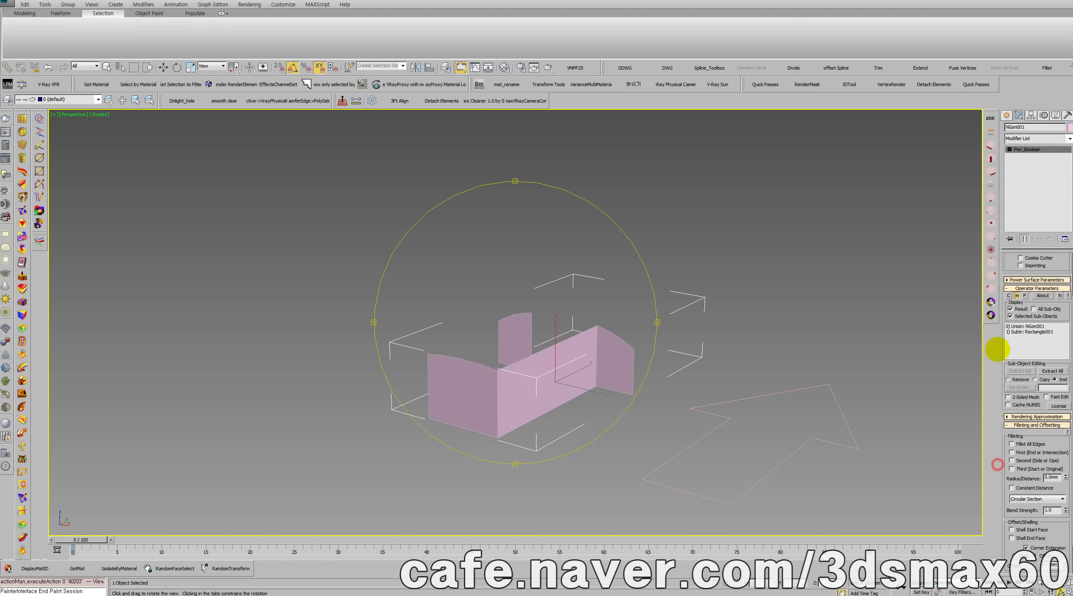
pyautogui.scroll(-2, 1041, 434)
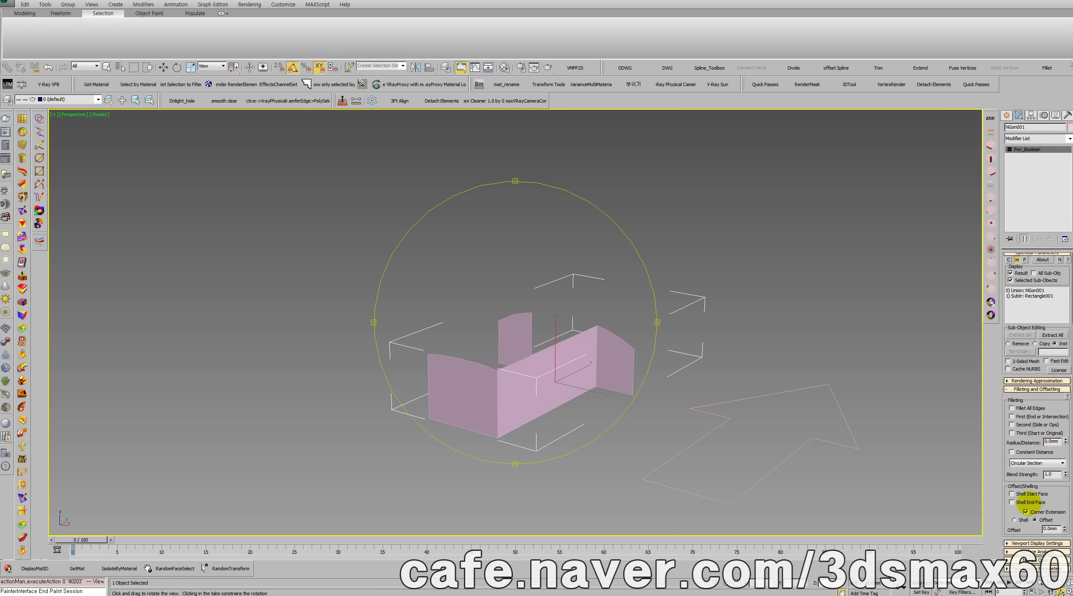
pyautogui.click(1015, 568)
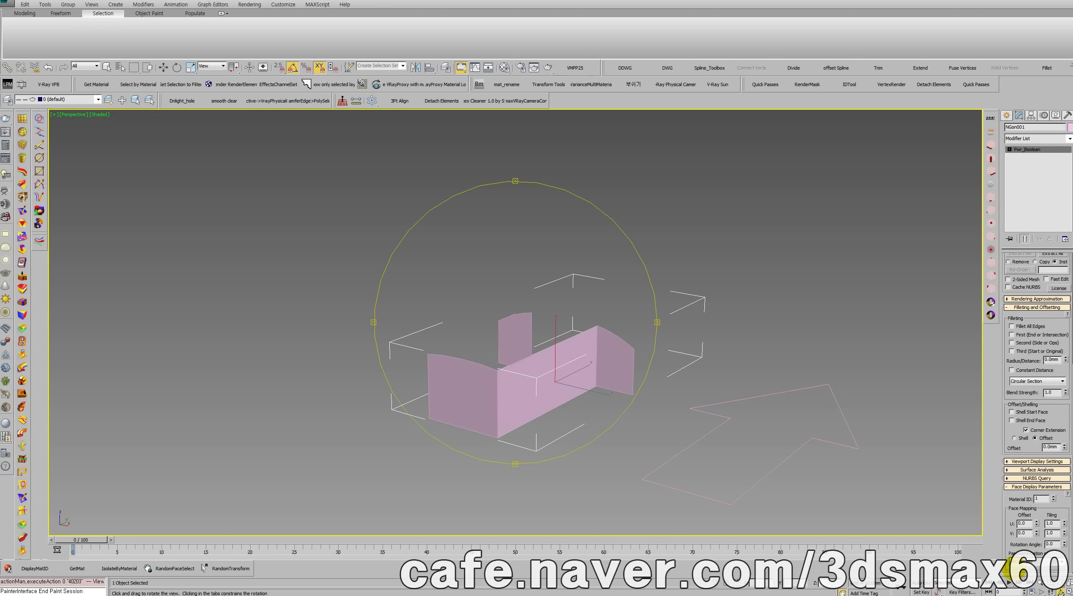
pyautogui.click(1013, 477)
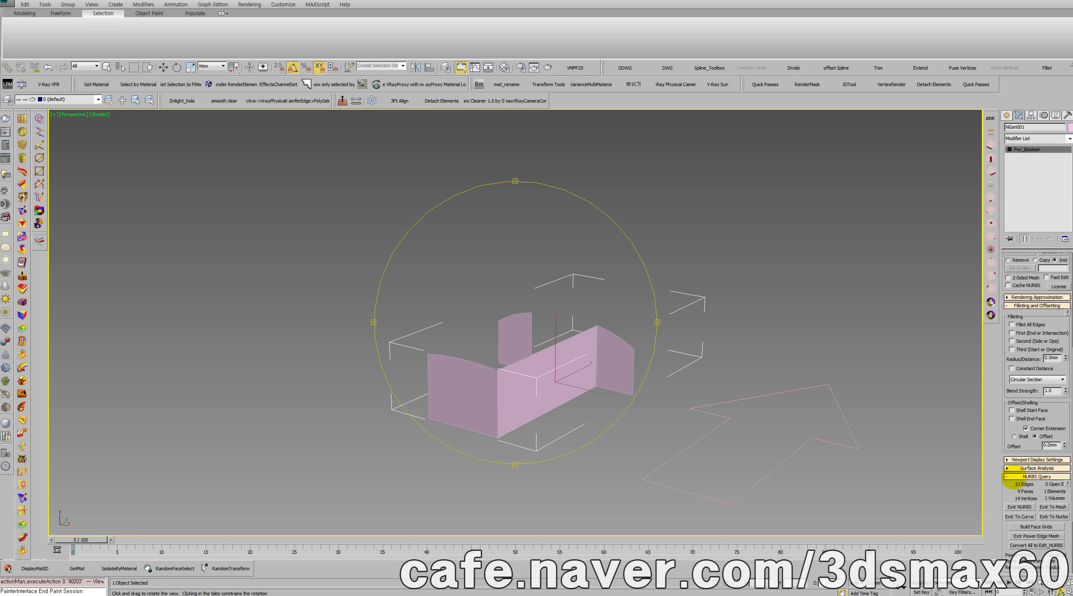
pyautogui.click(1013, 477)
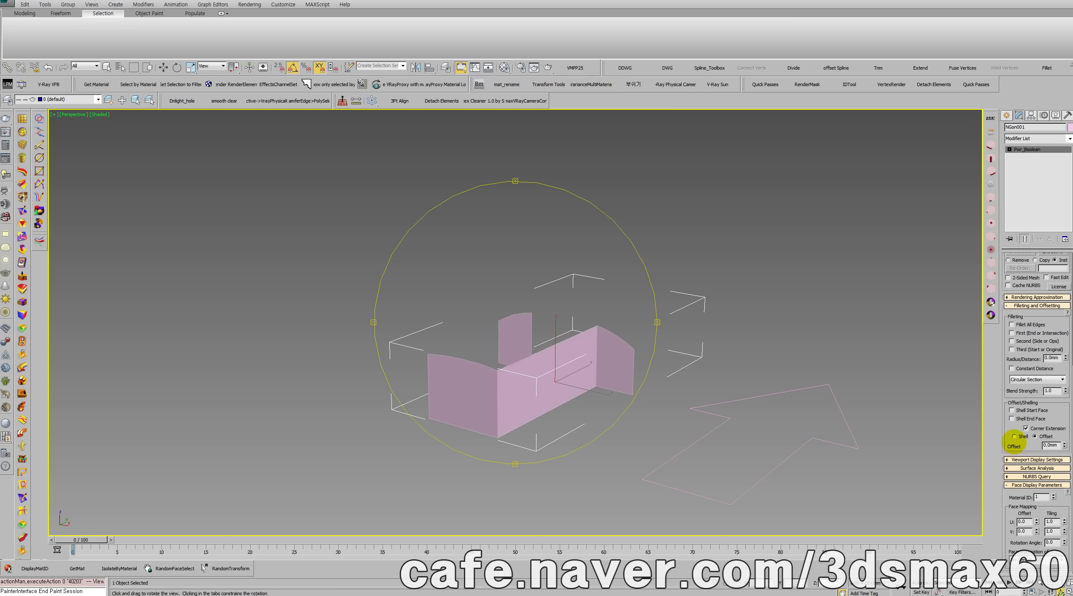
pyautogui.moveTo(1013, 435); pyautogui.dragTo(1012, 358)
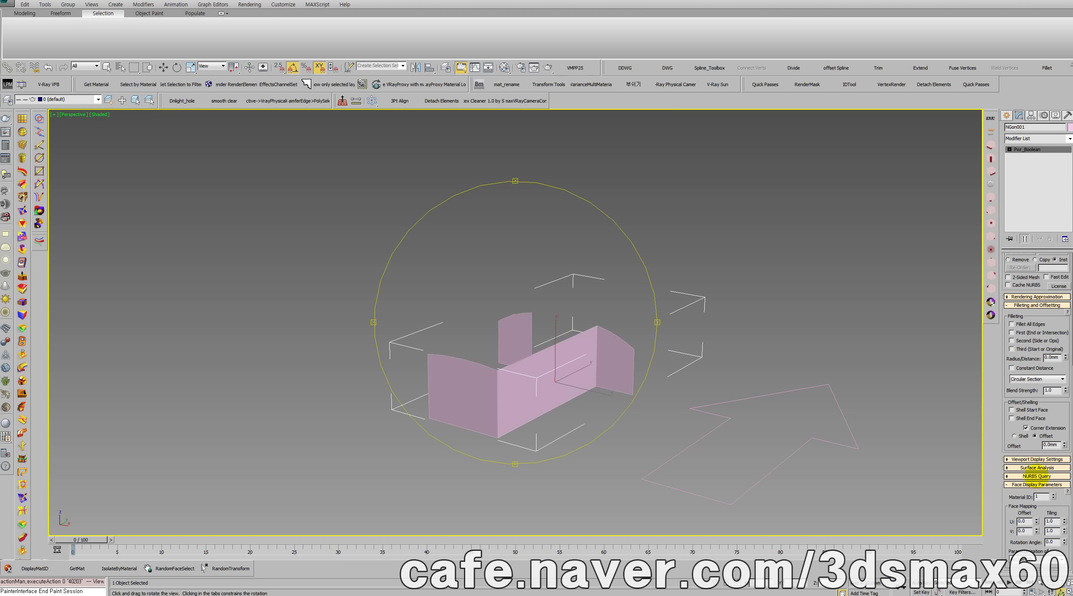
pyautogui.click(1032, 467)
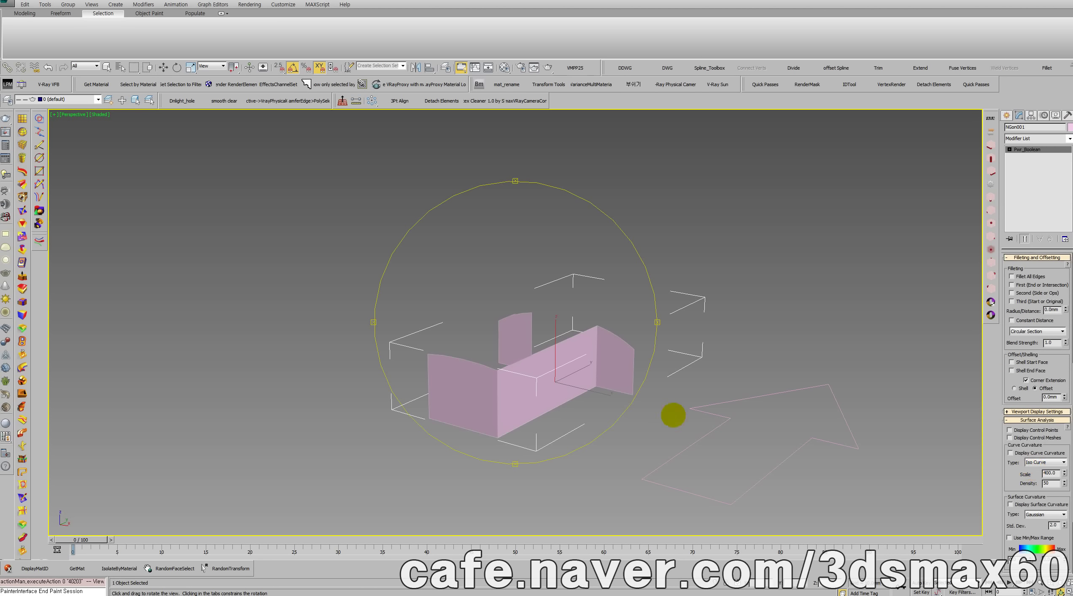
# Assign the reddish V-Ray material Material #1 from the Material Editor to the Boolean arrow solid.
pyautogui.moveTo(673, 414); pyautogui.dragTo(642, 424)
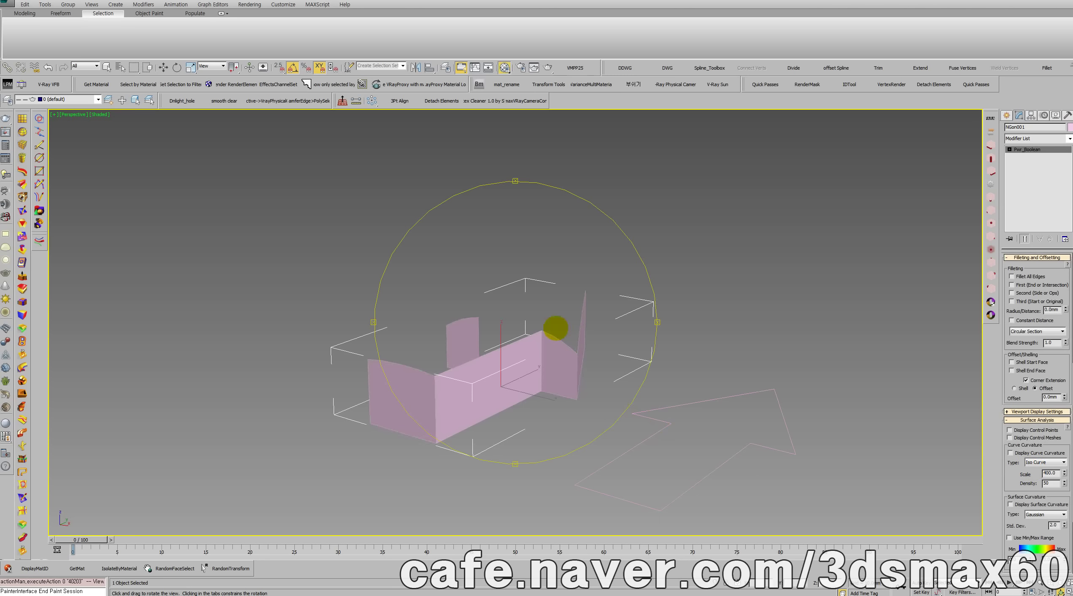
pyautogui.press('m')
pyautogui.moveTo(57, 109); pyautogui.dragTo(383, 375)
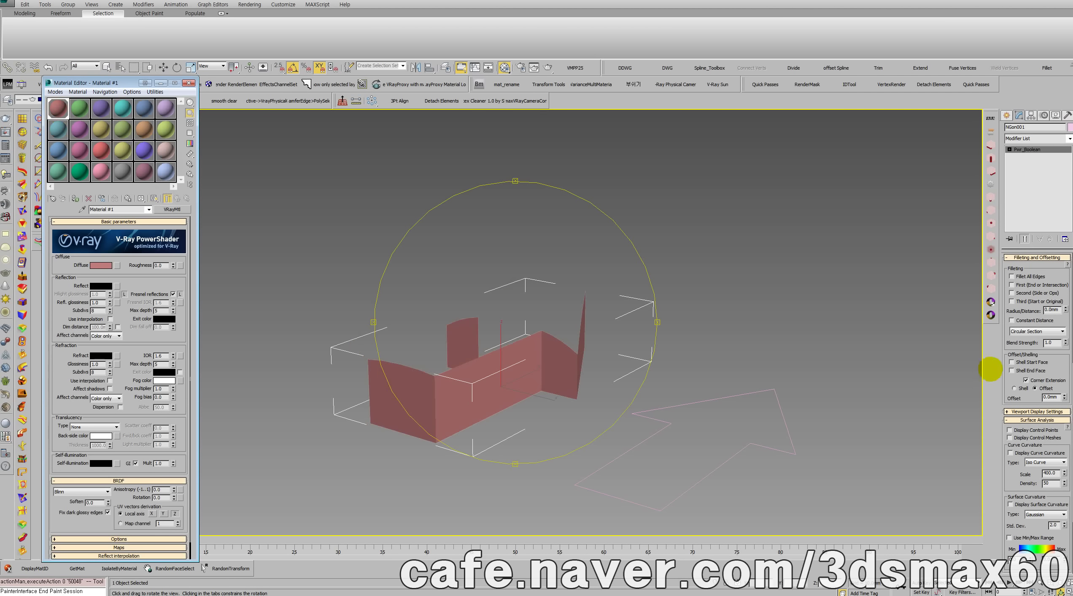
# Fillet all edges of the Boolean arrow solid with a radius of 3 mm.
pyautogui.moveTo(1011, 383); pyautogui.dragTo(1006, 249)
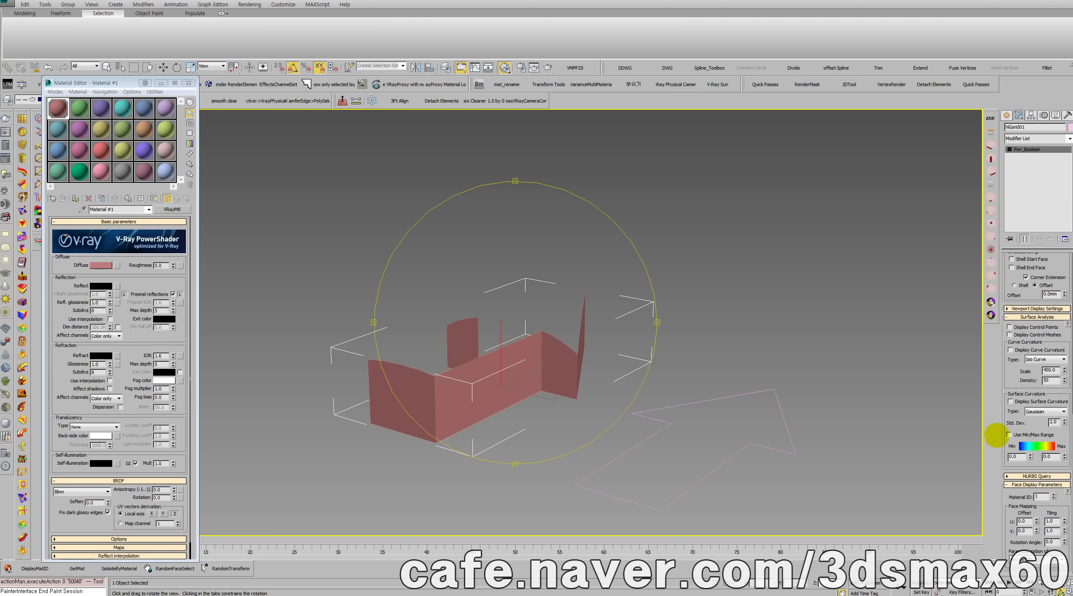
pyautogui.click(1029, 476)
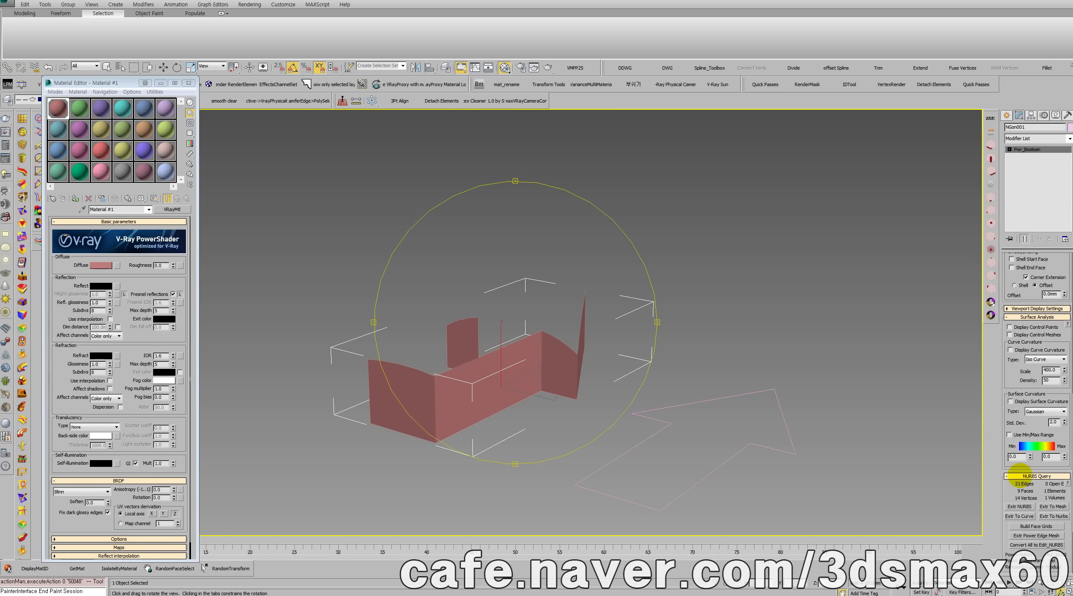
pyautogui.click(1019, 475)
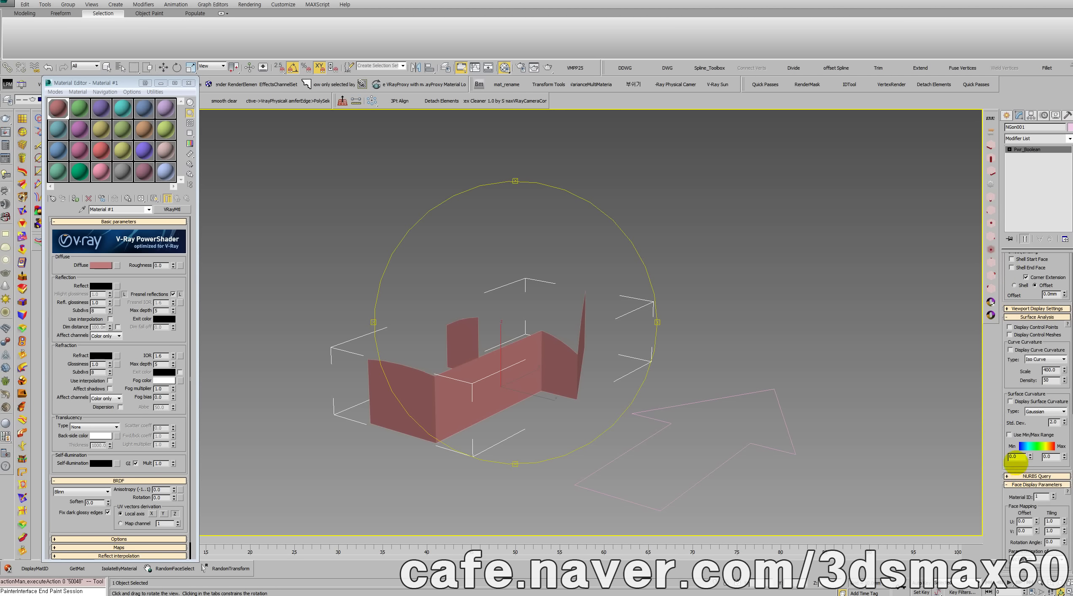
pyautogui.moveTo(1015, 379); pyautogui.dragTo(1019, 464)
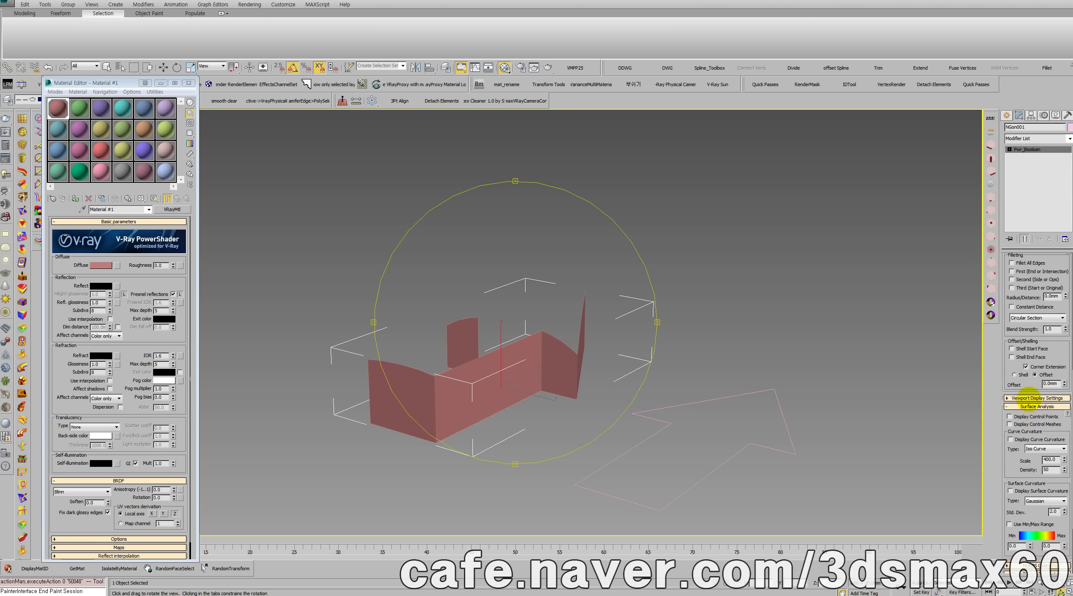
pyautogui.click(1028, 397)
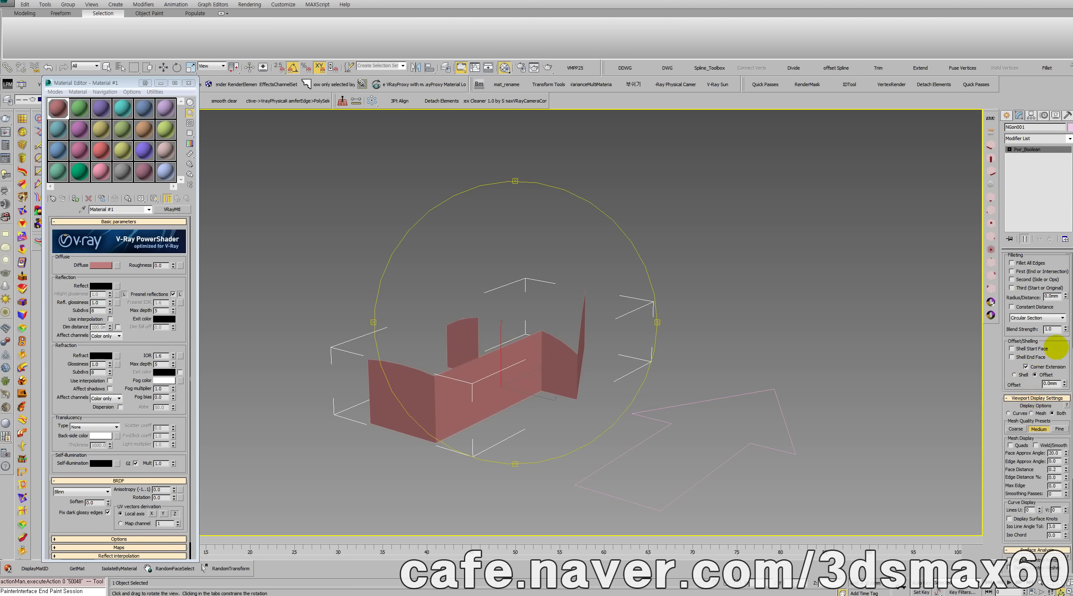
pyautogui.moveTo(1058, 346); pyautogui.dragTo(1056, 443)
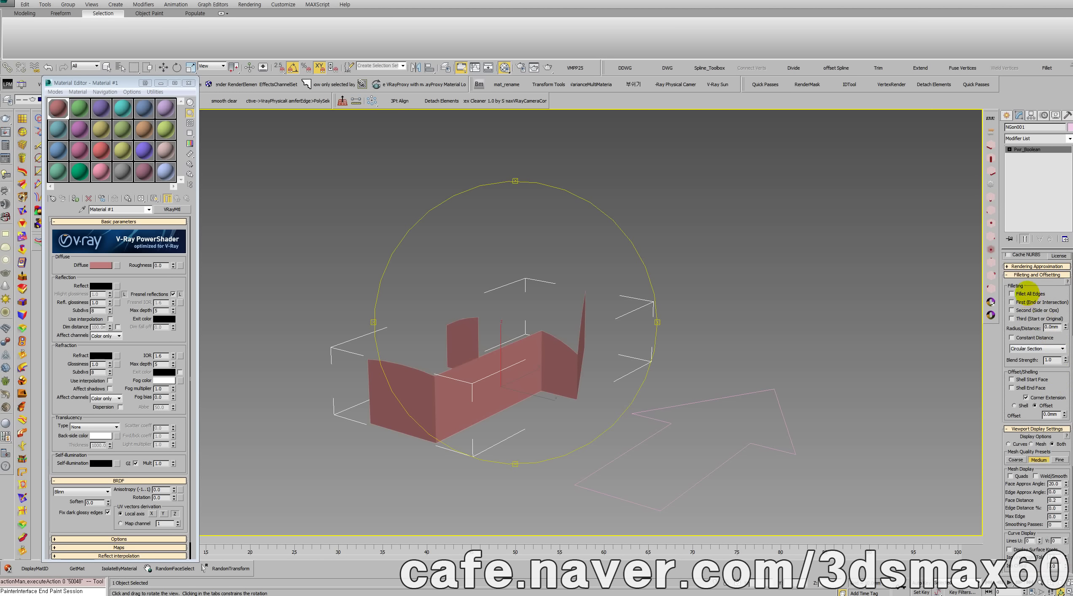
pyautogui.click(1012, 293)
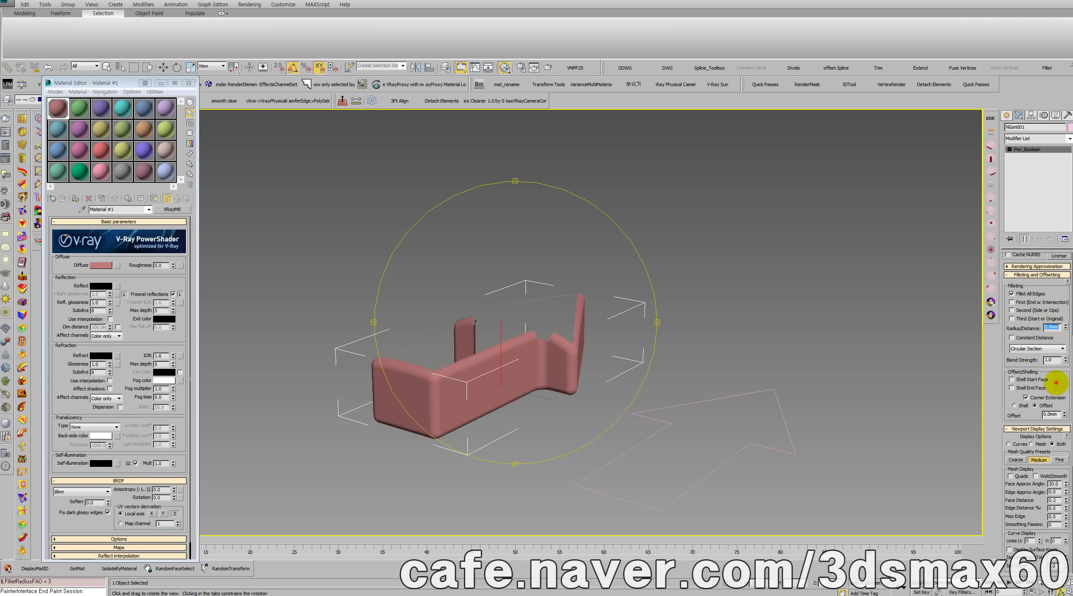
# Enable the two-sided mesh option for the filleted Boolean arrow.
pyautogui.moveTo(1057, 383); pyautogui.dragTo(1044, 515)
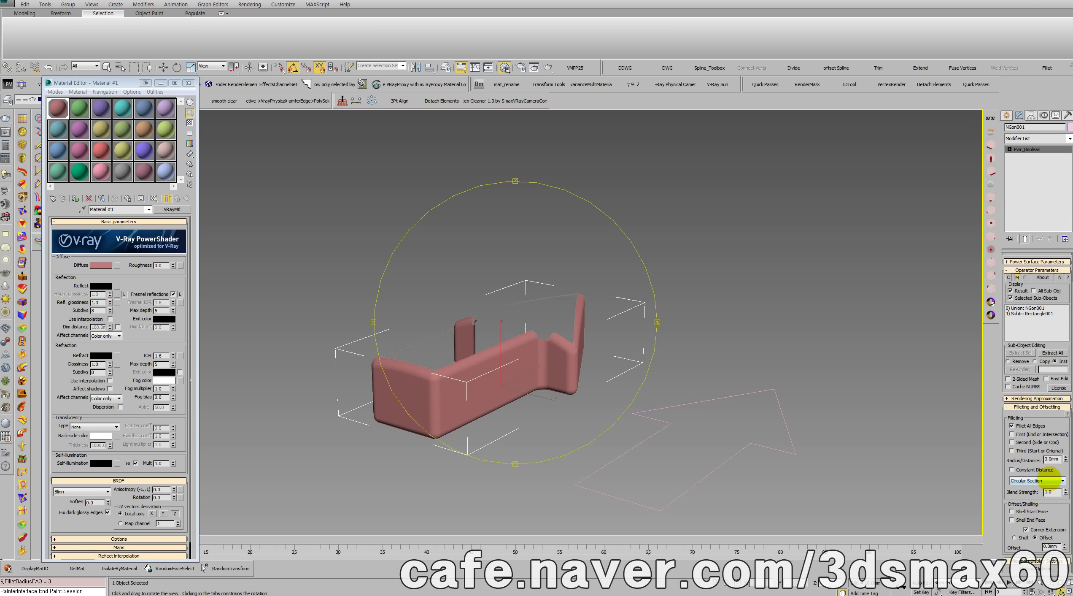
pyautogui.click(1029, 378)
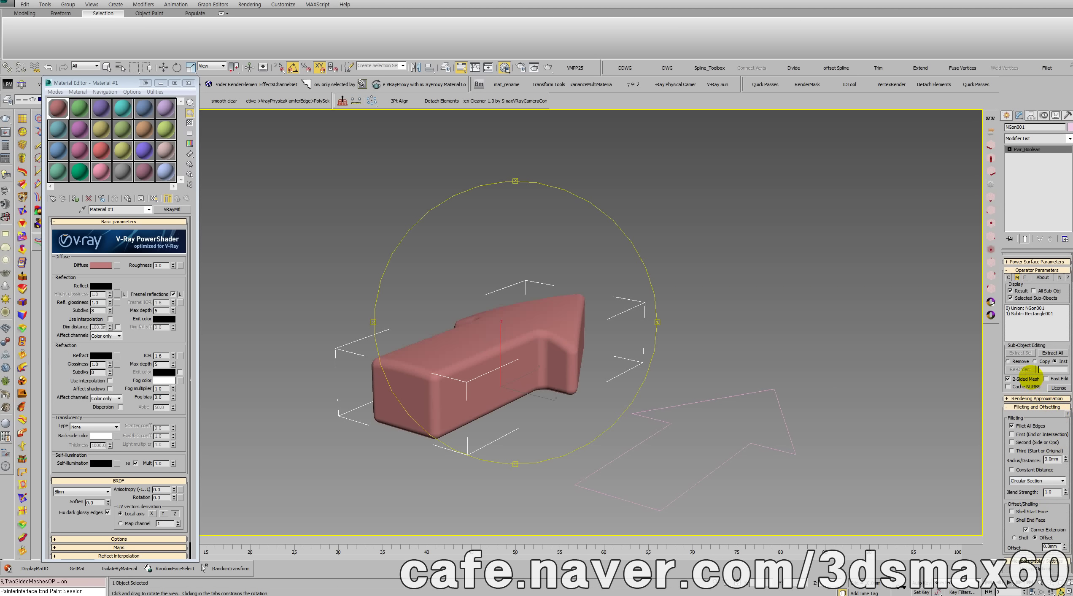
pyautogui.moveTo(608, 334); pyautogui.dragTo(607, 357)
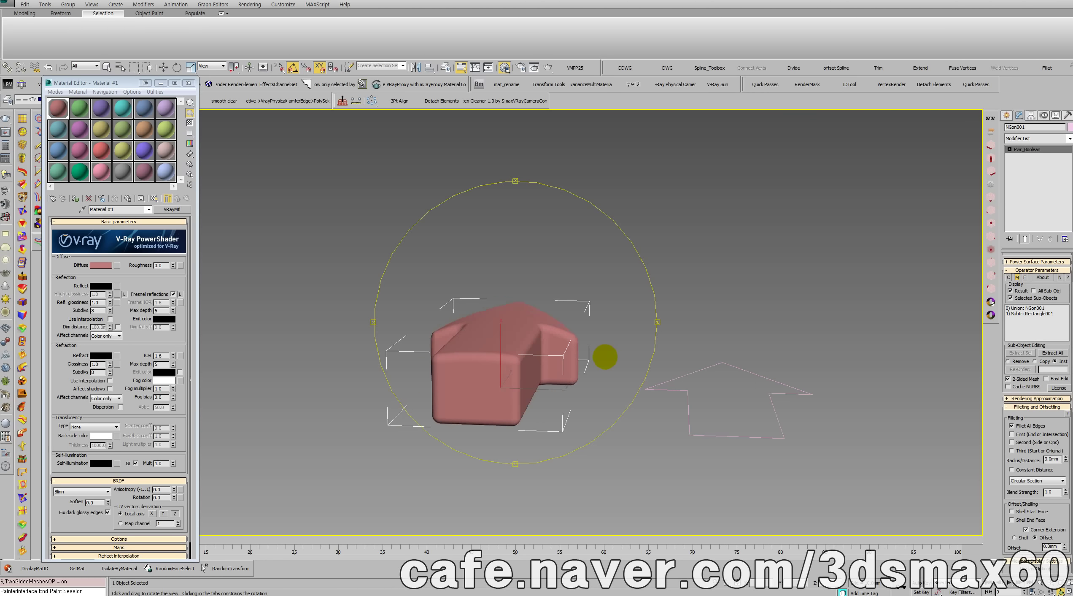
# Select the subtracted Rectangle001 operand of the Power Boolean to display the arch block around the arrow.
pyautogui.click(1034, 313)
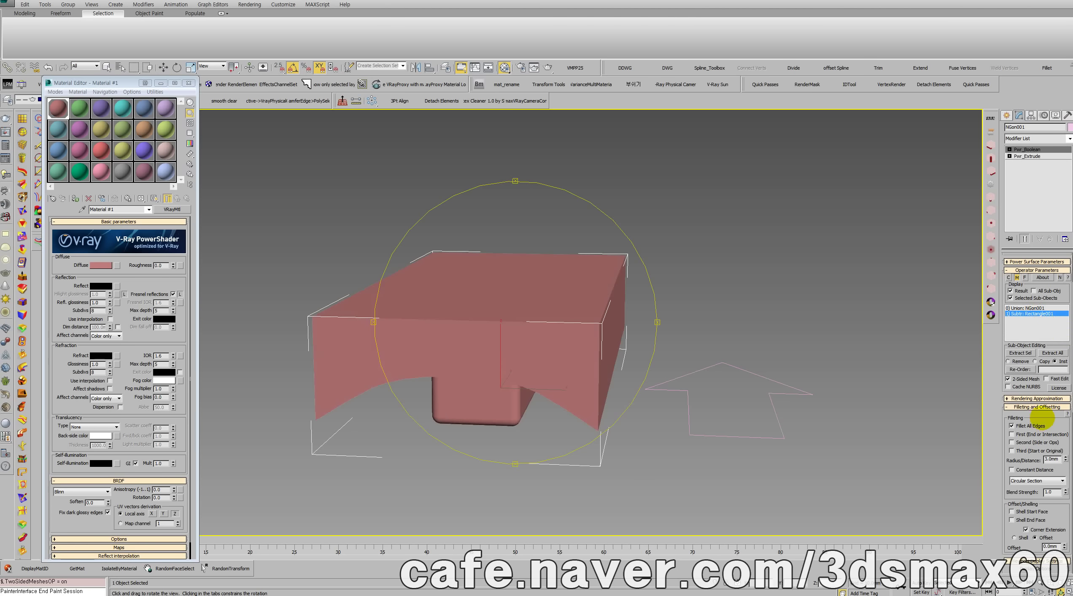
pyautogui.scroll(-2, 1040, 405)
pyautogui.moveTo(1042, 398); pyautogui.dragTo(1020, 492)
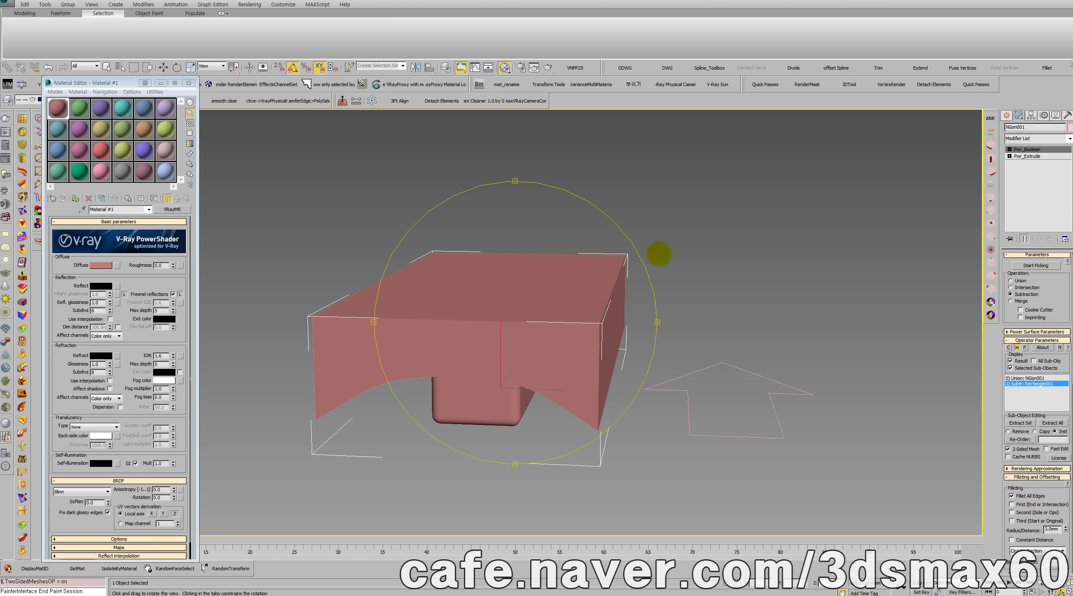
pyautogui.moveTo(554, 285); pyautogui.dragTo(600, 265)
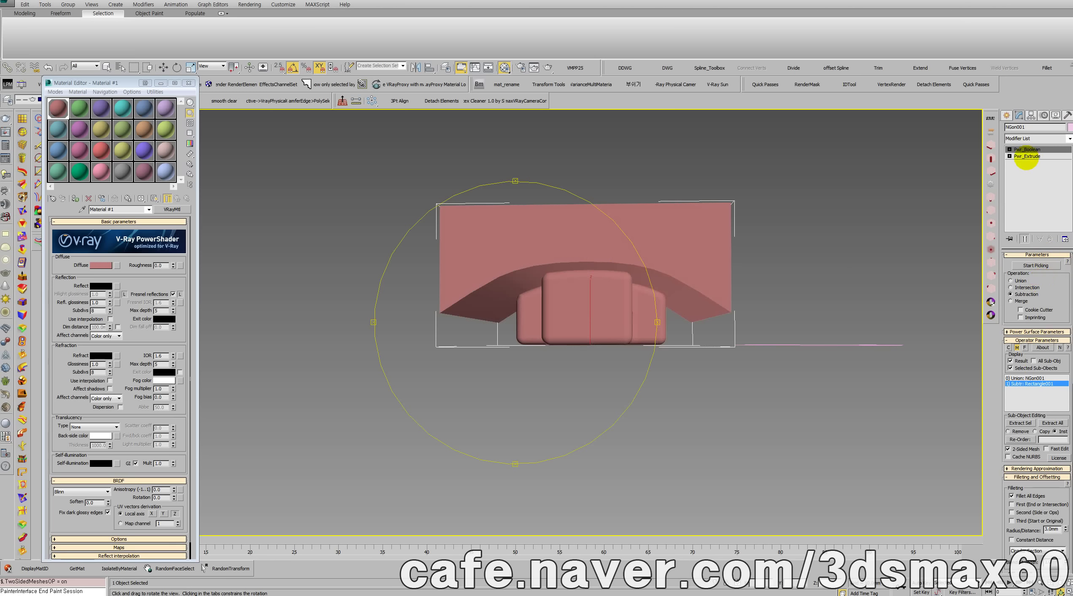
# Select the Rectangle001 shape inside the operand's Power Extrude and open its Editable Spline at vertex level.
pyautogui.click(1013, 157)
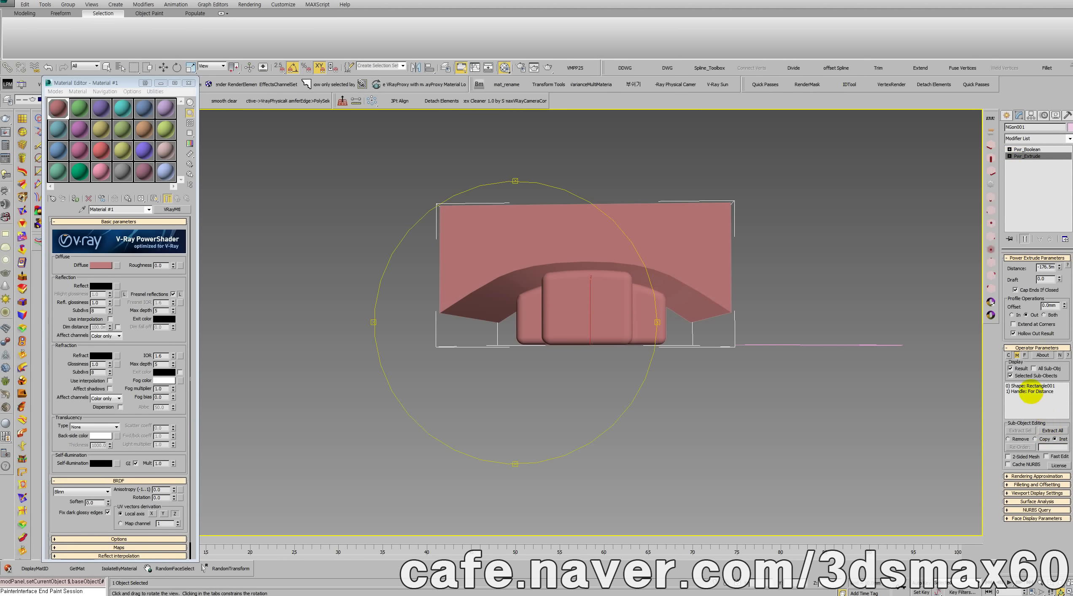
pyautogui.click(1031, 386)
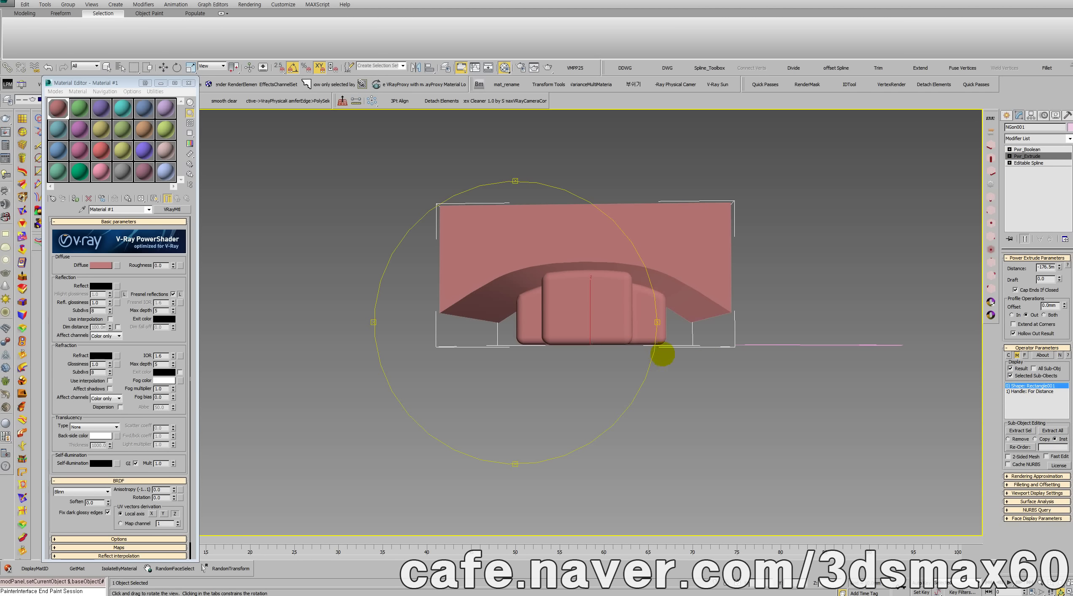
pyautogui.moveTo(610, 347); pyautogui.dragTo(604, 361)
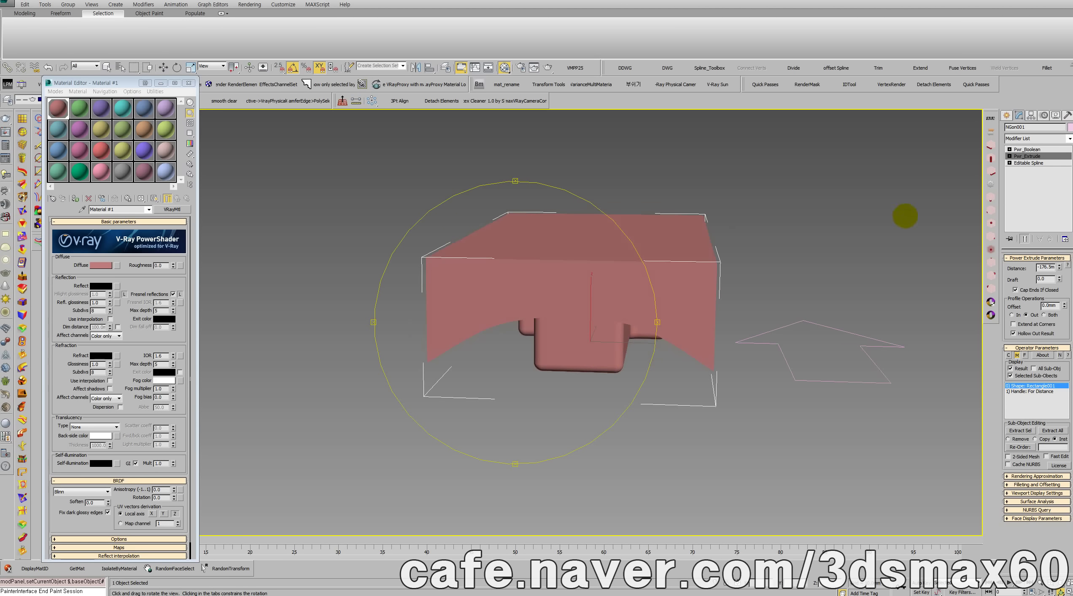
pyautogui.click(1009, 163)
pyautogui.click(1024, 170)
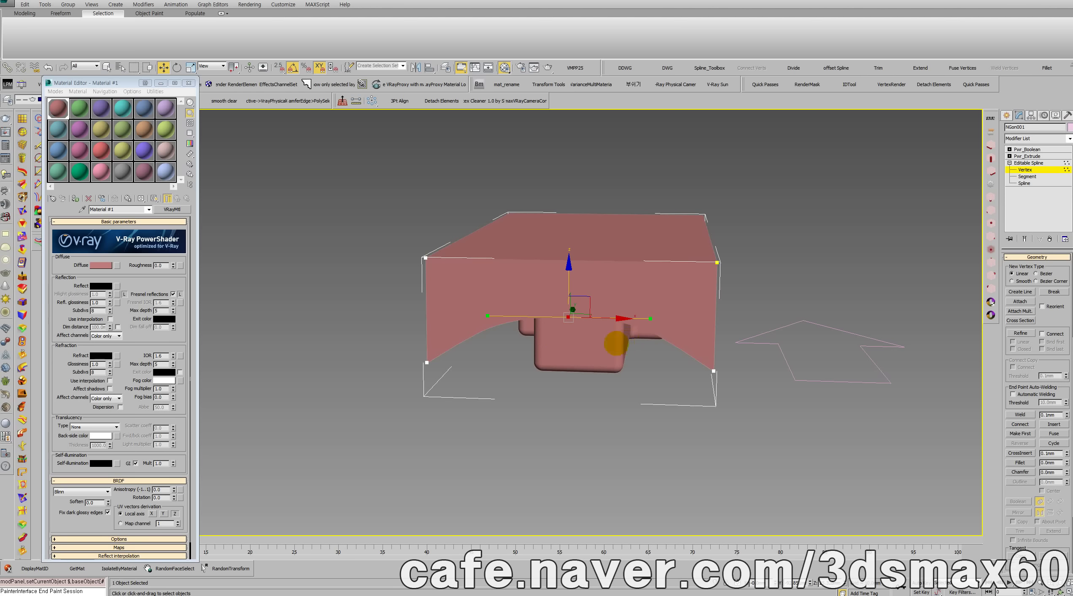
# Raise the arch's middle vertex, fine-tune its height in the front view, and lower the spline's two bottom corner vertices.
pyautogui.moveTo(610, 341); pyautogui.dragTo(528, 306)
pyautogui.moveTo(568, 274); pyautogui.dragTo(569, 260)
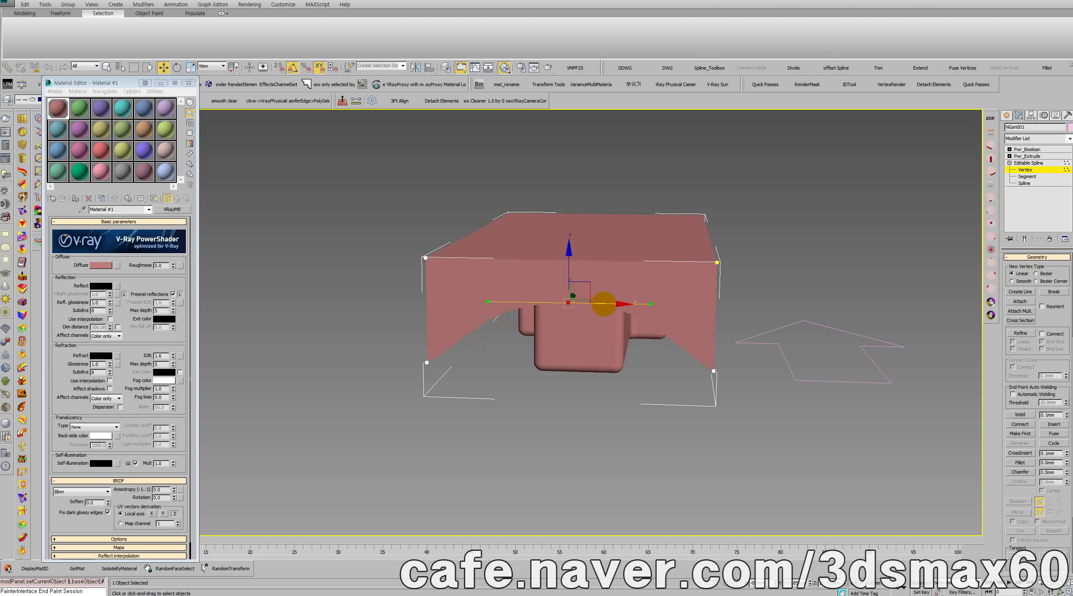
pyautogui.press('f')
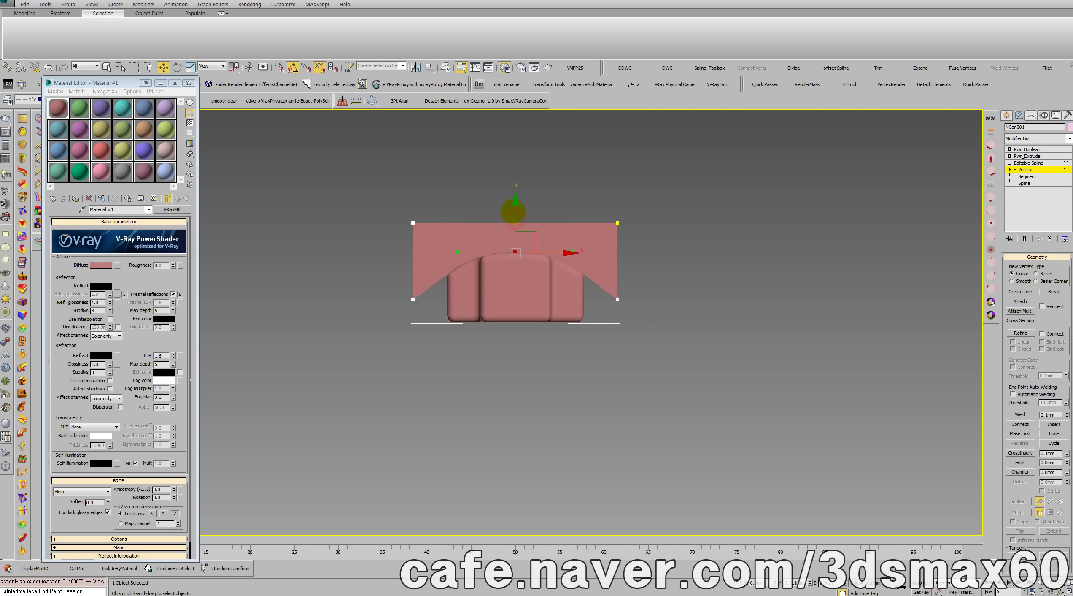
pyautogui.moveTo(513, 212); pyautogui.dragTo(514, 220)
pyautogui.moveTo(648, 335); pyautogui.dragTo(413, 307)
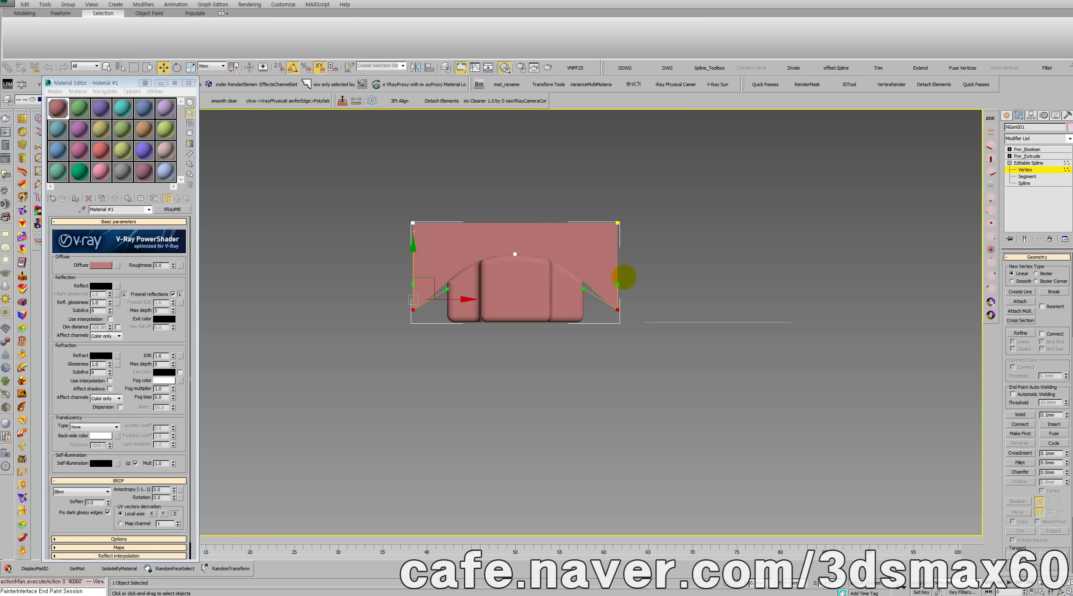
# Return from the spline to the Power Boolean level and turn off the display of selected sub-objects.
pyautogui.click(1038, 171)
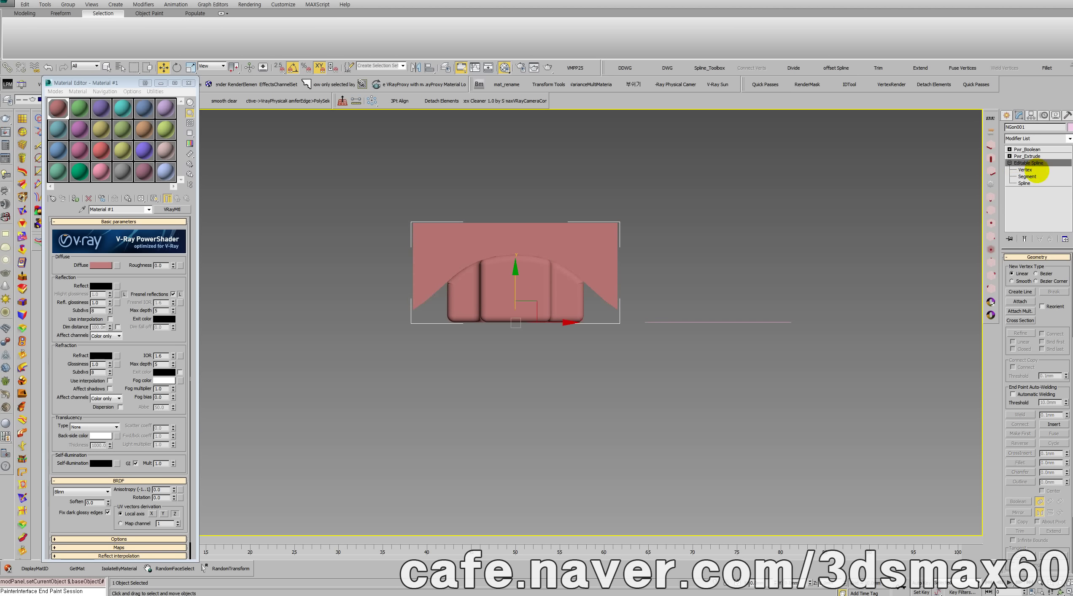
pyautogui.click(1040, 148)
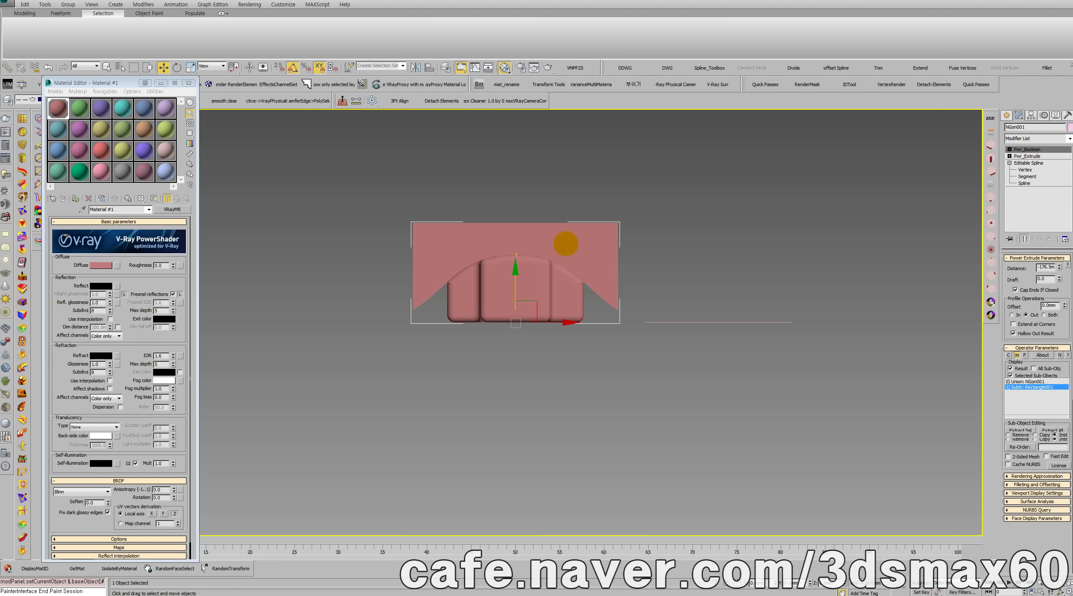
pyautogui.moveTo(566, 243); pyautogui.dragTo(568, 219)
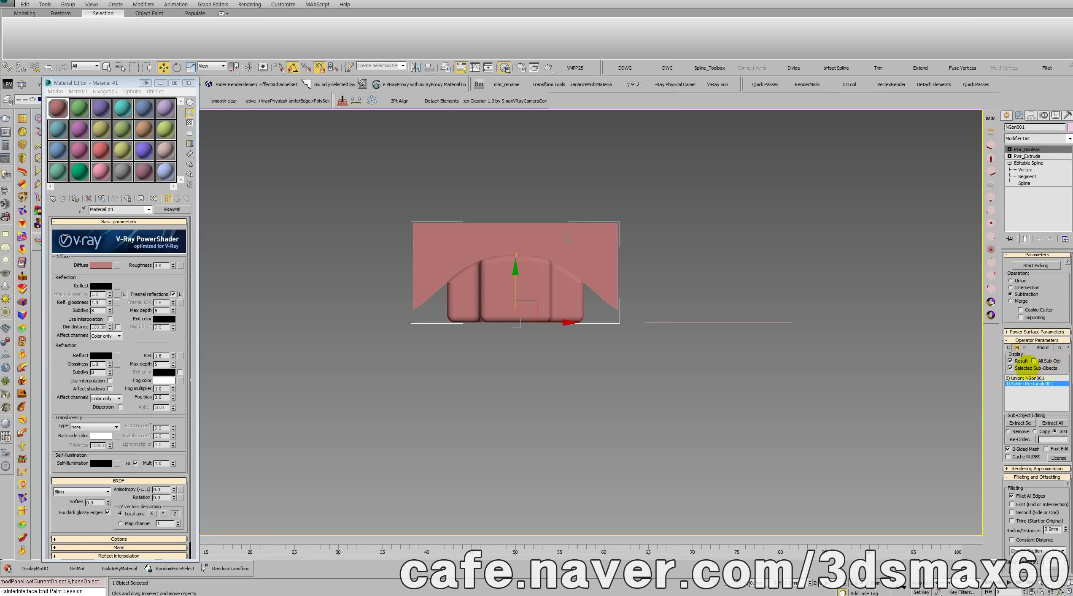
pyautogui.click(1024, 367)
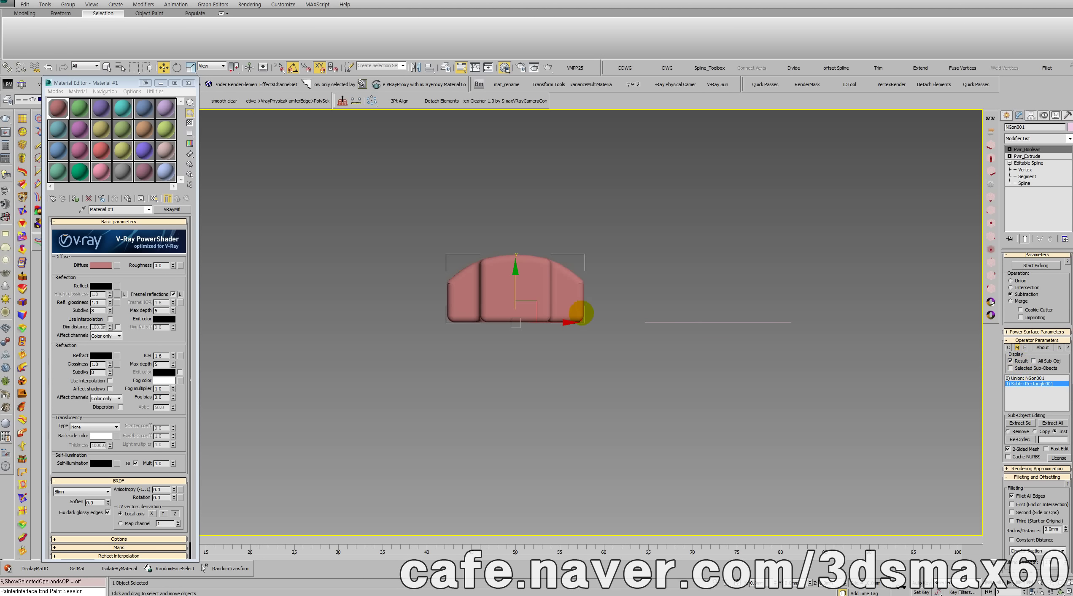
pyautogui.moveTo(582, 312); pyautogui.dragTo(582, 331, button='middle')
pyautogui.hotkey('ctrl', 'r')
pyautogui.moveTo(606, 321); pyautogui.dragTo(462, 343)
pyautogui.scroll(5, 531, 333)
pyautogui.moveTo(554, 352); pyautogui.dragTo(547, 348)
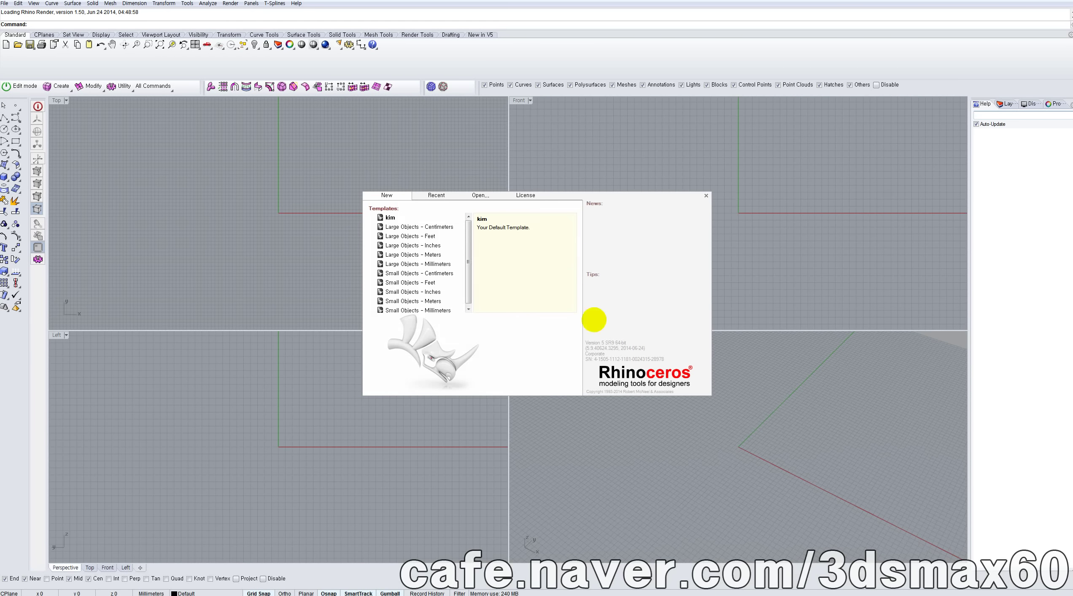
# Dismiss the Rhinoceros start window and switch back to 3ds Max to view the rounded arrow solid.
pyautogui.click(634, 411)
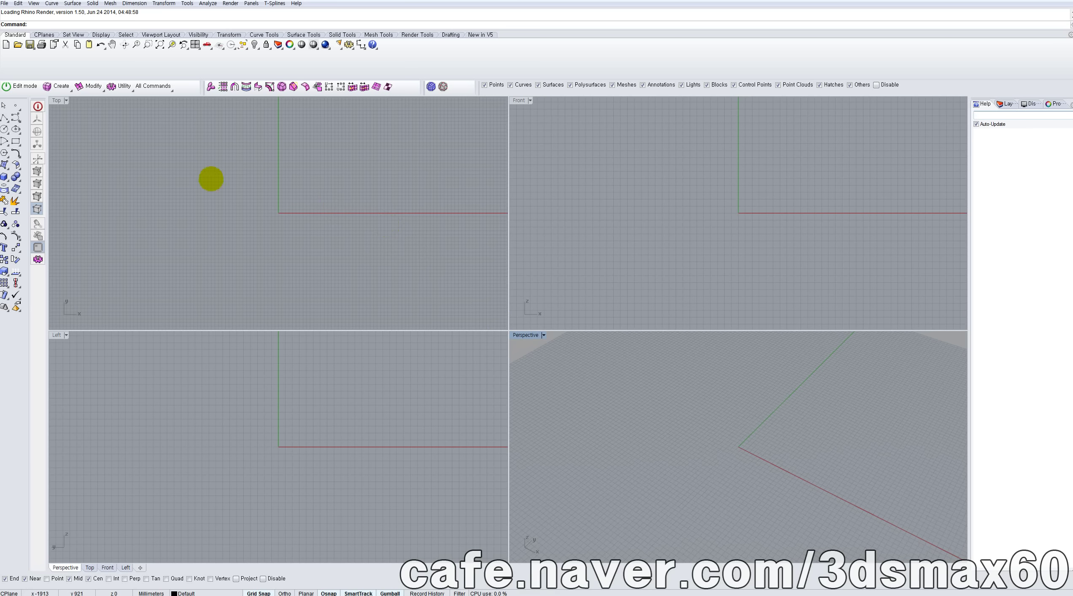
pyautogui.hotkey('alt', 'Tab')
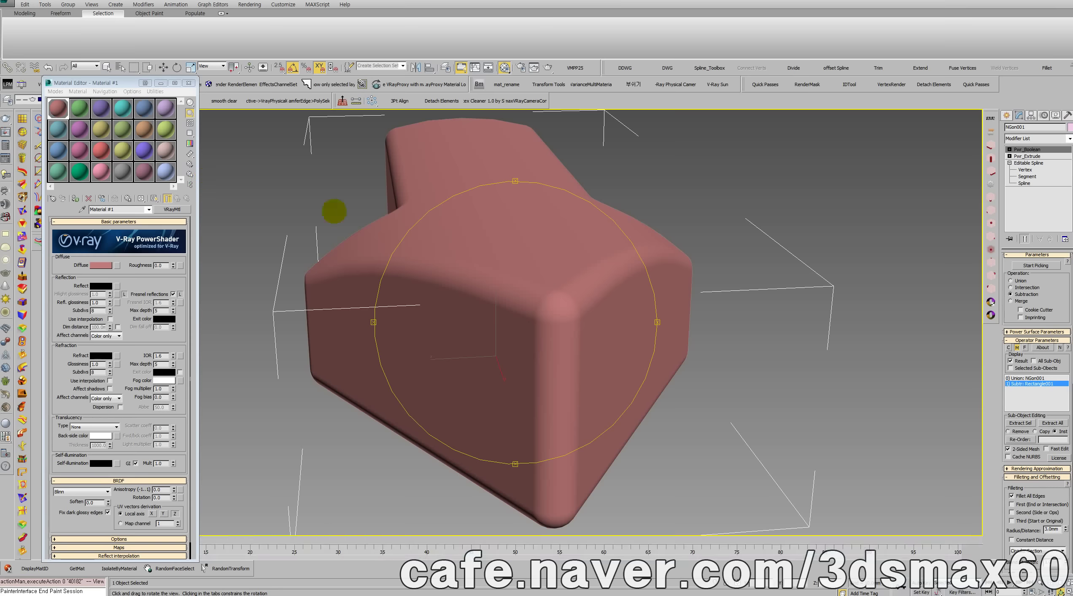
pyautogui.moveTo(434, 231); pyautogui.dragTo(487, 314)
pyautogui.scroll(-5, 614, 243)
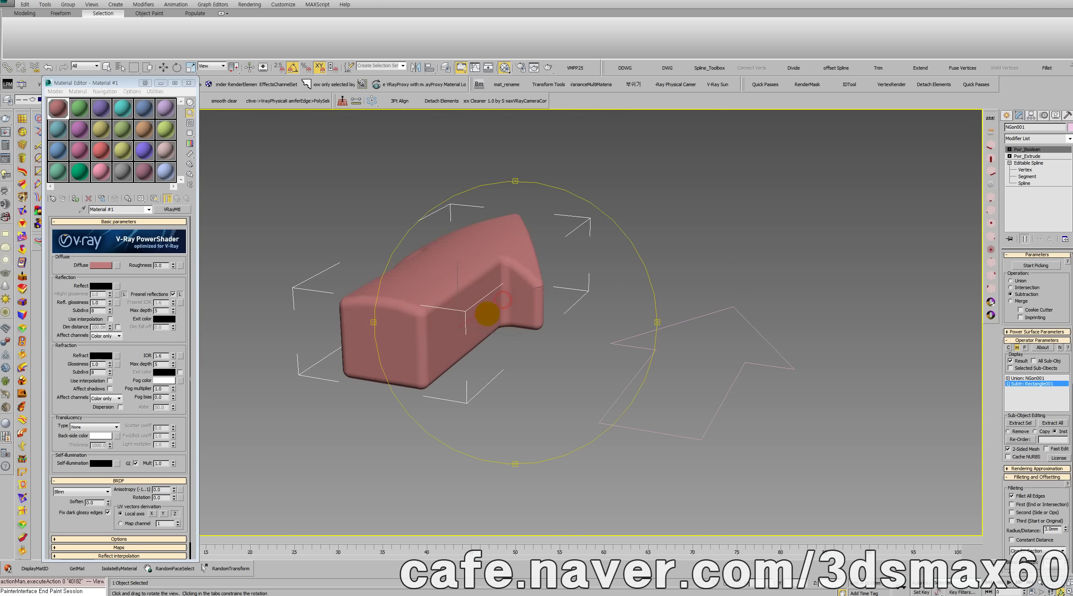
# Select the flat arrow spline beside the finished solid and close the Material Editor.
pyautogui.press('w')
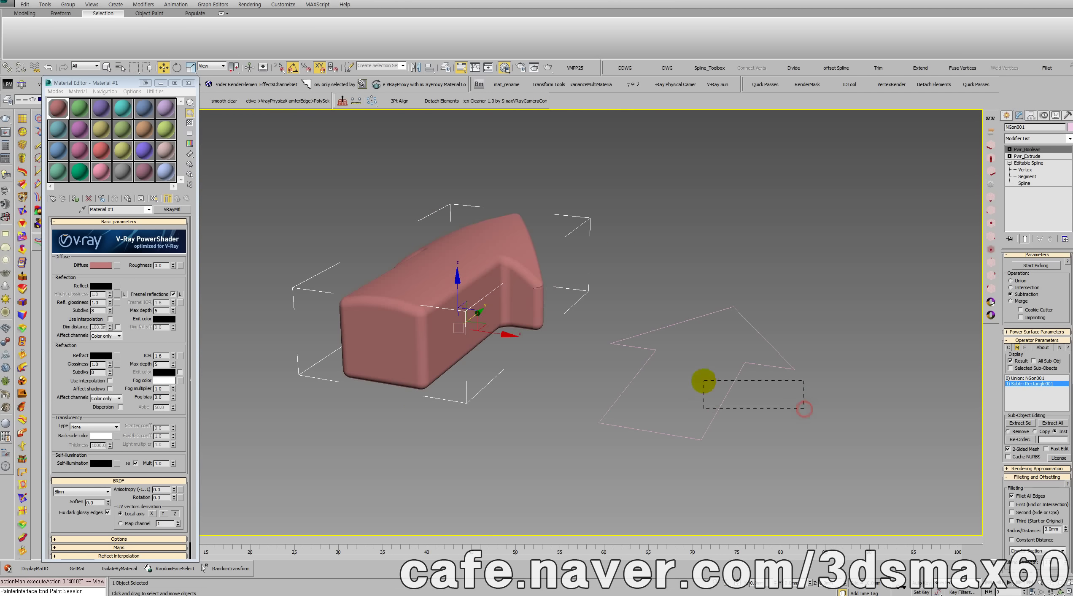
pyautogui.click(711, 380)
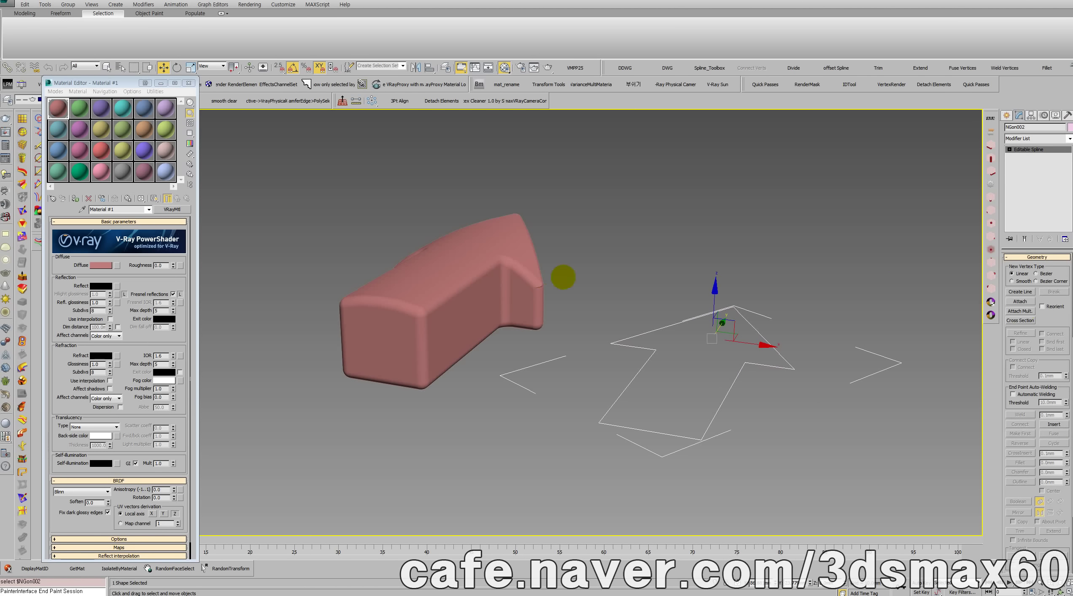
pyautogui.moveTo(687, 299); pyautogui.dragTo(543, 270, button='middle')
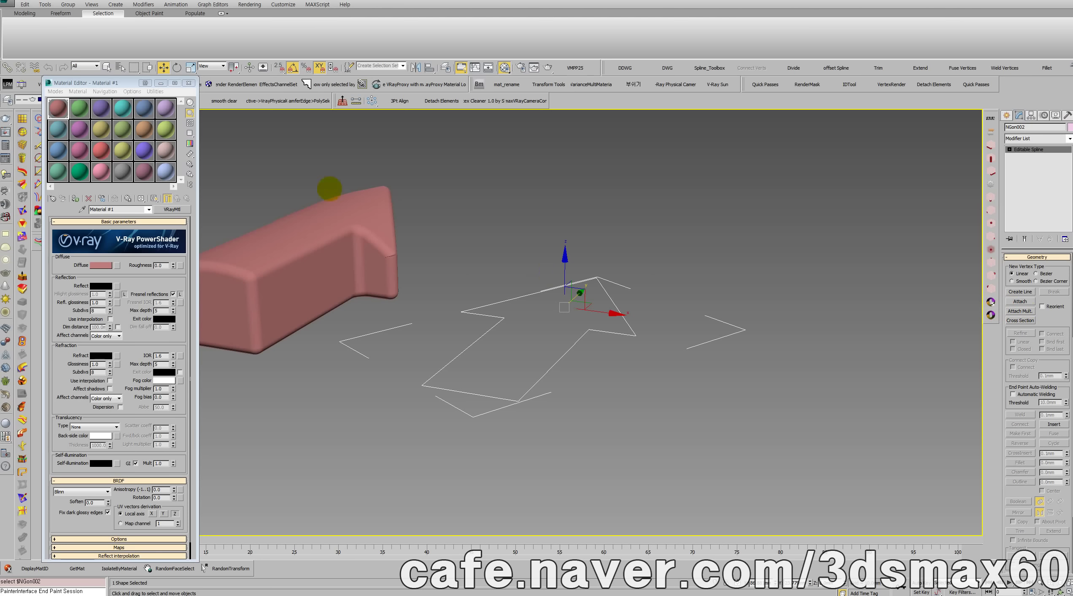
pyautogui.click(188, 83)
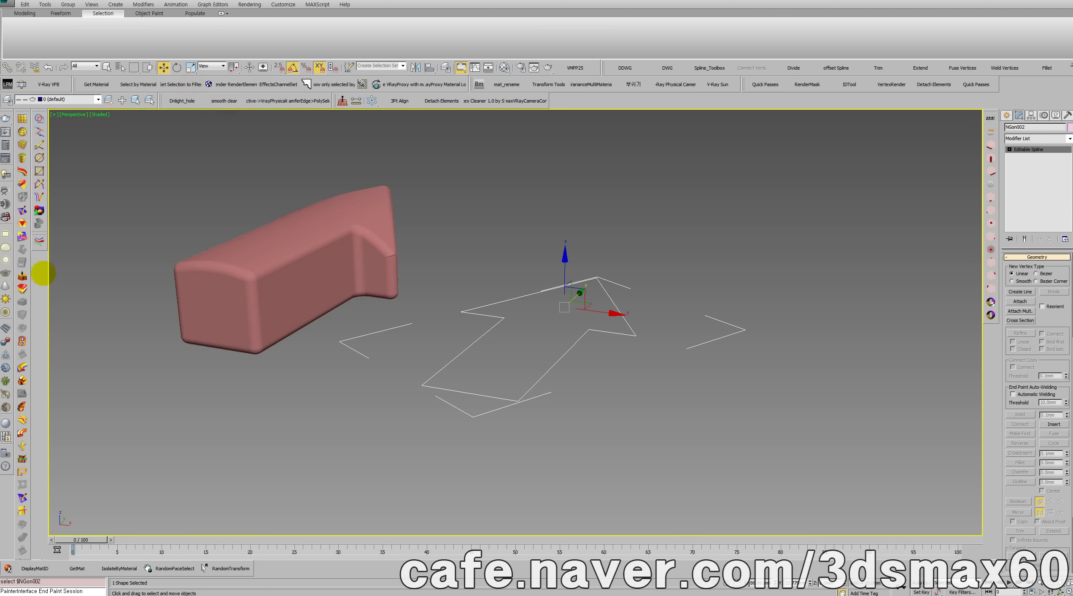
# Apply Power Extrude to the selected arrow spline with a distance of -20 mm.
pyautogui.click(23, 276)
pyautogui.click(474, 311)
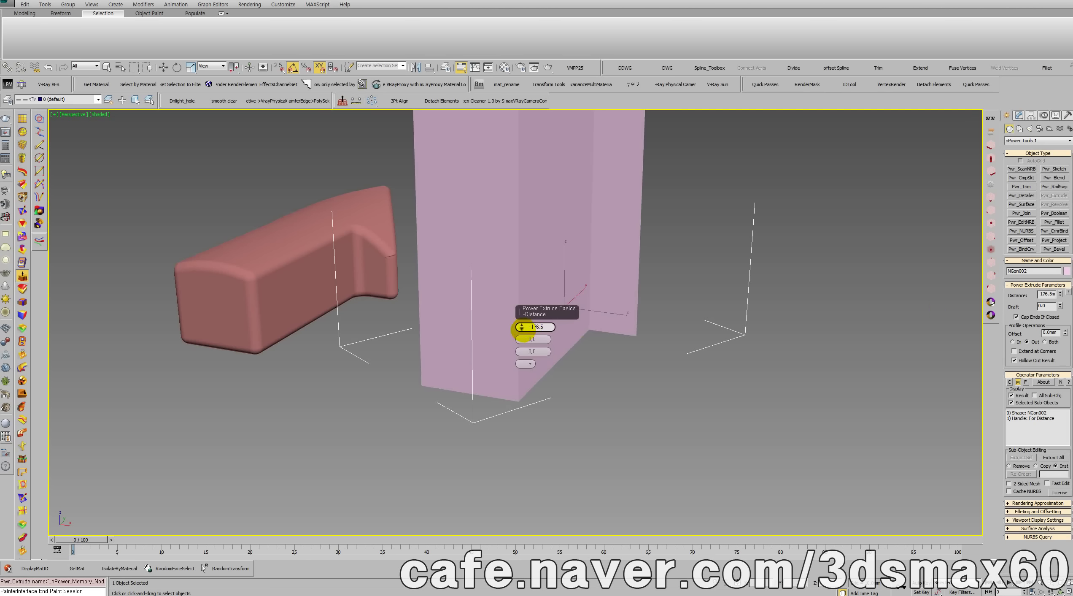
pyautogui.moveTo(522, 327); pyautogui.dragTo(527, 381)
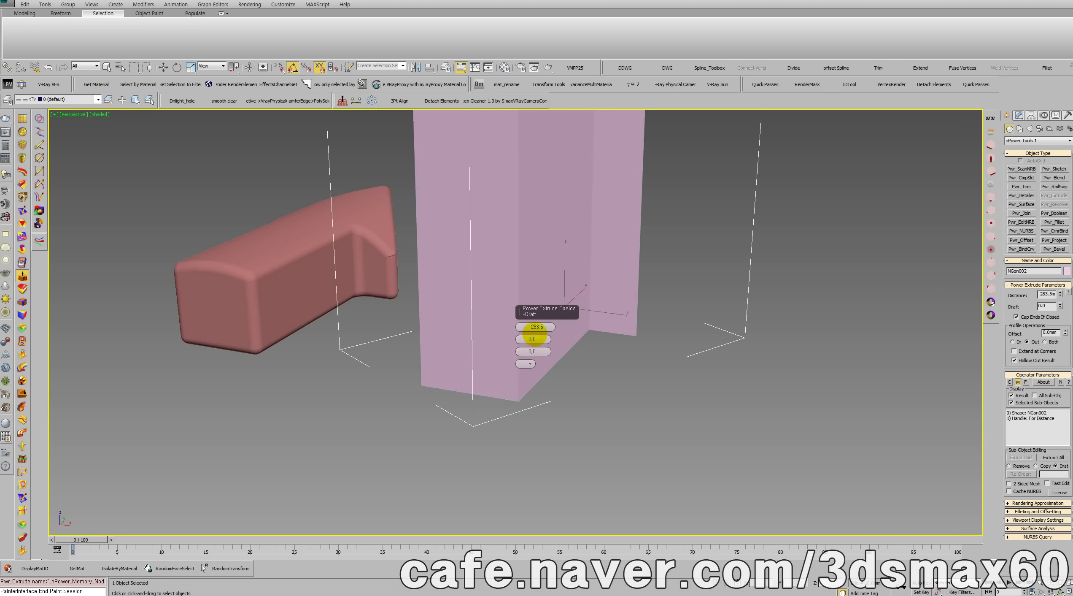
pyautogui.click(537, 326)
pyautogui.write('-')
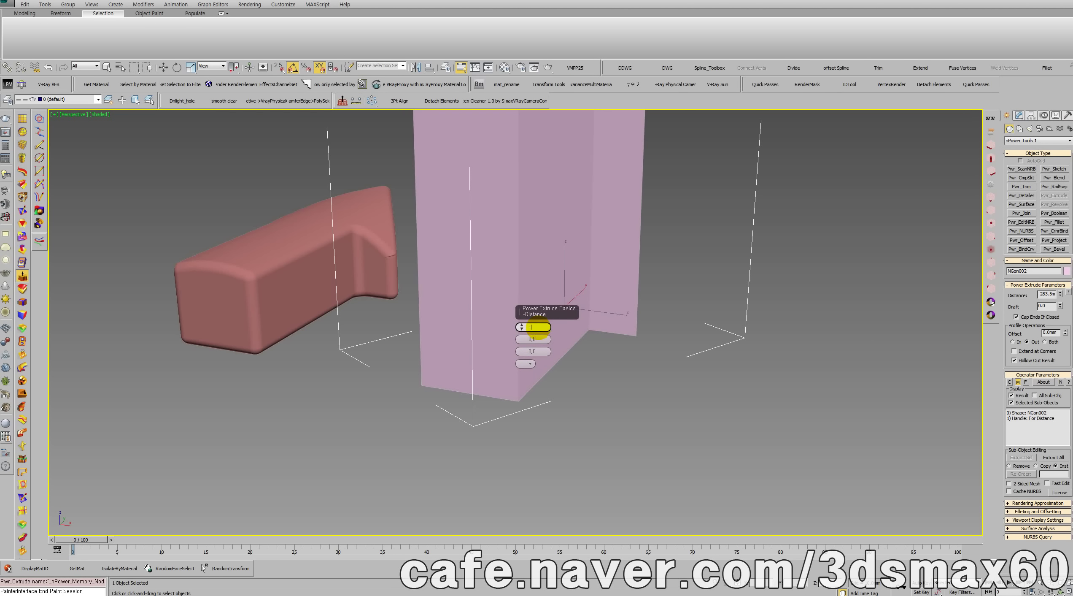
pyautogui.write('50')
pyautogui.press('Return')
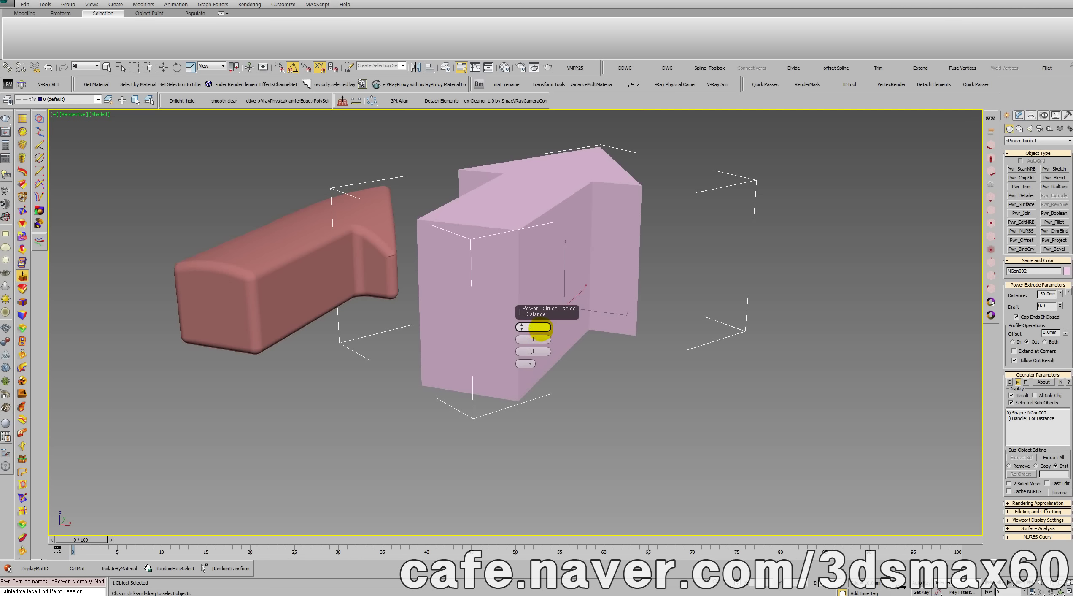
pyautogui.press('Return')
pyautogui.moveTo(531, 276); pyautogui.dragTo(476, 257, button='middle')
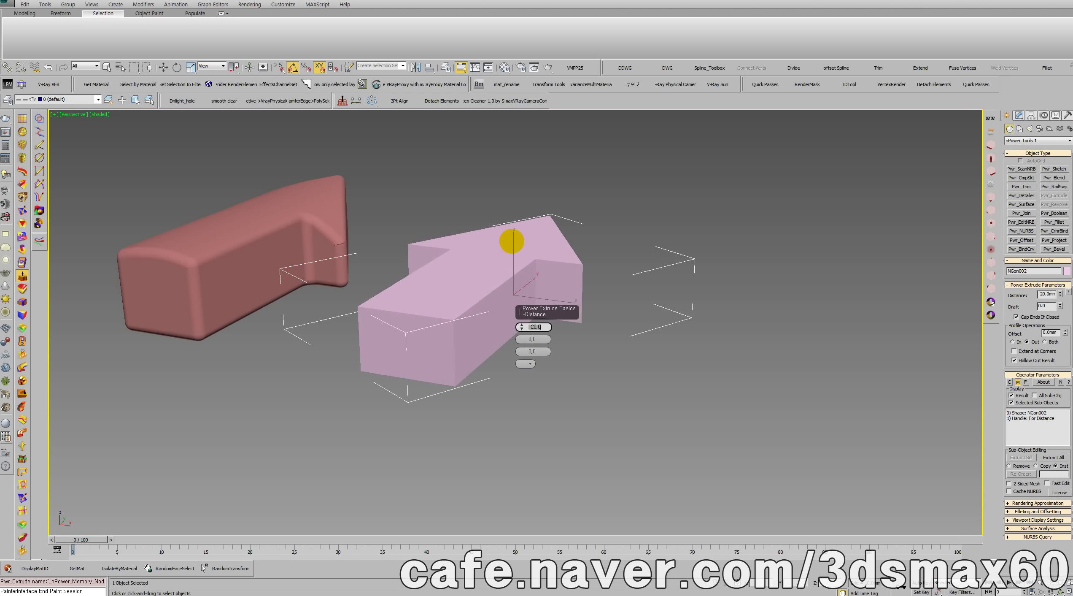
# In the front view, draw a four-point Power Sketch arch across the new arrow block using Control Points, extending past both sides.
pyautogui.press('c')
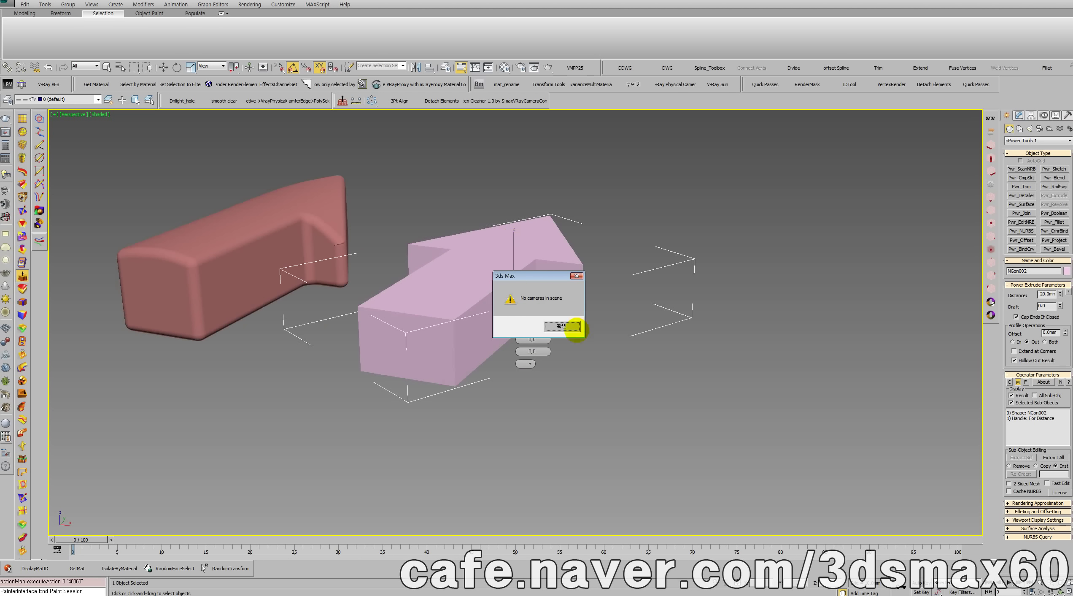
pyautogui.click(574, 326)
pyautogui.press('f')
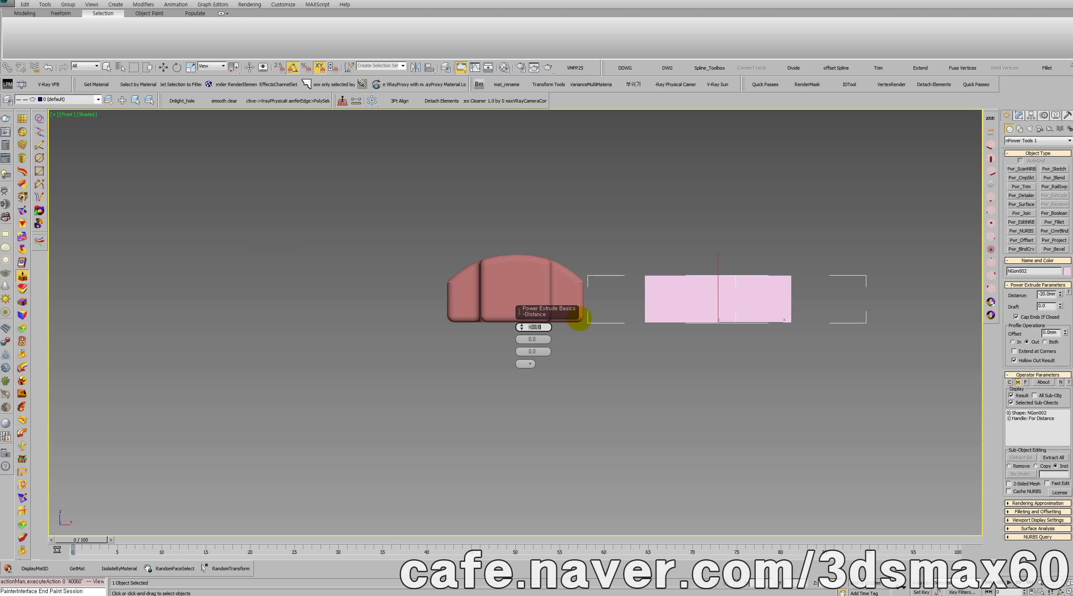
pyautogui.moveTo(738, 273); pyautogui.dragTo(632, 206, button='middle')
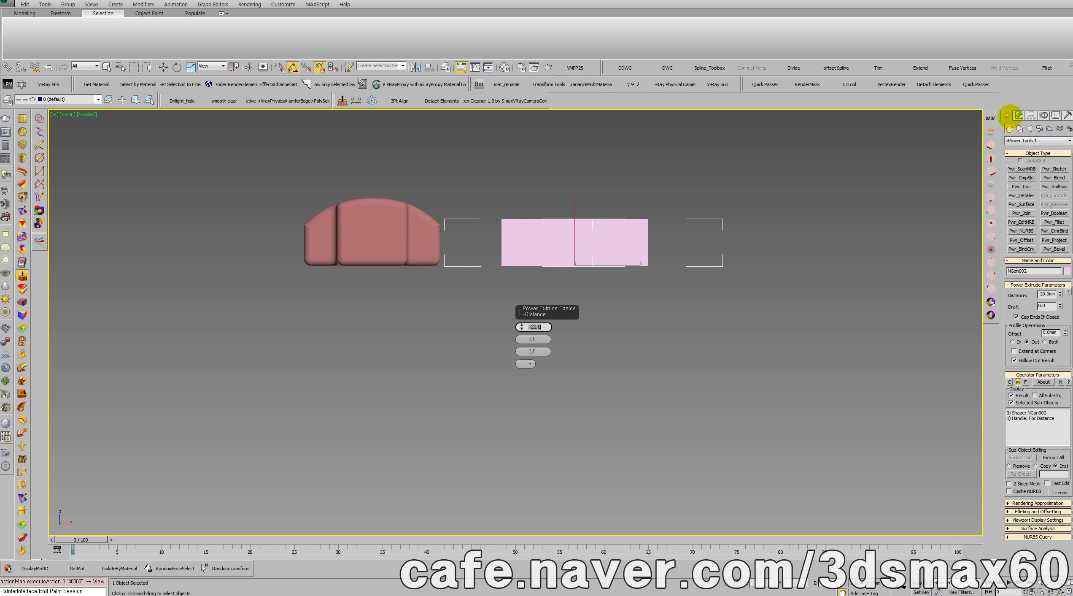
pyautogui.click(1019, 129)
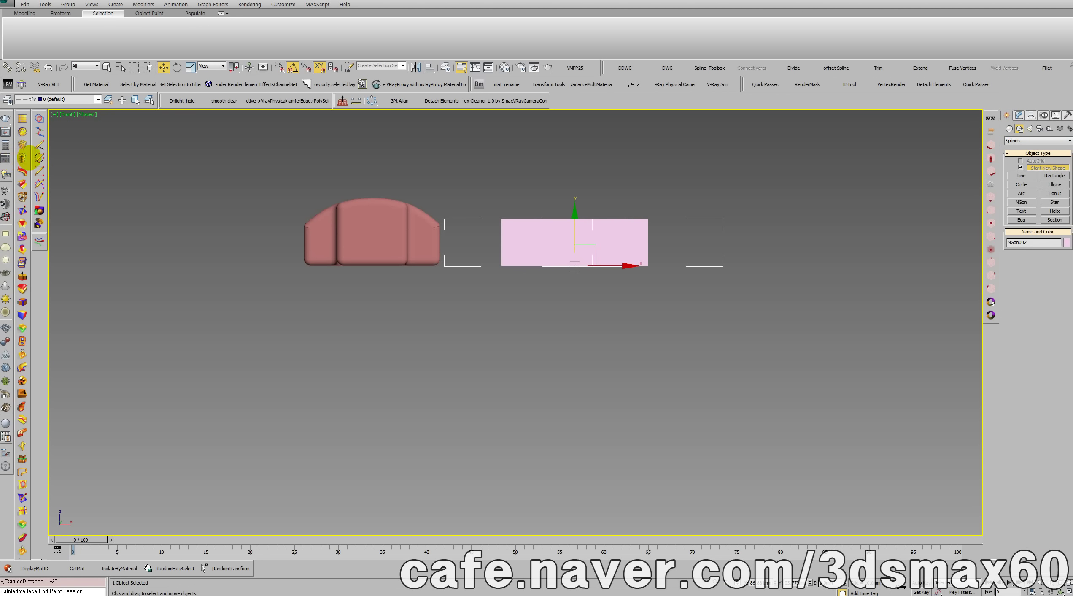
pyautogui.click(39, 145)
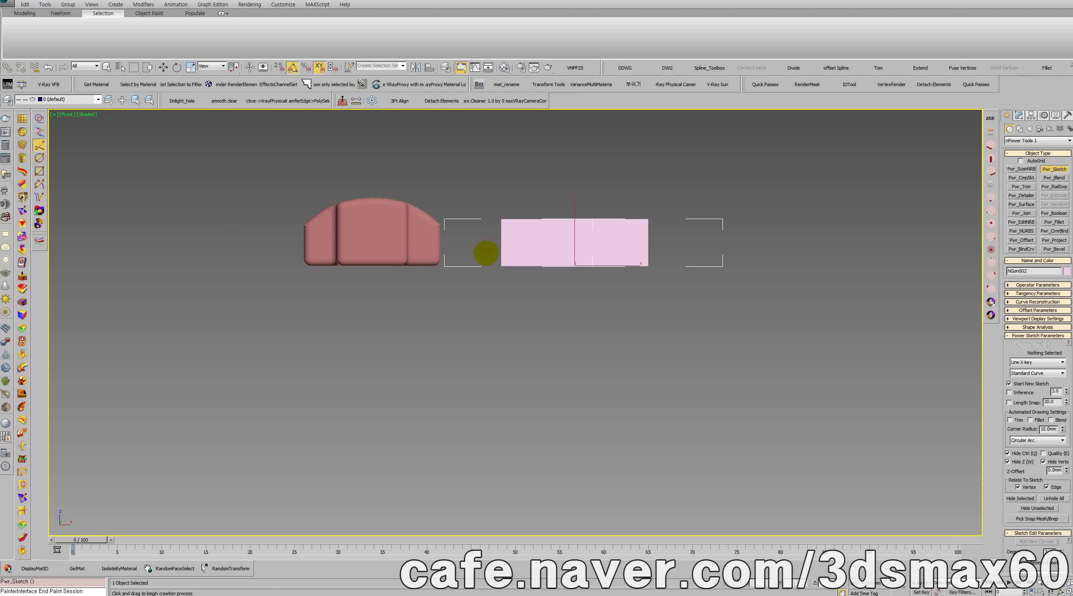
pyautogui.click(1029, 362)
pyautogui.click(1029, 370)
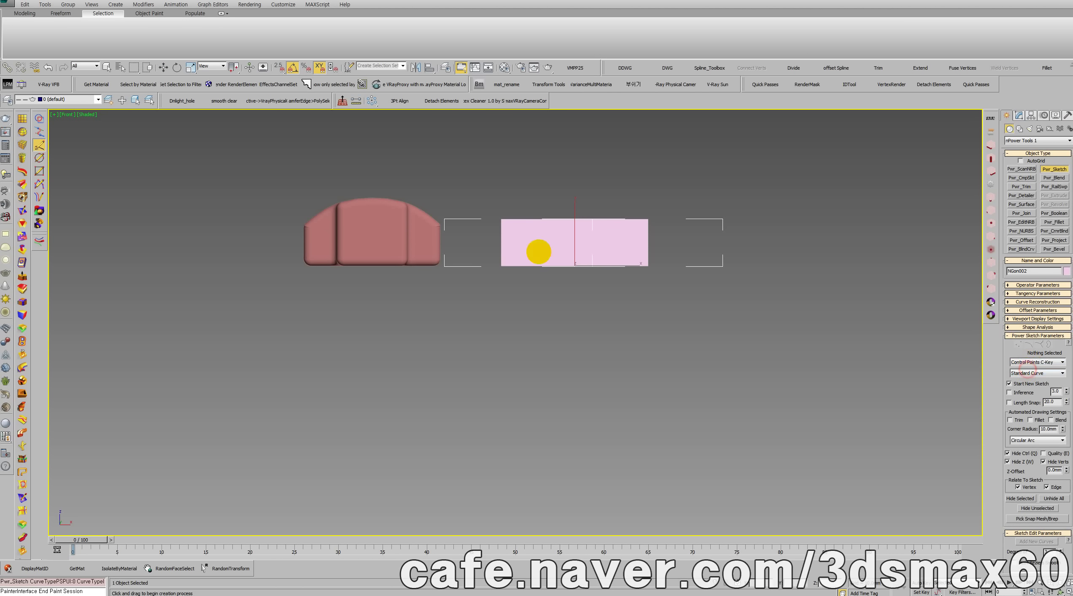
pyautogui.click(475, 255)
pyautogui.click(542, 228)
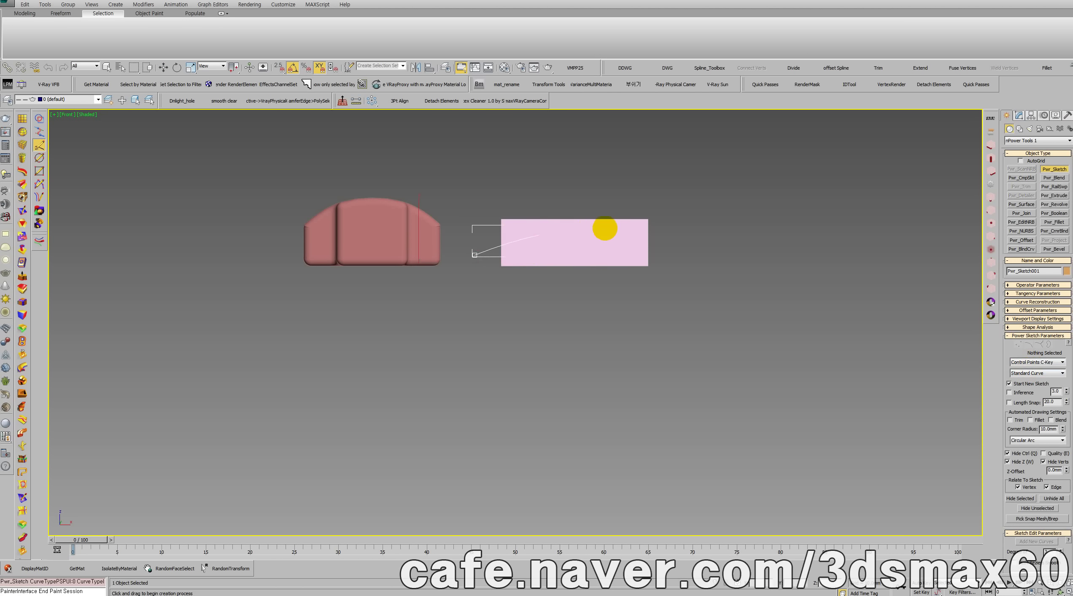
pyautogui.click(605, 228)
pyautogui.click(674, 252)
pyautogui.rightClick(674, 252)
pyautogui.rightClick(675, 283)
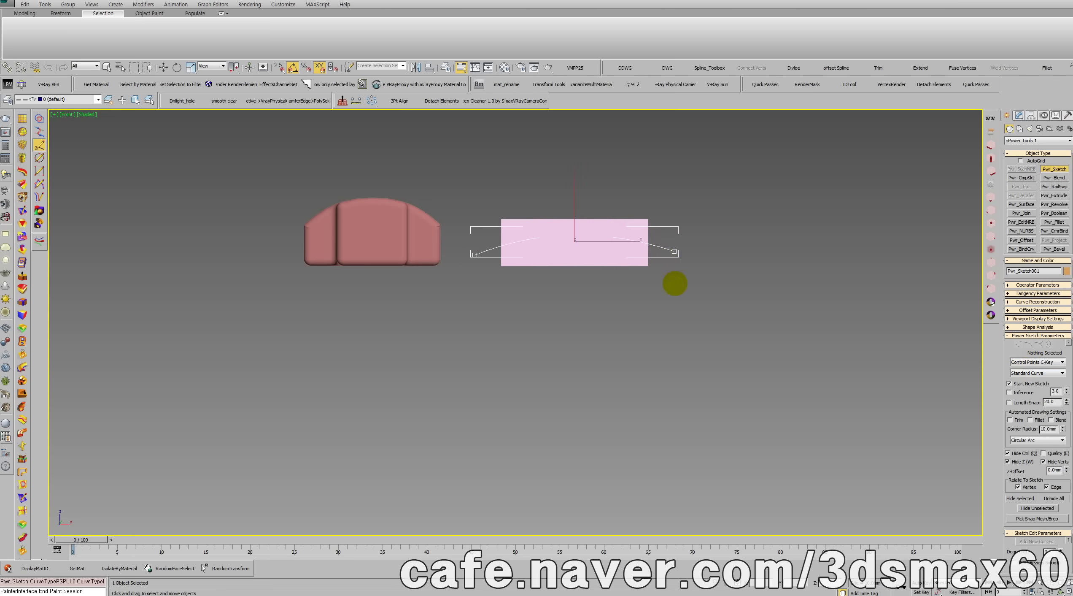
# Show the scene in wireframe and copy the arrow block together with its arch curve along X, clear of the originals.
pyautogui.press('F3')
pyautogui.moveTo(674, 298); pyautogui.dragTo(574, 192)
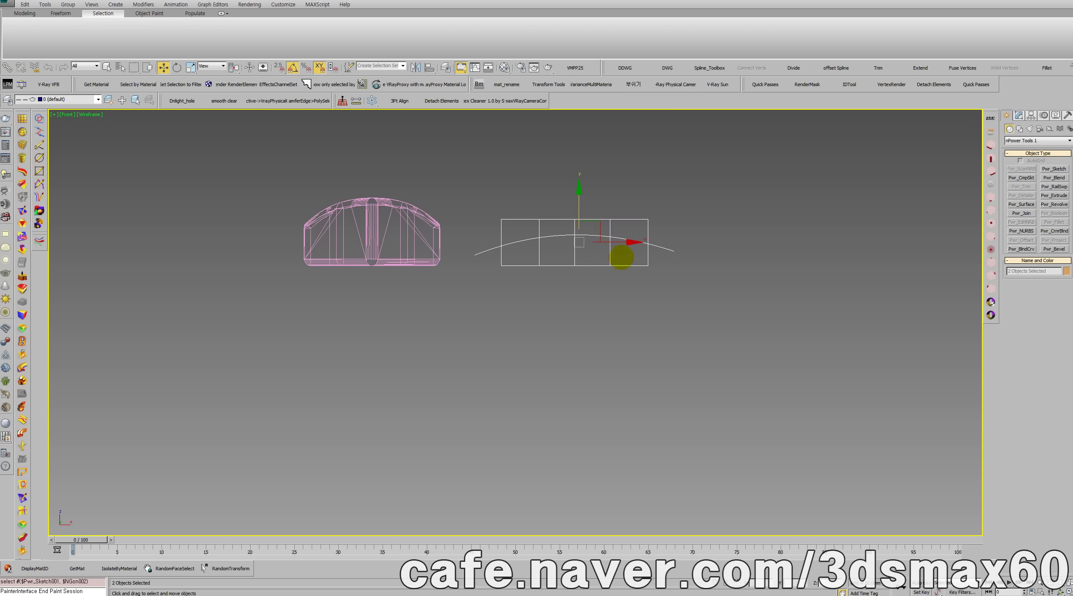
pyautogui.keyDown('shift'); pyautogui.moveTo(619, 243); pyautogui.dragTo(814, 242); pyautogui.keyUp('shift')
pyautogui.click(539, 333)
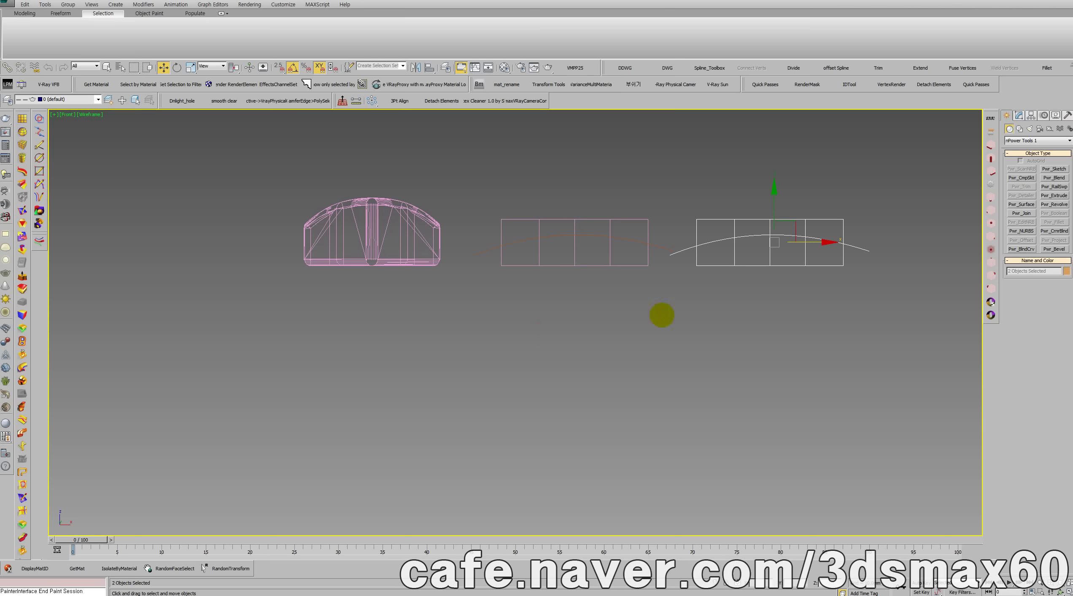
# In perspective, move the original arch sketch about 77 mm along negative Y, toward the arrow's tail.
pyautogui.hotkey('ctrl', 'r')
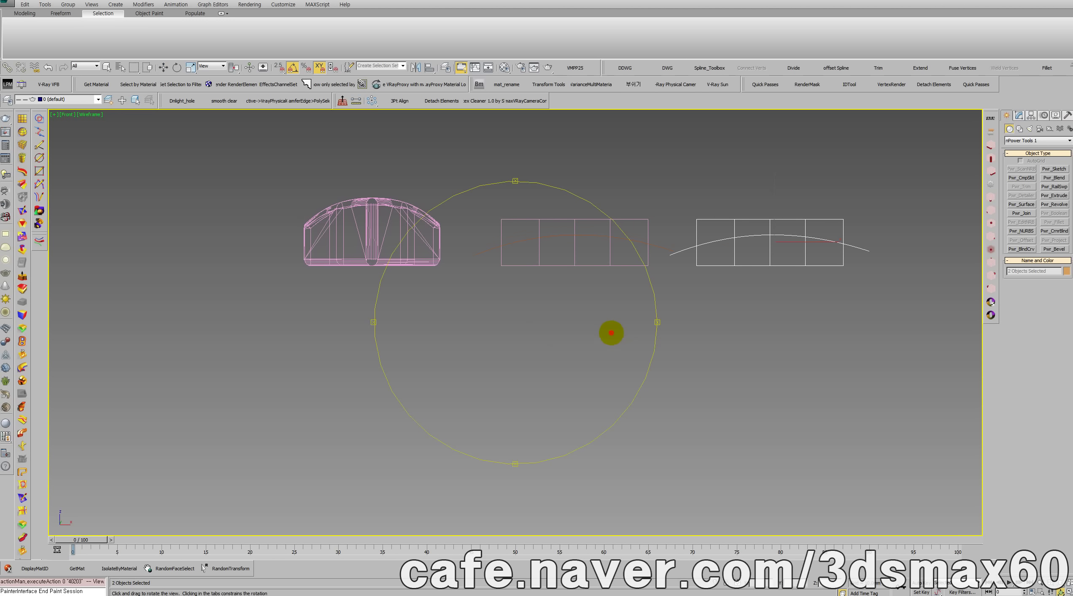
pyautogui.moveTo(611, 331); pyautogui.dragTo(598, 349)
pyautogui.press('p')
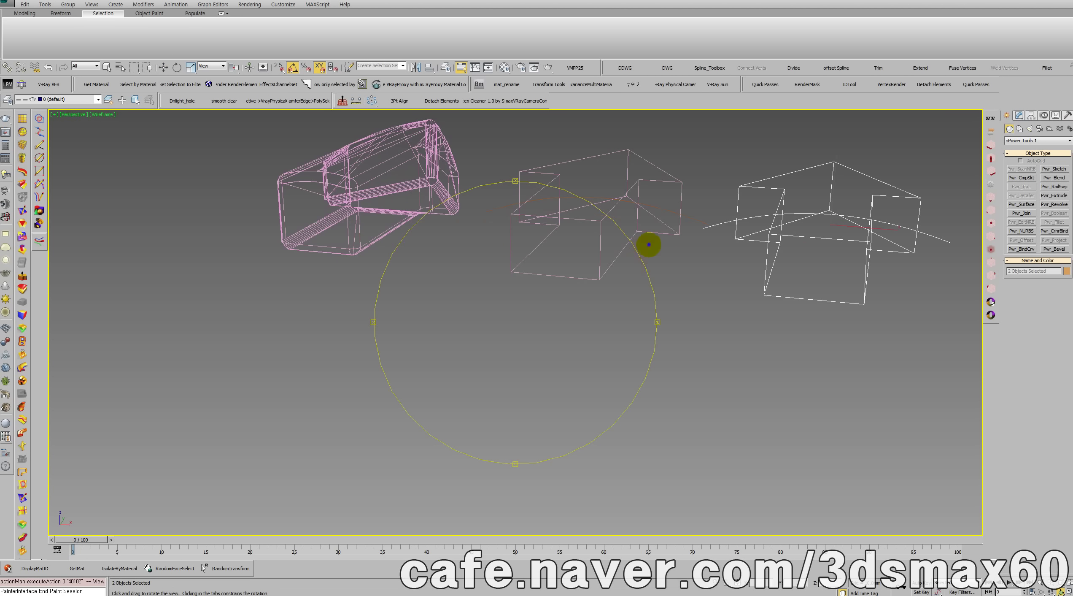
pyautogui.rightClick(660, 235)
pyautogui.click(691, 217)
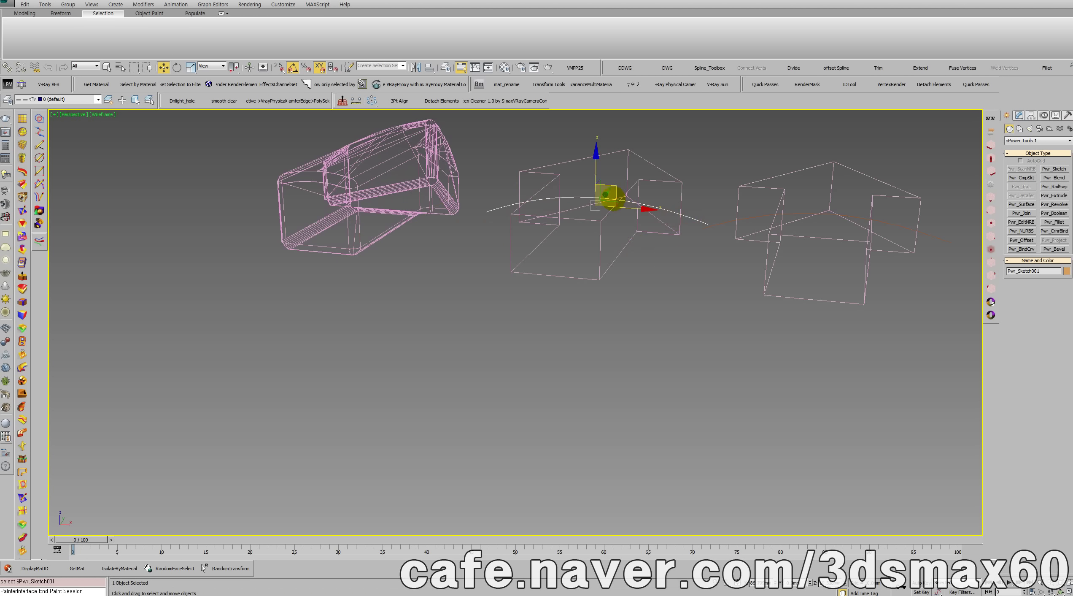
pyautogui.moveTo(606, 195); pyautogui.dragTo(584, 253)
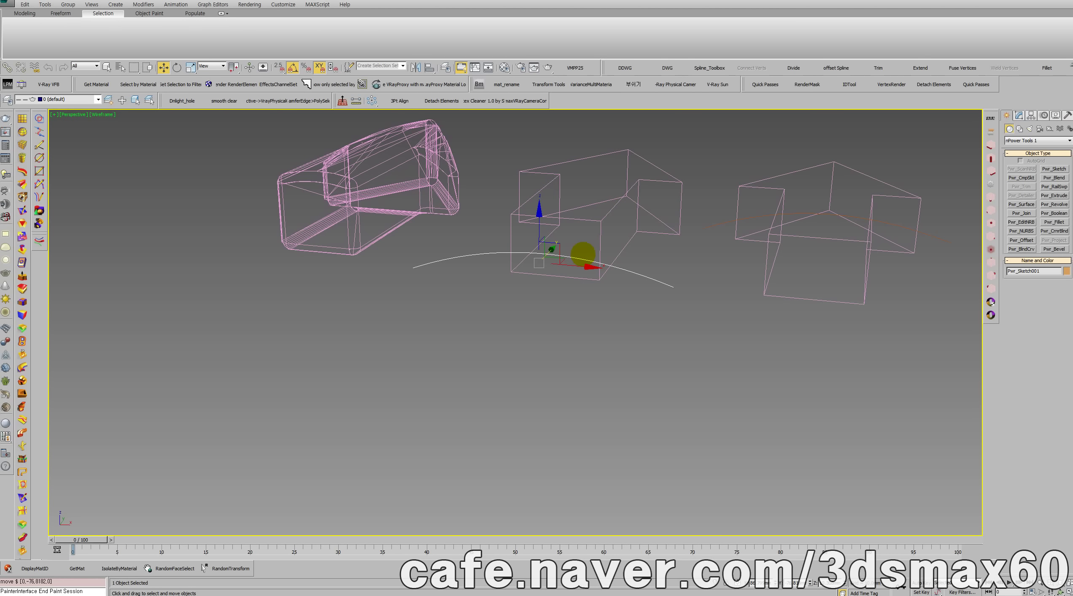
# Apply Power Trim to the original arrow block, picking the arch sketch as the trim curve in the front view.
pyautogui.press('f')
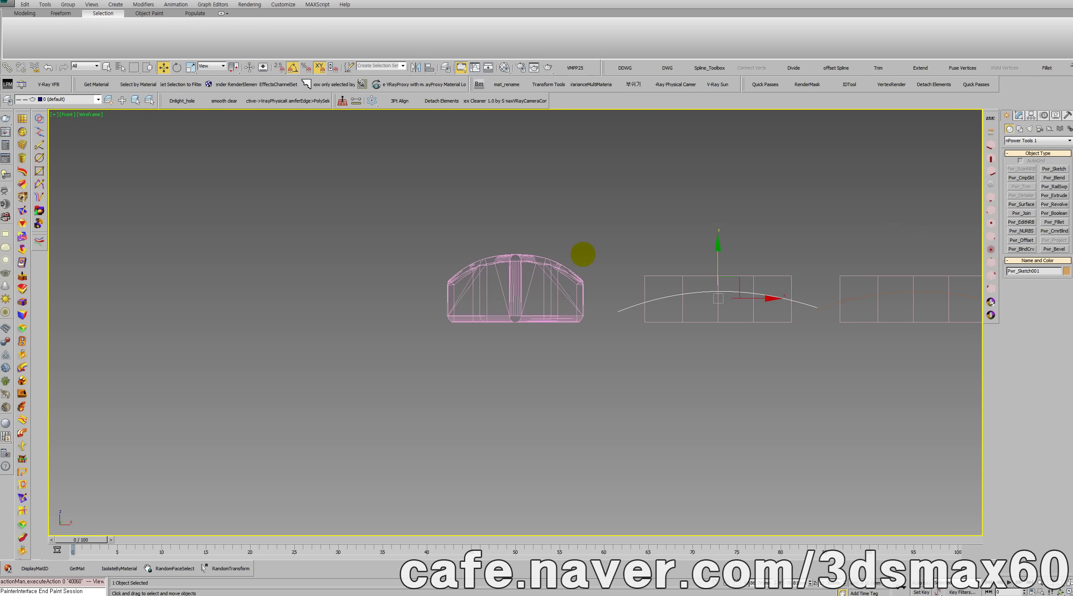
pyautogui.moveTo(683, 322); pyautogui.dragTo(577, 333, button='middle')
pyautogui.scroll(4, 587, 331)
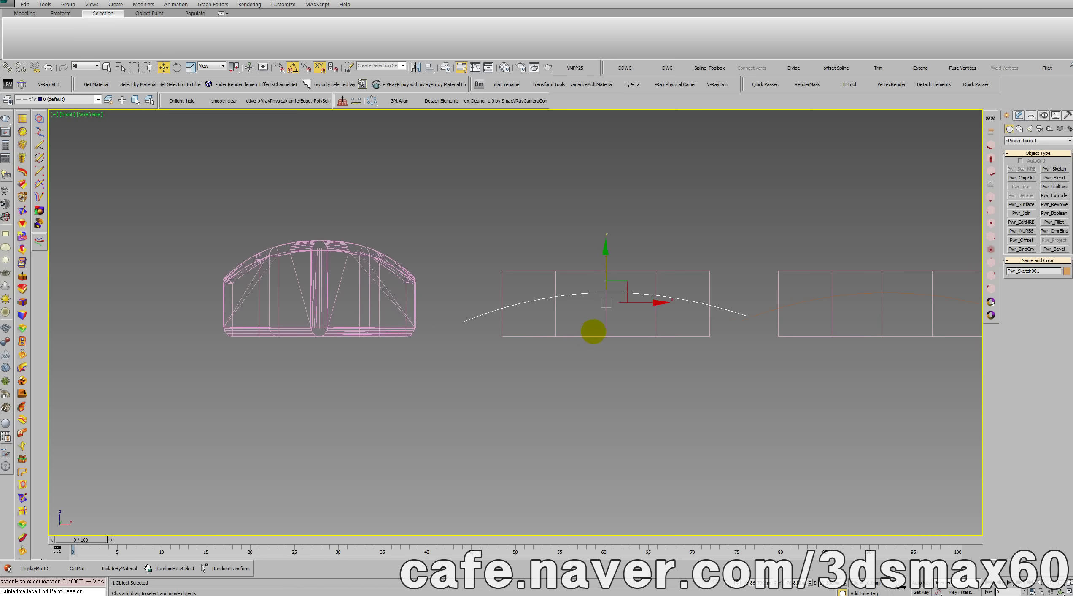
pyautogui.click(597, 358)
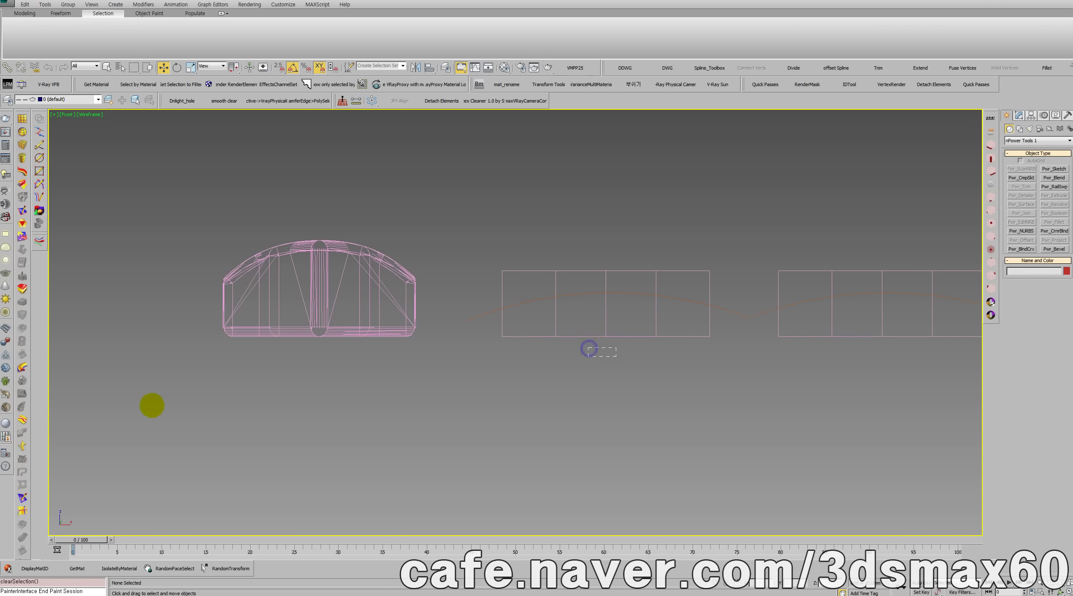
pyautogui.moveTo(519, 352); pyautogui.dragTo(479, 322)
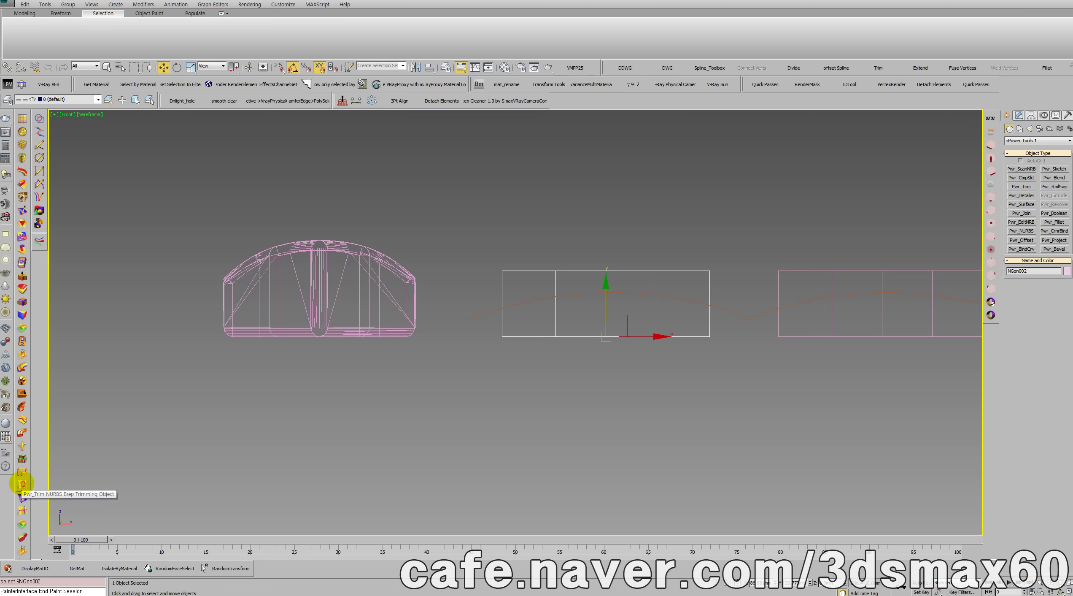
pyautogui.click(23, 484)
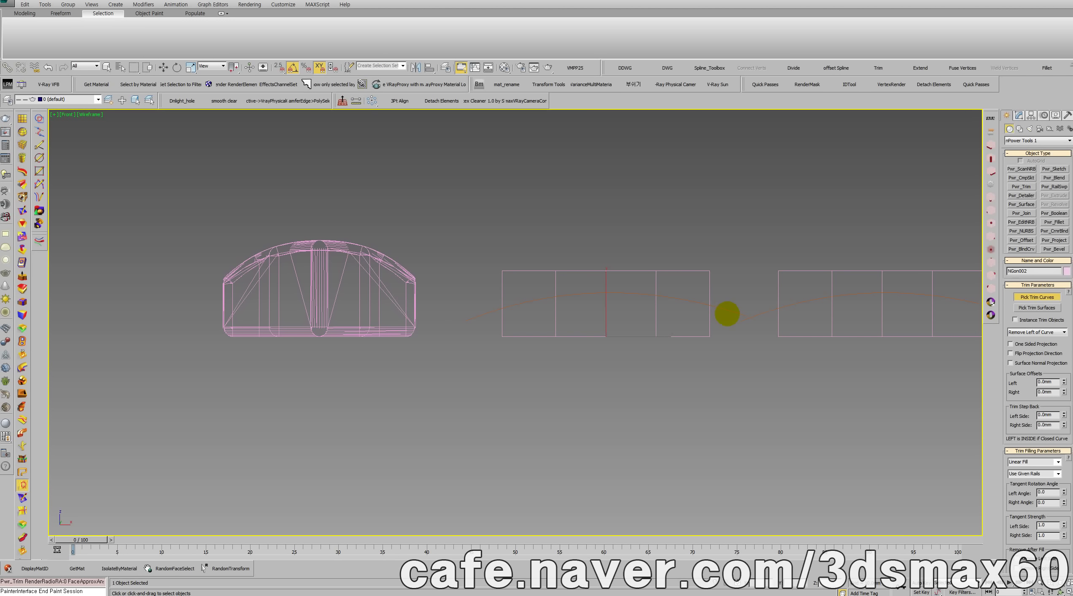
pyautogui.click(727, 313)
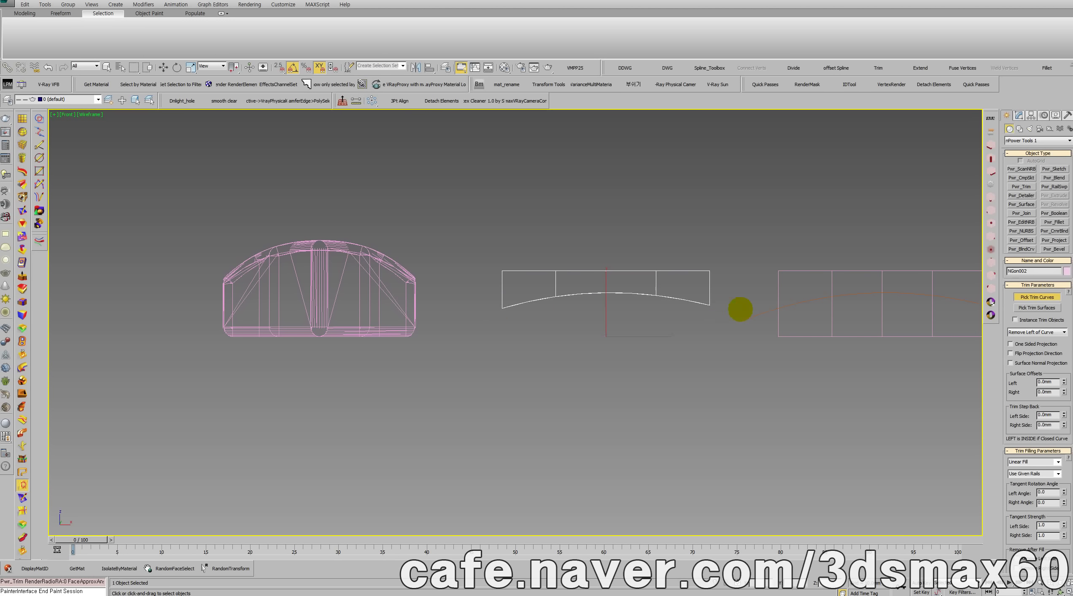
# Set the trim to Remove Right of Curve and inspect the trimmed arrow shaded in an orbited view.
pyautogui.click(1048, 332)
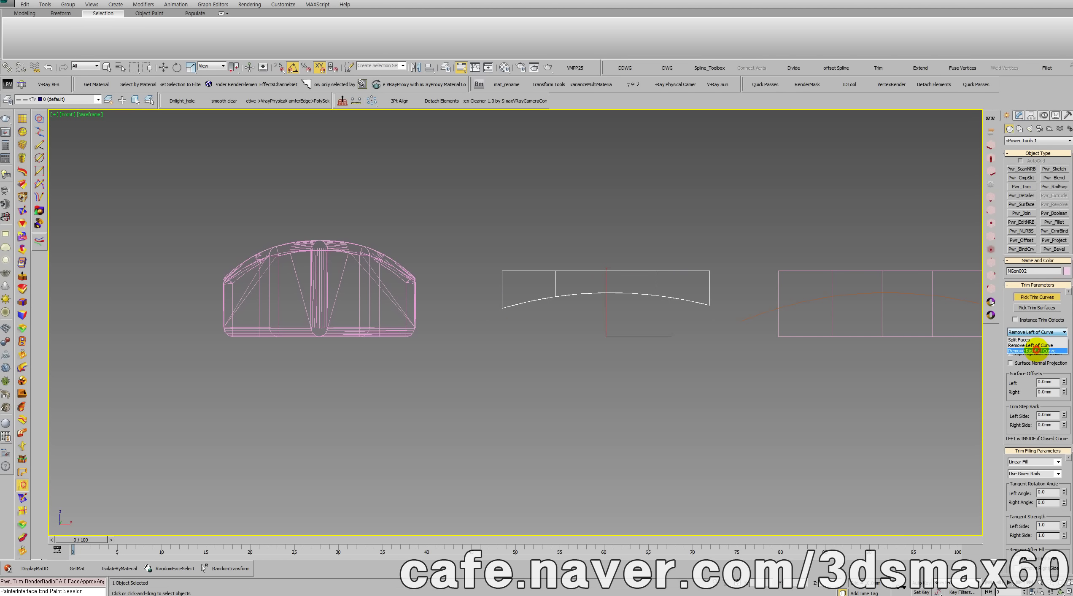
pyautogui.click(1036, 350)
pyautogui.moveTo(738, 361)
pyautogui.mouseDown(button='middle')
pyautogui.moveTo(637, 362)
pyautogui.moveTo(639, 345)
pyautogui.moveTo(587, 350)
pyautogui.moveTo(604, 340)
pyautogui.moveTo(566, 324)
pyautogui.mouseUp(button='middle')
pyautogui.press('F3')
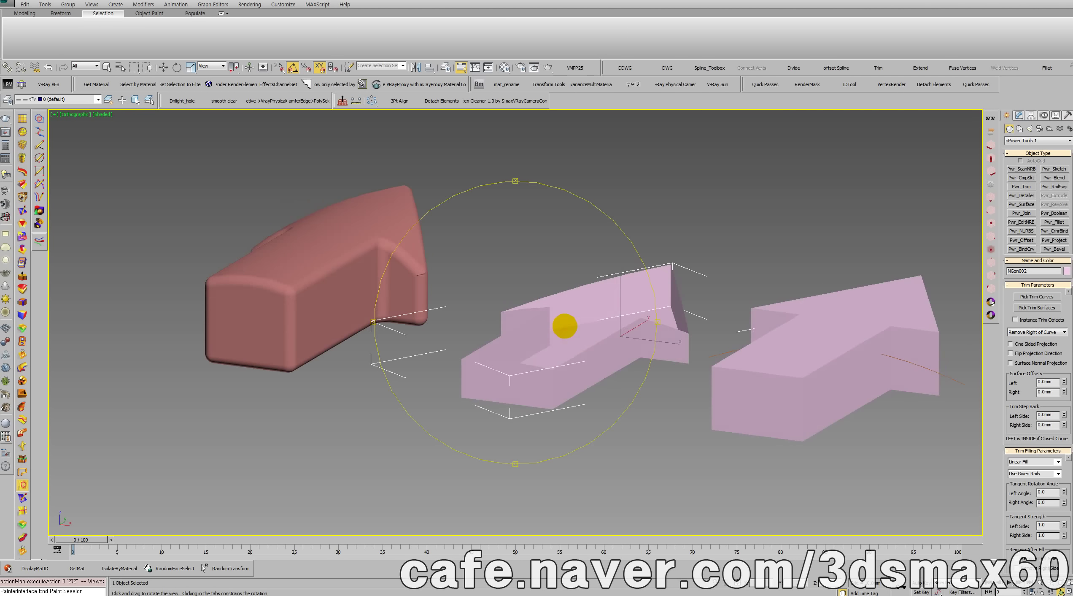
pyautogui.rightClick(600, 328)
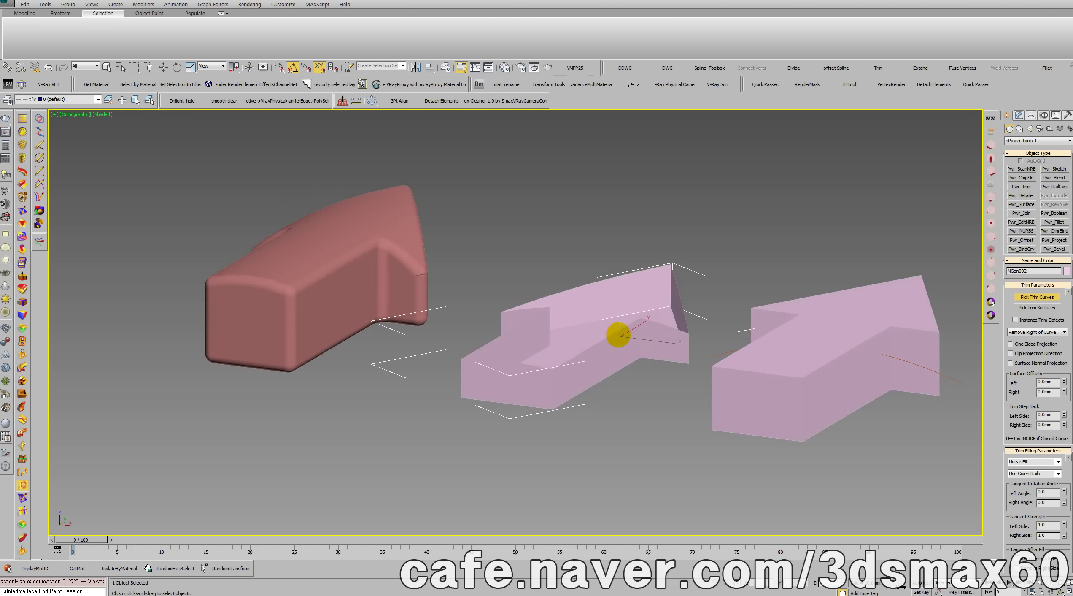
# Exit the trim, review its fill settings in the modifier parameters, and delete the curve-trimmed arrow.
pyautogui.press('w')
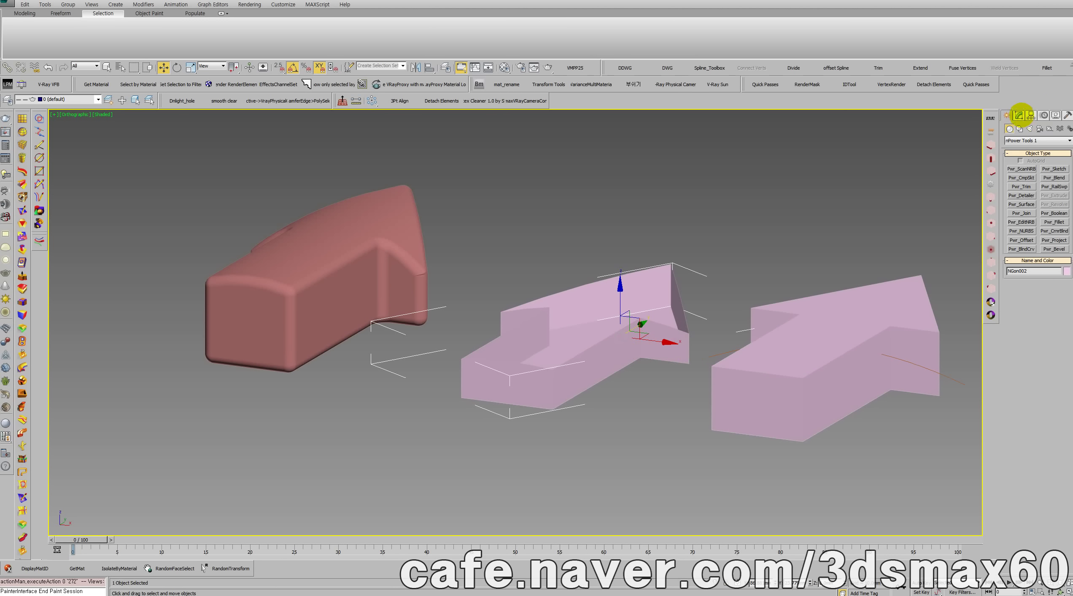
pyautogui.click(1019, 114)
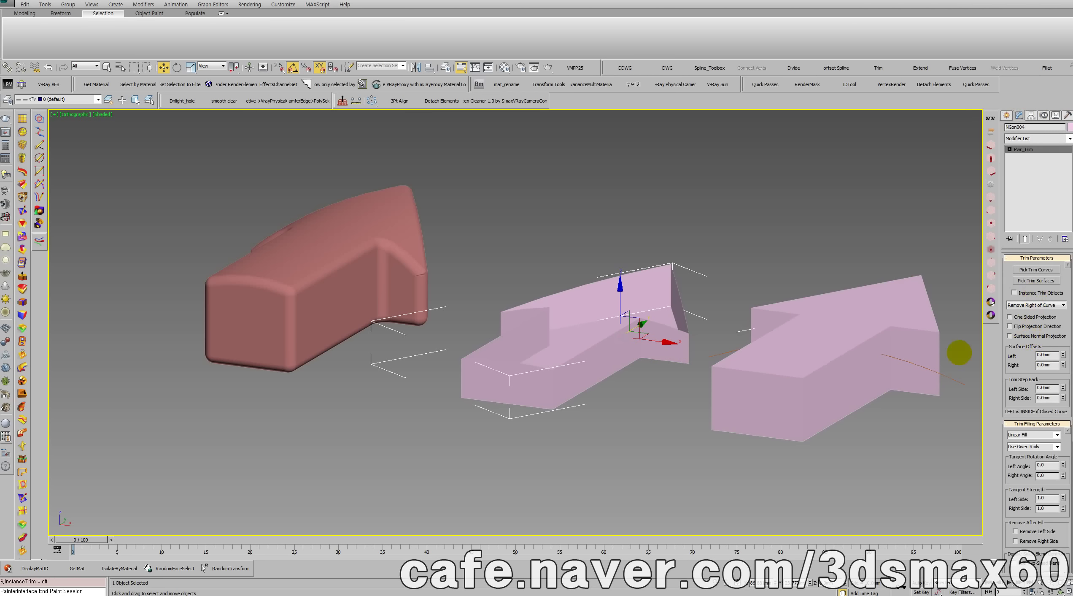
pyautogui.moveTo(853, 353); pyautogui.dragTo(750, 350, button='middle')
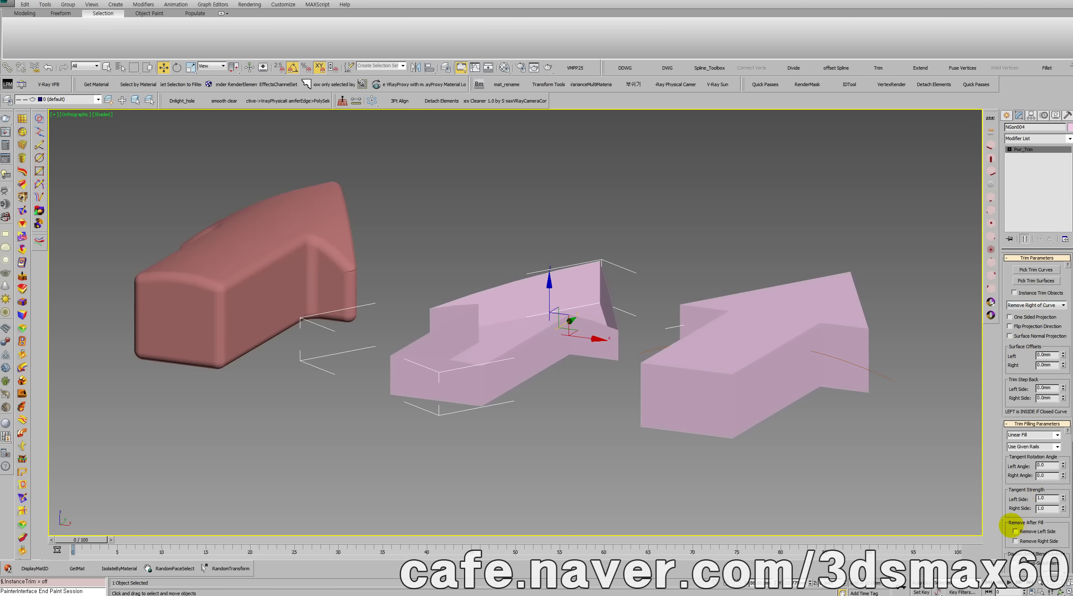
pyautogui.moveTo(1012, 527); pyautogui.dragTo(1000, 417)
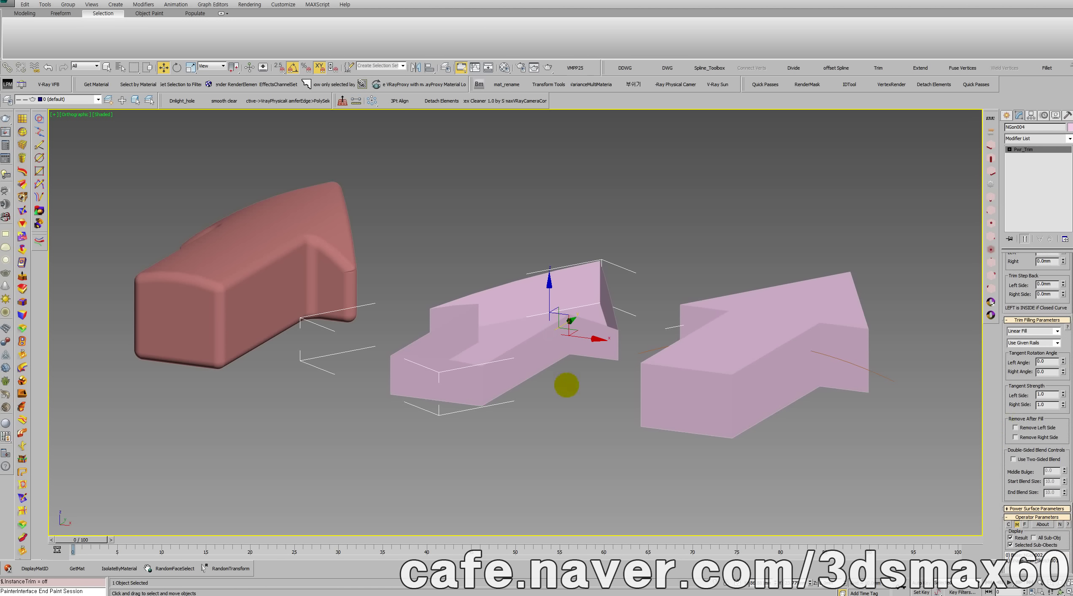
pyautogui.press('Delete')
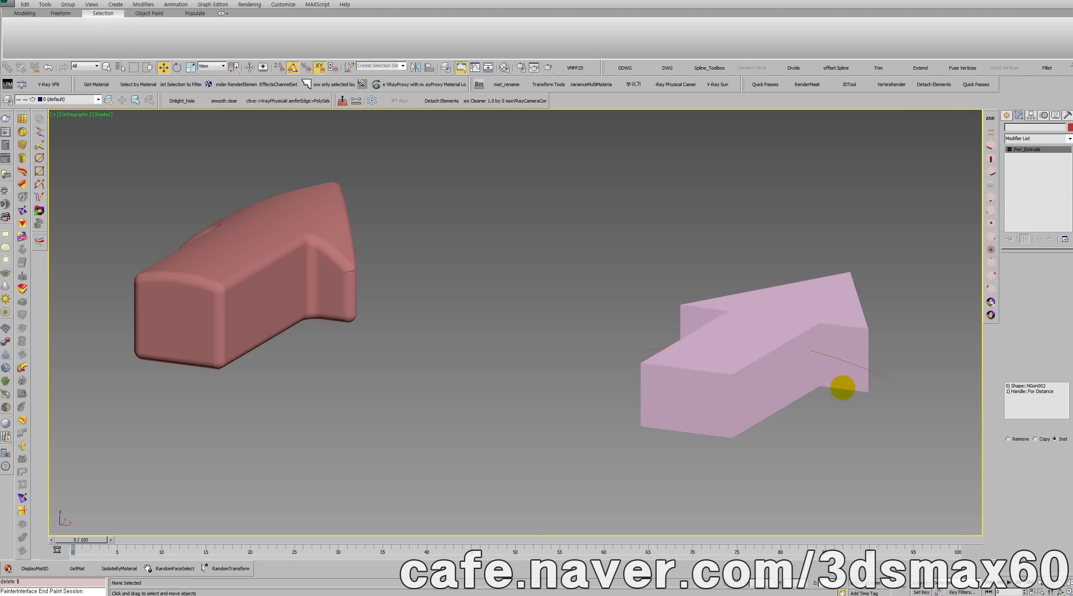
# Move the remaining arch sketch about 78 mm along negative Y, in front of the arrow block's tail.
pyautogui.click(876, 375)
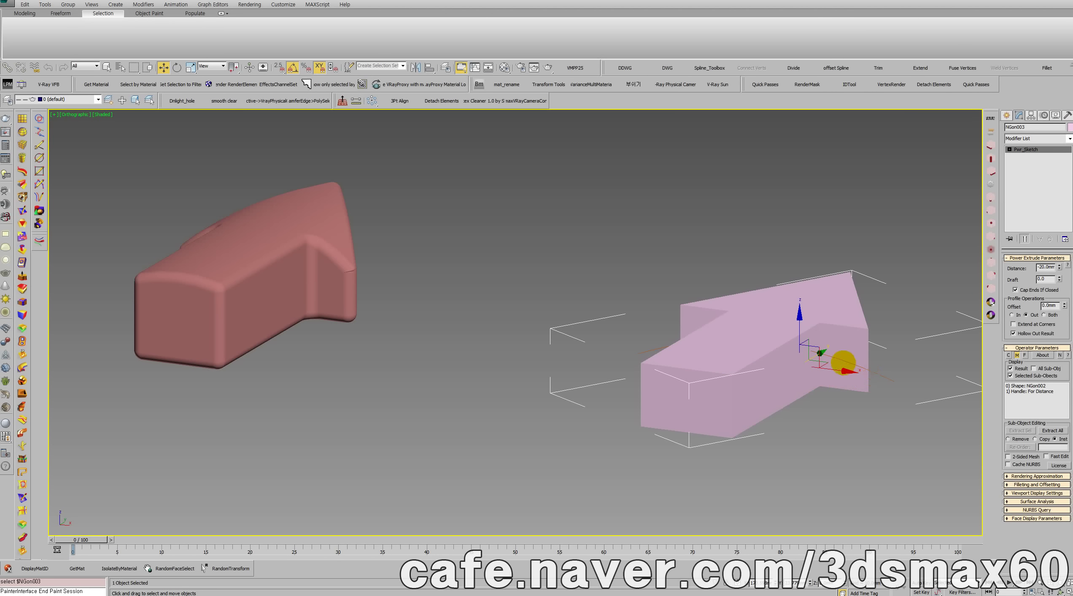
pyautogui.click(810, 349)
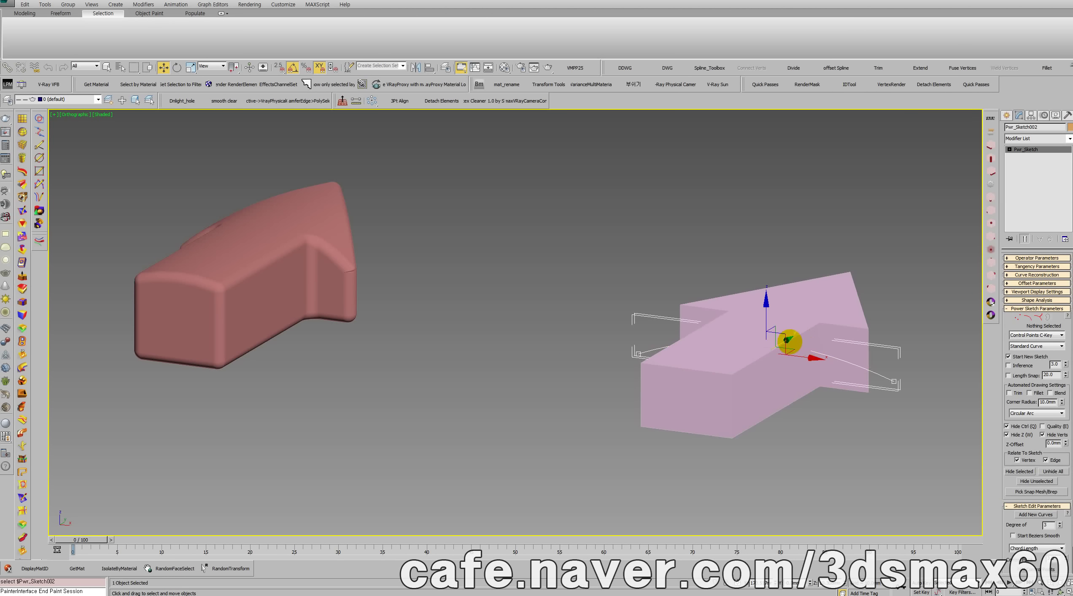
pyautogui.moveTo(787, 340); pyautogui.dragTo(681, 412)
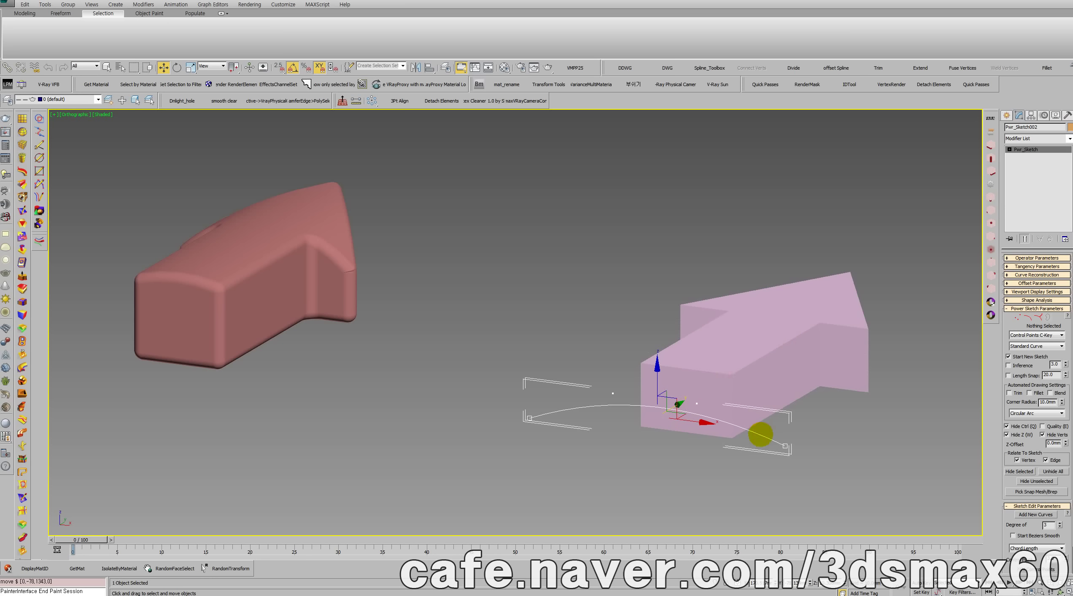
# Power Extrude the arch sketch by about -148 mm so the curved surface passes through the whole arrow block.
pyautogui.click(781, 448)
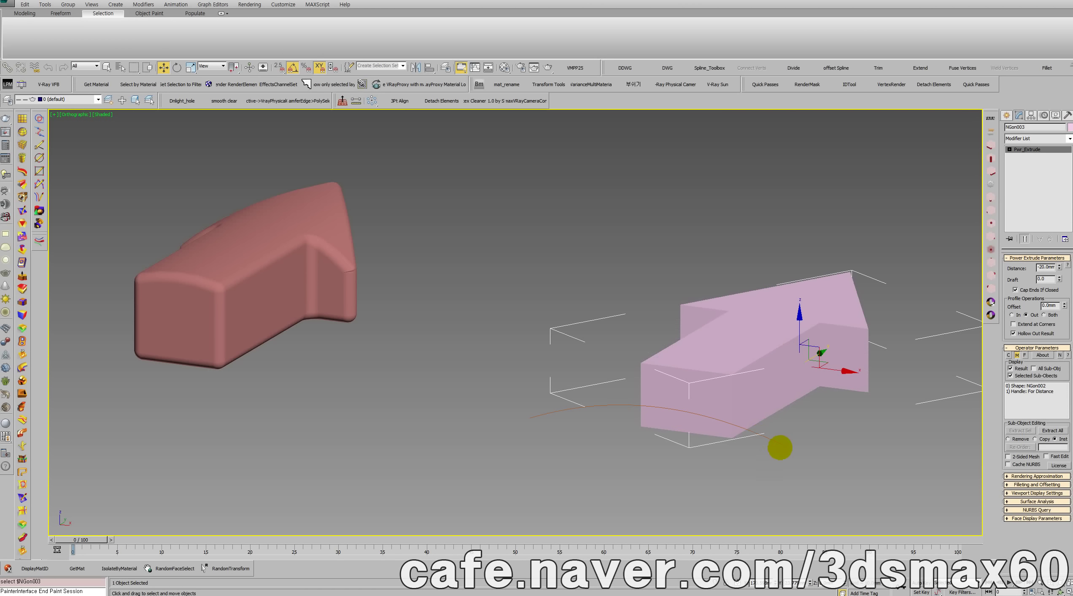
pyautogui.moveTo(785, 458); pyautogui.dragTo(774, 438)
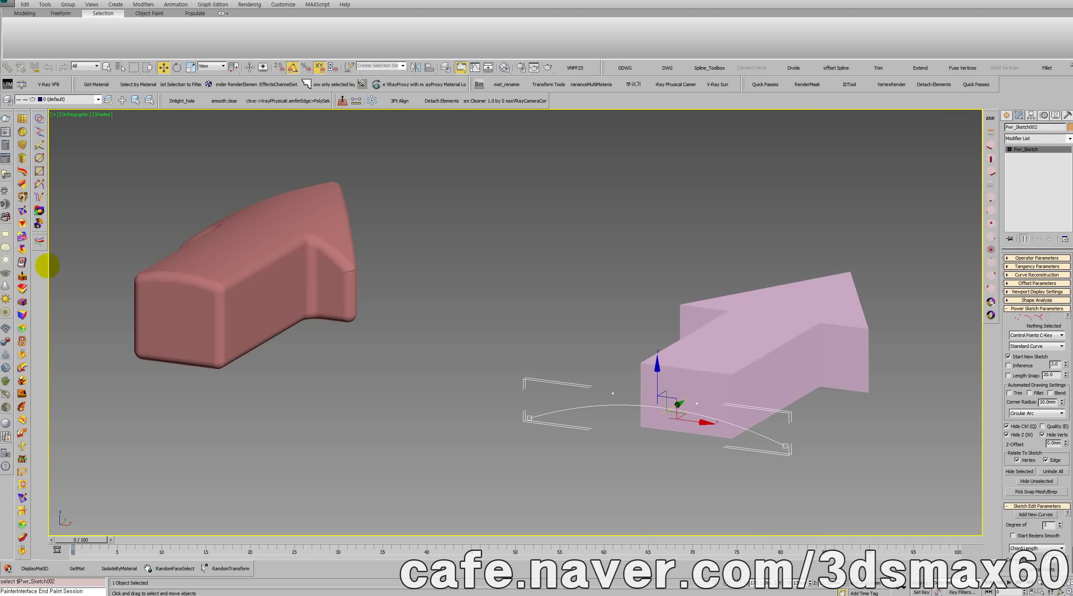
pyautogui.click(22, 275)
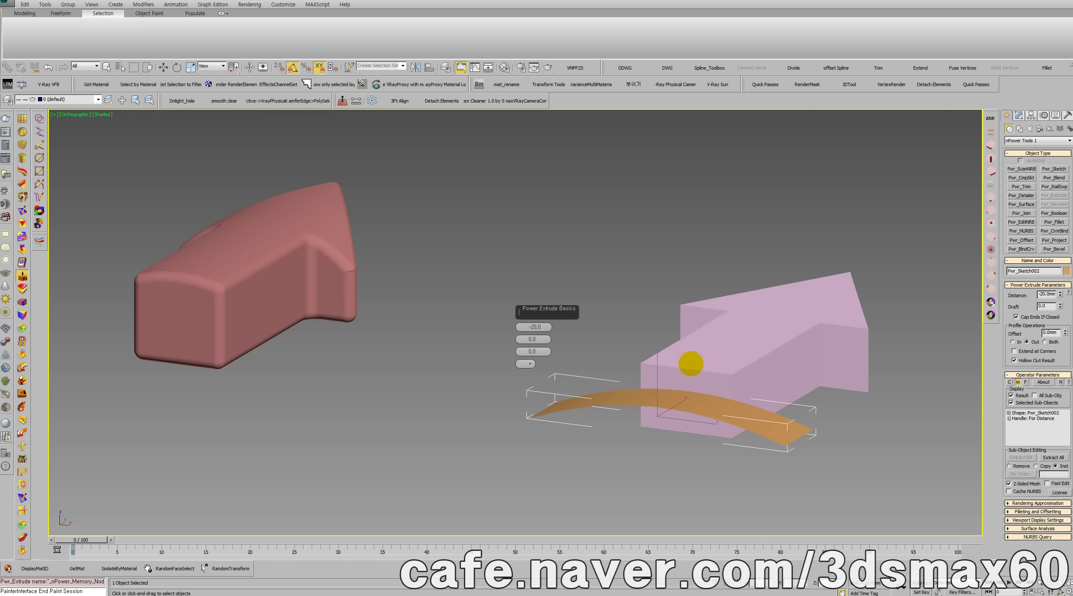
pyautogui.moveTo(521, 327); pyautogui.dragTo(548, 430)
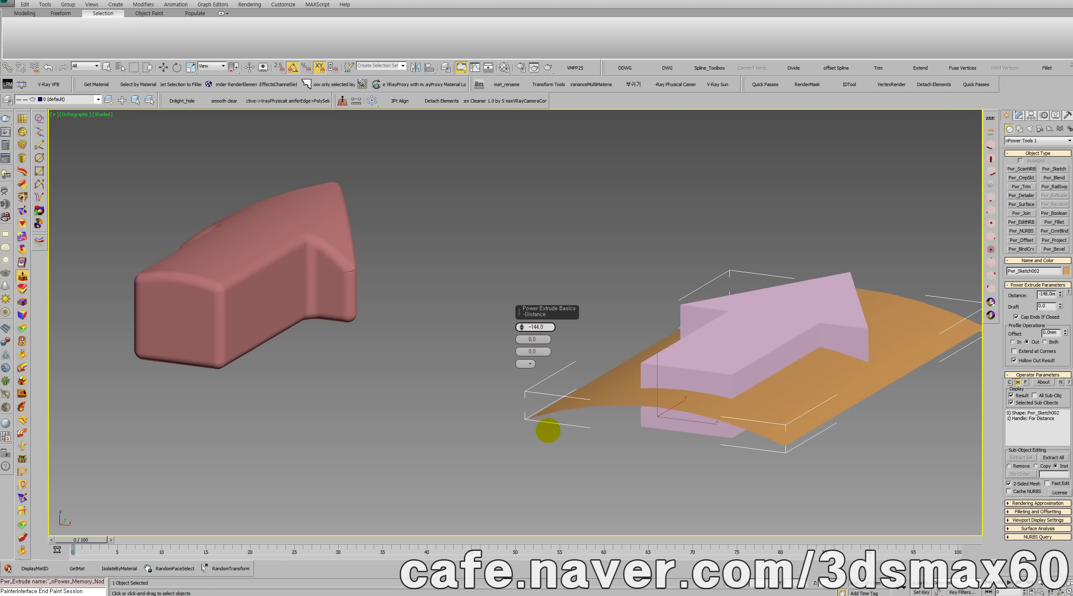
pyautogui.rightClick(624, 321)
# Subtract the extruded arch surface from the arrow block with Power Boolean and inspect the result in a perspective view.
pyautogui.moveTo(755, 308); pyautogui.dragTo(703, 289)
pyautogui.rightClick(704, 289)
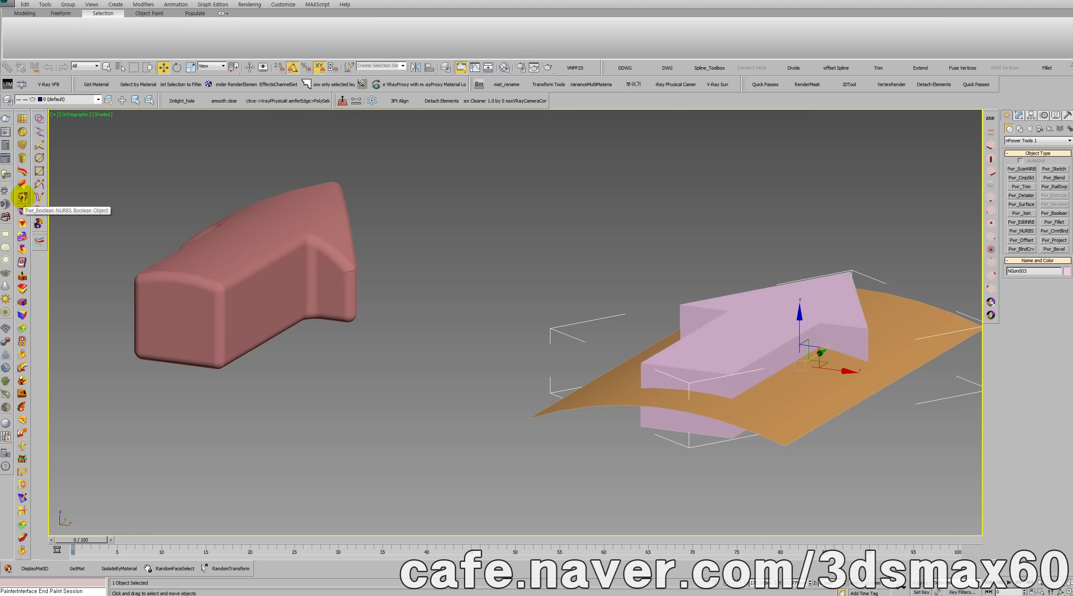
pyautogui.click(23, 197)
pyautogui.click(861, 340)
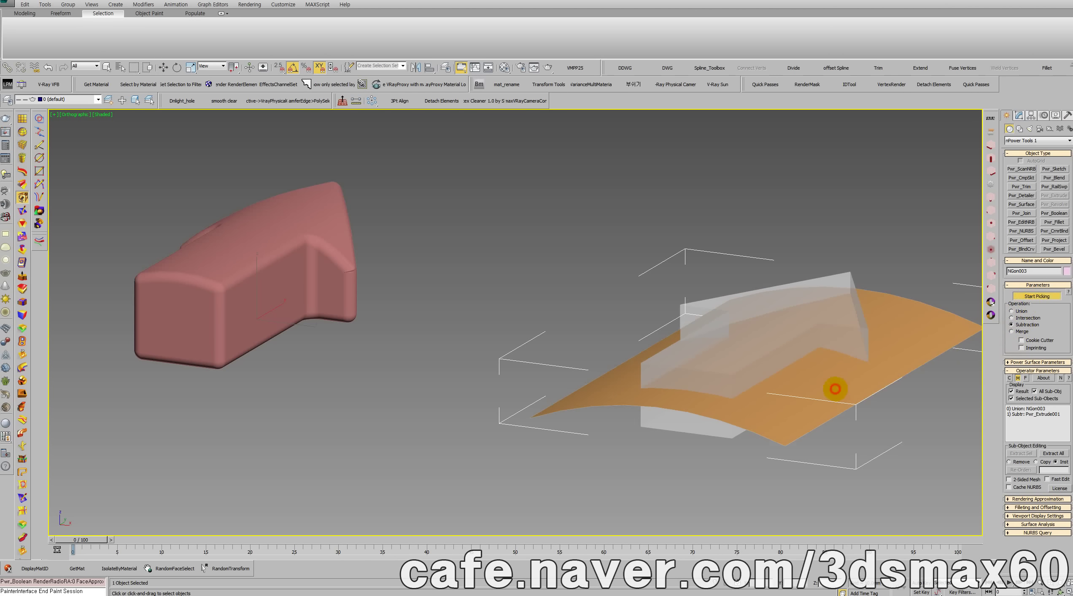
pyautogui.click(836, 389)
pyautogui.press('w')
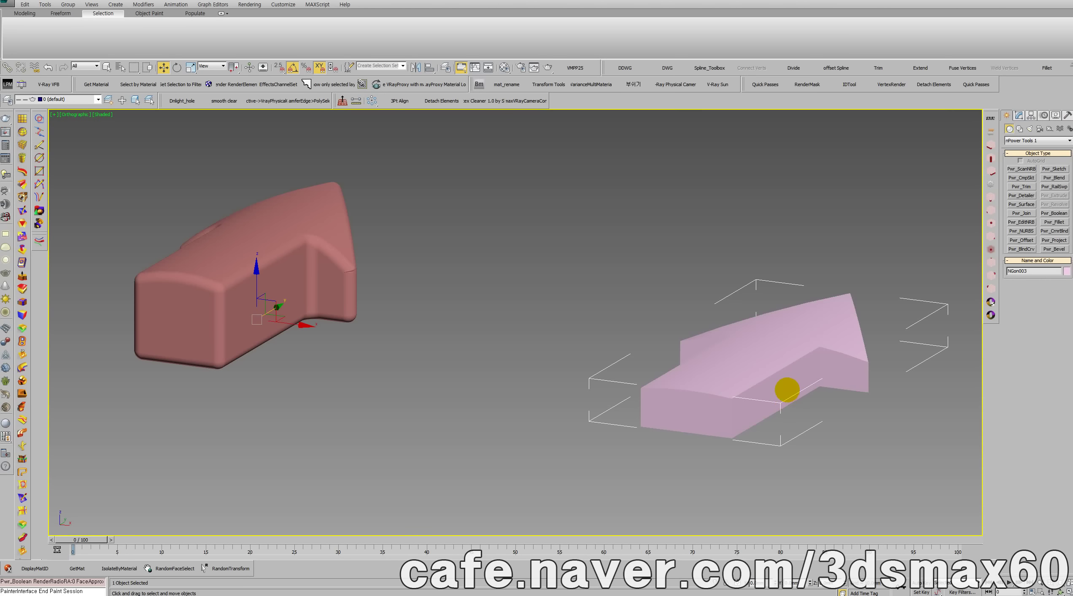
pyautogui.moveTo(787, 389); pyautogui.dragTo(673, 355, button='middle')
pyautogui.press('p')
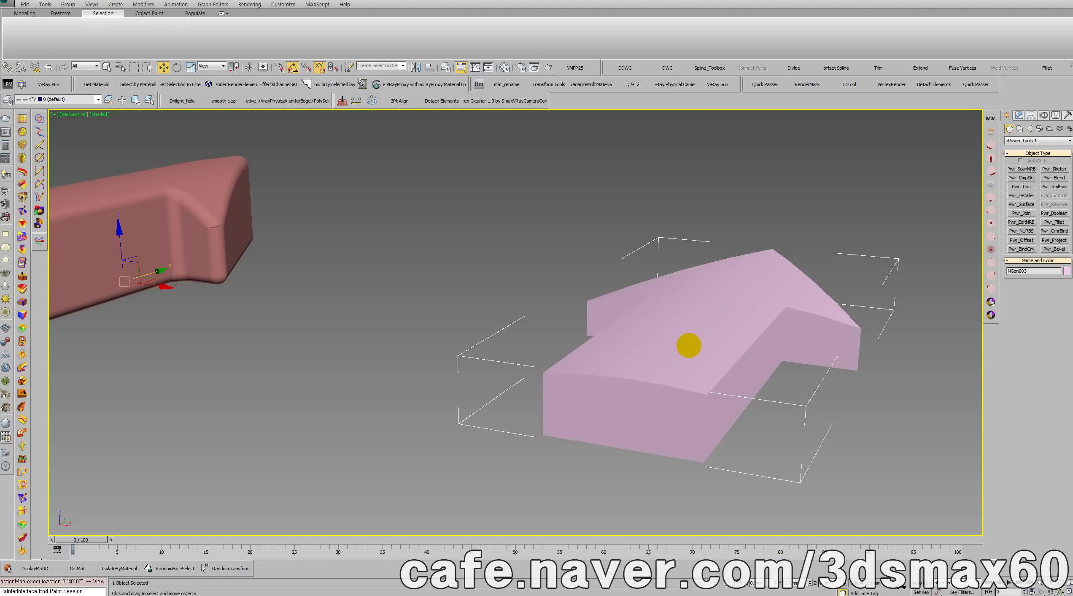
pyautogui.hotkey('ctrl', 'r')
pyautogui.moveTo(553, 334); pyautogui.dragTo(533, 341)
pyautogui.press('w')
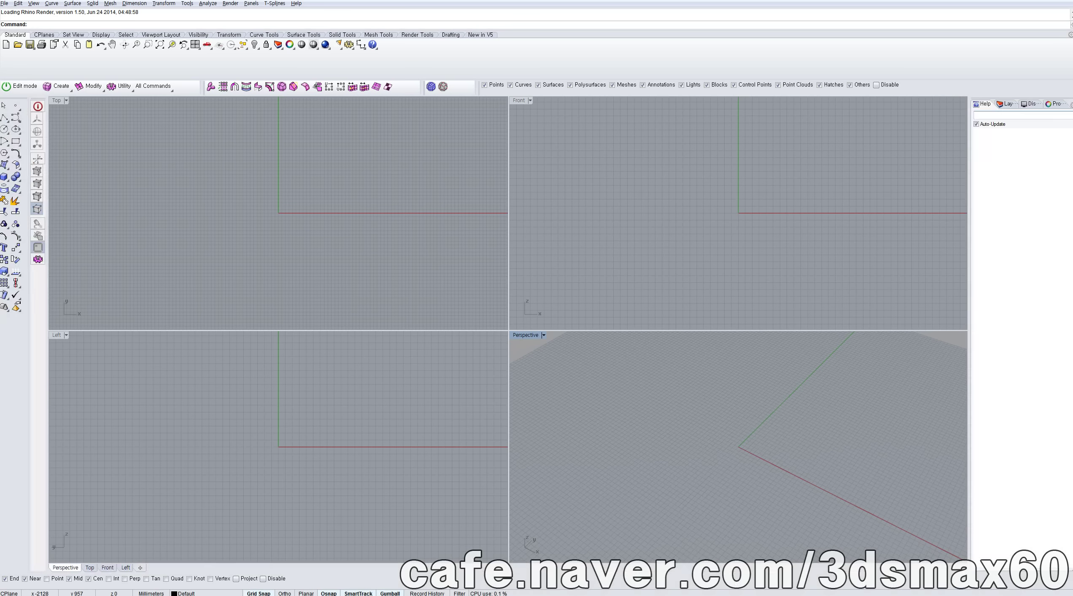
# Switch to Rhino and draw a closed arrow-shaped polyline in the Top view, with a shaft about 2310 mm wide.
pyautogui.click(4, 118)
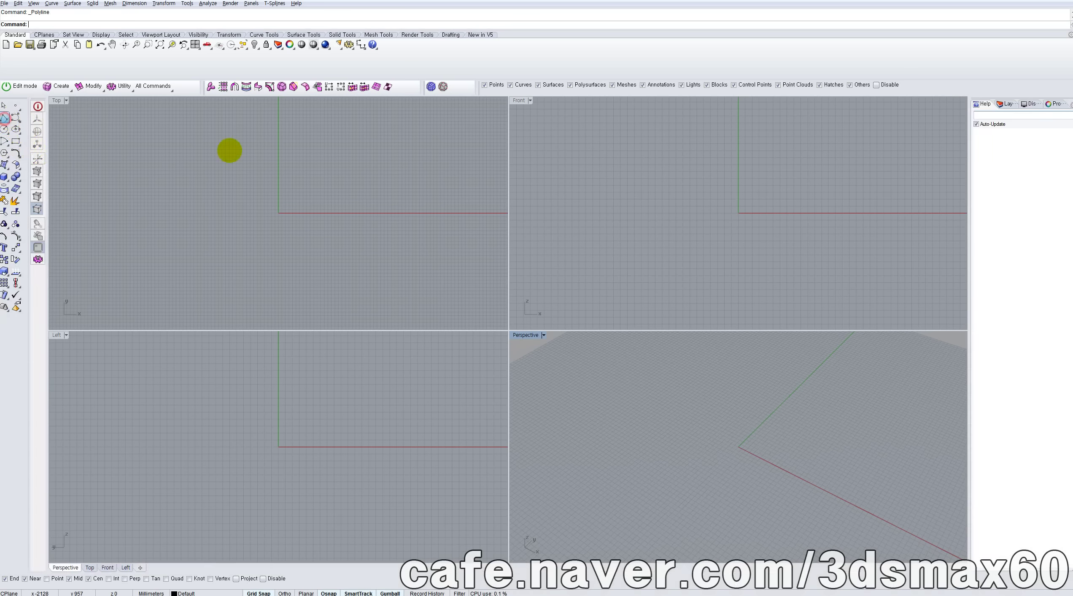
pyautogui.click(278, 124)
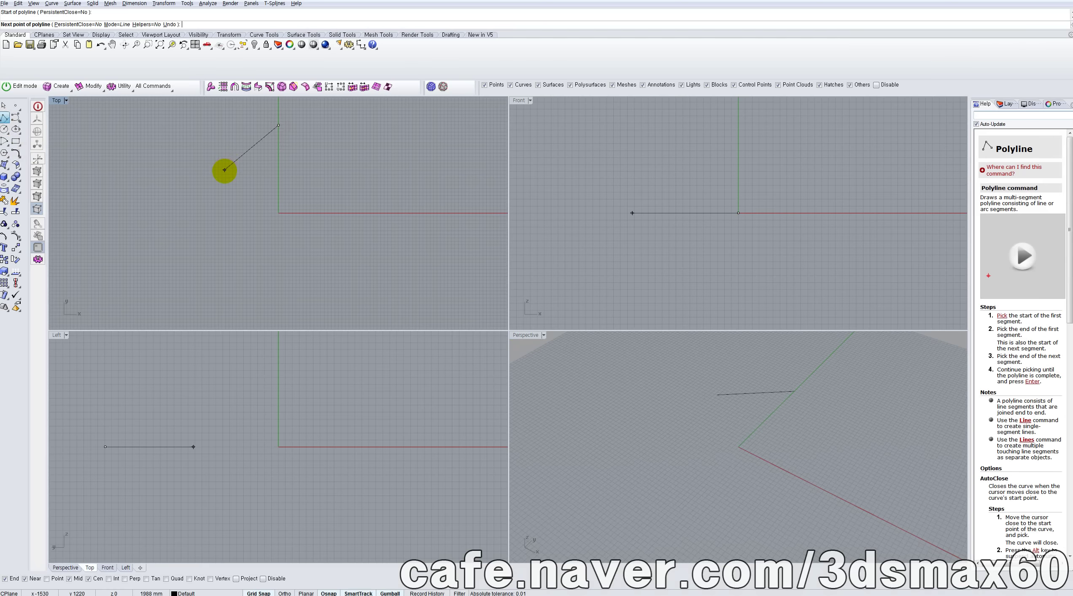
pyautogui.click(220, 172)
pyautogui.click(255, 172)
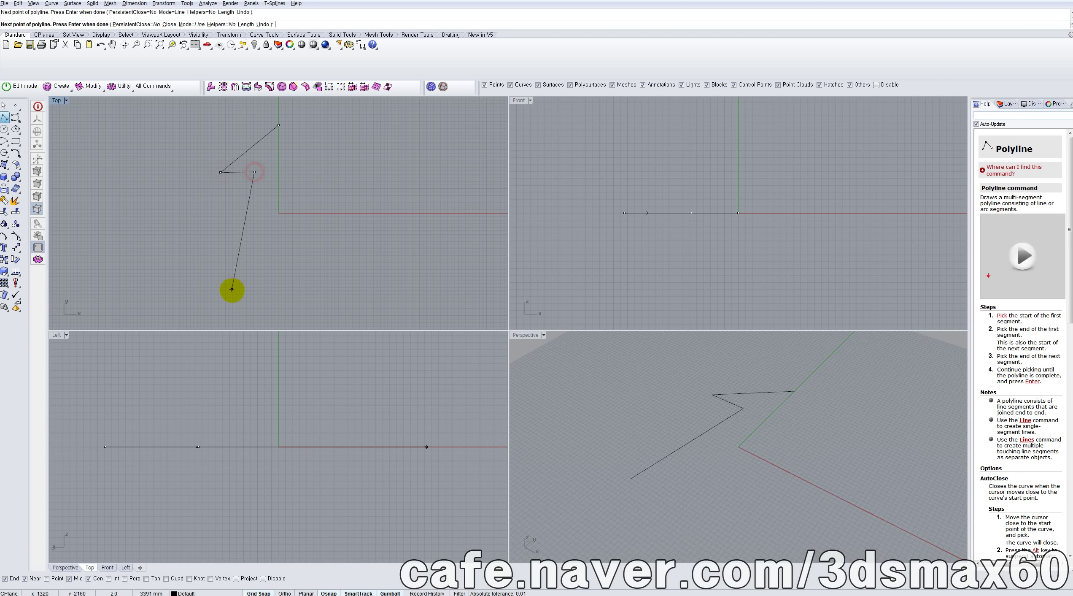
pyautogui.press('F8')
pyautogui.click(255, 287)
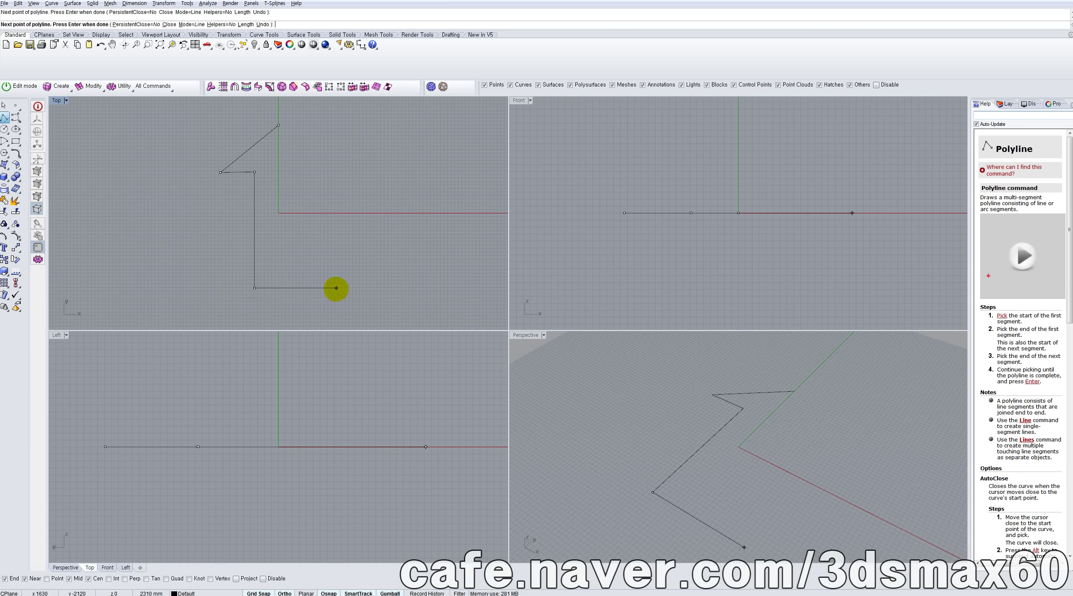
pyautogui.click(335, 288)
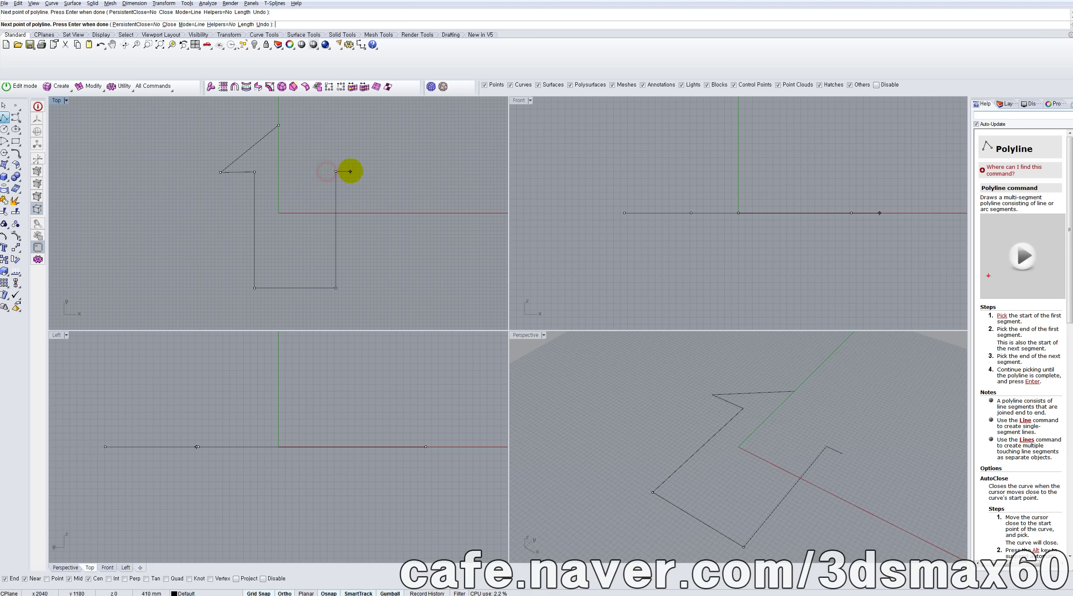
pyautogui.click(352, 170)
pyautogui.click(278, 125)
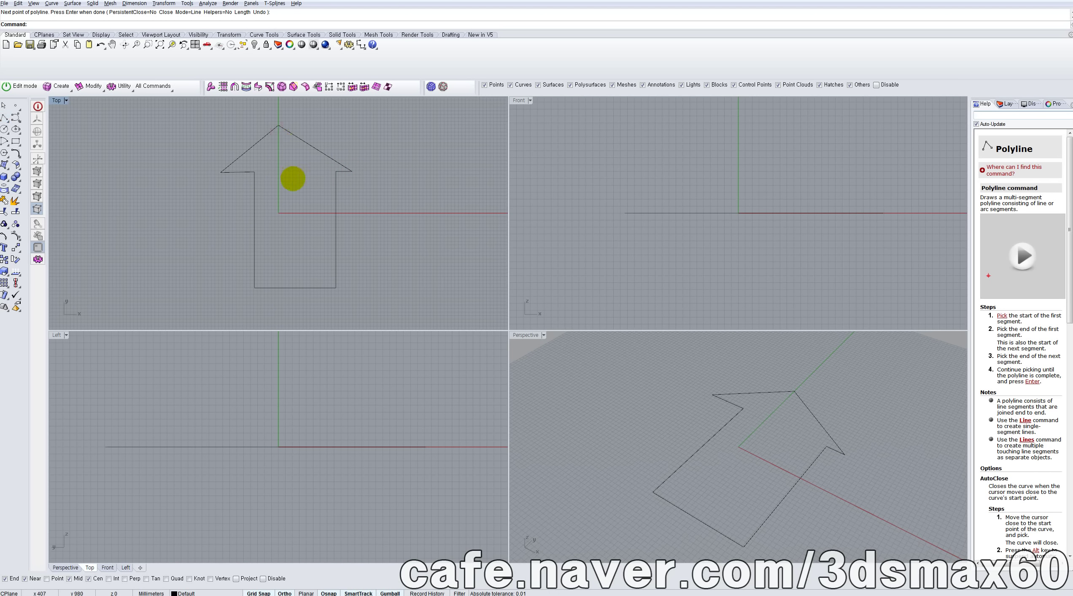
# Delete the arrow outline and draw a rectangle in the Top view in its place.
pyautogui.click(221, 166)
pyautogui.press('Delete')
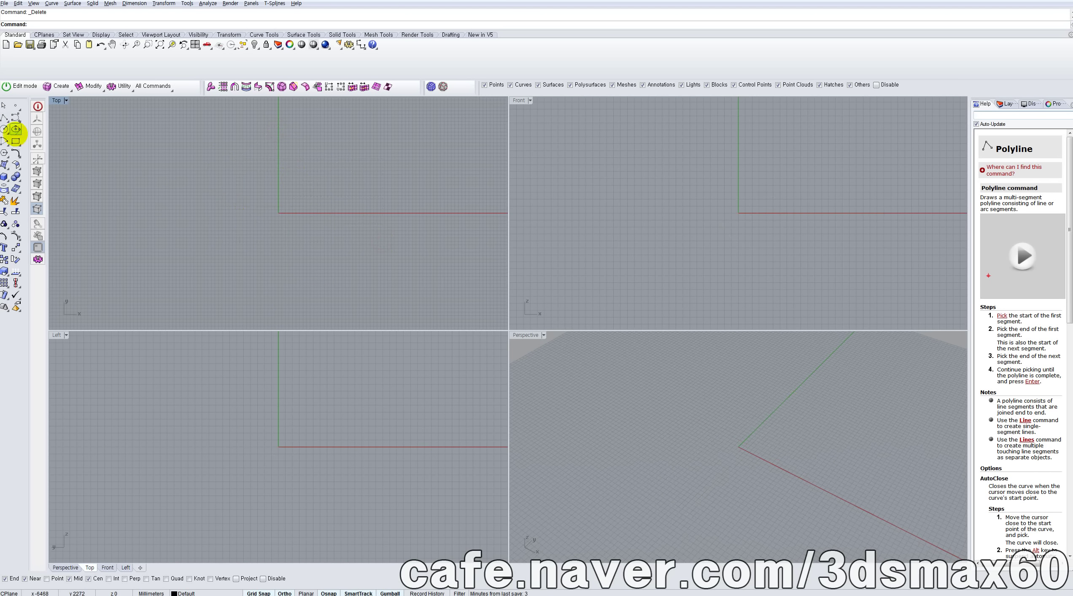
pyautogui.click(15, 141)
pyautogui.click(181, 143)
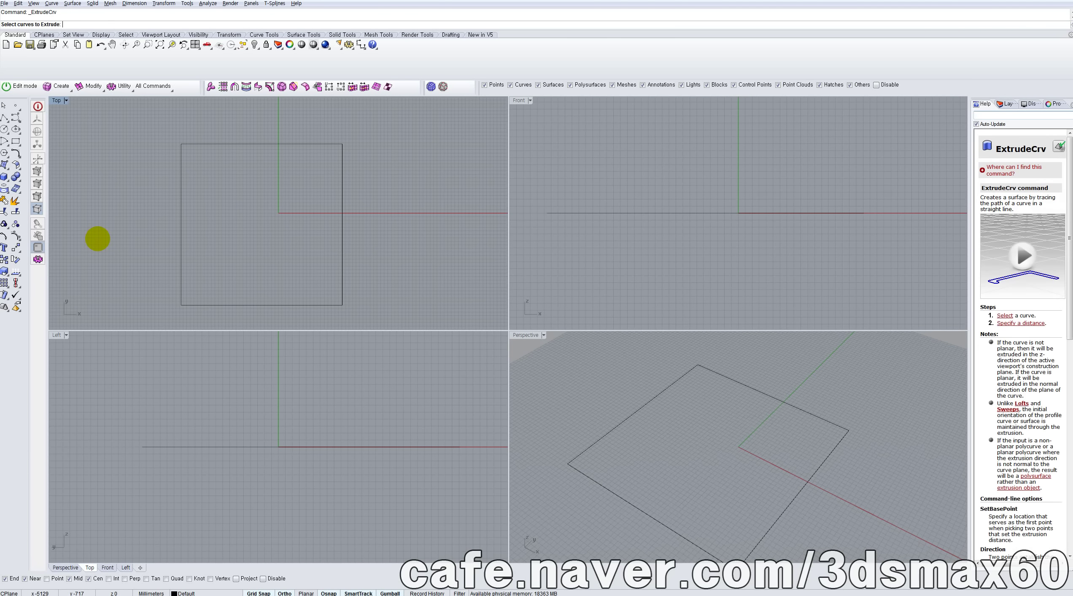
# Extrude the rectangle upward about 3040 mm with BothSides=No and Solid=Yes, and inspect the box in perspective.
pyautogui.moveTo(222, 259); pyautogui.dragTo(145, 221)
pyautogui.rightClick(228, 210)
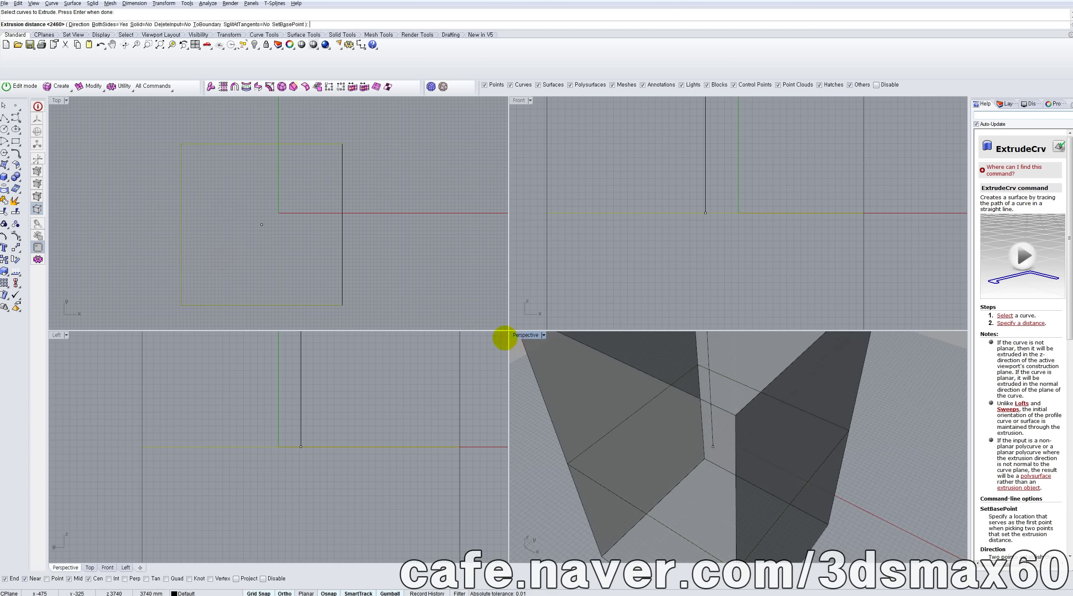
pyautogui.click(109, 24)
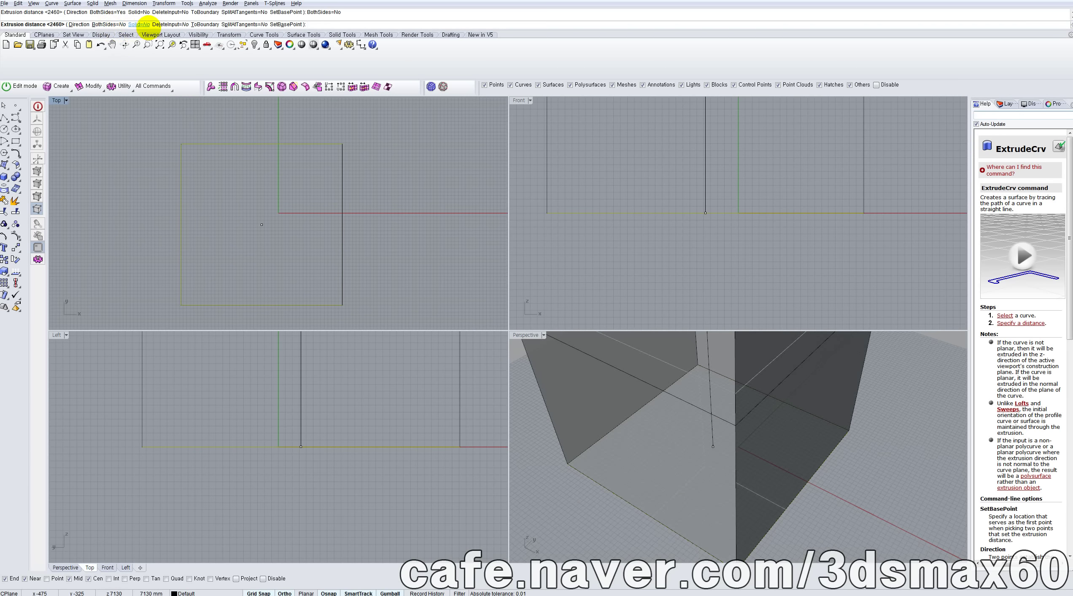
pyautogui.click(139, 24)
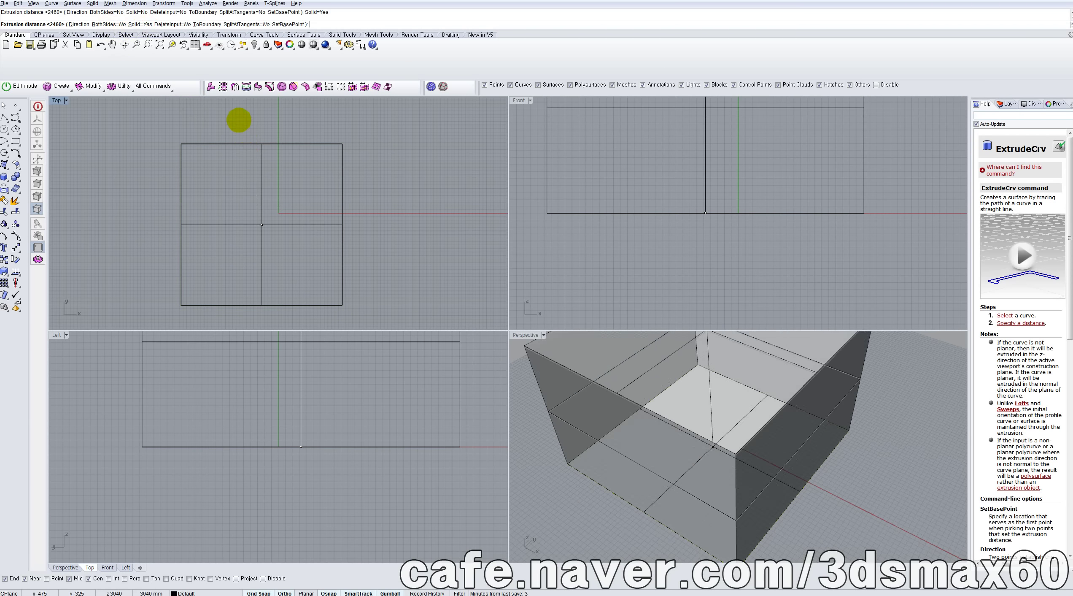
pyautogui.click(239, 120)
pyautogui.moveTo(611, 364); pyautogui.dragTo(659, 383, button='right')
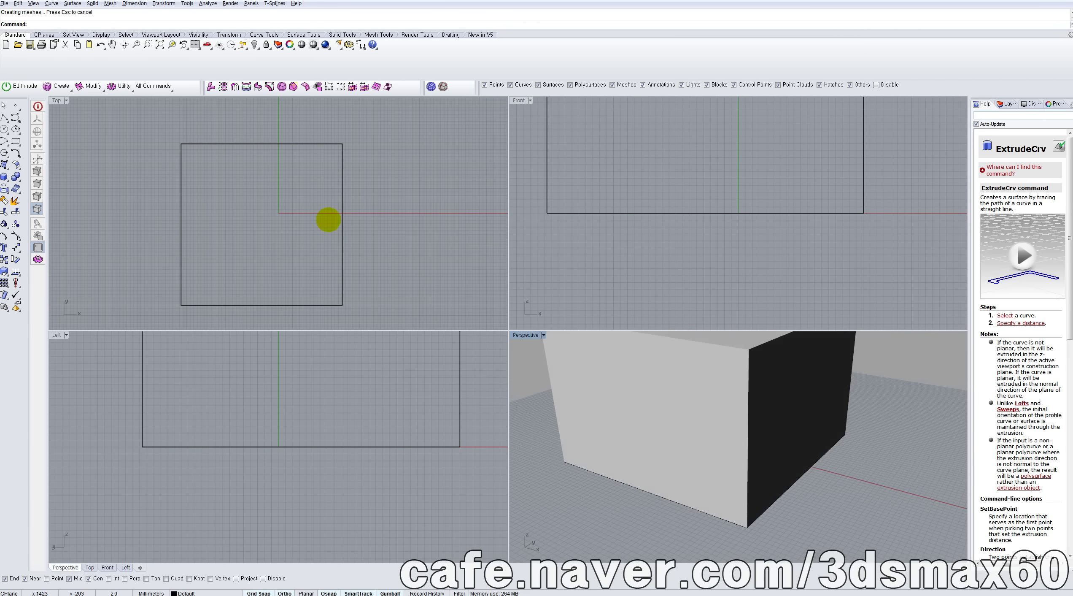
# Draw a four-point, degree 3 arched control-point curve across the box in the Front view, extending beyond both sides.
pyautogui.moveTo(702, 199); pyautogui.dragTo(735, 285, button='right')
pyautogui.scroll(-3, 699, 266)
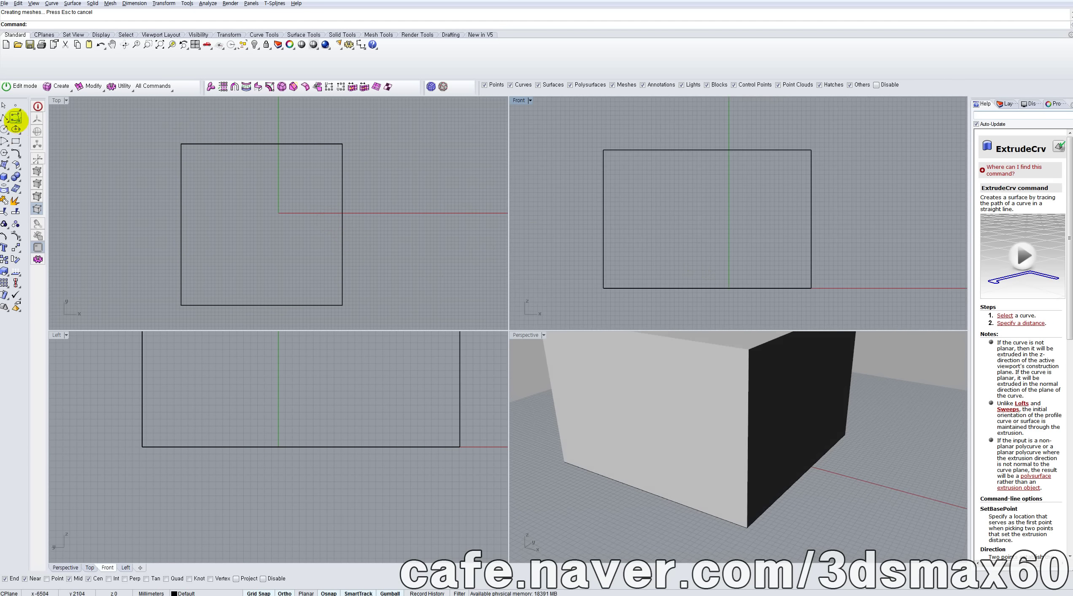
pyautogui.click(16, 118)
pyautogui.click(554, 250)
pyautogui.click(654, 175)
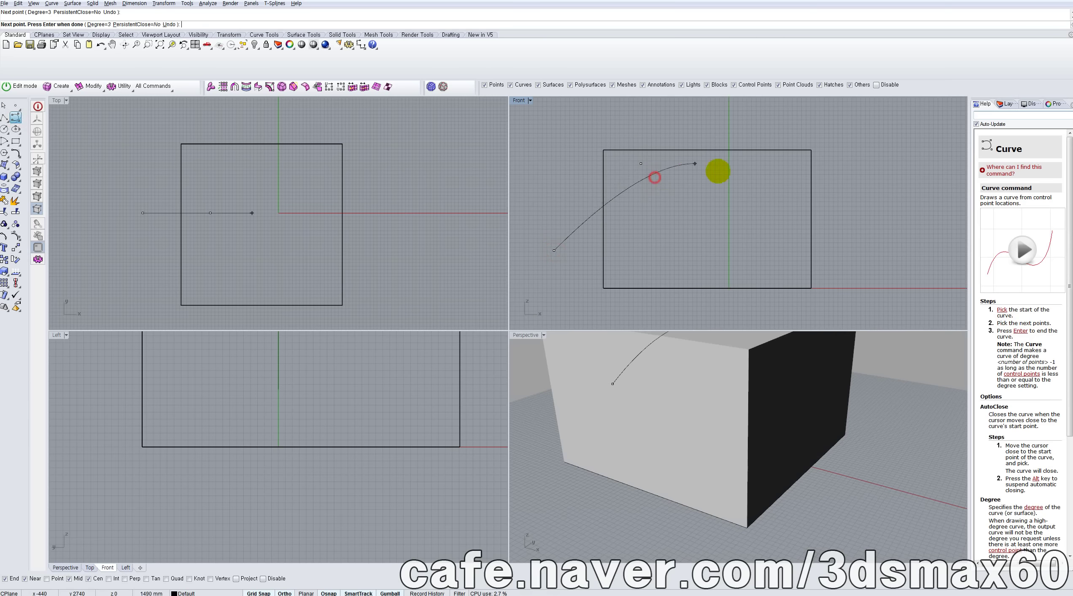
pyautogui.click(784, 173)
pyautogui.click(870, 230)
pyautogui.rightClick(870, 234)
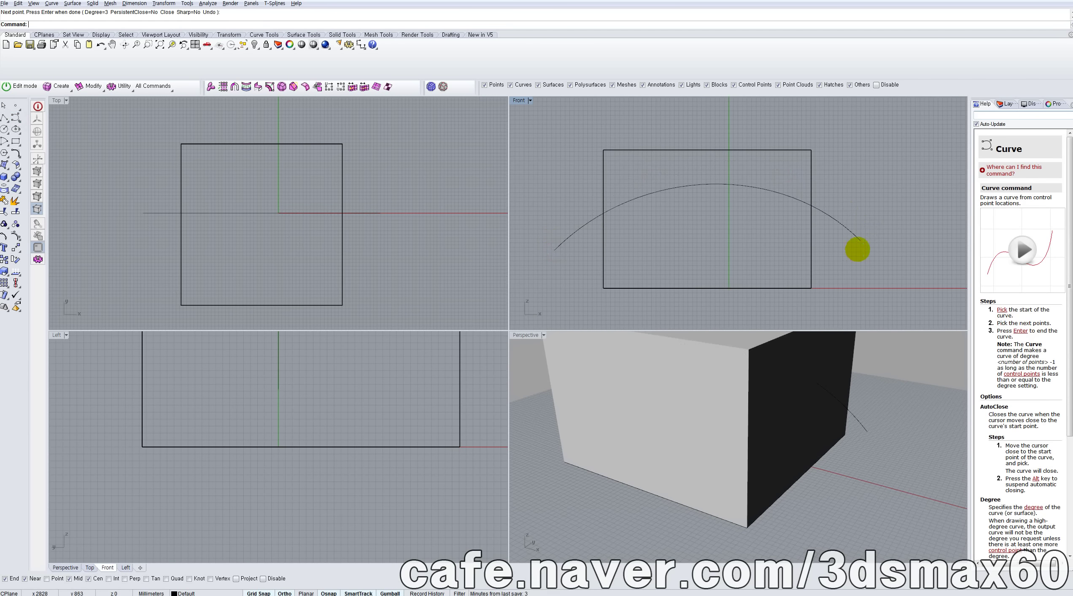
pyautogui.moveTo(860, 251); pyautogui.dragTo(722, 167)
pyautogui.click(831, 243)
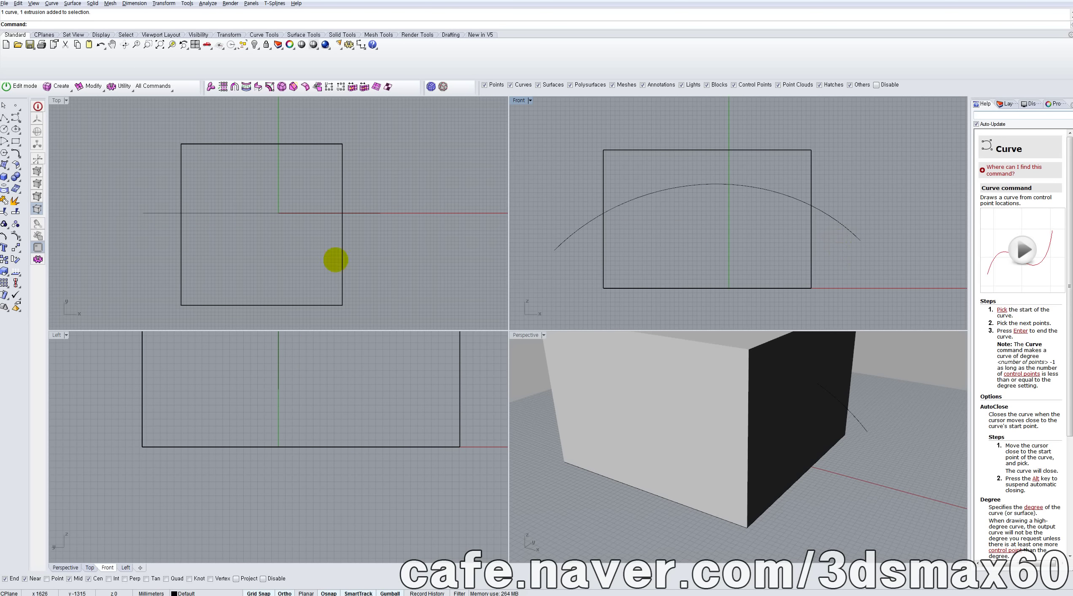
pyautogui.moveTo(736, 125); pyautogui.dragTo(586, 163)
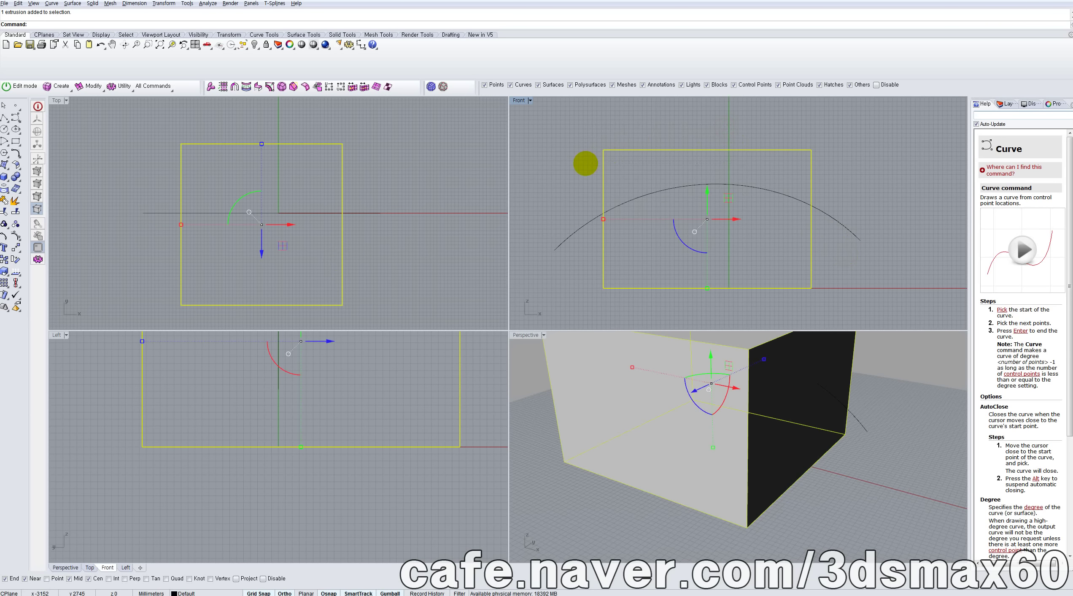
pyautogui.click(585, 163)
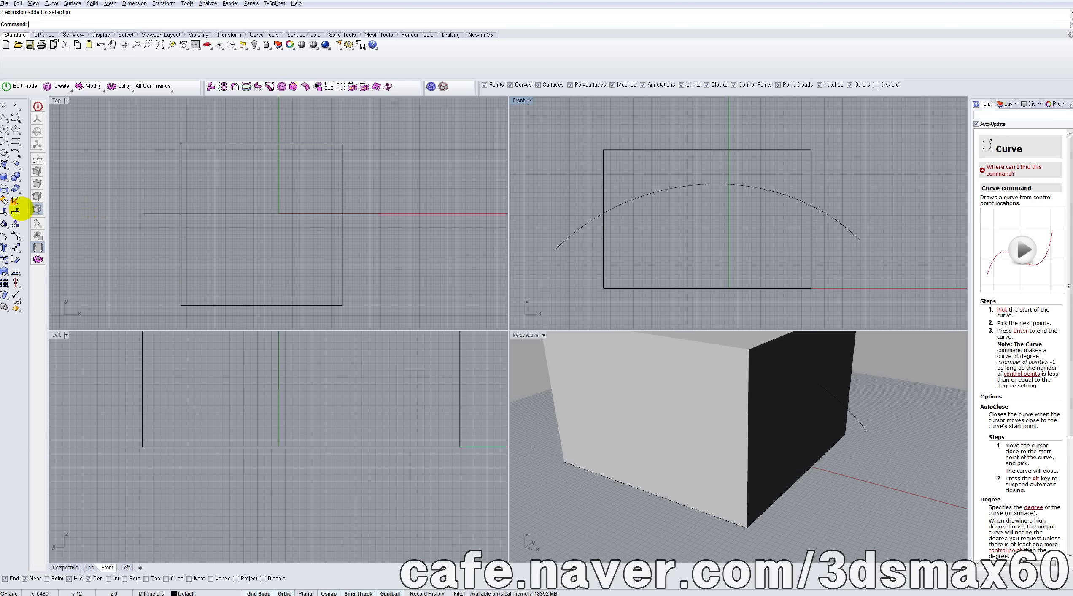
# Split the solid box using the arched curve in the Front view as the cutting object.
pyautogui.click(16, 211)
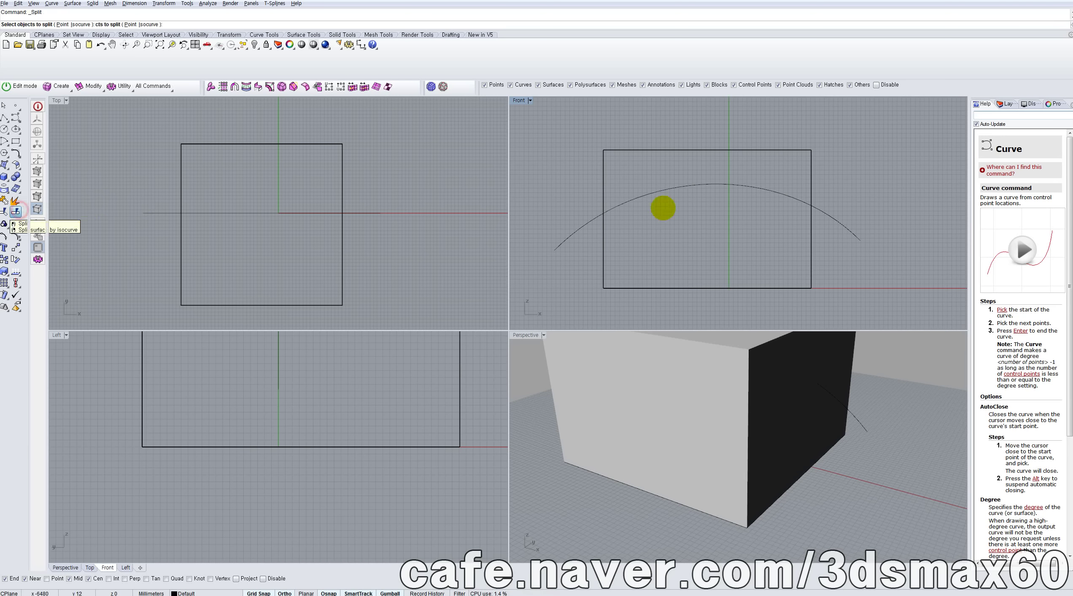
pyautogui.moveTo(651, 170); pyautogui.dragTo(568, 139)
pyautogui.rightClick(567, 140)
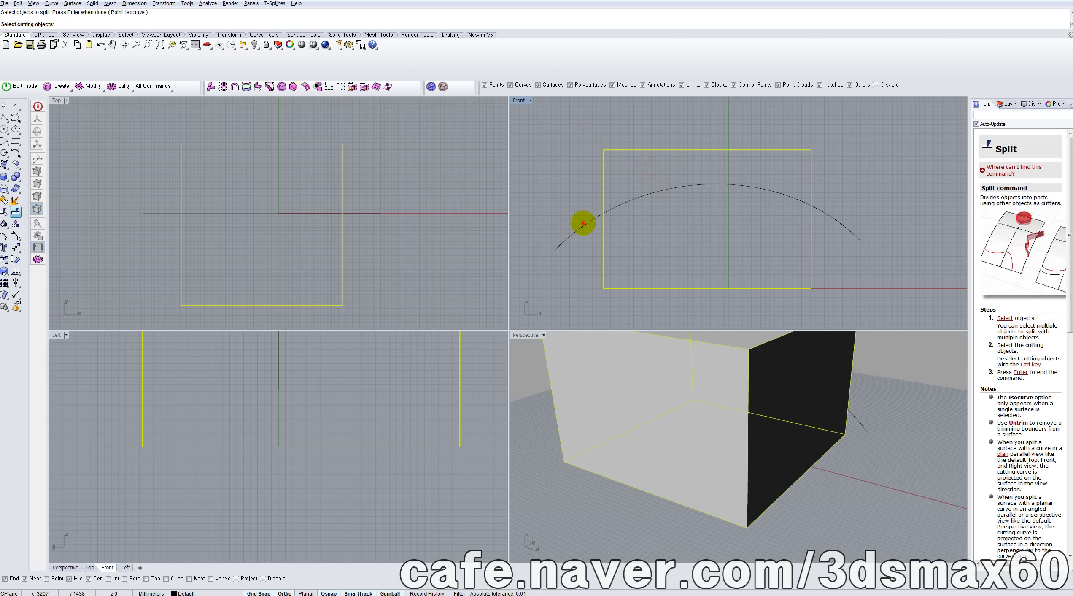
pyautogui.click(583, 223)
pyautogui.rightClick(571, 204)
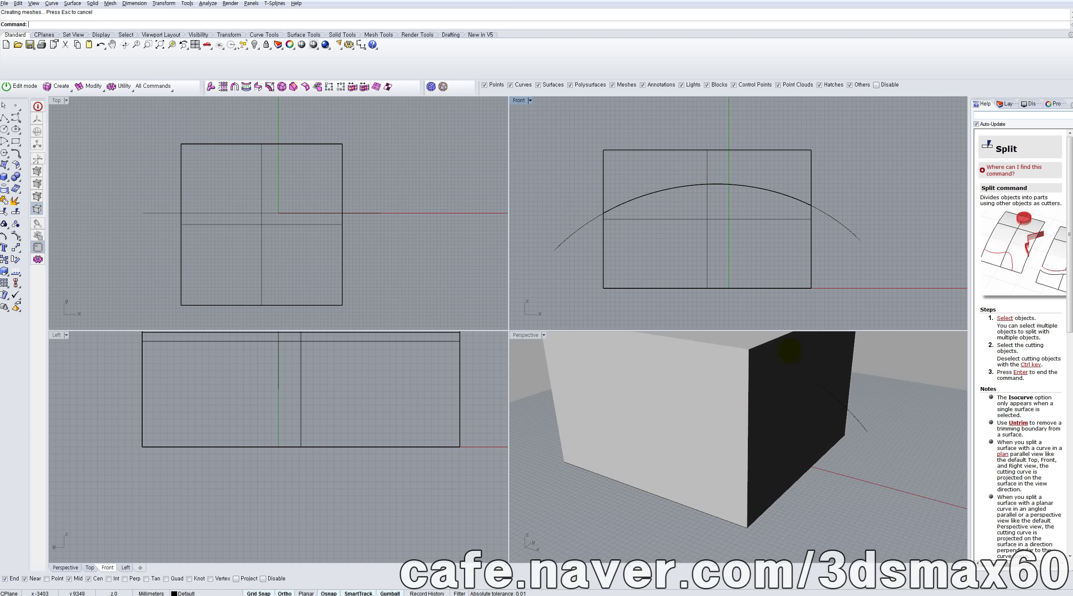
# Delete the piece above the curve and inspect the remaining lower part in an enlarged perspective view.
pyautogui.click(813, 352)
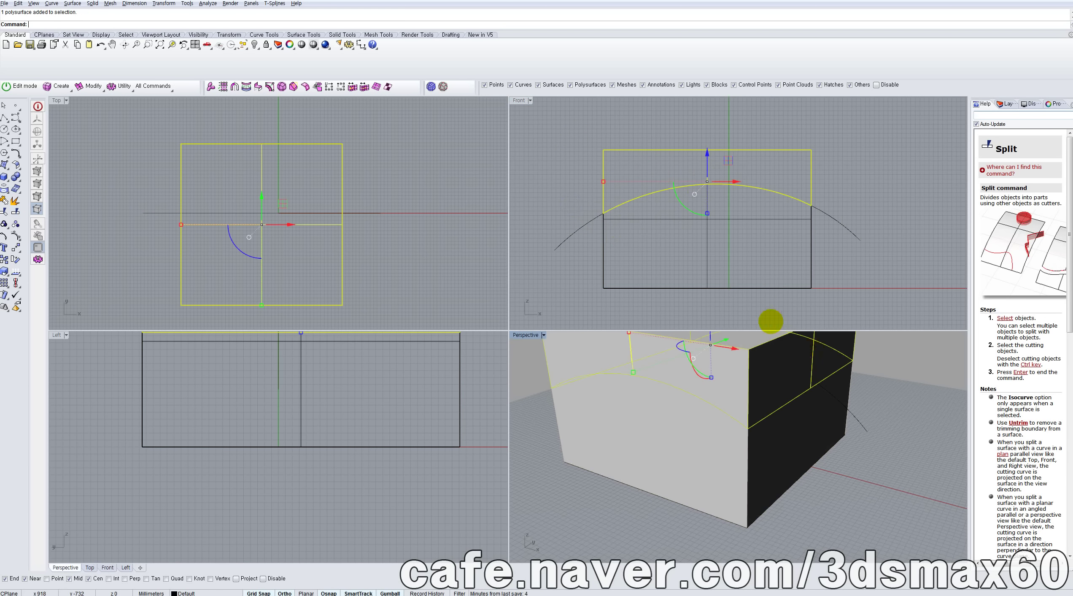
pyautogui.press('Delete')
pyautogui.moveTo(769, 321); pyautogui.dragTo(712, 435, button='right')
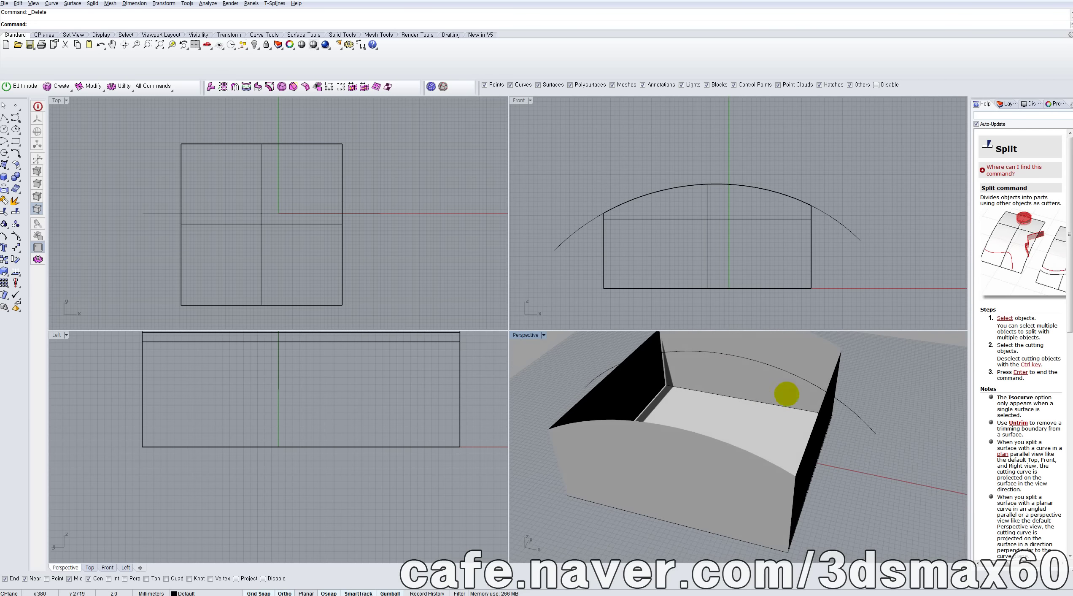
pyautogui.moveTo(692, 388); pyautogui.dragTo(664, 381, button='right')
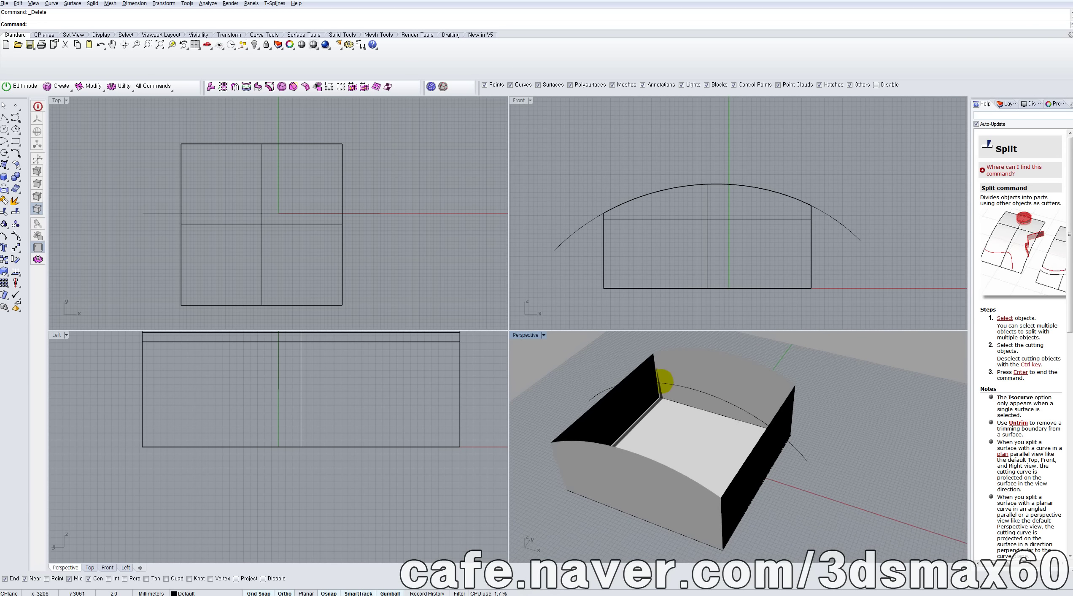
pyautogui.click(648, 361)
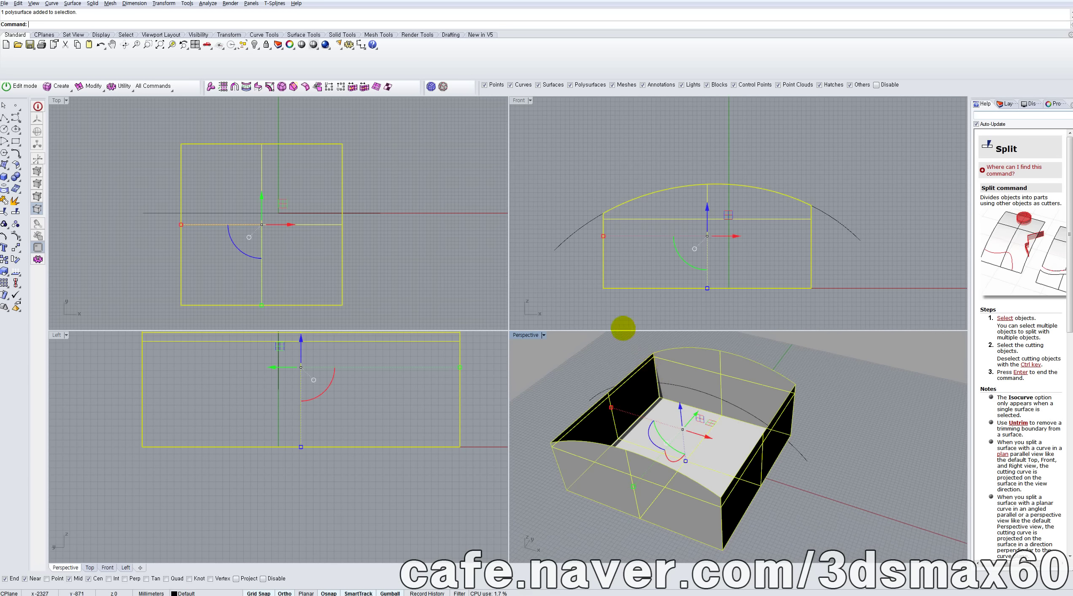
pyautogui.doubleClick(525, 335)
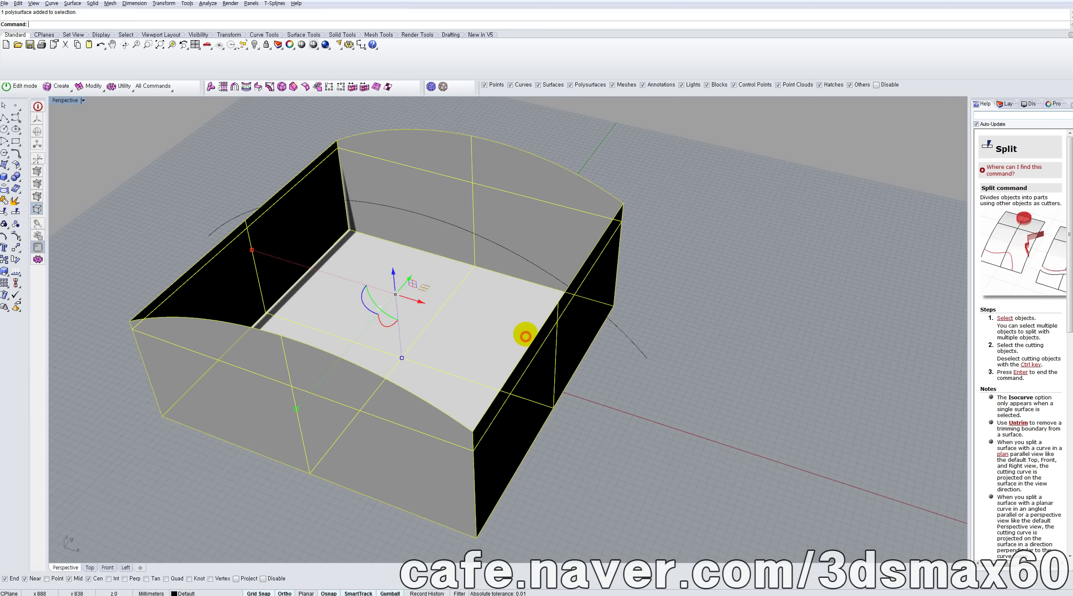
pyautogui.click(118, 145)
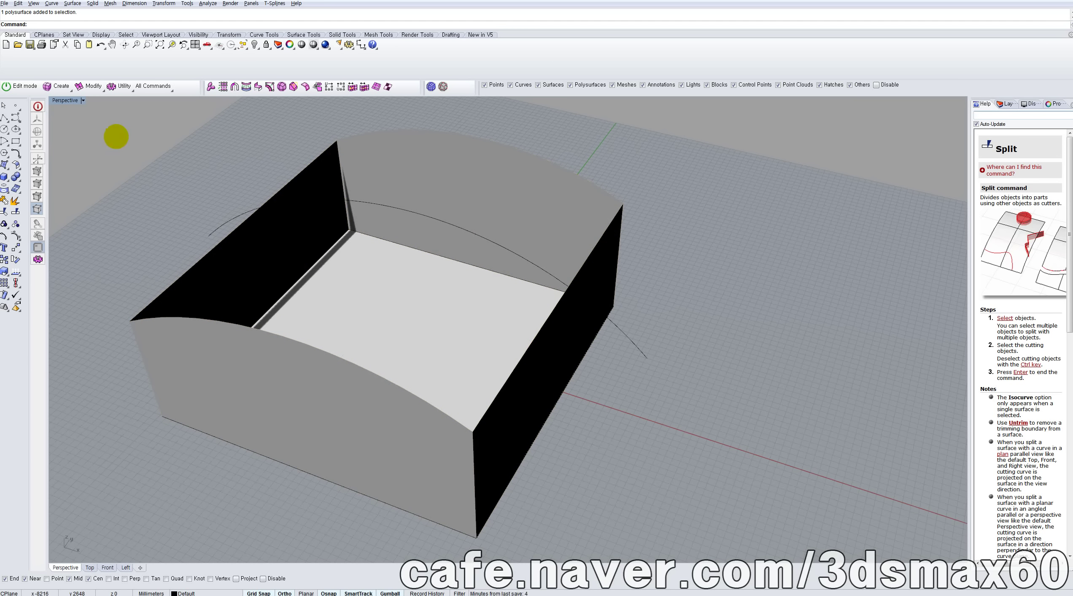
# Cap the open curved top of the cut box with an EdgeSrf surface built from its upper edges.
pyautogui.press('F4')
pyautogui.scroll(-2, 116, 137)
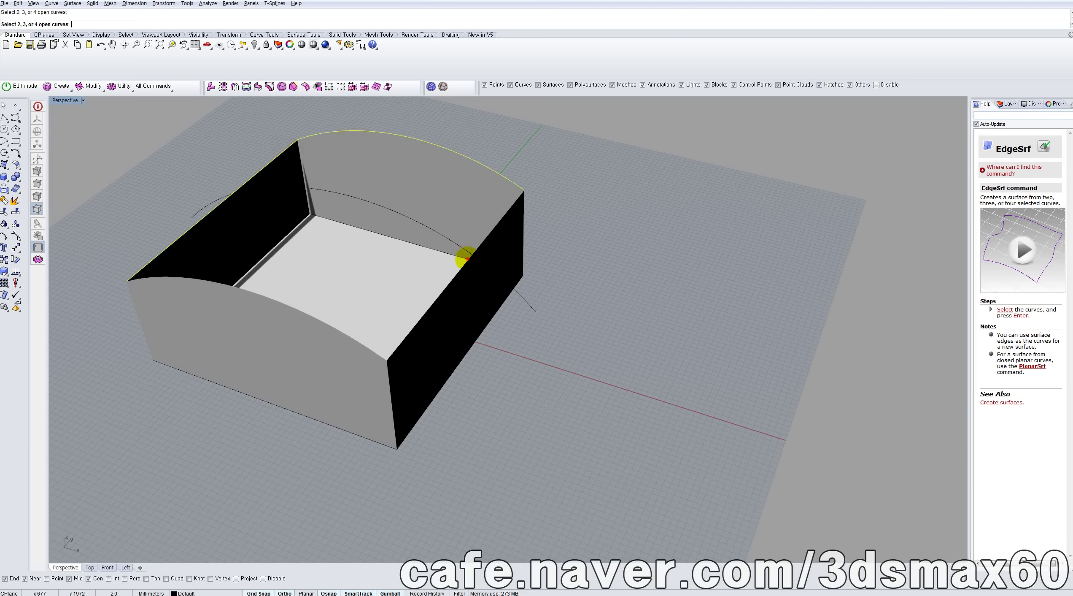
pyautogui.click(467, 258)
pyautogui.moveTo(304, 297); pyautogui.dragTo(370, 262, button='right')
# Undo the capping surface, the deletion and the split, returning to the uncut box.
pyautogui.hotkey('ctrl', 'z')
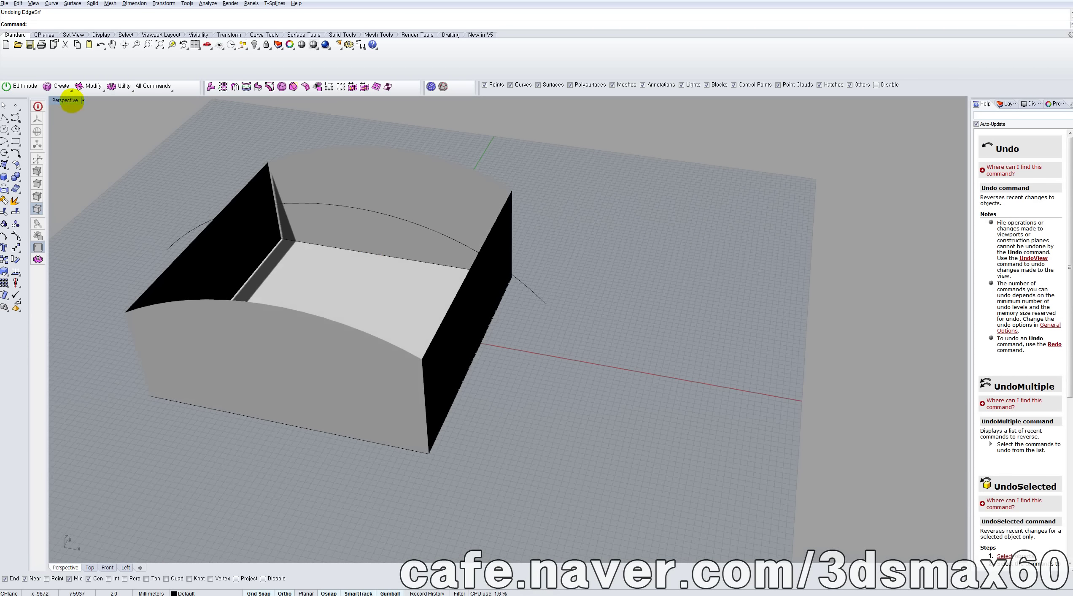
pyautogui.doubleClick(67, 100)
pyautogui.moveTo(684, 398); pyautogui.dragTo(678, 391, button='right')
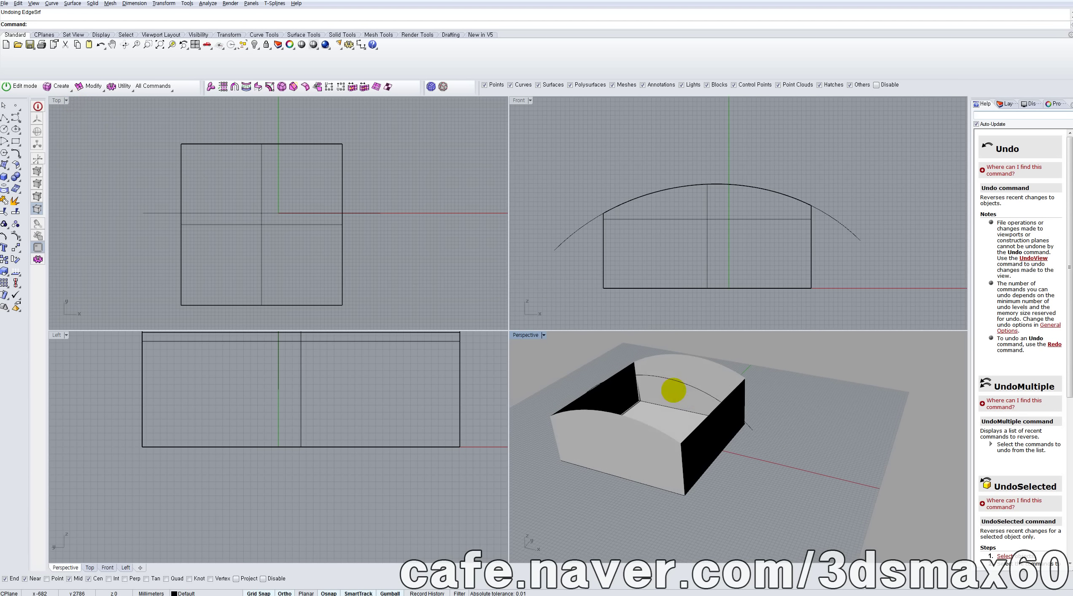
pyautogui.hotkey('ctrl', 'z')
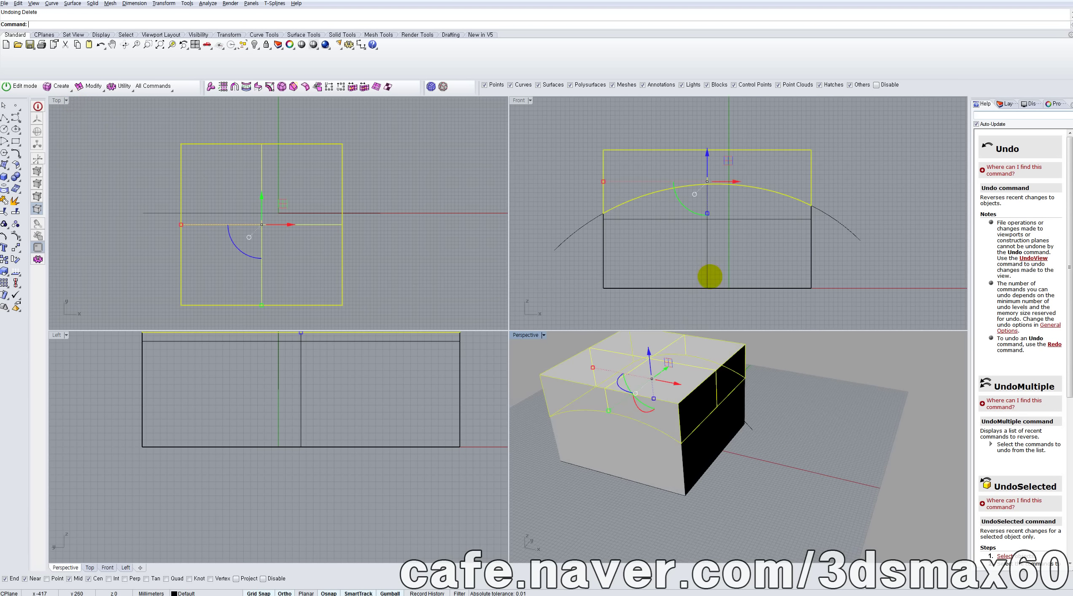
pyautogui.hotkey('ctrl', 'z')
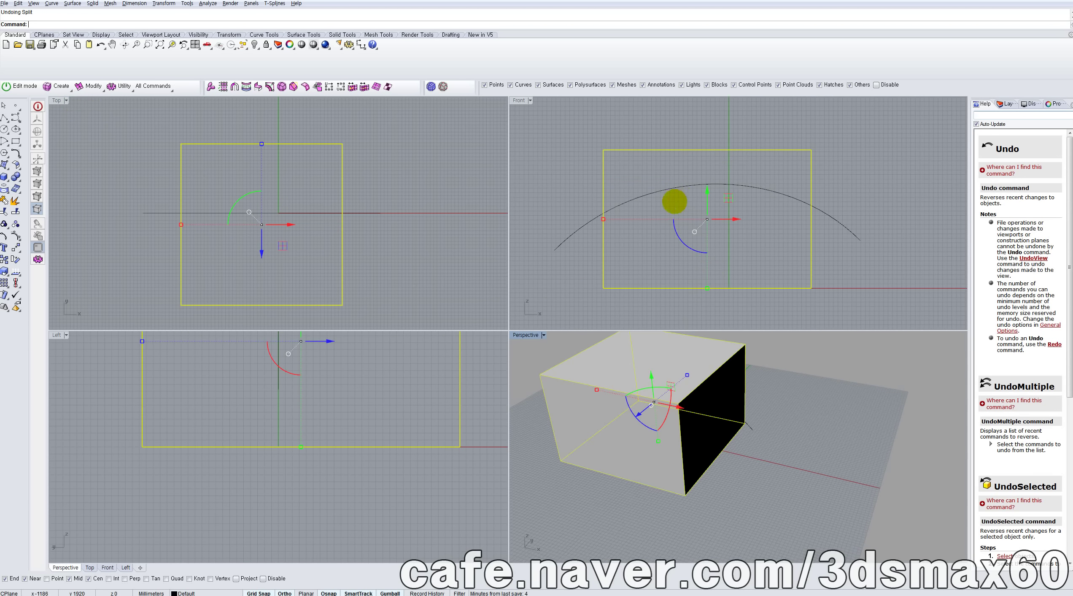
pyautogui.moveTo(670, 201); pyautogui.dragTo(652, 189)
pyautogui.write('edgesrf')
pyautogui.press('Return')
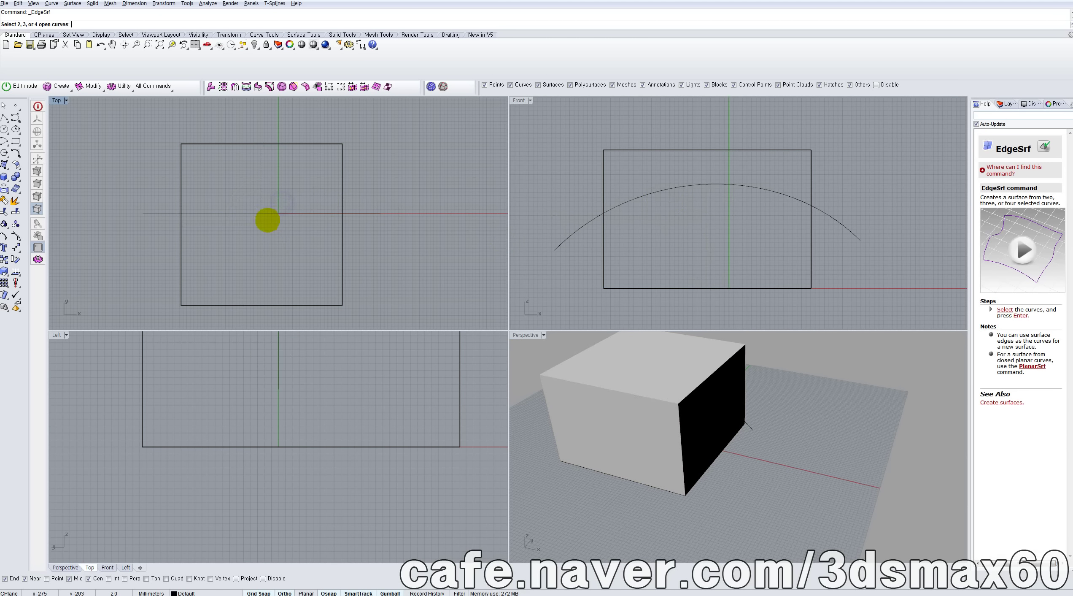
# Extrude the arched curve about 2970 mm through the box with BothSides=Yes and Solid=Yes using ExtrudeCrv.
pyautogui.click(372, 213)
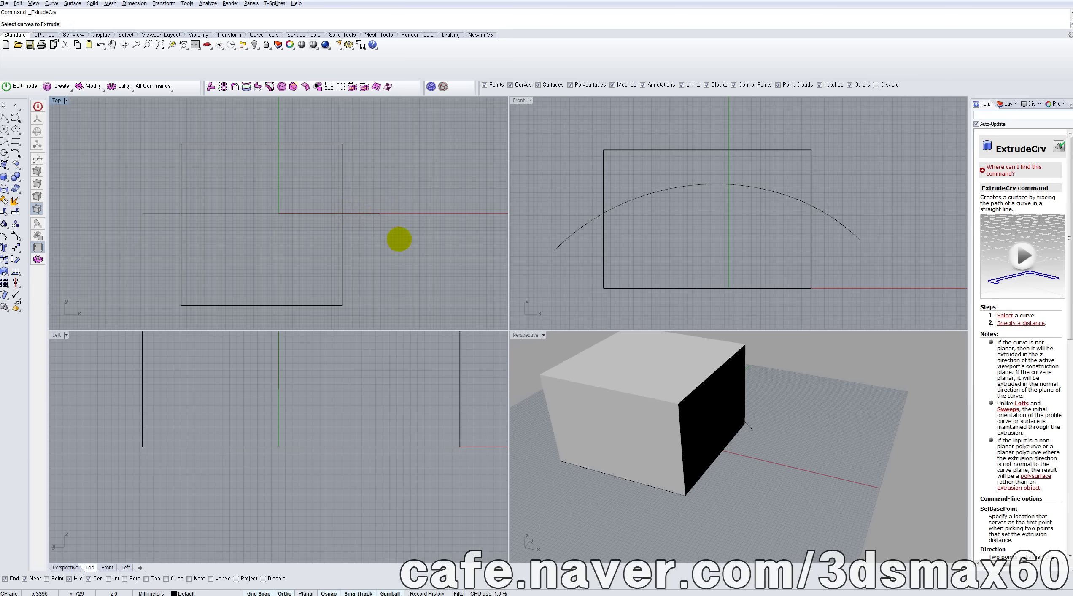
pyautogui.rightClick(398, 239)
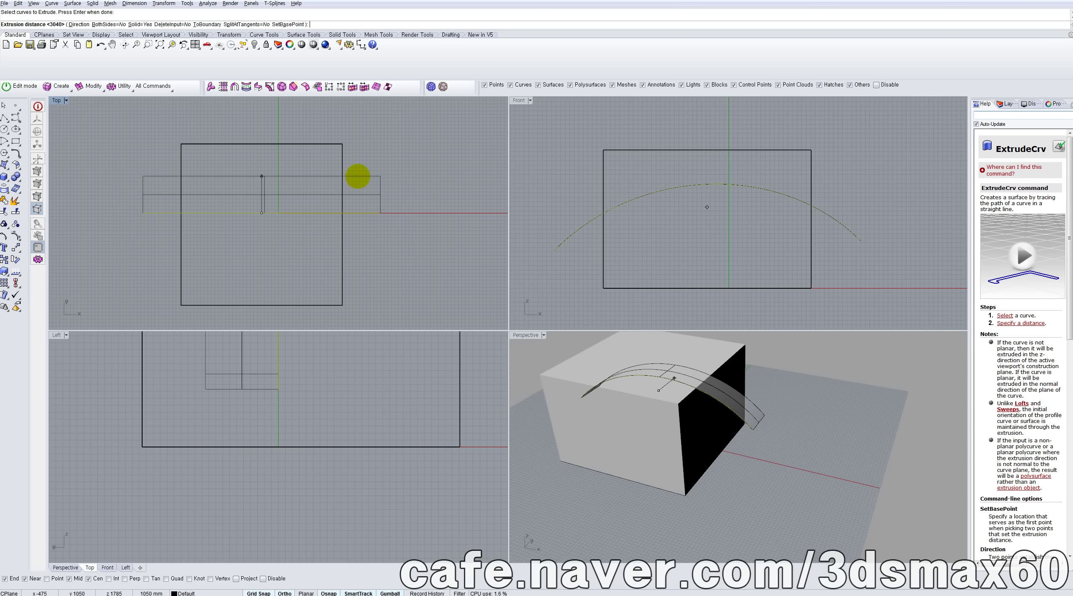
pyautogui.write('b')
pyautogui.press('Return')
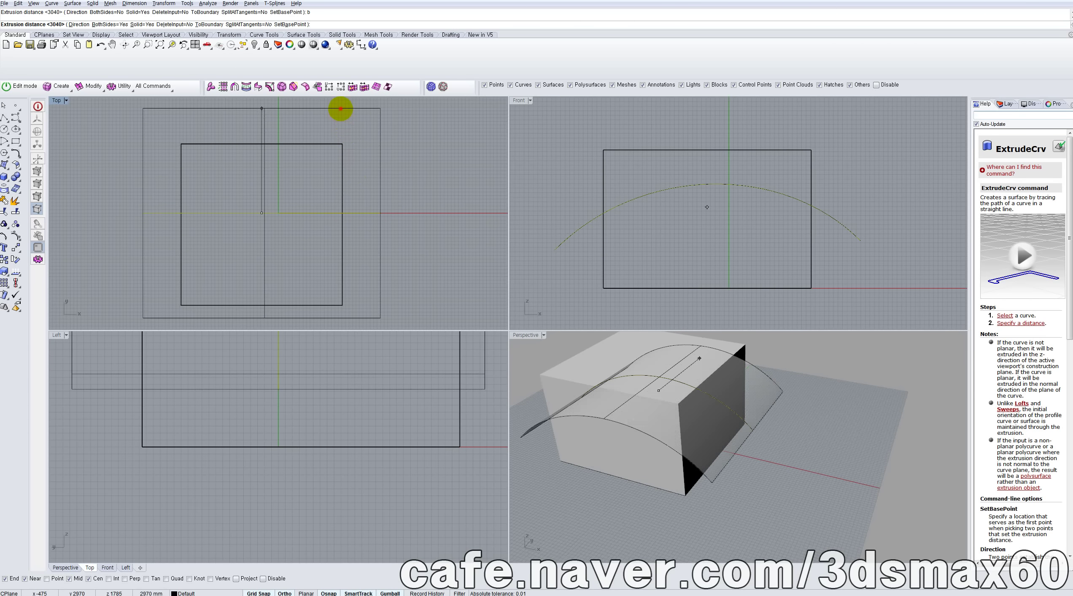
pyautogui.click(349, 133)
pyautogui.moveTo(765, 376); pyautogui.dragTo(814, 375, button='right')
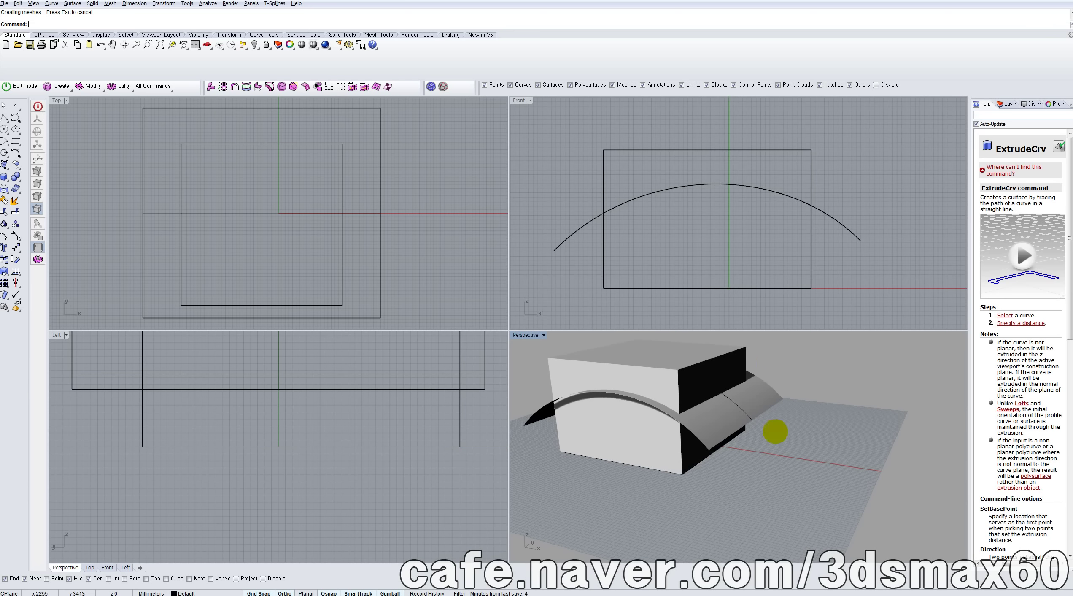
# Duplicate the box, curved surface and both curves along the positive X direction, clear of the originals.
pyautogui.hotkey('ctrl', 'a')
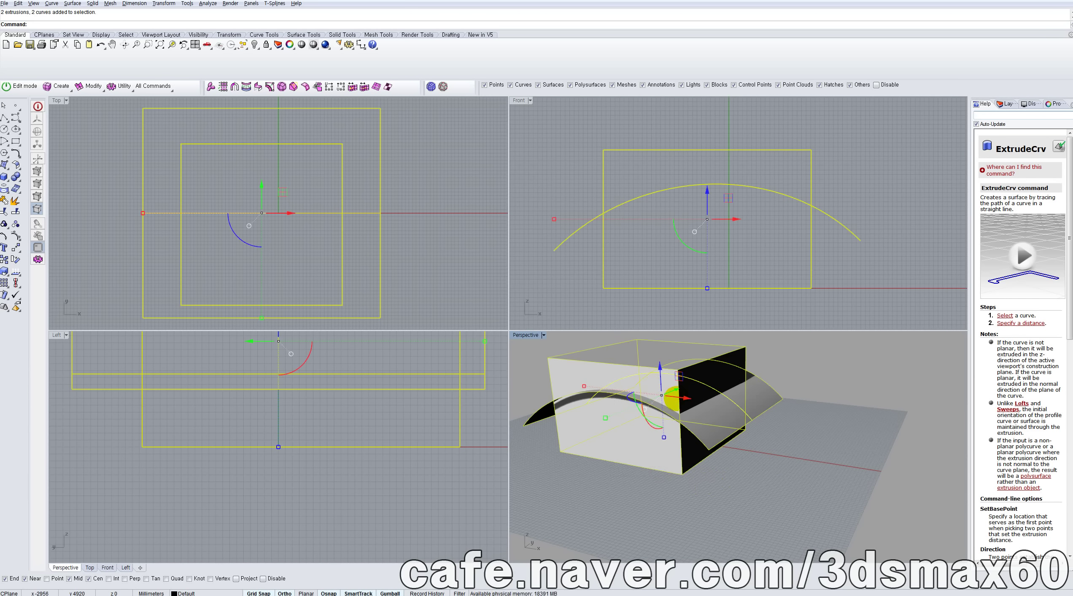
pyautogui.moveTo(672, 399); pyautogui.dragTo(949, 412)
pyautogui.press('alt')
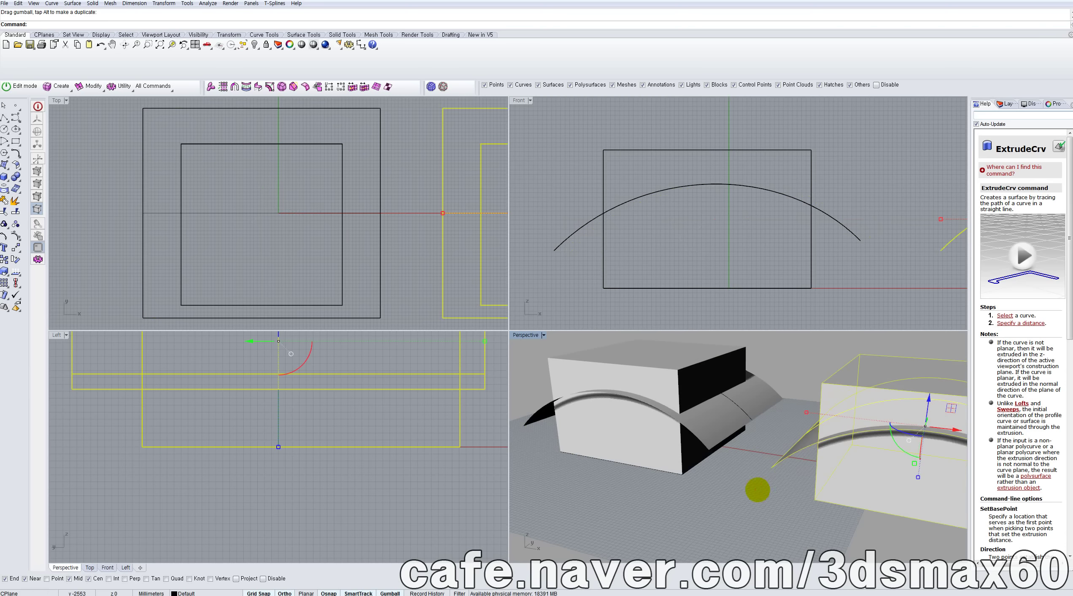
pyautogui.click(757, 489)
# Subtract the curved surface from the original box with BooleanDifference, using DeleteInput=Yes, and inspect the cut solid.
pyautogui.click(694, 358)
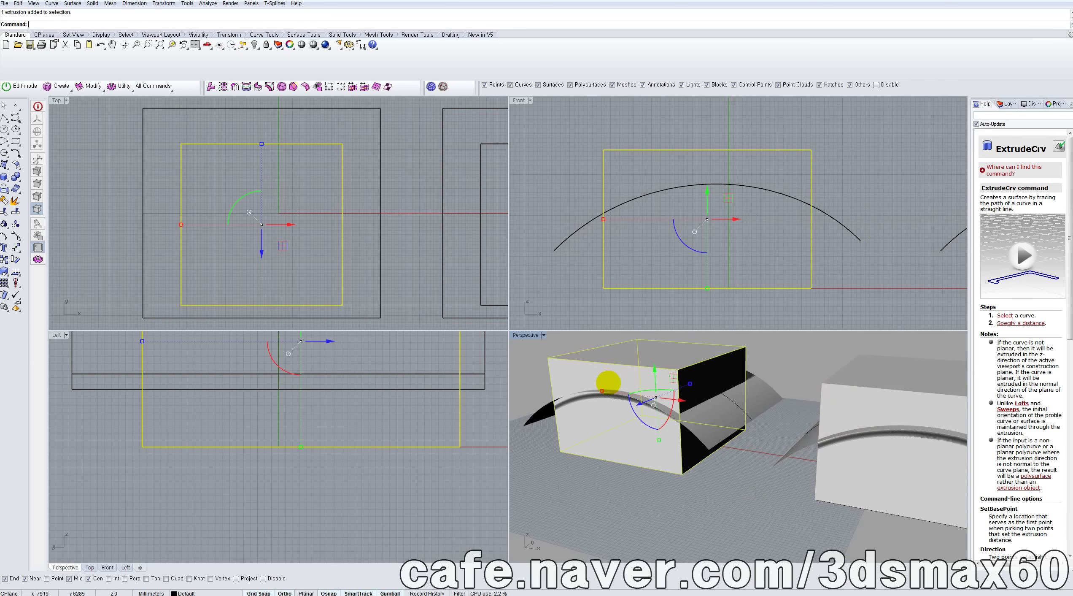
pyautogui.click(587, 508)
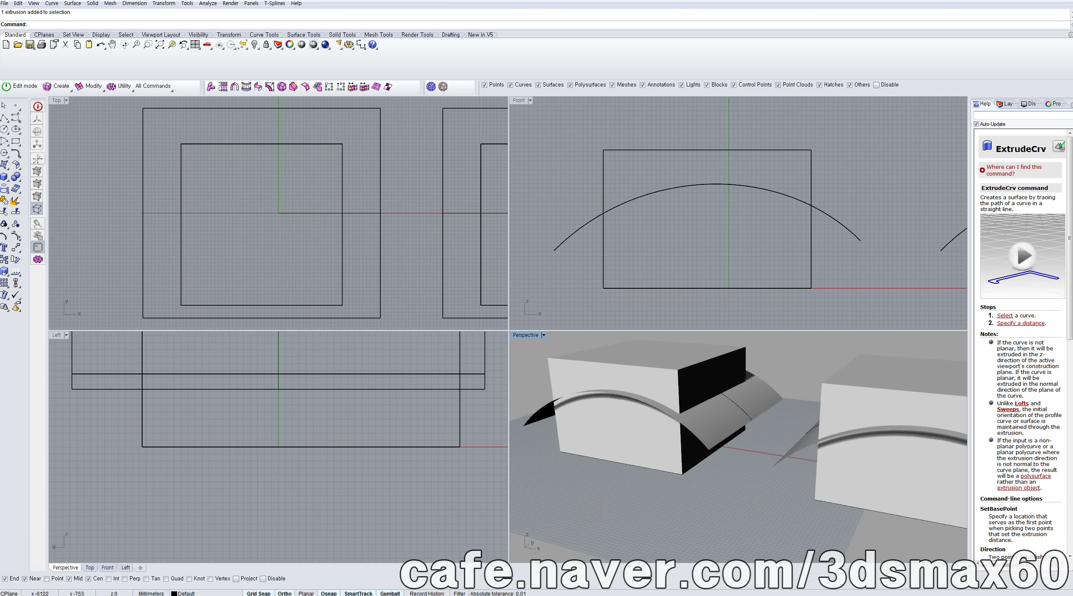
pyautogui.click(4, 177)
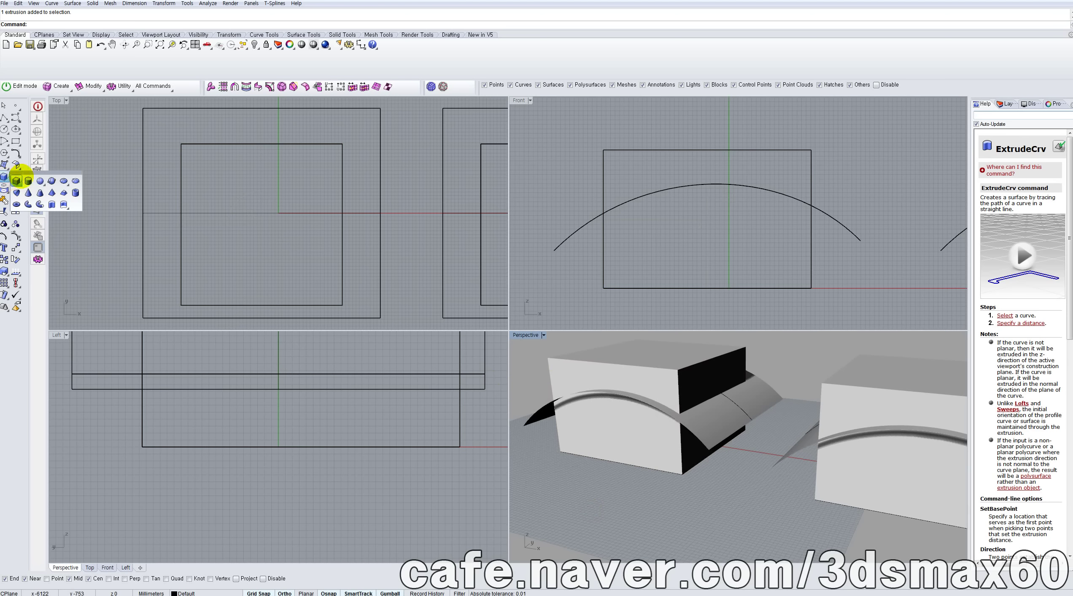
pyautogui.click(98, 168)
pyautogui.click(17, 177)
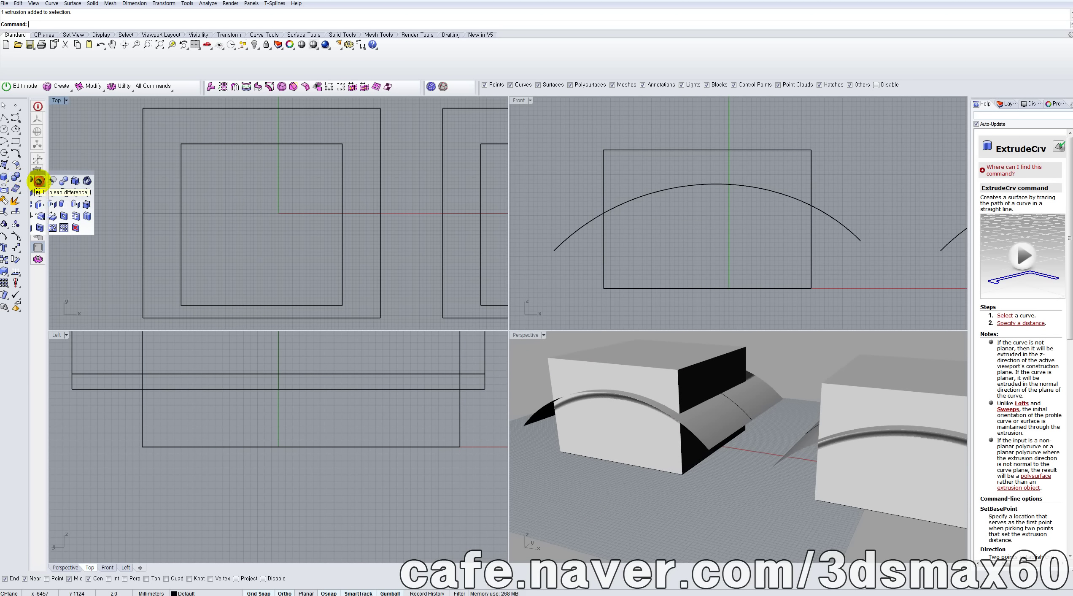
pyautogui.click(40, 181)
pyautogui.click(610, 361)
pyautogui.press('Return')
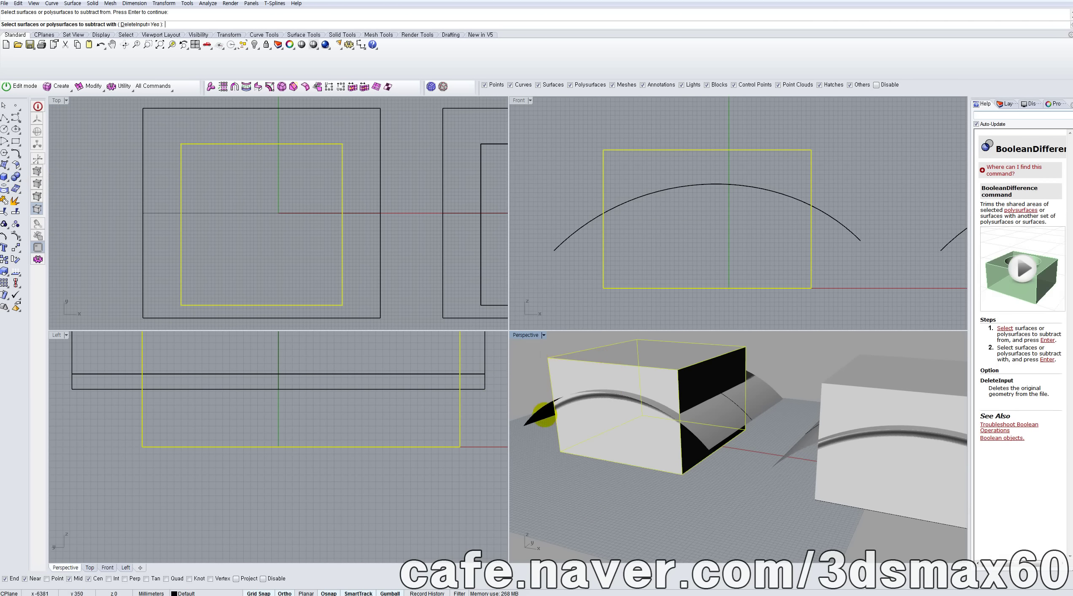
pyautogui.click(534, 399)
pyautogui.press('Return')
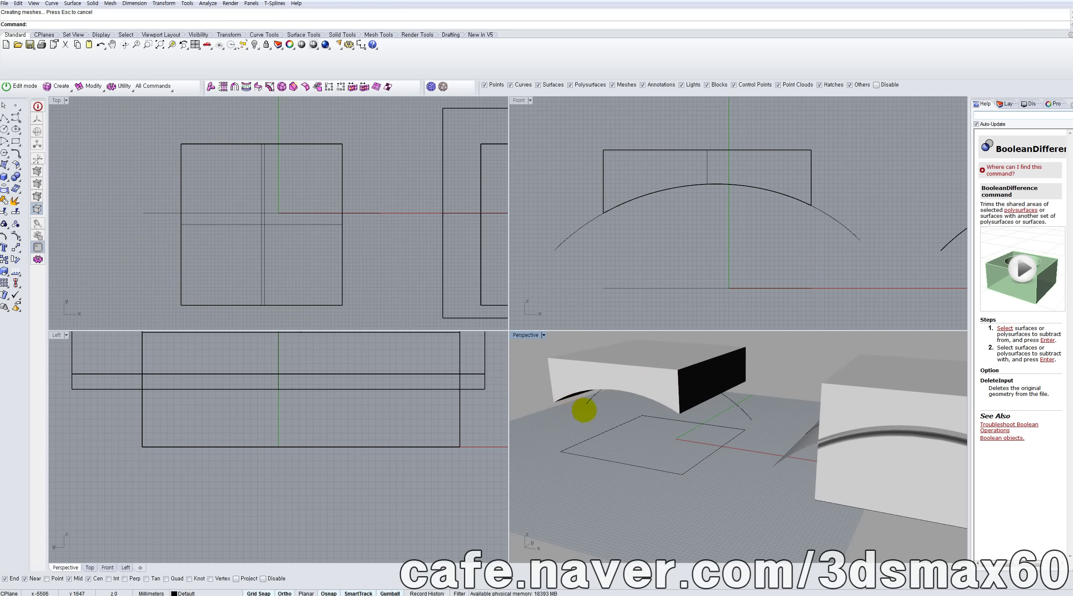
pyautogui.moveTo(599, 412); pyautogui.dragTo(612, 430, button='right')
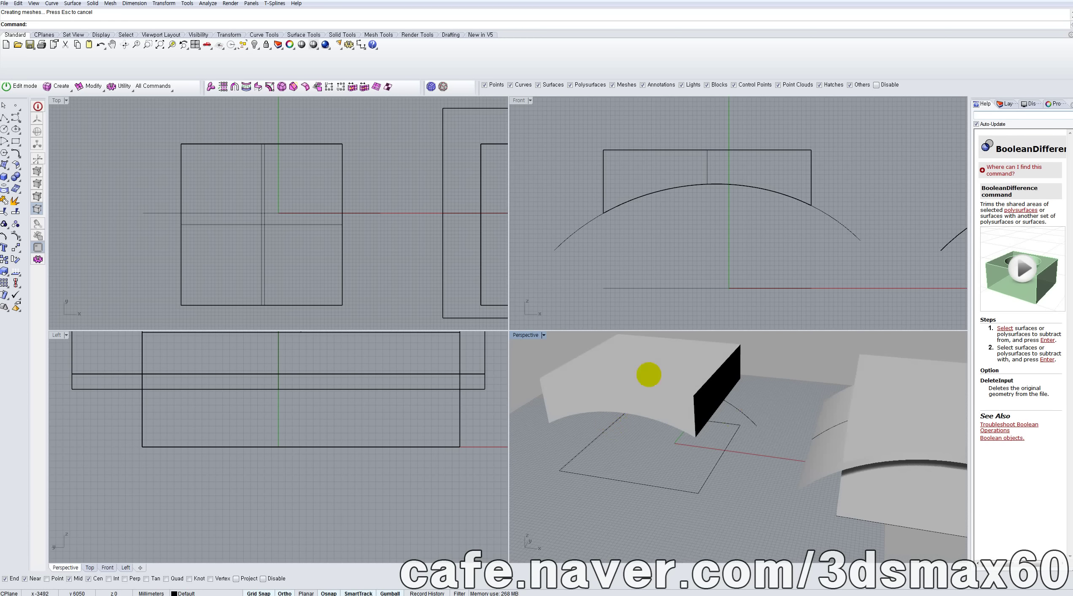
# Split the copied box with its curved surface and delete the box piece above the surface.
pyautogui.moveTo(690, 422); pyautogui.dragTo(594, 448, button='right')
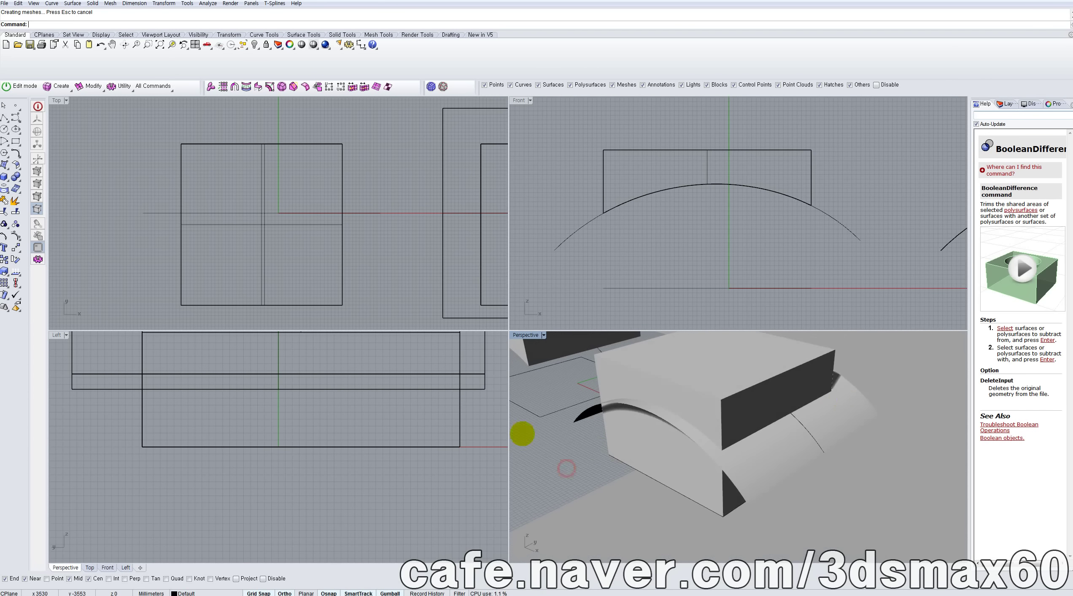
pyautogui.click(758, 447)
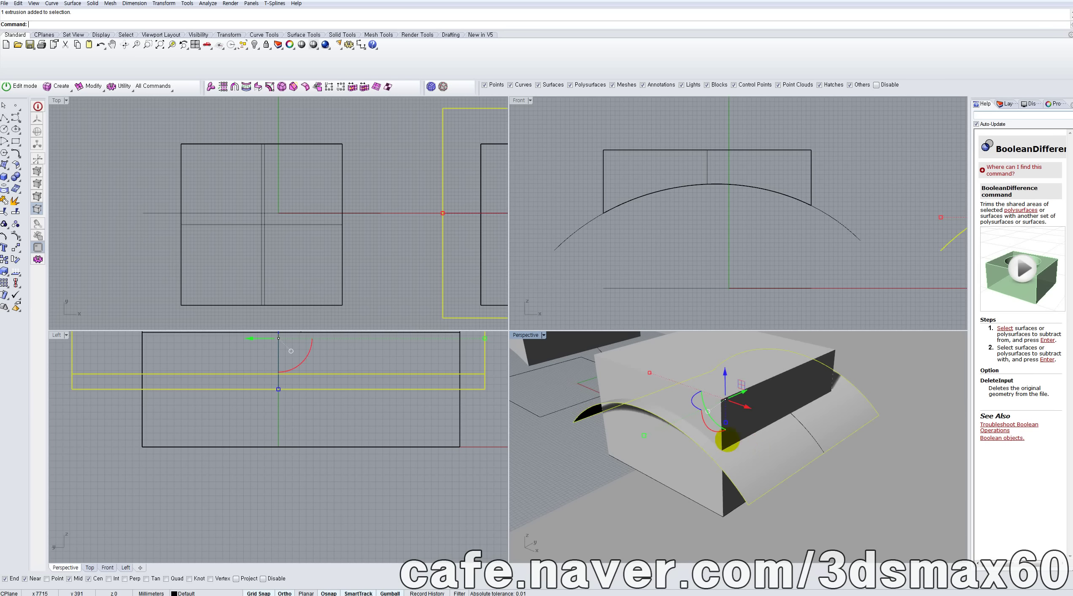
pyautogui.click(543, 447)
pyautogui.click(641, 370)
pyautogui.click(545, 450)
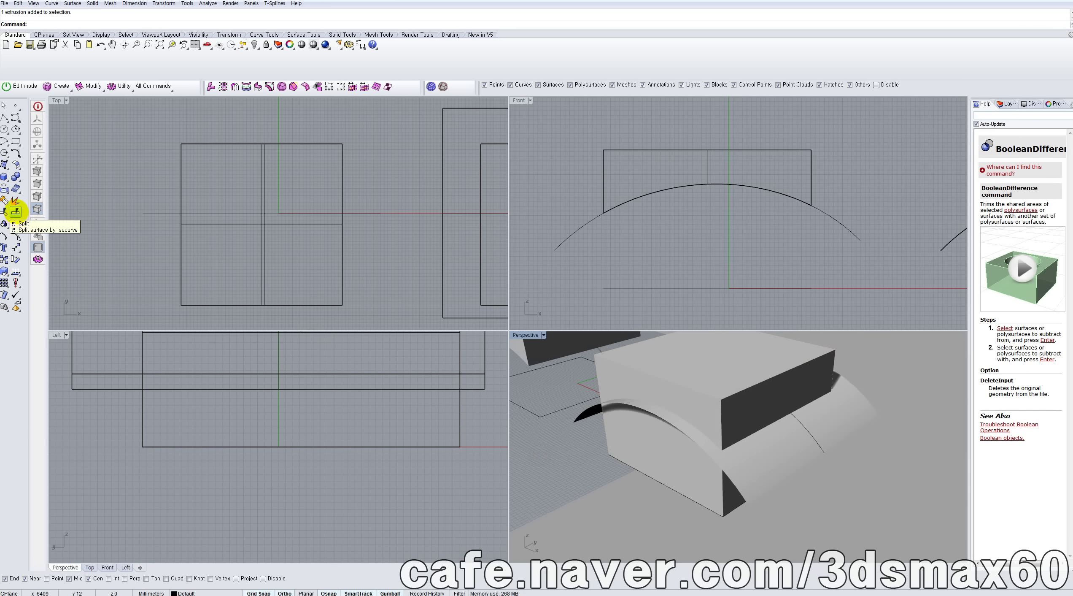
pyautogui.click(16, 211)
pyautogui.click(680, 368)
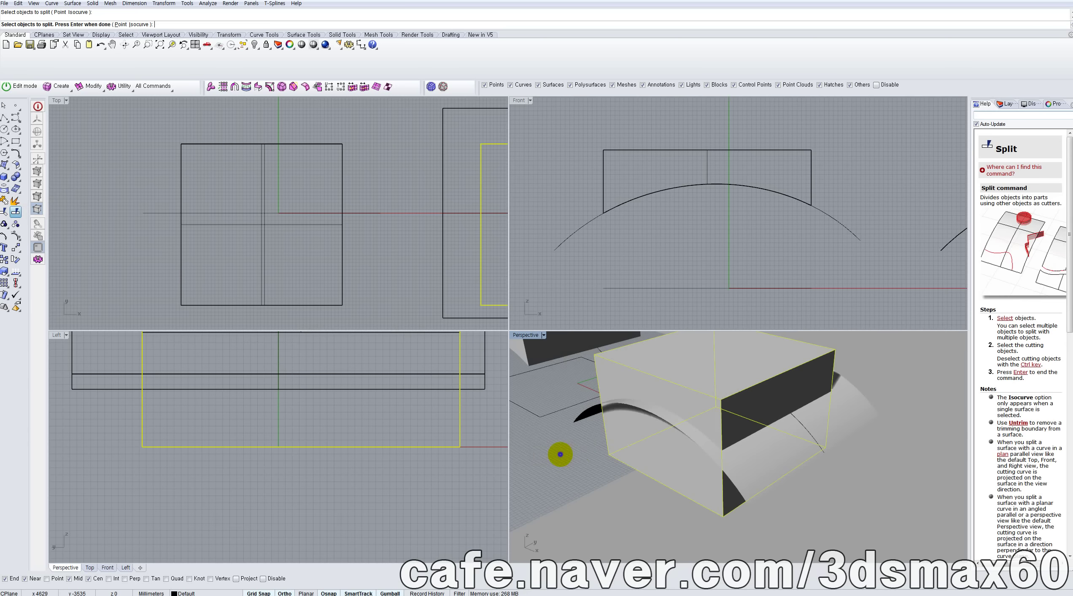
pyautogui.press('Return')
pyautogui.click(584, 414)
pyautogui.press('Return')
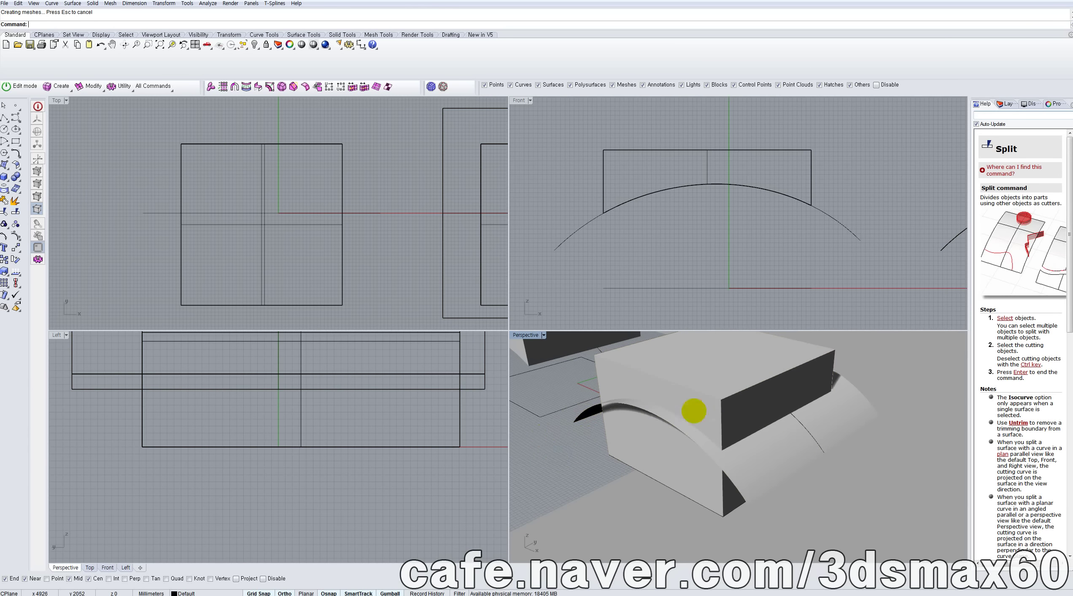
pyautogui.click(673, 388)
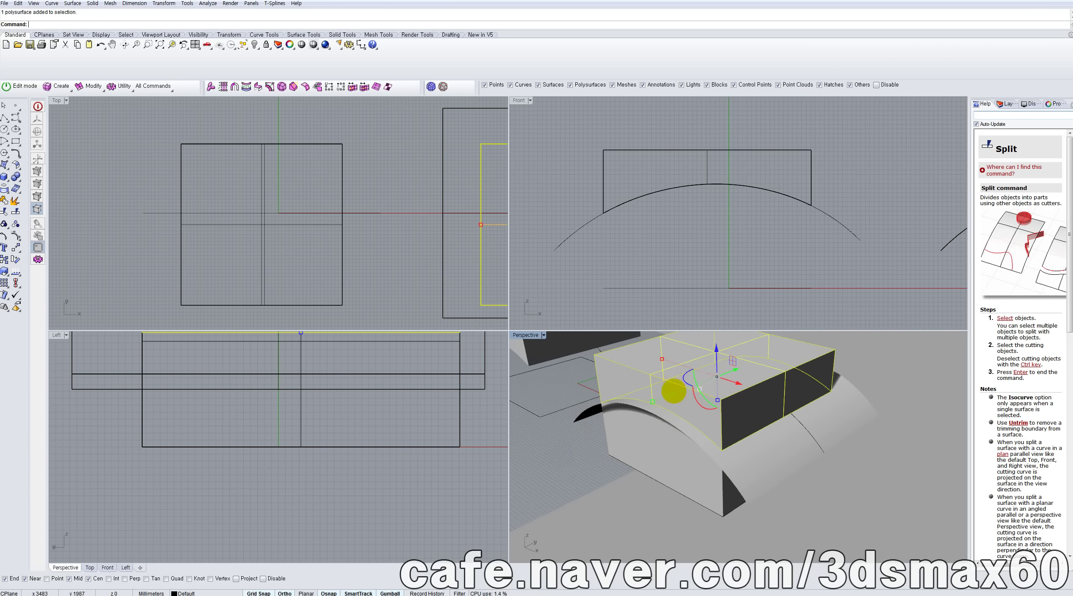
pyautogui.press('Delete')
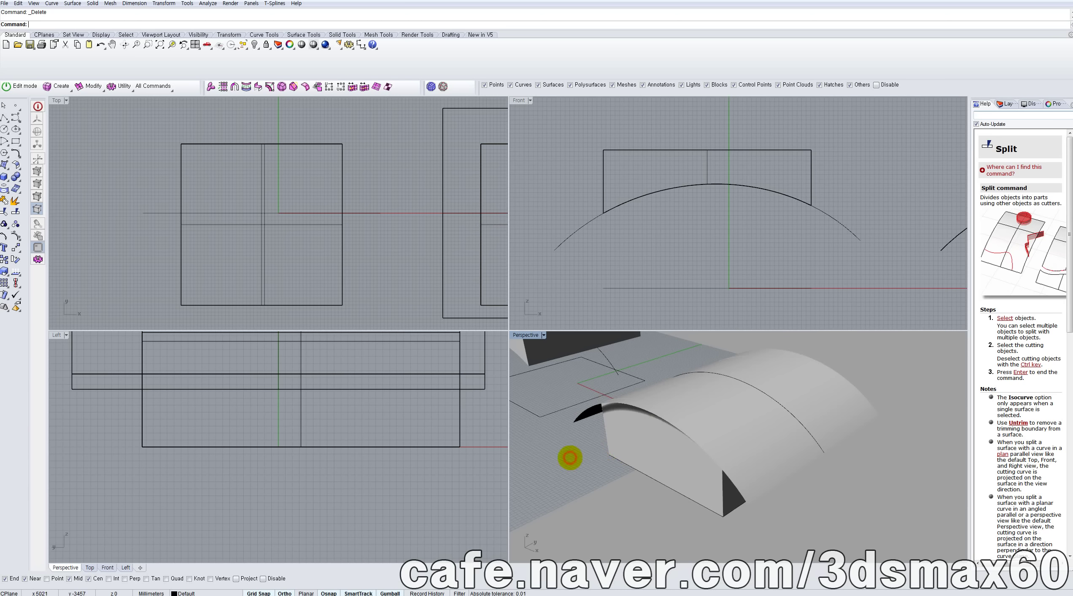
# Split the copied curved surface with the box below it and delete the surface piece extending outside the box.
pyautogui.rightClick(570, 457)
pyautogui.click(777, 470)
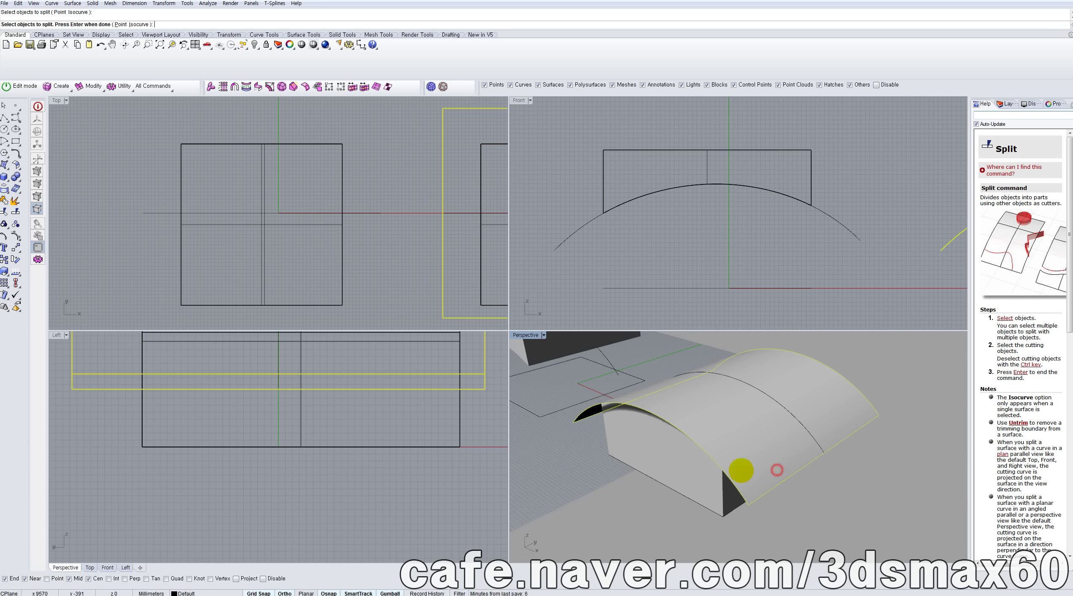
pyautogui.rightClick(556, 465)
pyautogui.click(627, 448)
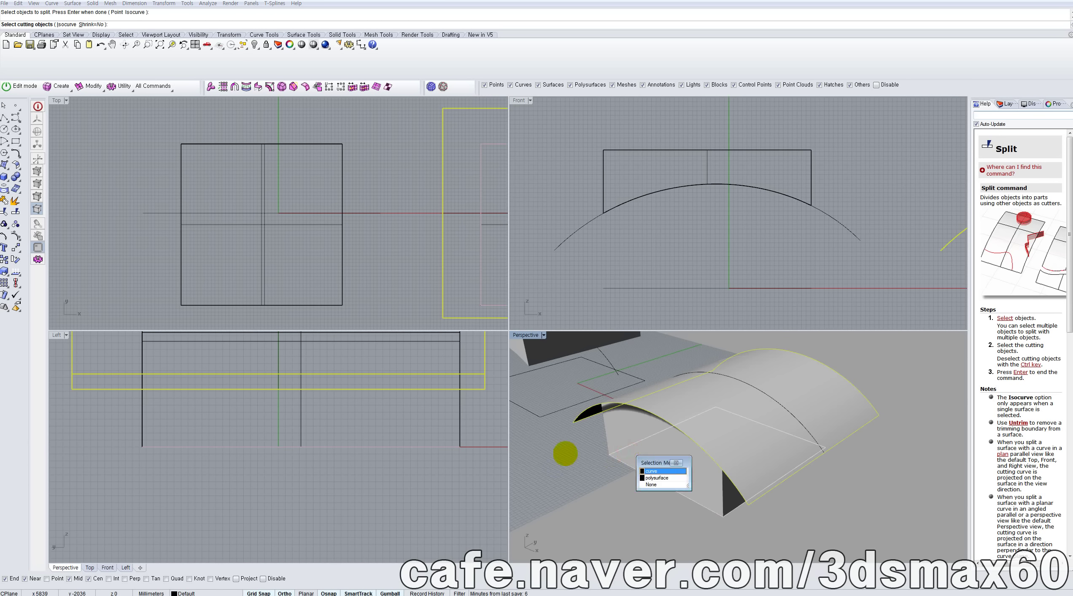
pyautogui.click(655, 477)
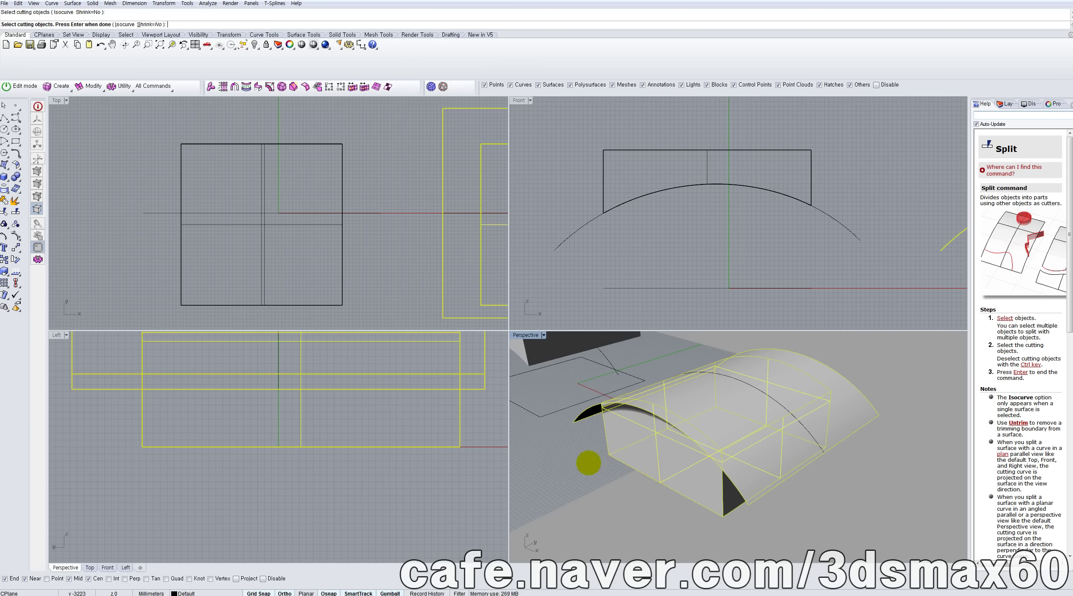
pyautogui.rightClick(578, 461)
pyautogui.click(748, 472)
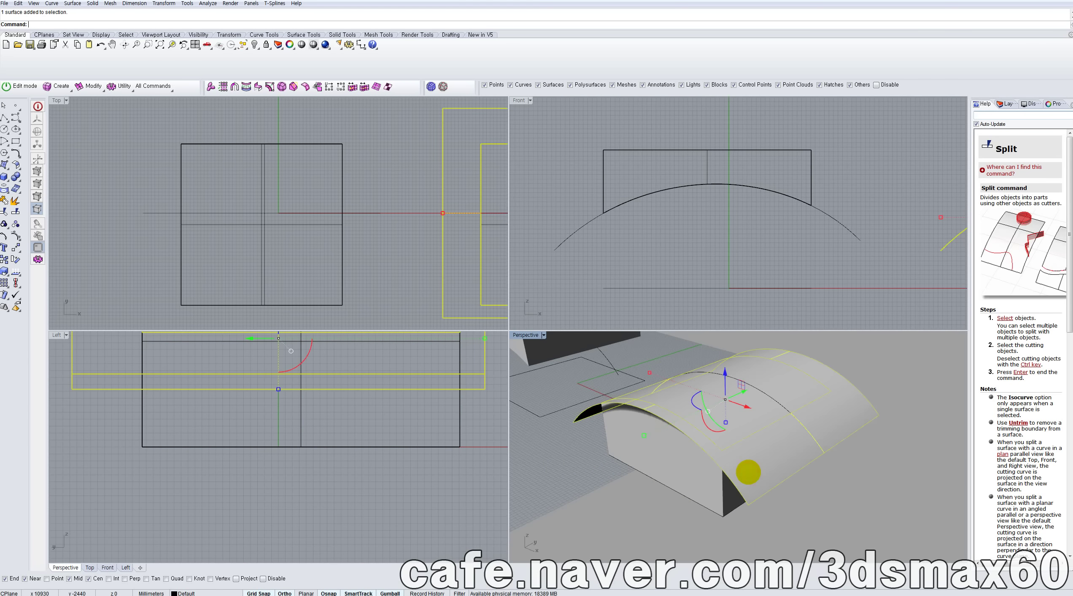
pyautogui.press('Delete')
# Join the cut box with the remaining curved top surface into one polysurface using Join.
pyautogui.click(737, 415)
pyautogui.click(694, 447)
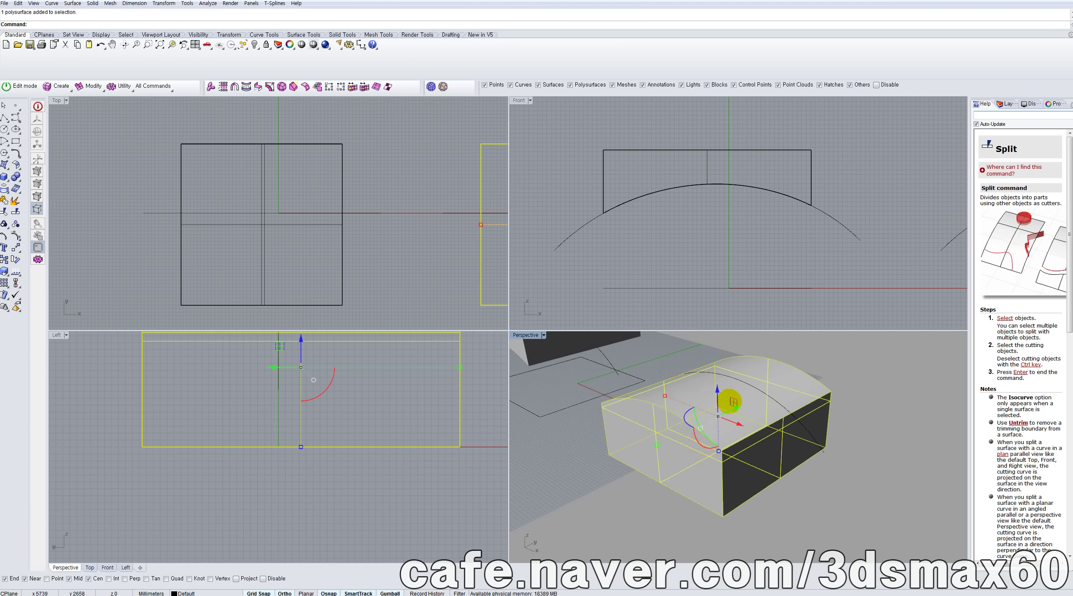
pyautogui.hotkey('ctrl', 'j')
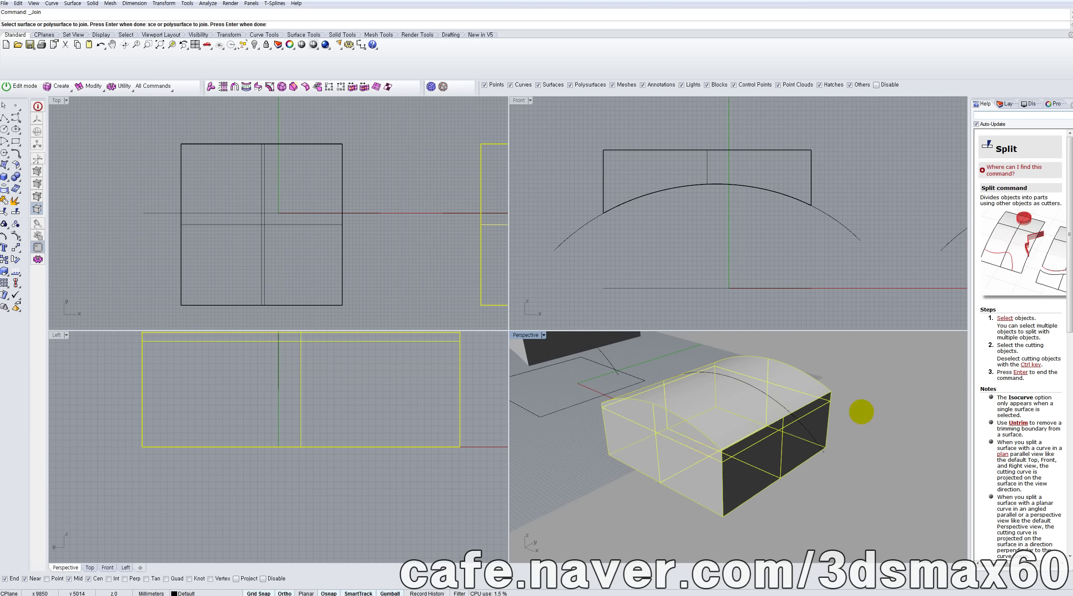
pyautogui.moveTo(742, 415); pyautogui.dragTo(855, 430, button='right')
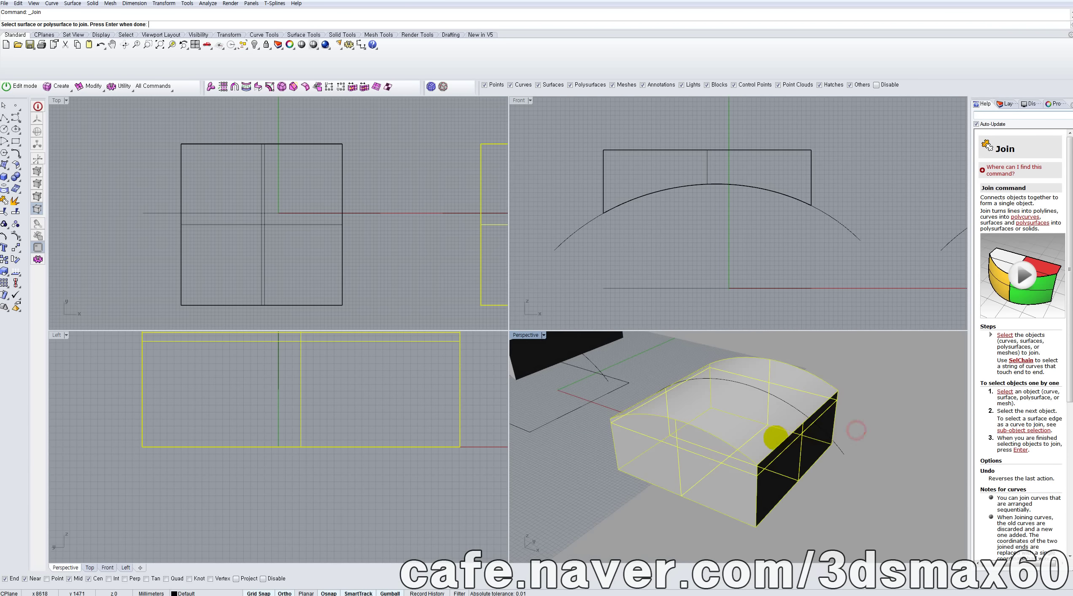
pyautogui.click(771, 440)
pyautogui.press('Return')
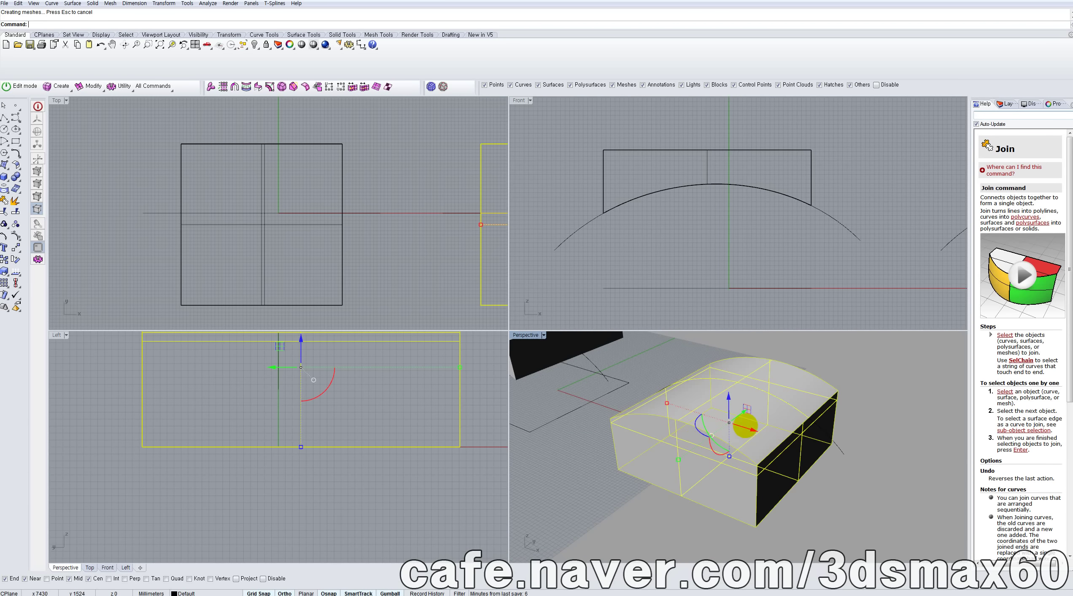
# Move the joined curved-top solid along the X axis away from its base curves and back over them.
pyautogui.moveTo(745, 427); pyautogui.dragTo(827, 437)
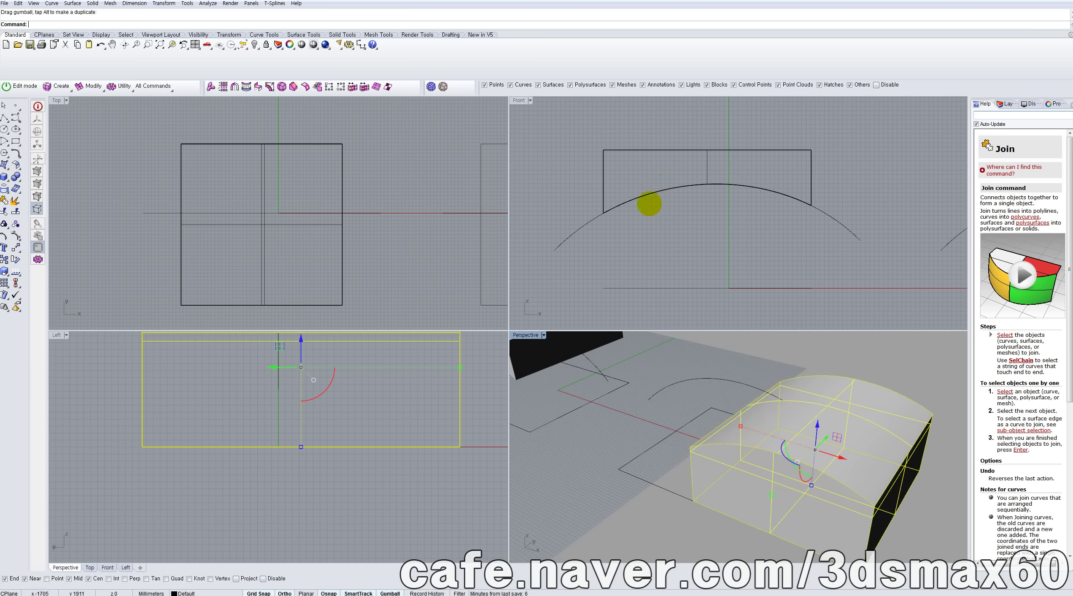
pyautogui.click(855, 225)
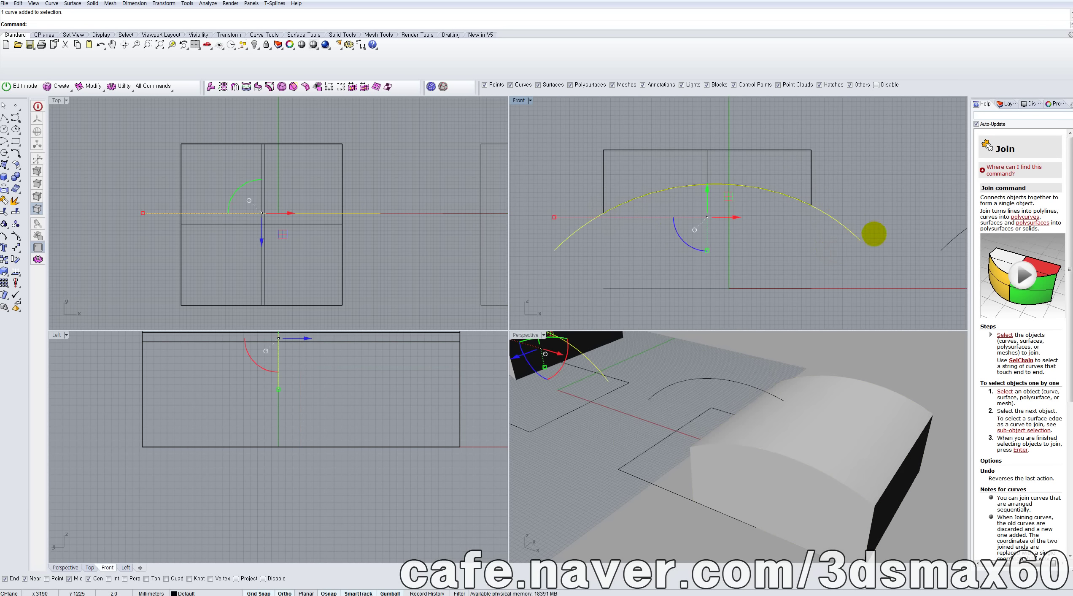
pyautogui.scroll(-4, 776, 425)
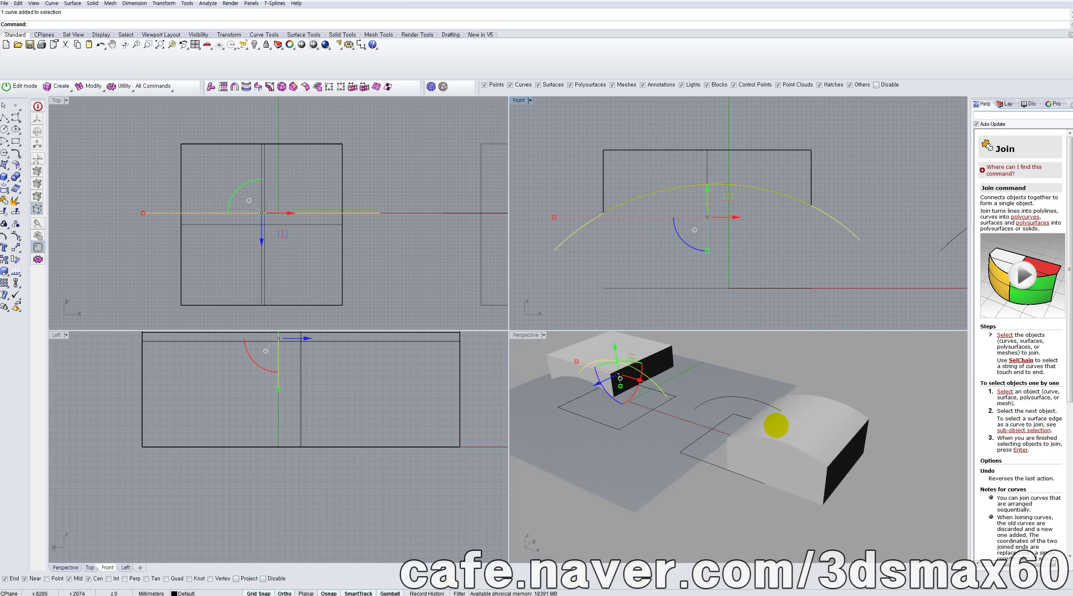
pyautogui.click(785, 431)
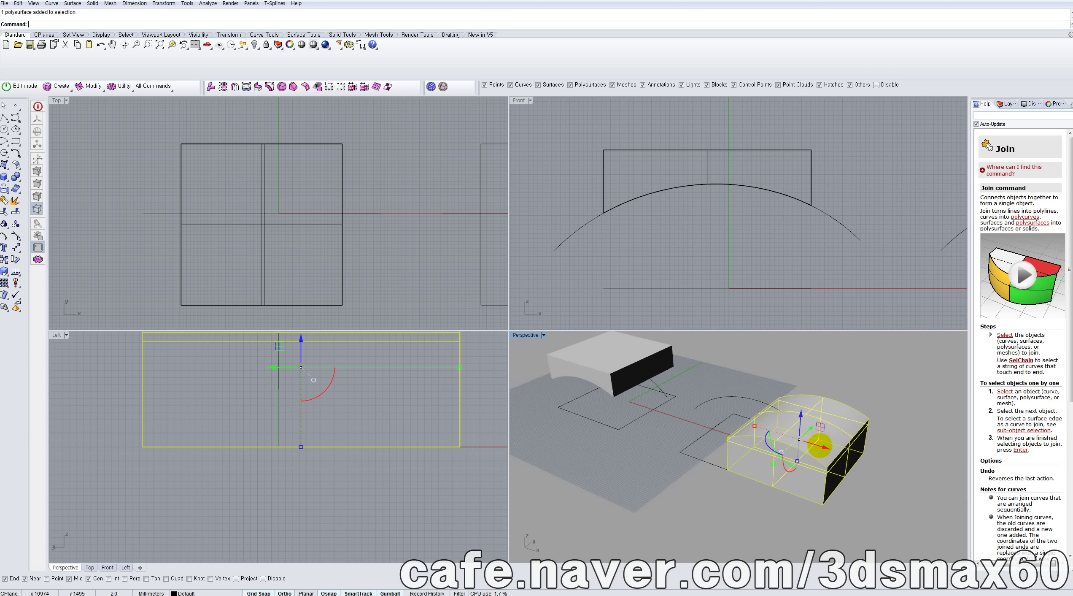
pyautogui.moveTo(819, 445); pyautogui.dragTo(740, 423)
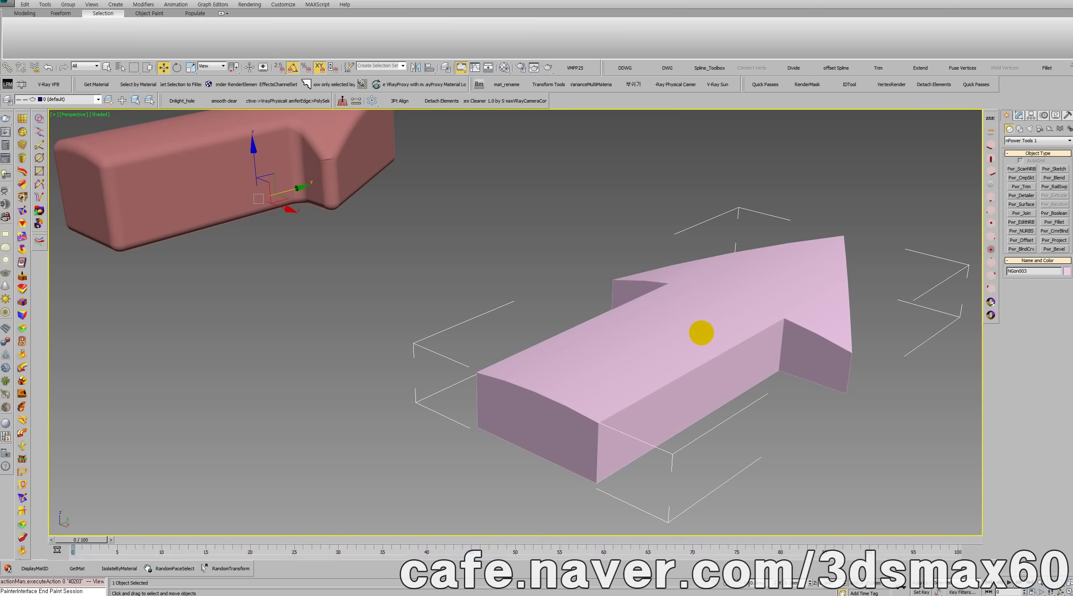
# Switch to 3ds Max and compare the pink curved-top arrow with the red rounded arrow.
pyautogui.moveTo(702, 333); pyautogui.dragTo(666, 324)
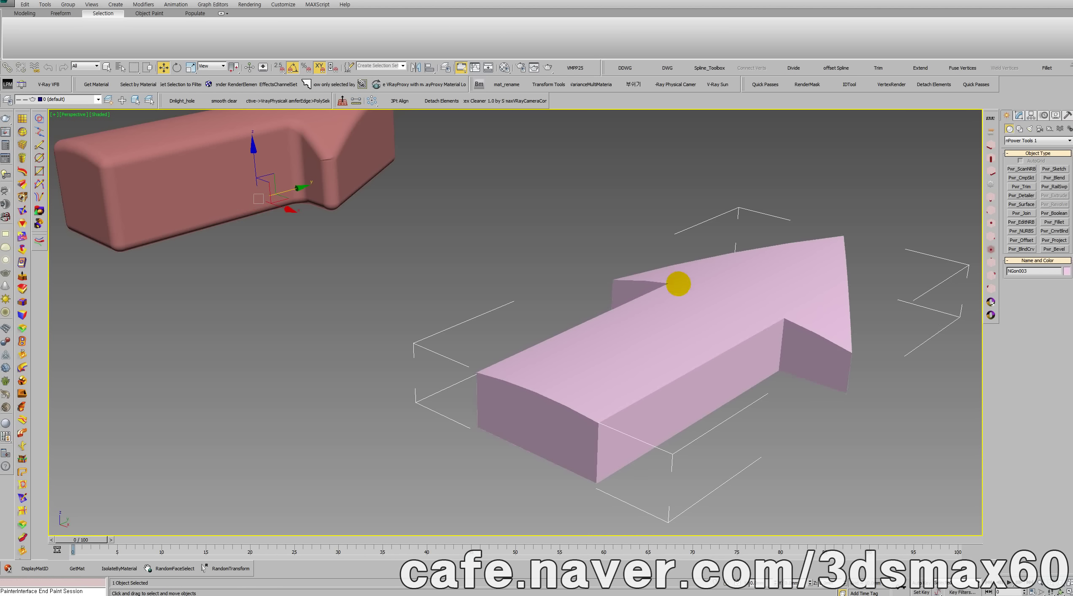
pyautogui.scroll(-3, 656, 370)
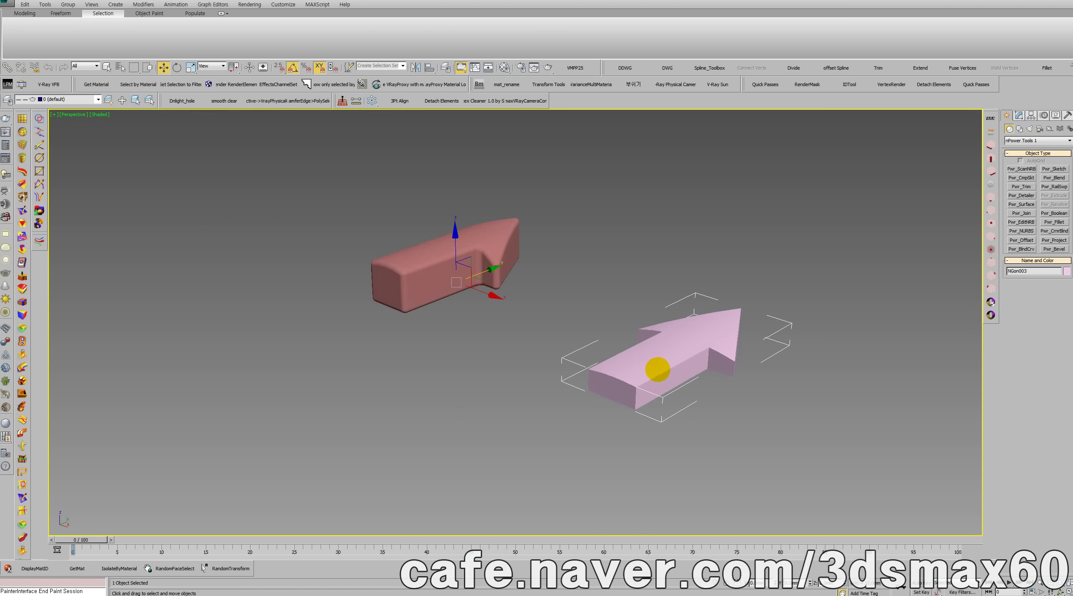
pyautogui.scroll(3, 657, 369)
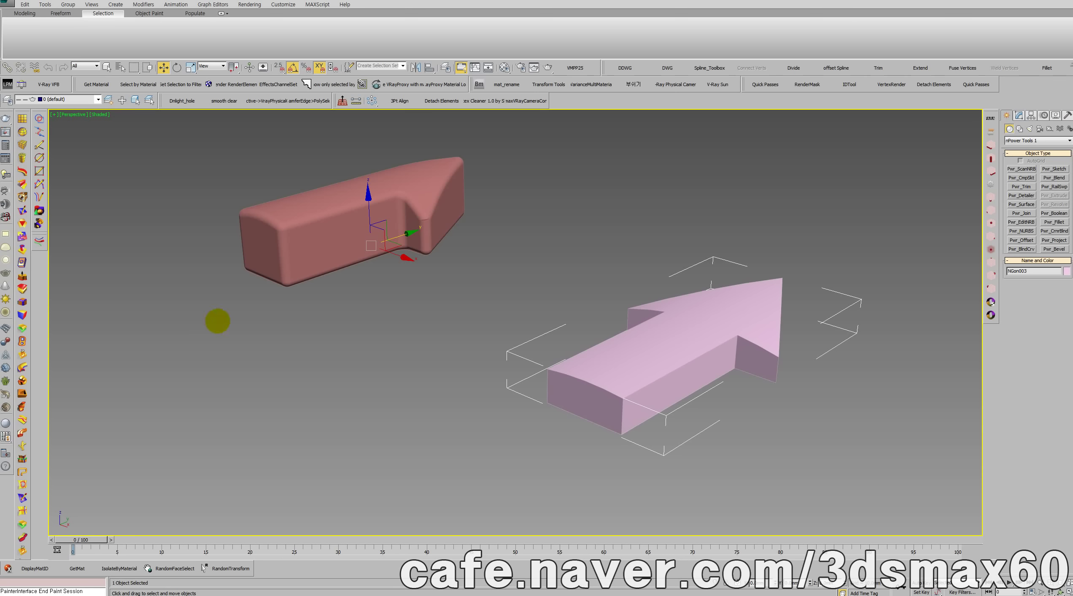
# Switch to Rhino and export the selected joined solid to the desktop in ACIS format as tedfasfasfas.sat.
pyautogui.hotkey('alt', 'Tab')
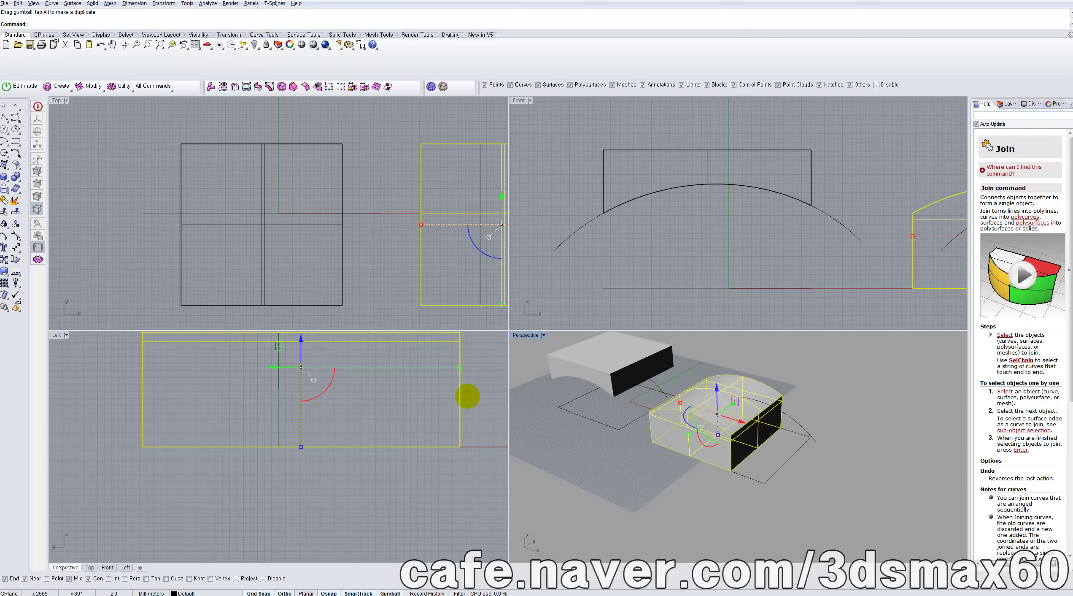
pyautogui.click(575, 416)
pyautogui.click(699, 423)
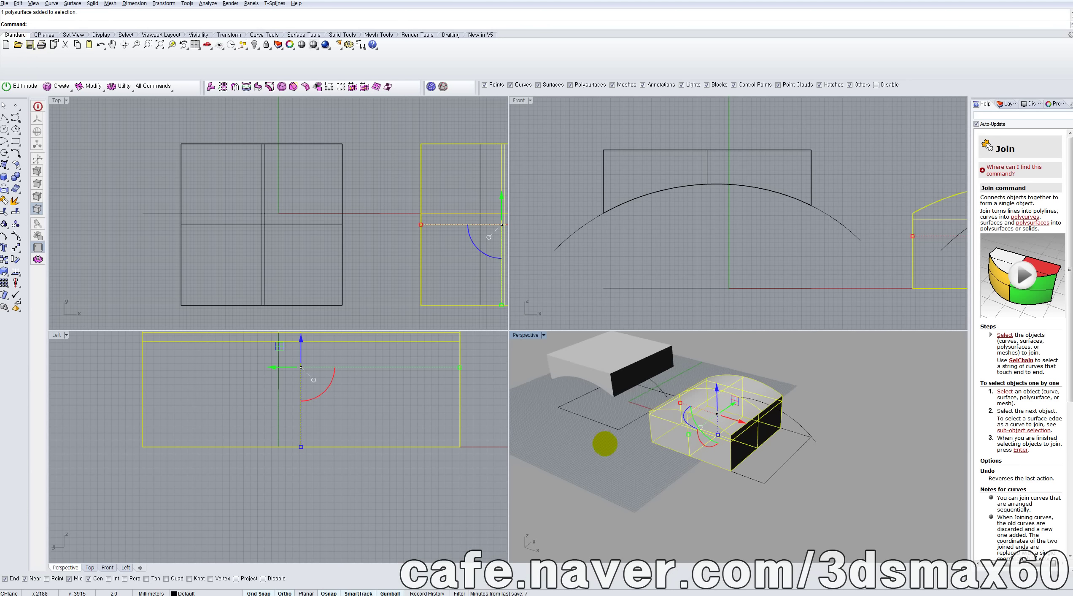
pyautogui.click(5, 3)
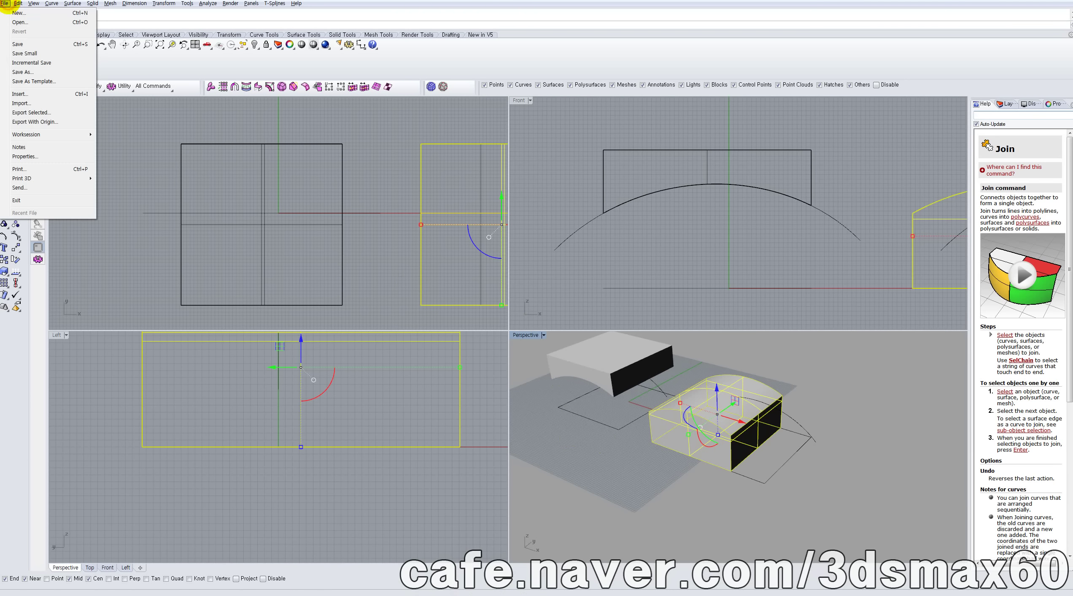
pyautogui.click(30, 112)
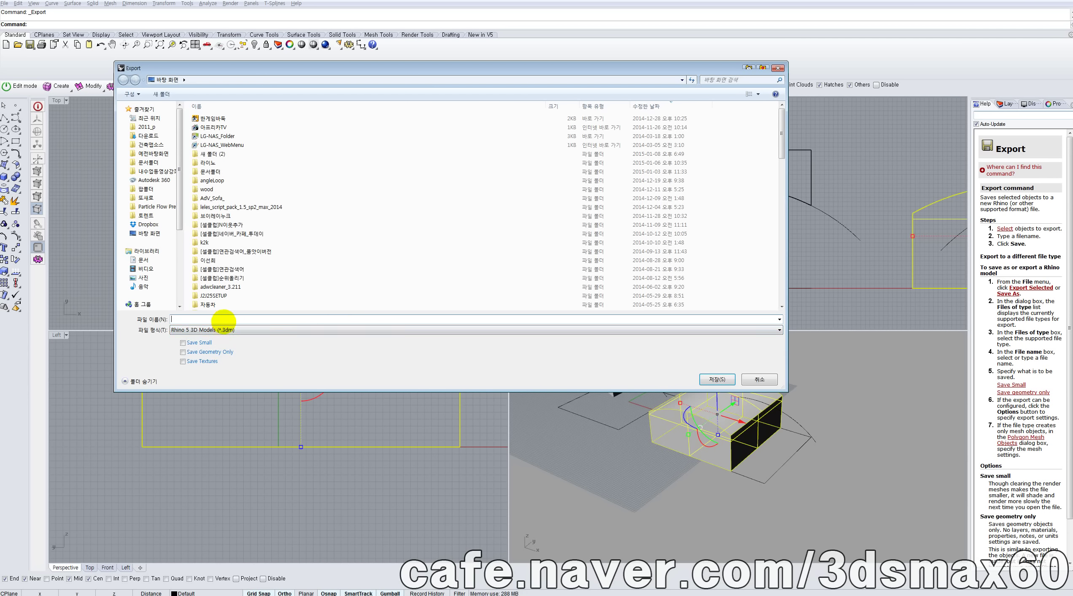
pyautogui.click(227, 329)
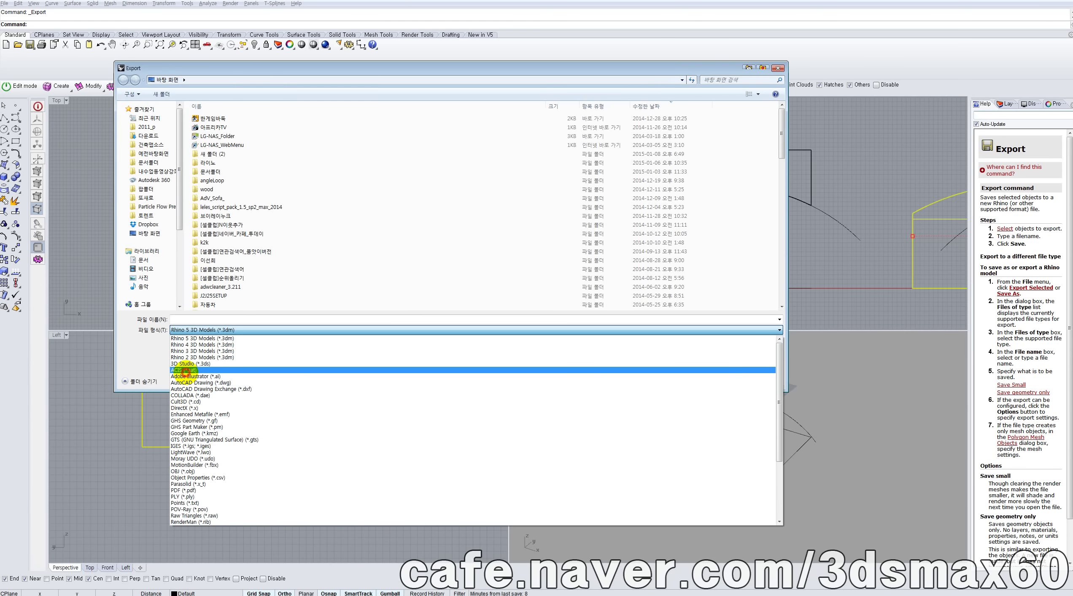
pyautogui.click(185, 370)
pyautogui.click(209, 319)
pyautogui.write('rhinomodel')
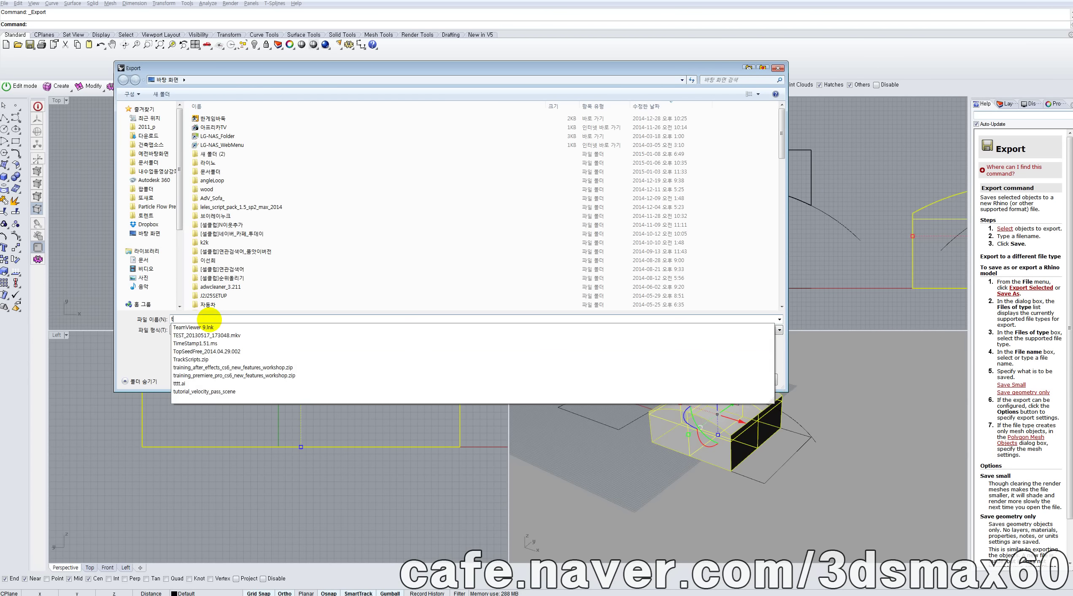
pyautogui.press('Return')
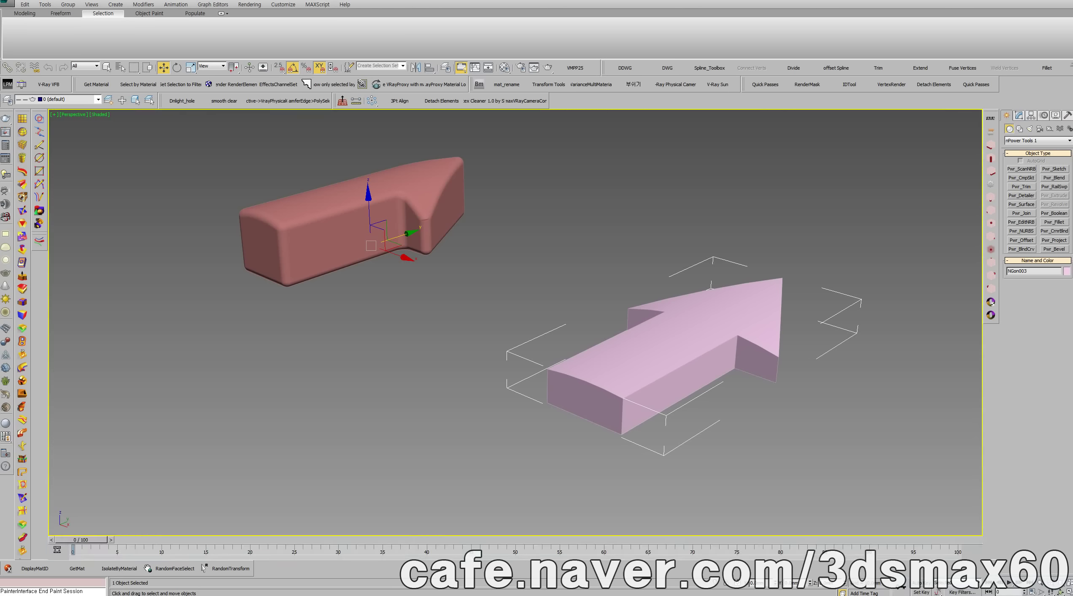
# Delete the pink and red arrow models from the 3ds Max scene.
pyautogui.click(633, 343)
pyautogui.press('Delete')
pyautogui.click(383, 212)
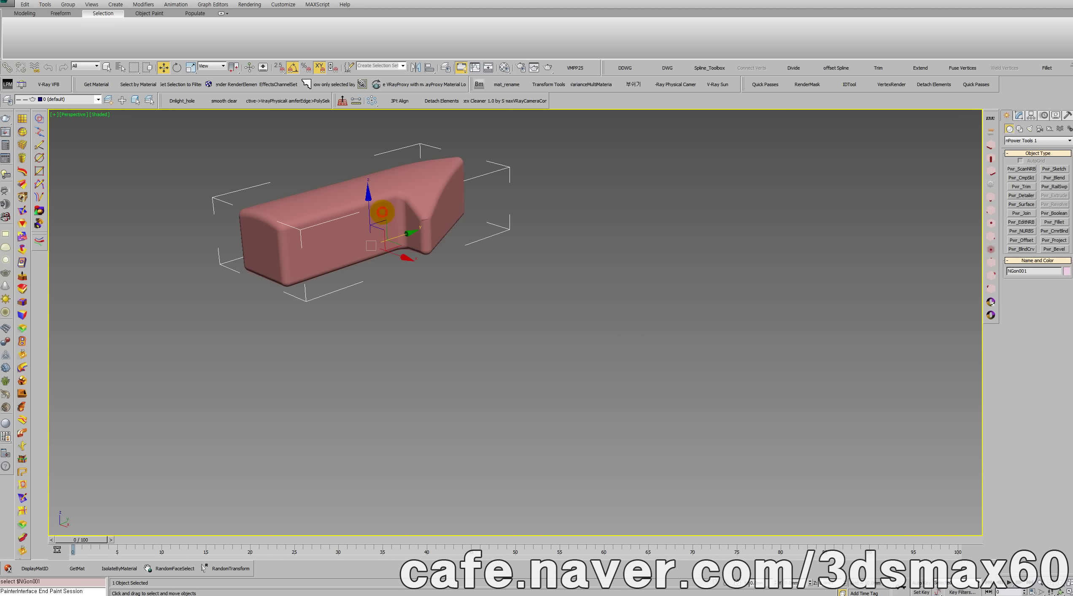
pyautogui.press('Delete')
pyautogui.click(8, 3)
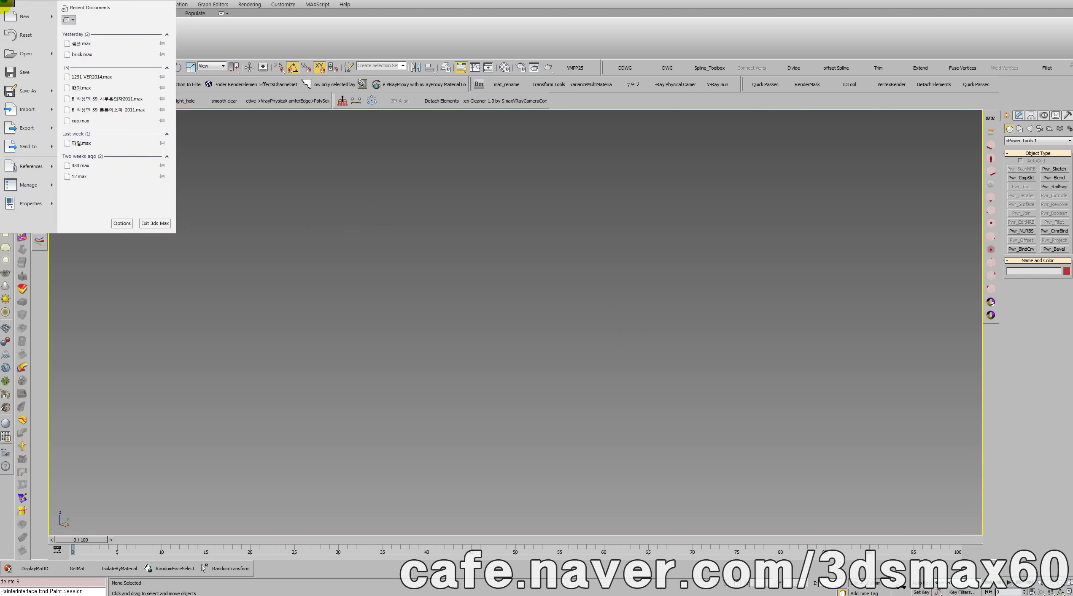
pyautogui.click(21, 108)
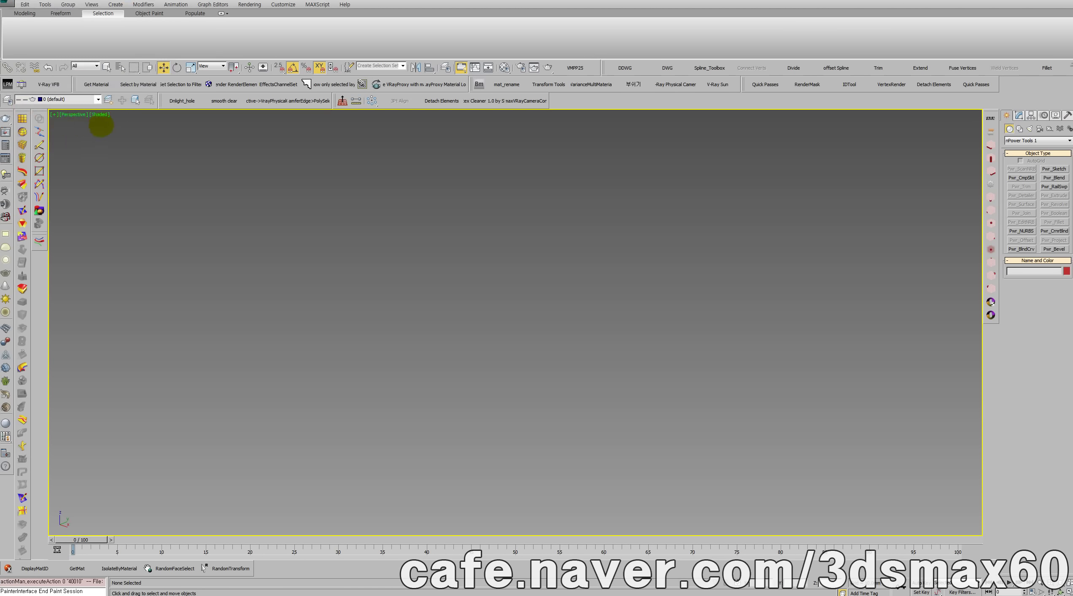
pyautogui.click(21, 65)
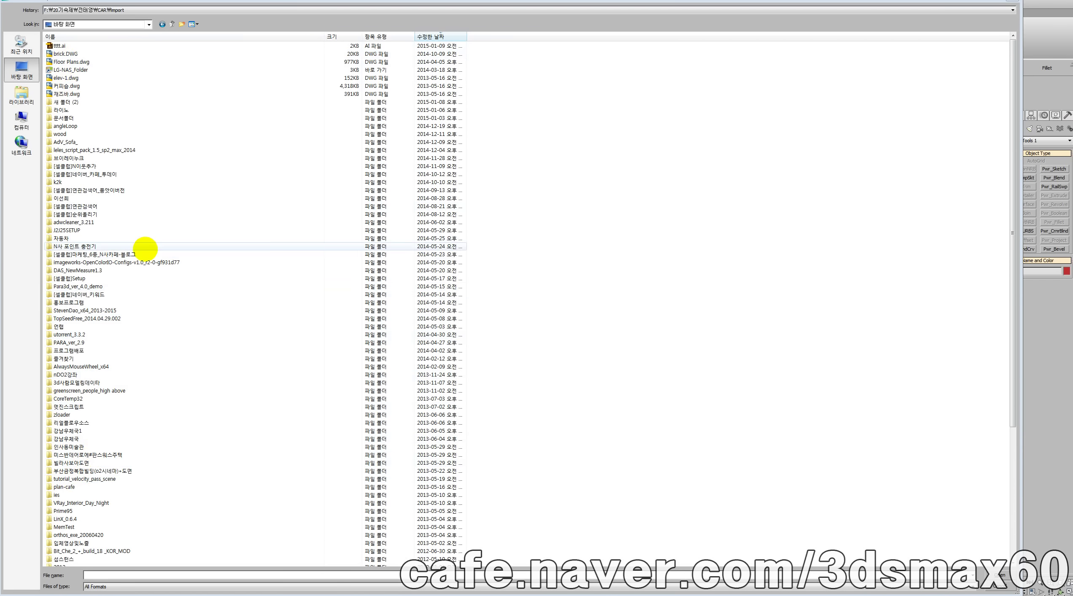
pyautogui.scroll(-7, 144, 247)
pyautogui.scroll(7, 143, 248)
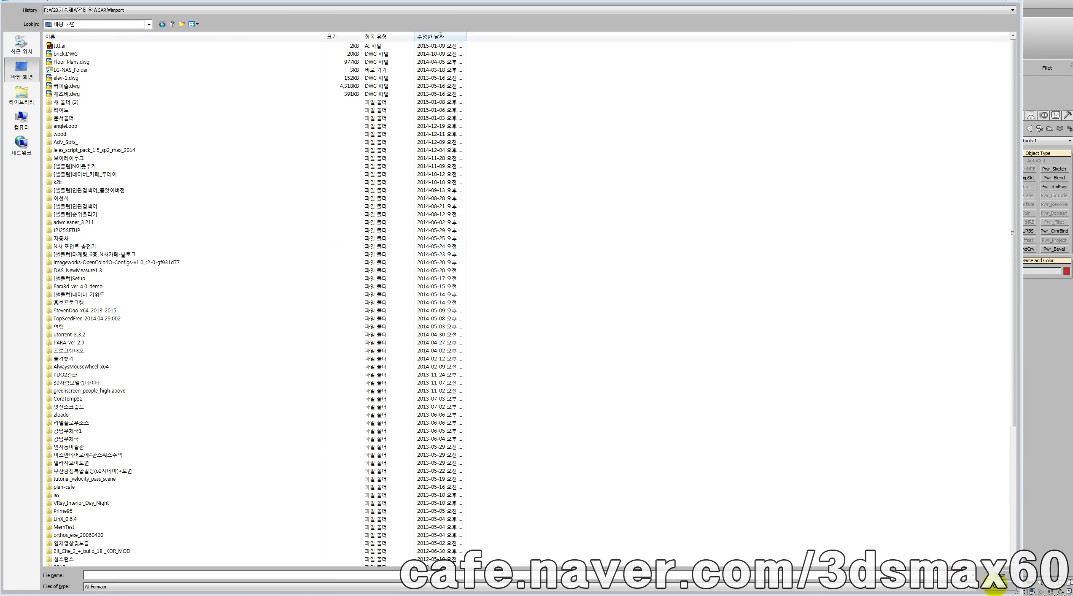
pyautogui.click(1000, 586)
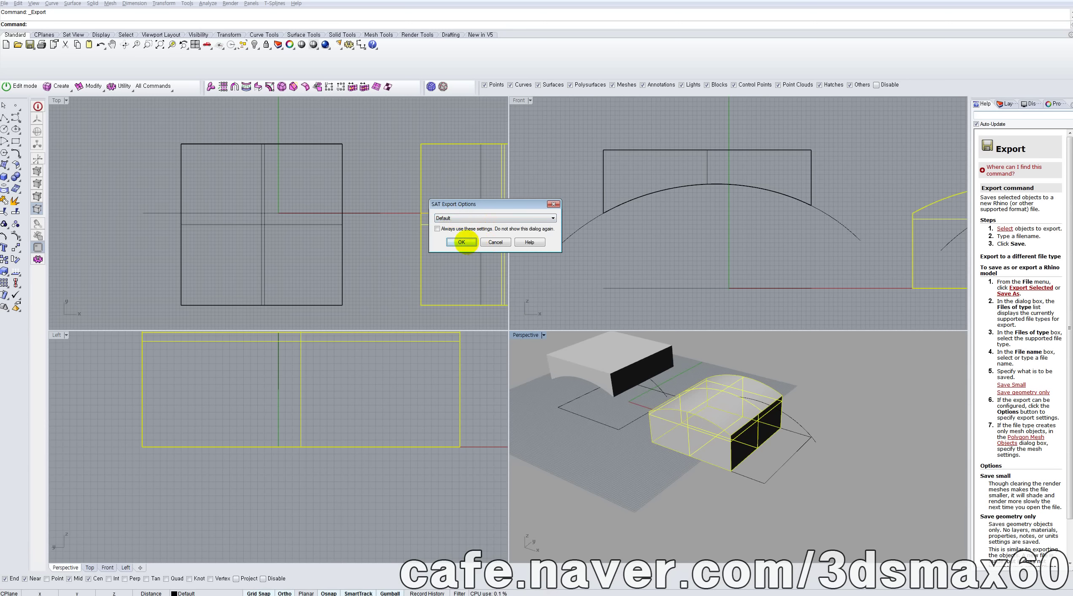
# Complete Rhino's SAT export with the Default option and switch to 3ds Max.
pyautogui.click(462, 242)
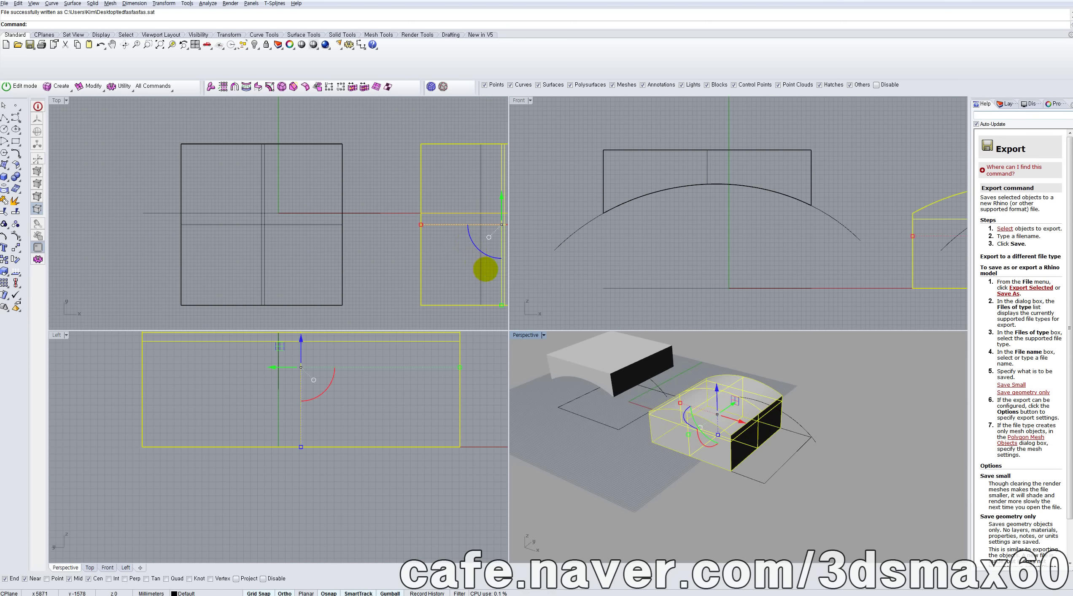
pyautogui.hotkey('alt', 'Tab')
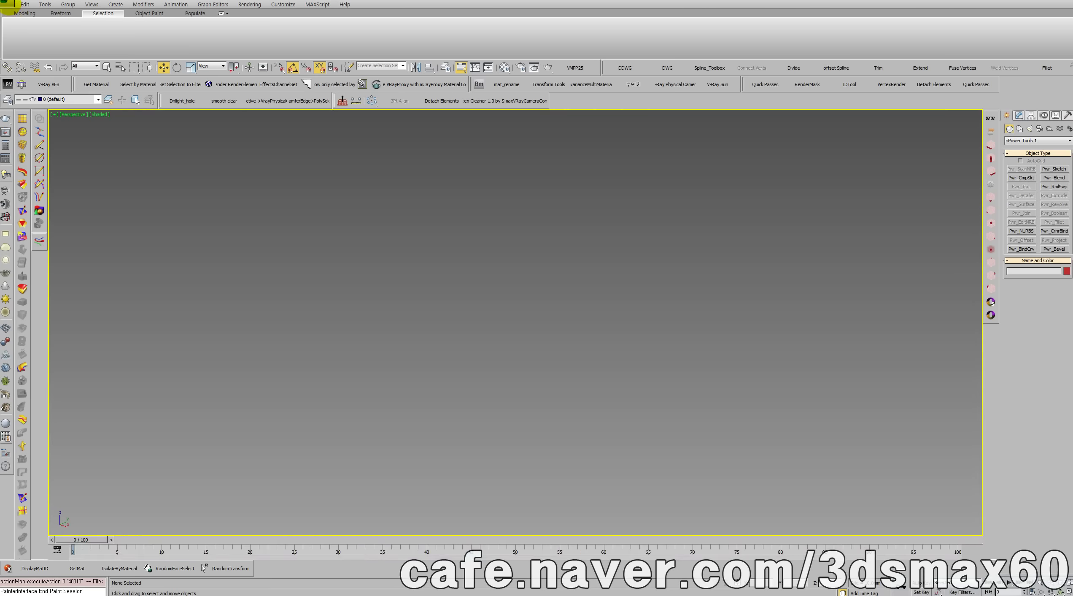
# Import tedfasfasfas.sat from the desktop using Fine viewport body mesh quality.
pyautogui.click(6, 3)
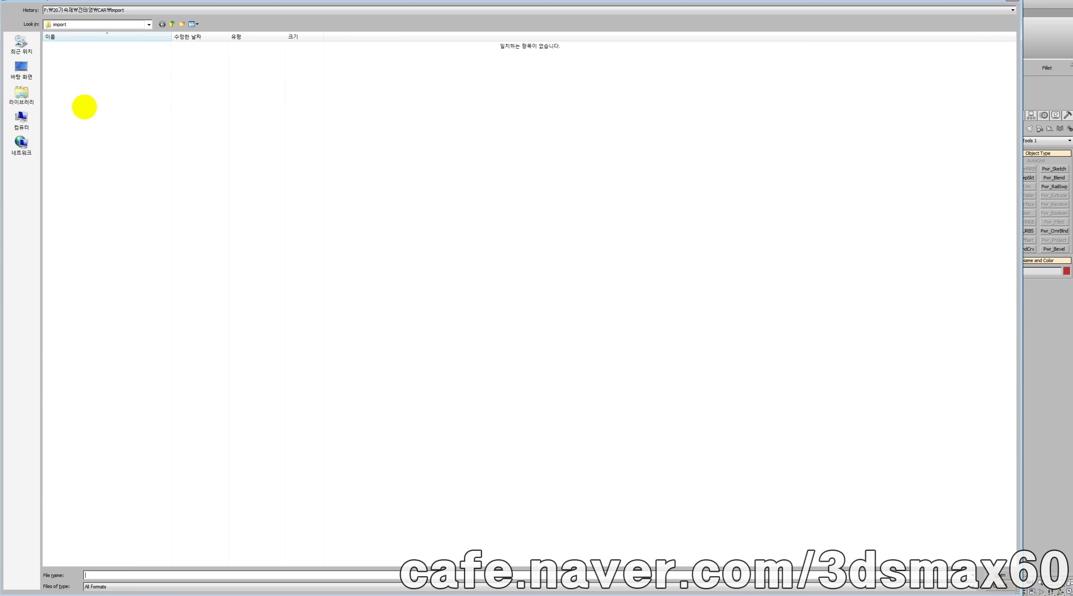
pyautogui.click(21, 70)
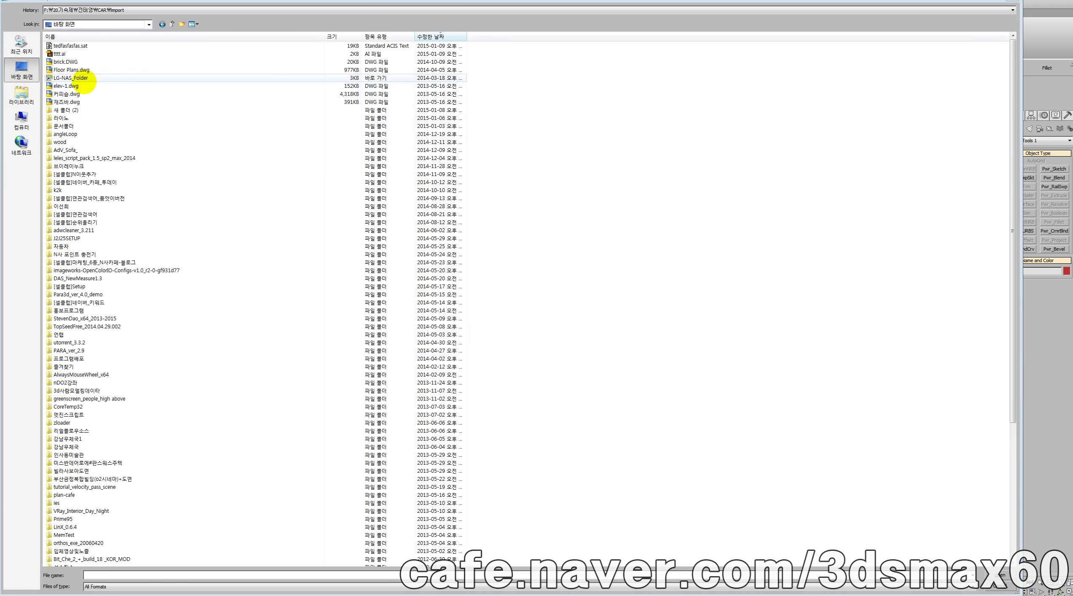
pyautogui.doubleClick(70, 45)
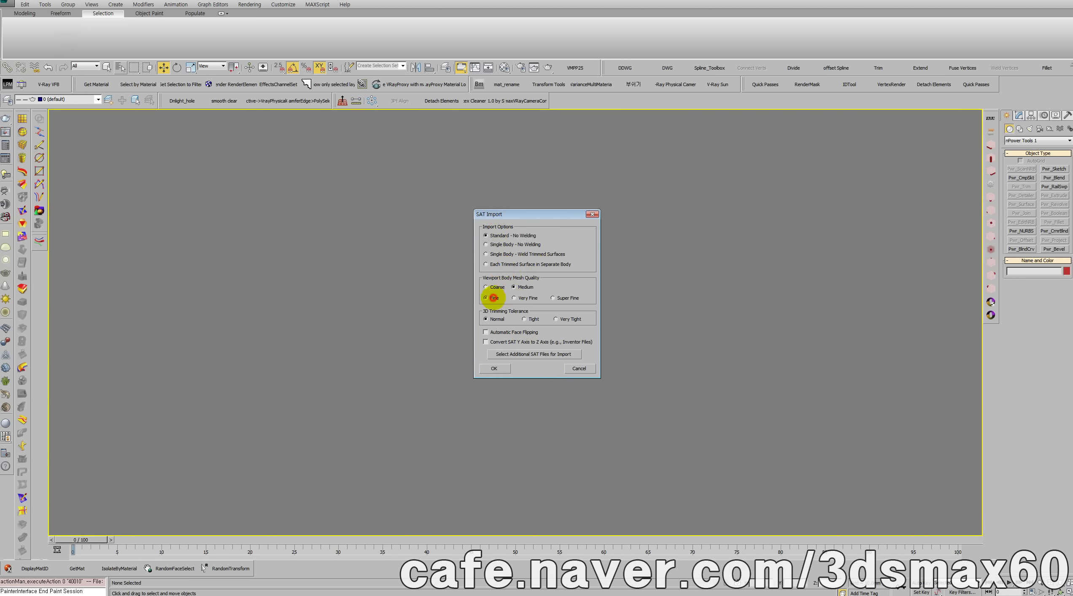
pyautogui.click(494, 297)
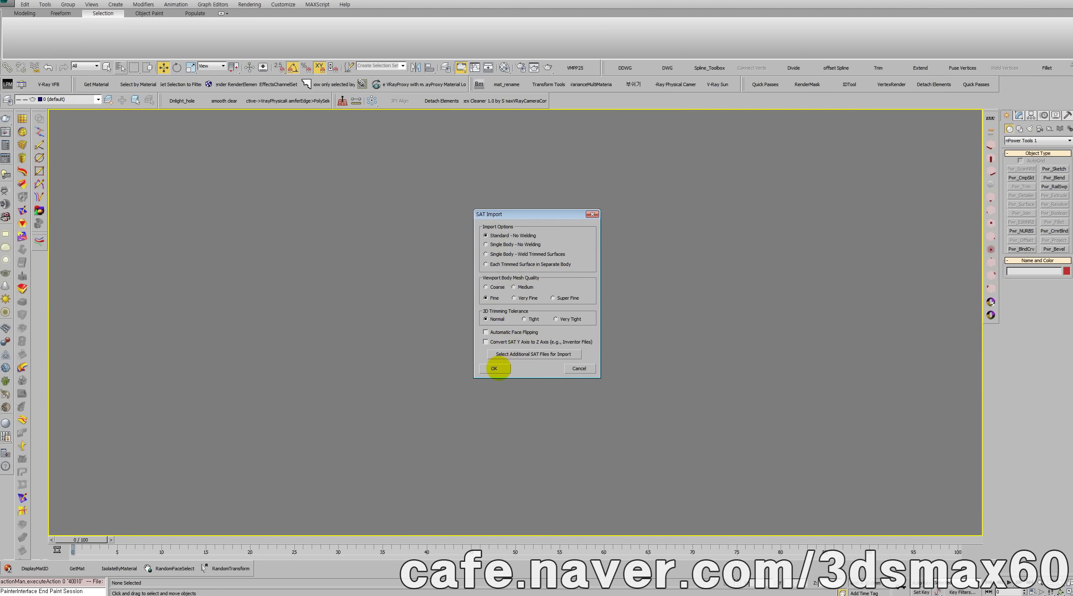
pyautogui.click(495, 368)
pyautogui.scroll(1, 531, 333)
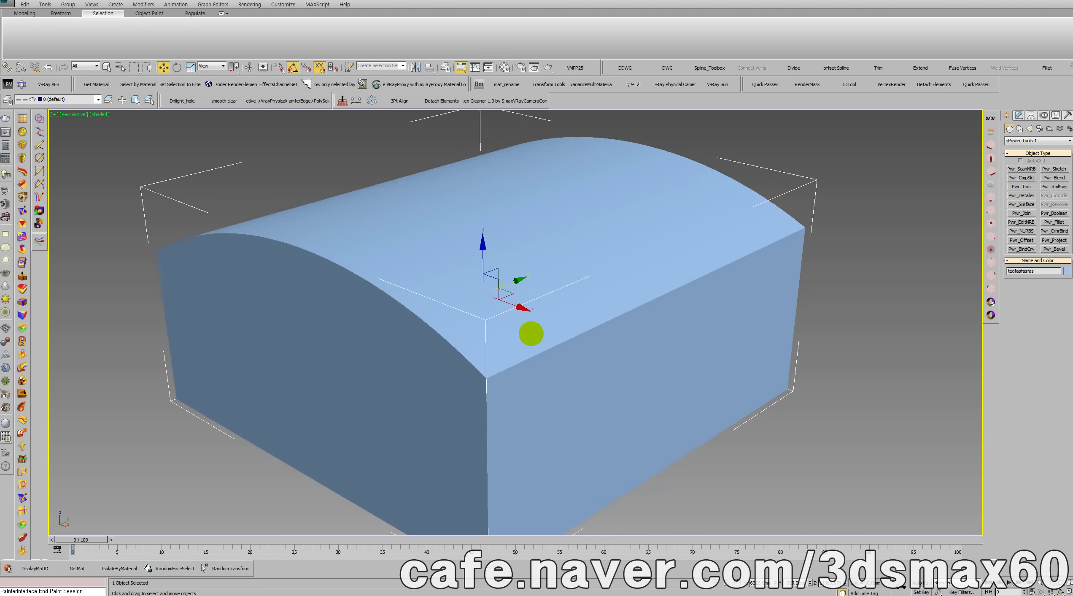
pyautogui.scroll(-2, 531, 333)
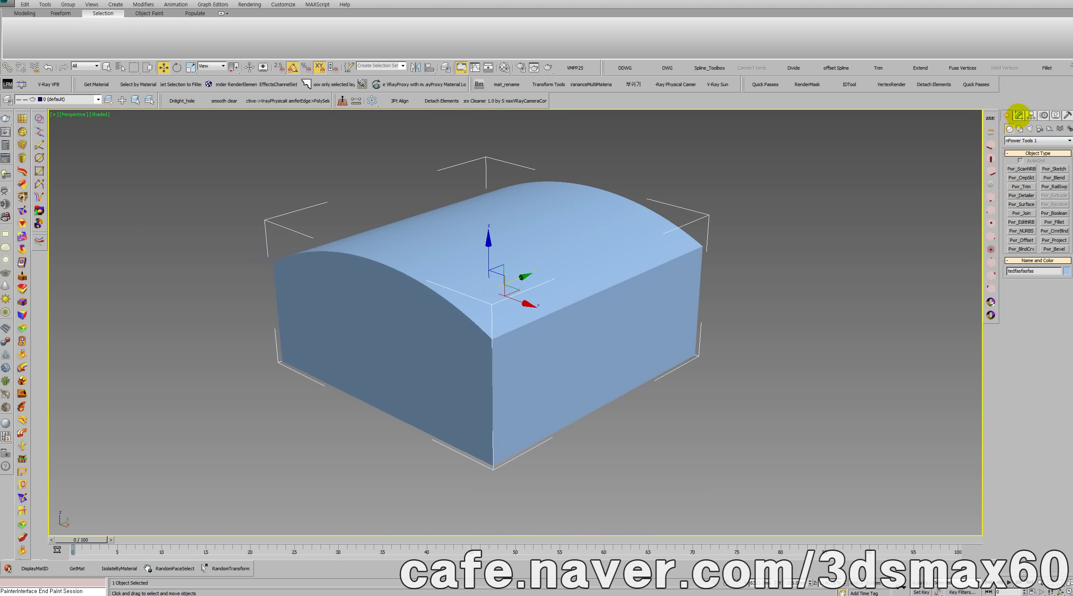
# Create a Pwr_Fillet on the imported body and select its curved top face for the first fillet set.
pyautogui.click(1019, 115)
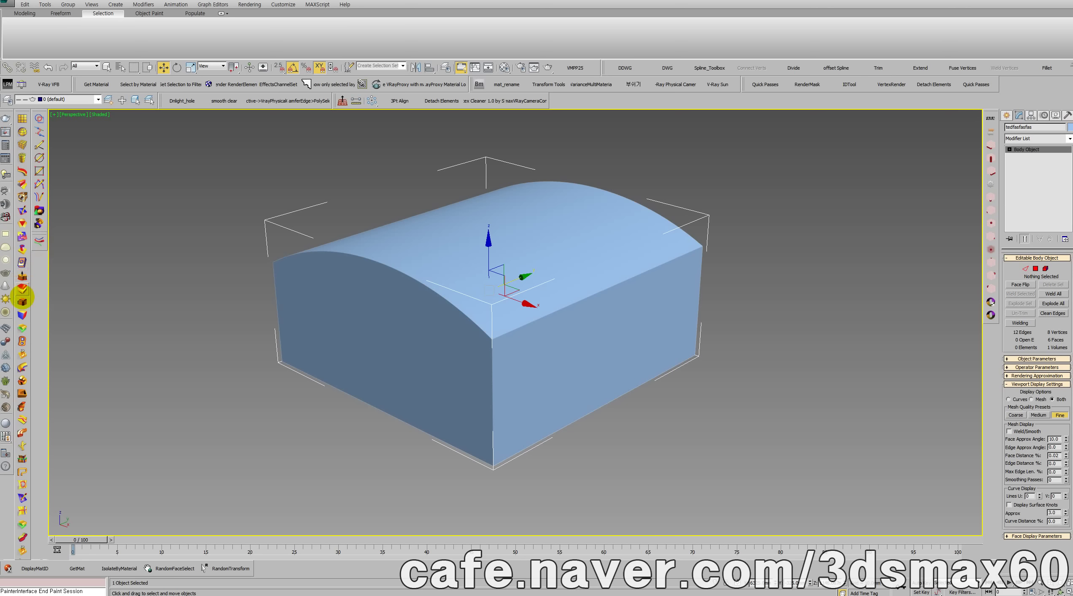
pyautogui.click(22, 300)
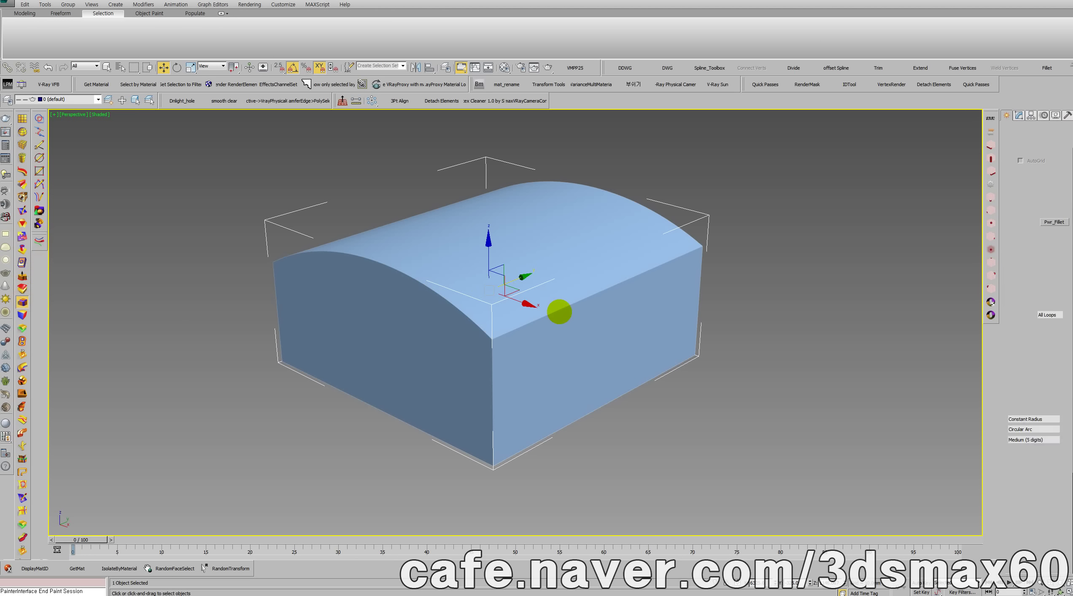
pyautogui.click(506, 321)
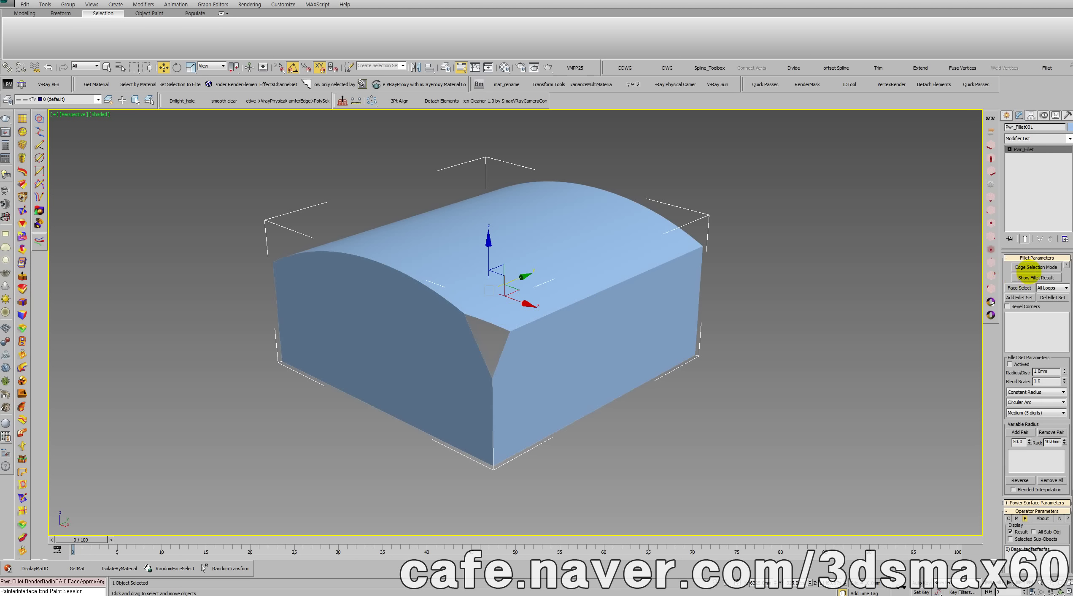
pyautogui.click(1020, 288)
pyautogui.click(534, 246)
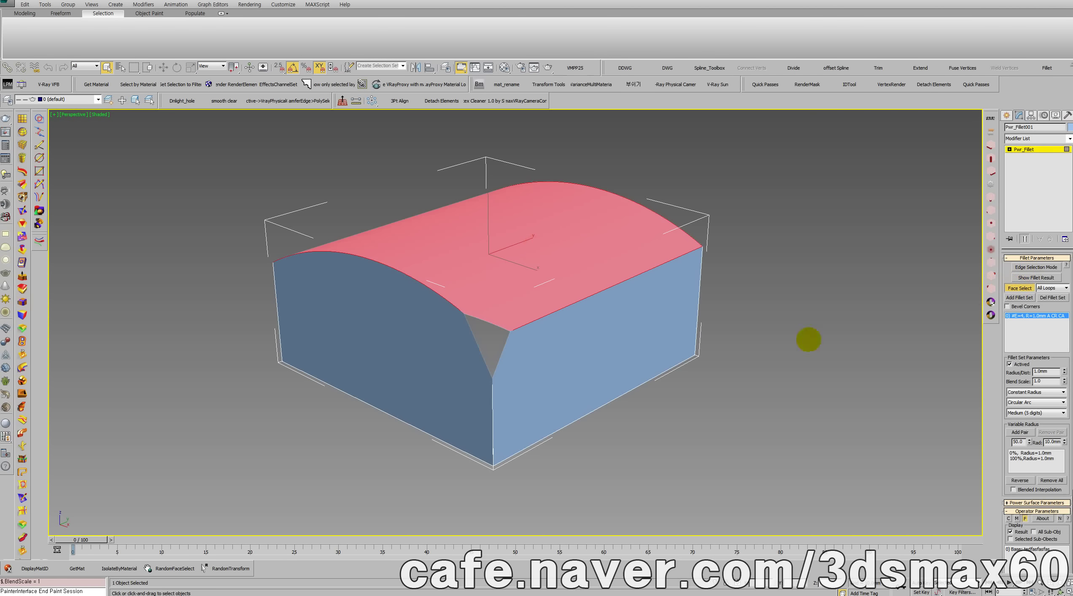
# Show the fillet result in wireframe and set the top face's fillet radius to 500 mm.
pyautogui.moveTo(490, 333); pyautogui.dragTo(568, 340, button='middle')
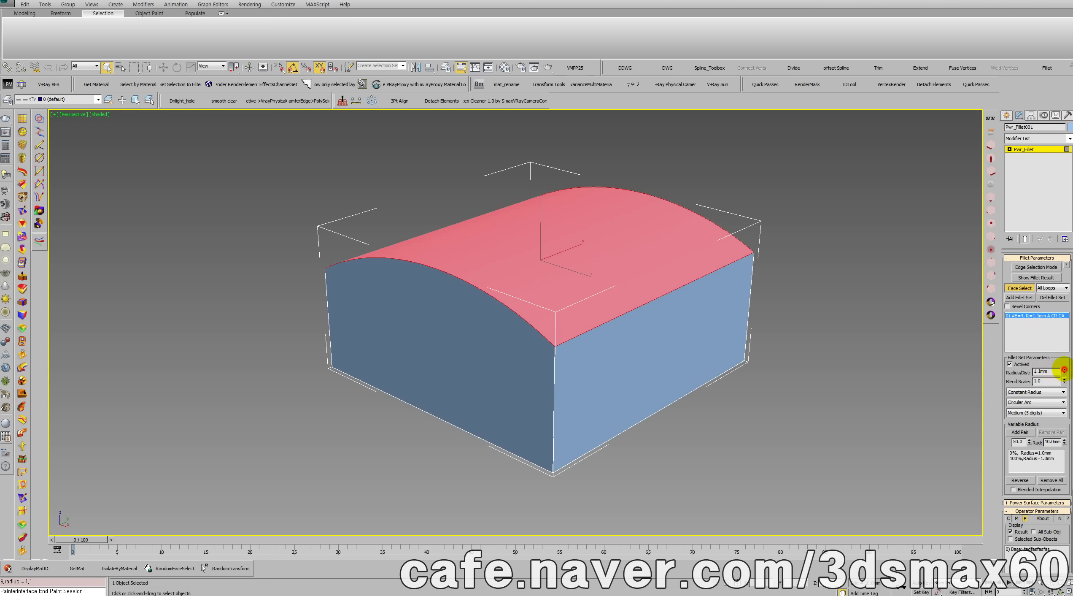
pyautogui.moveTo(1059, 359); pyautogui.dragTo(1051, 345)
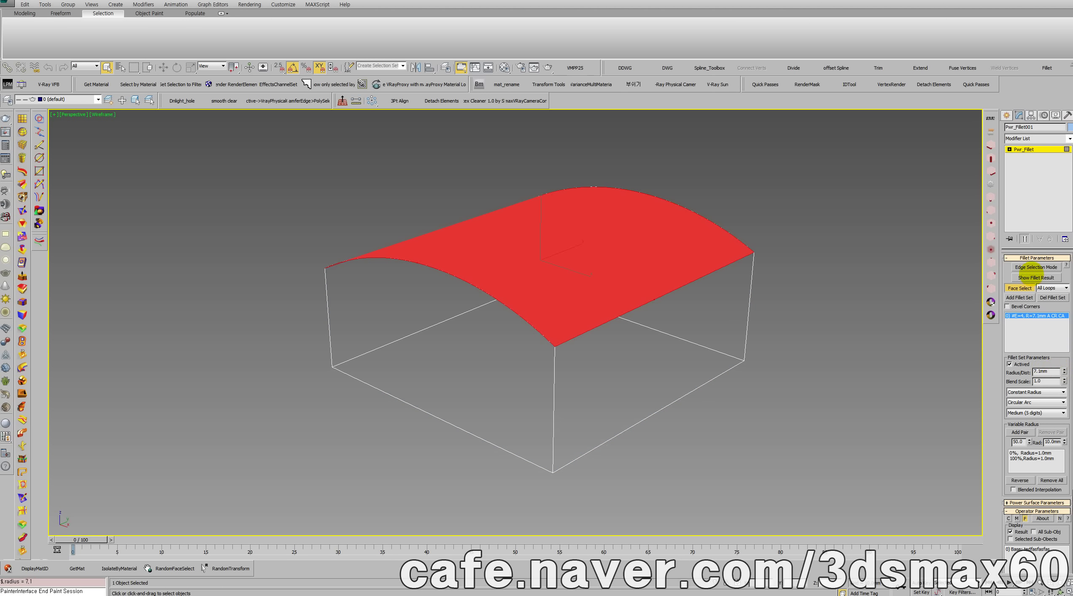
pyautogui.click(1036, 278)
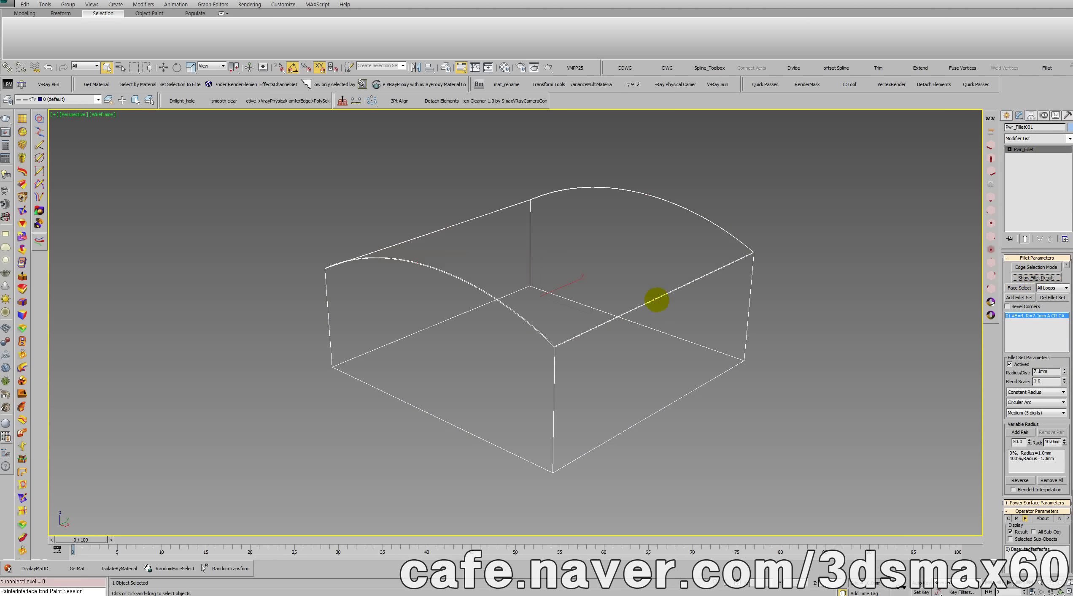
pyautogui.scroll(5, 656, 300)
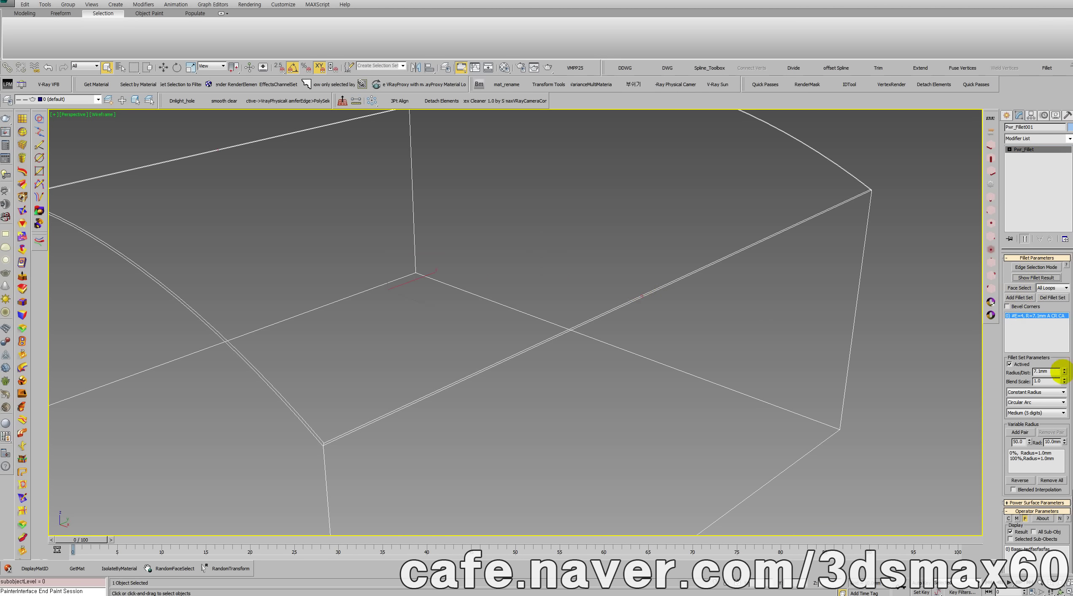
pyautogui.moveTo(1064, 371)
pyautogui.mouseDown()
pyautogui.moveTo(1047, 290)
pyautogui.moveTo(1055, 356)
pyautogui.mouseUp()
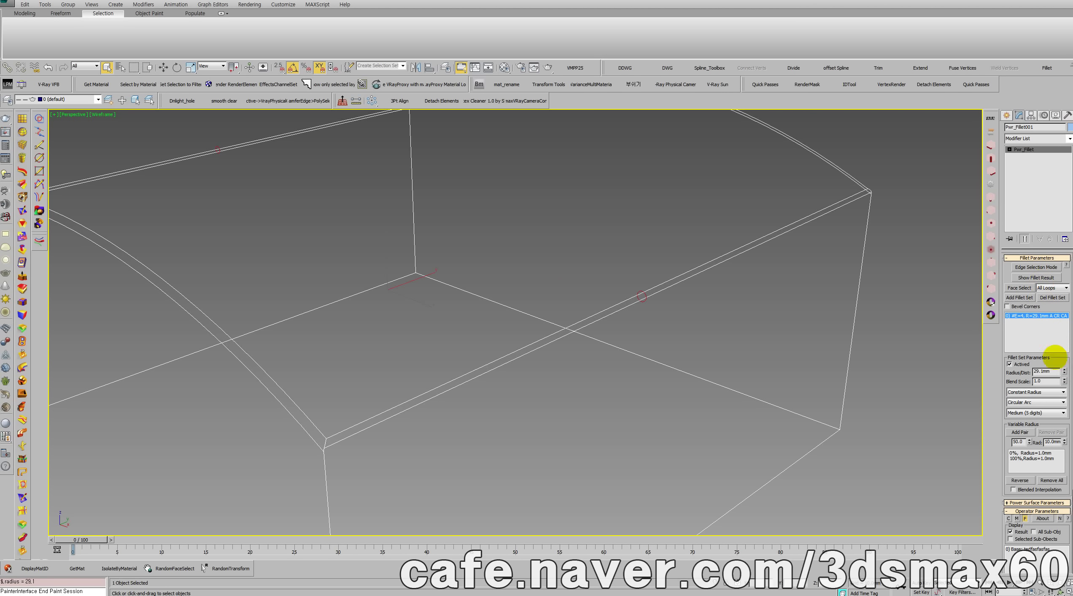
pyautogui.doubleClick(1054, 371)
pyautogui.write('50')
pyautogui.press('Return')
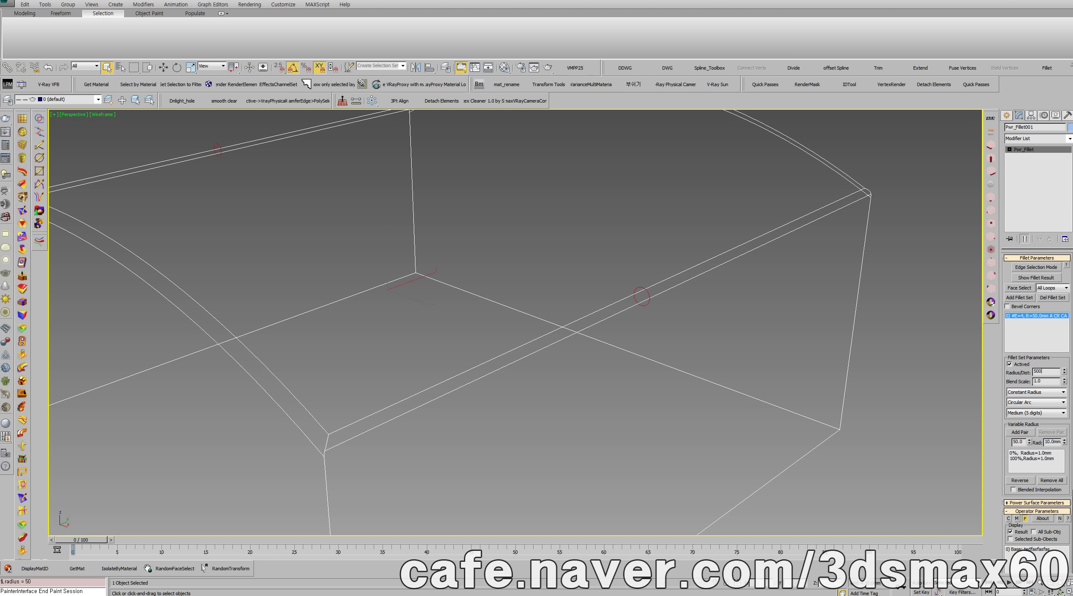
pyautogui.press('Return')
pyautogui.scroll(-6, 845, 355)
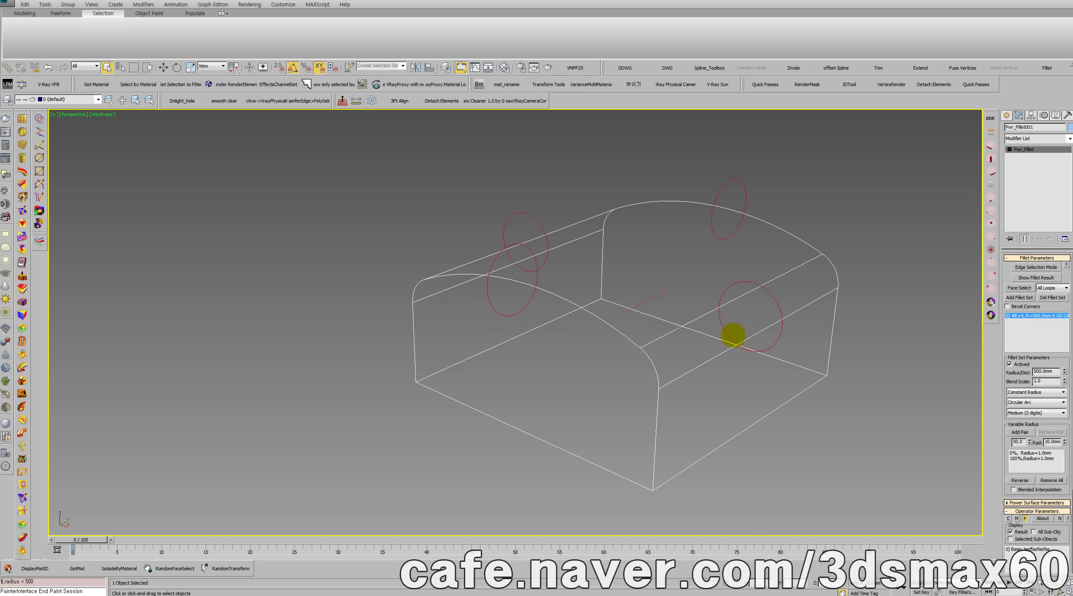
pyautogui.moveTo(734, 334); pyautogui.dragTo(694, 323, button='middle')
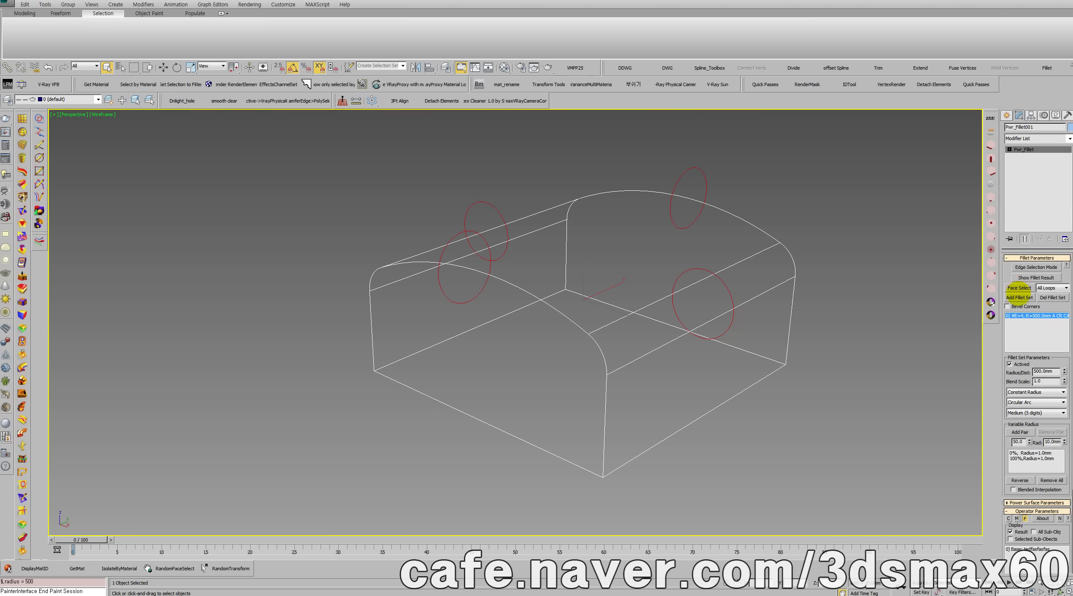
# Add a second fillet set containing the two curved end edges, with a radius of 300 mm.
pyautogui.click(1019, 296)
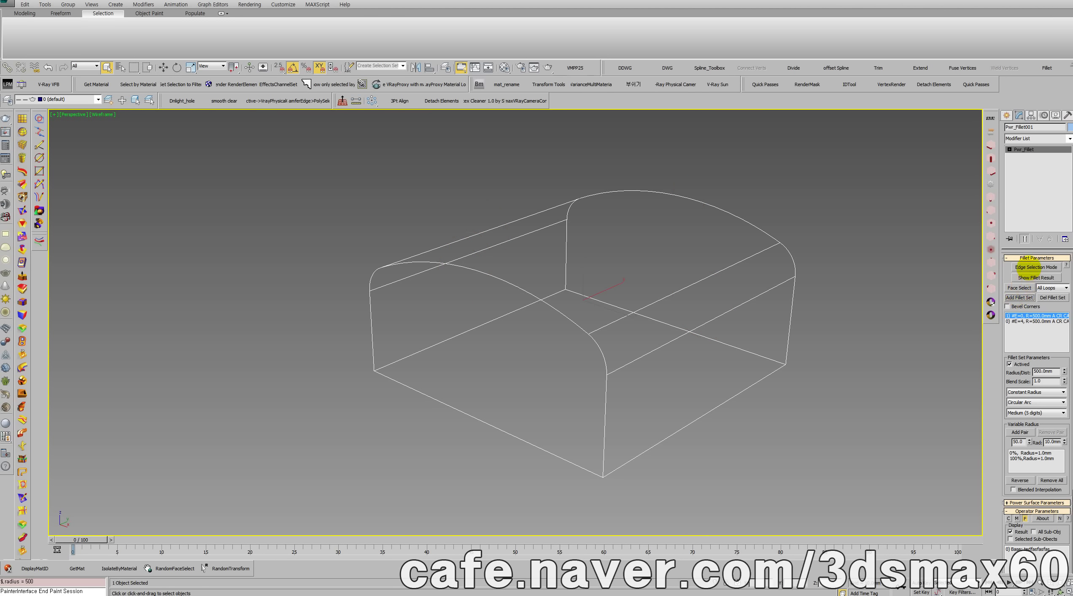
pyautogui.click(1030, 268)
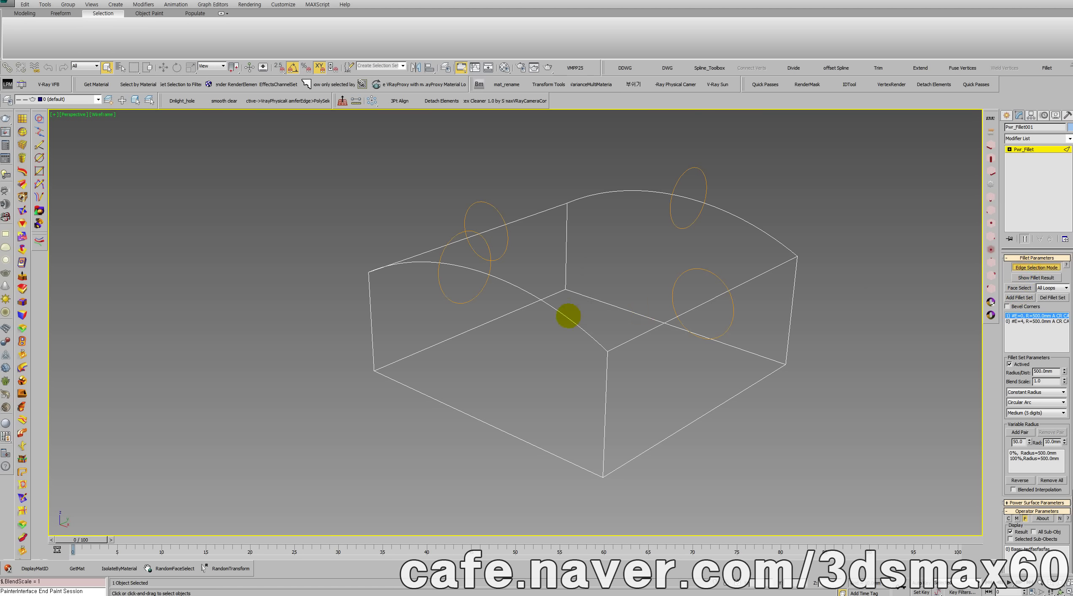
pyautogui.click(569, 316)
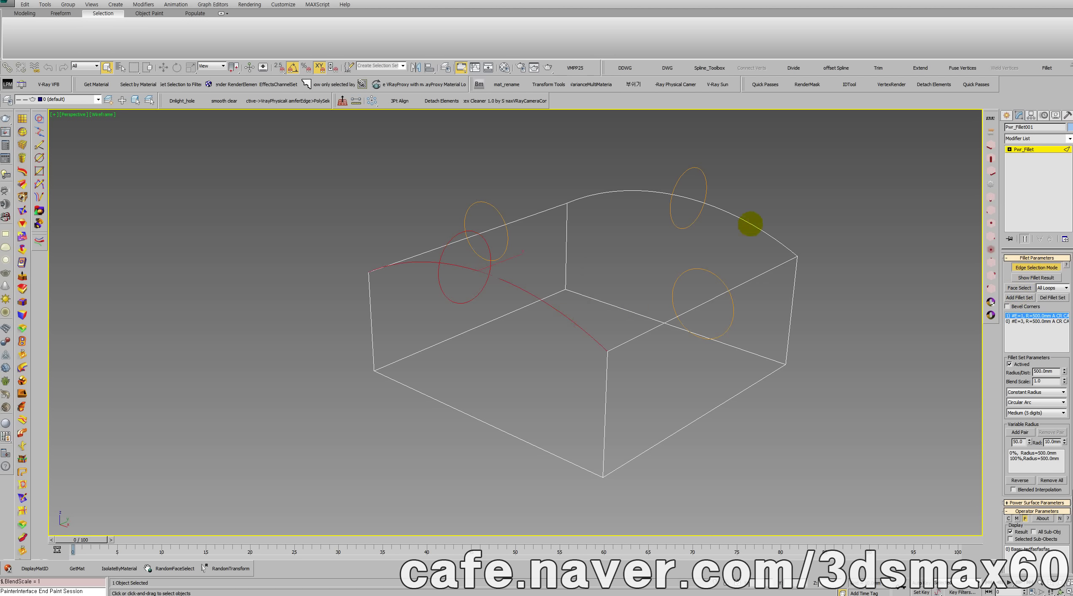
pyautogui.click(750, 224)
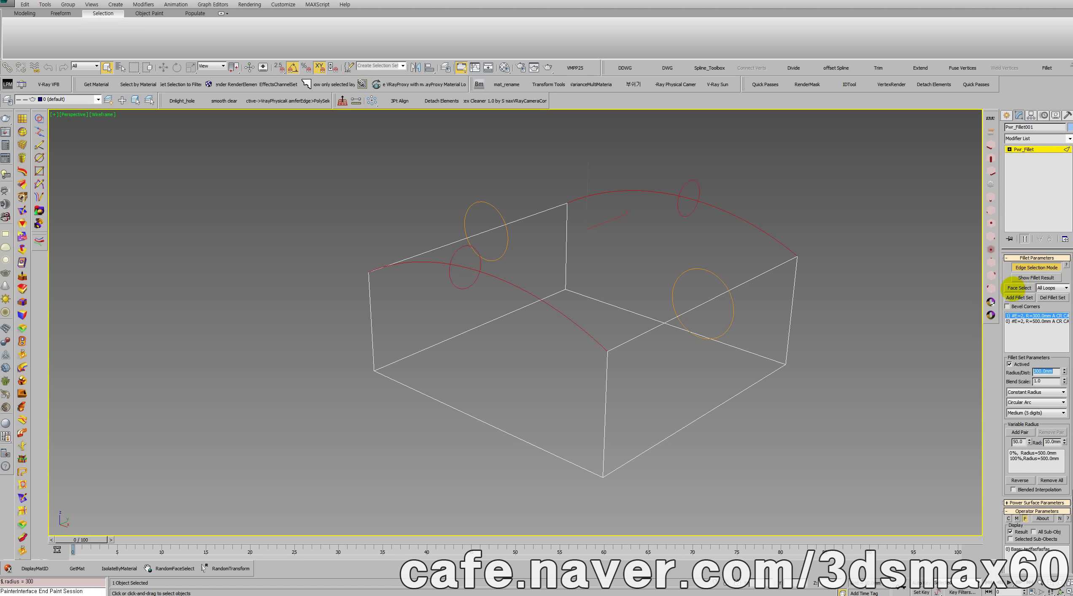
# Add a third fillet set for the four bottom edges with a 200 mm radius and show the shaded fillet result.
pyautogui.click(1017, 297)
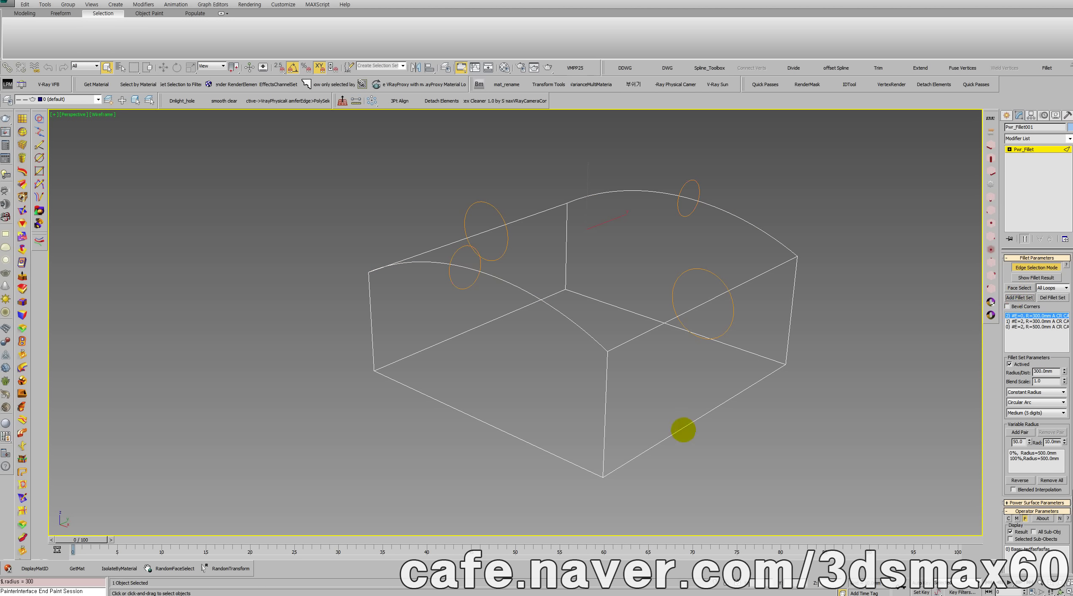
pyautogui.click(684, 429)
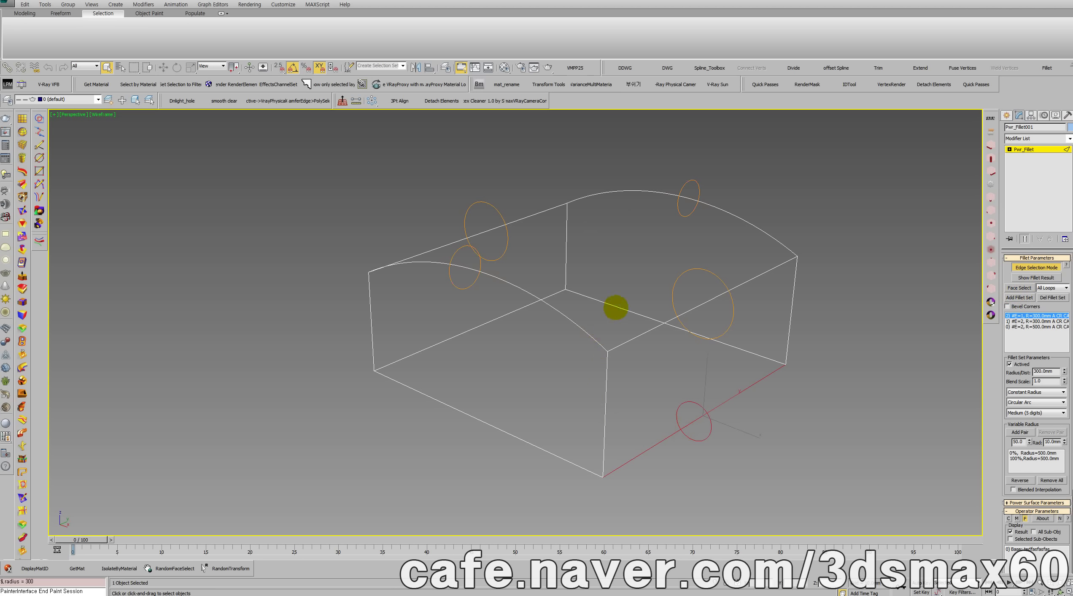
pyautogui.click(616, 308)
pyautogui.click(504, 314)
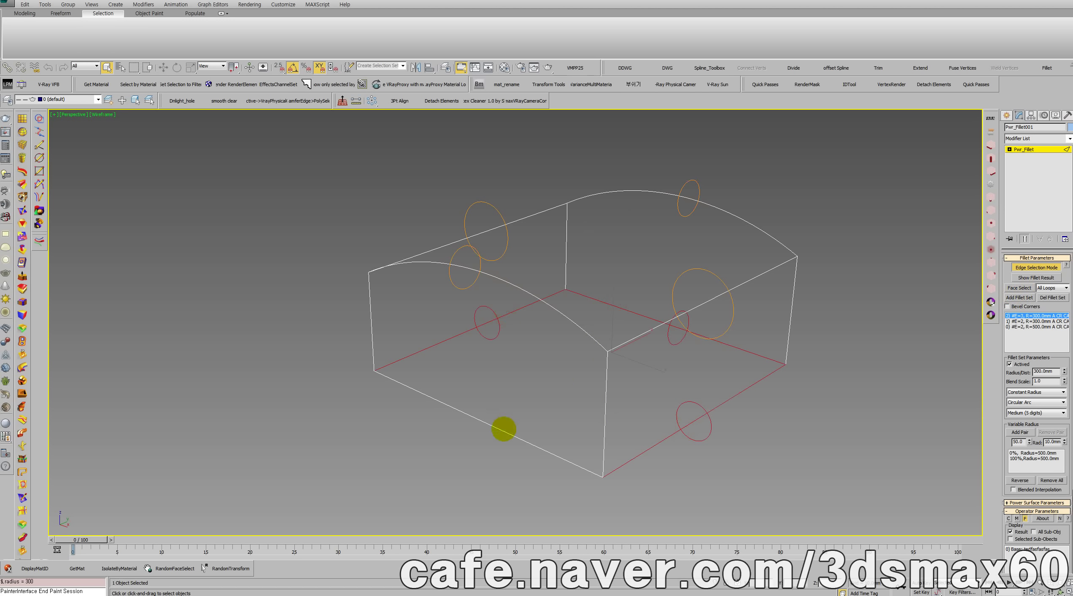
pyautogui.click(504, 430)
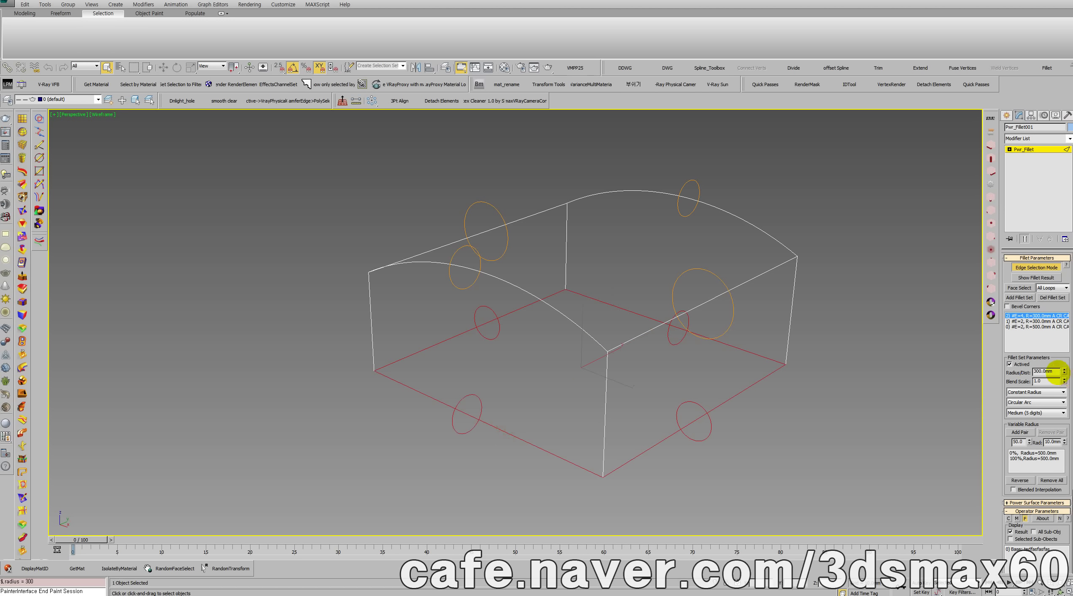
pyautogui.doubleClick(1054, 372)
pyautogui.write('200')
pyautogui.press('Return')
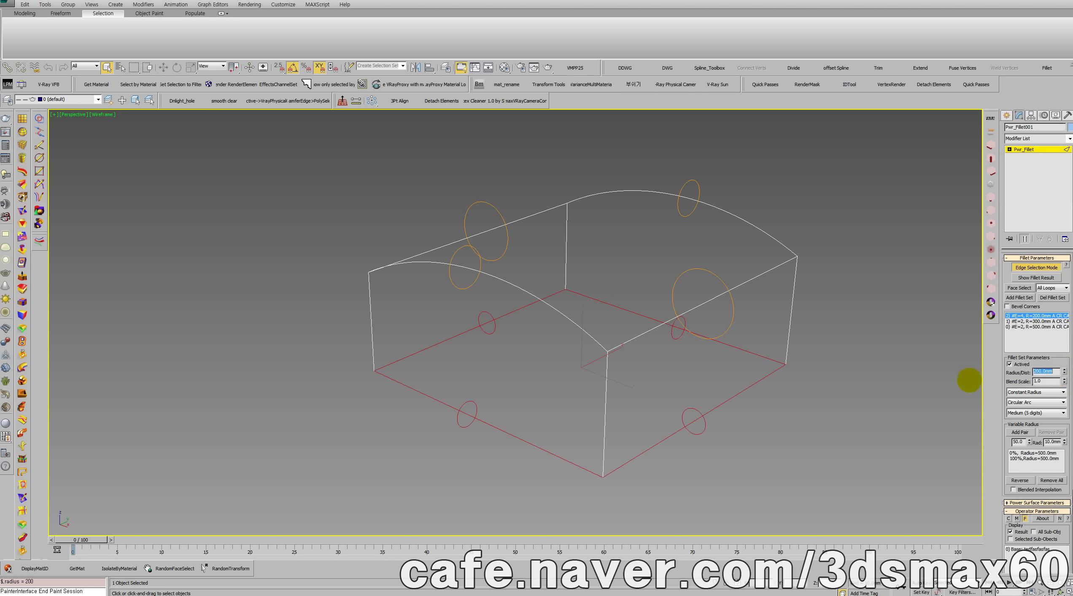
pyautogui.click(1036, 277)
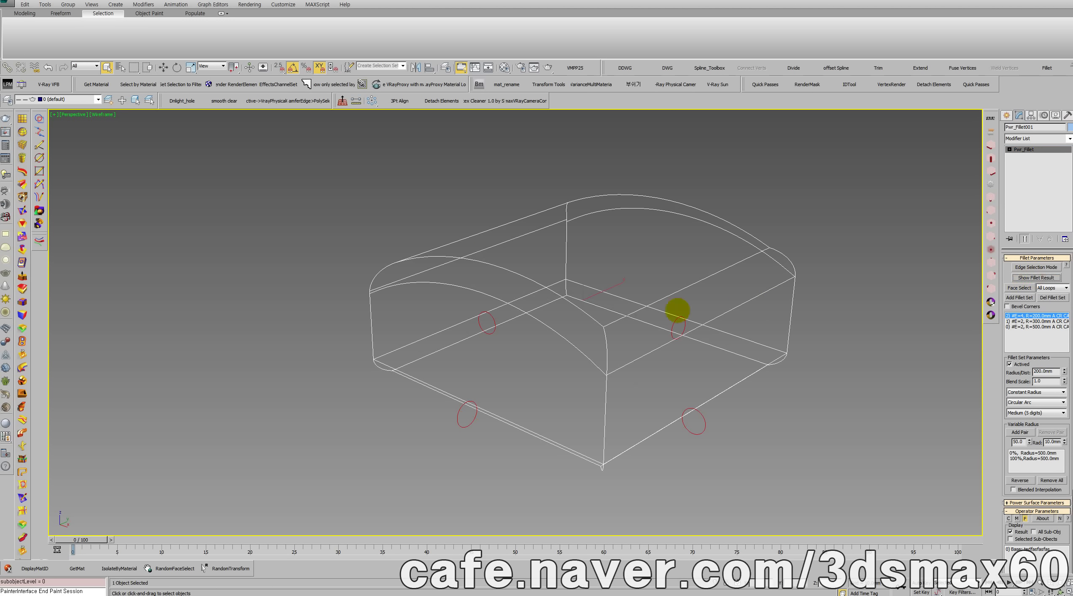
pyautogui.moveTo(649, 316); pyautogui.dragTo(539, 331, button='middle')
pyautogui.press('F3')
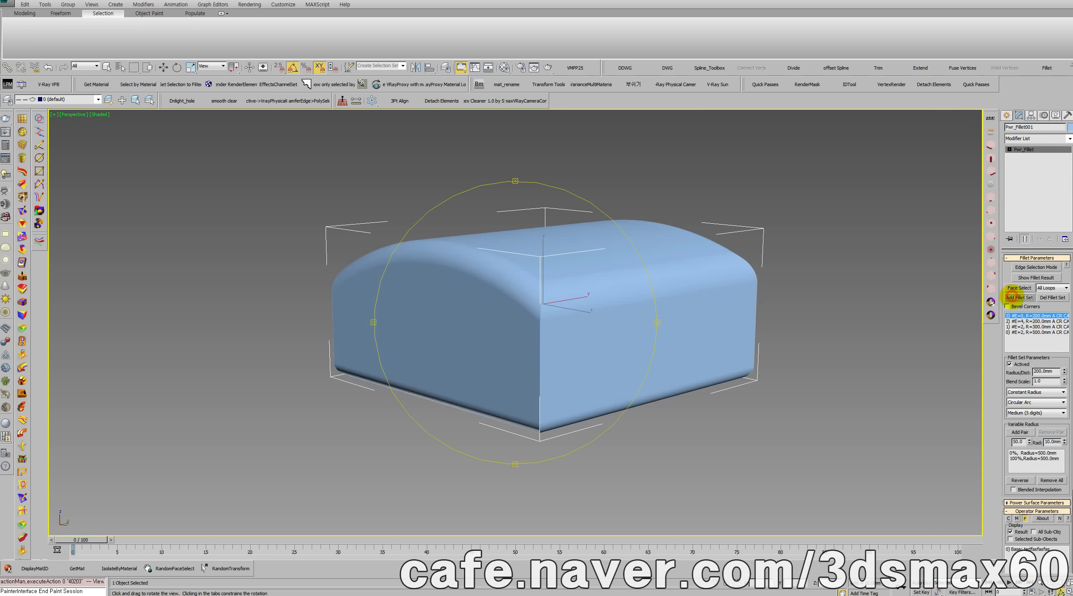
# Add a fourth fillet set for the four vertical corner edges with a 200 mm radius and show the fillet result.
pyautogui.keyDown('alt'); pyautogui.moveTo(611, 346); pyautogui.dragTo(636, 339, button='middle'); pyautogui.keyUp('alt')
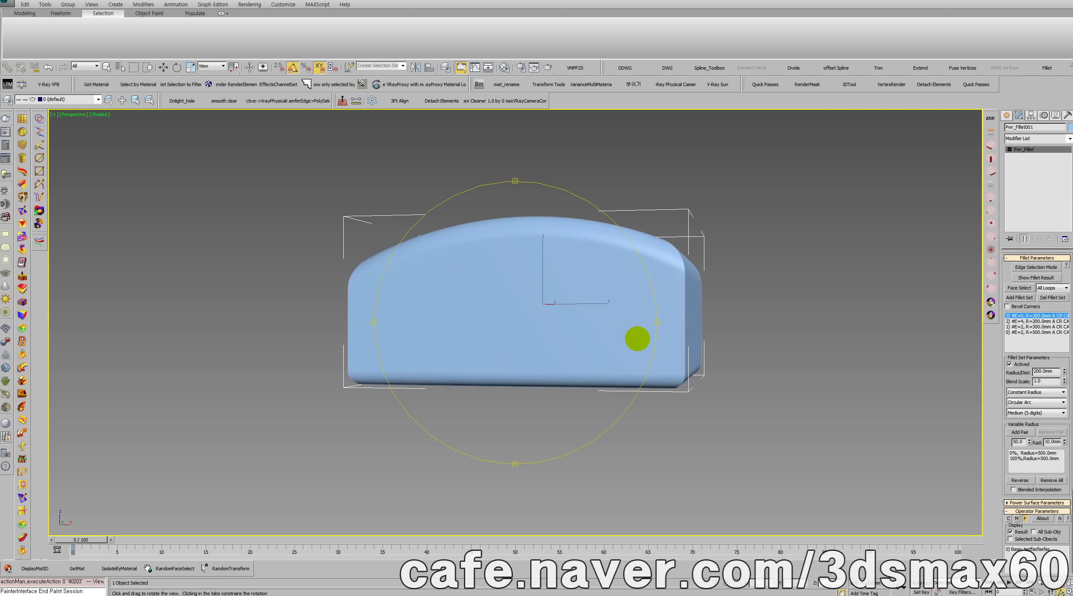
pyautogui.rightClick(646, 340)
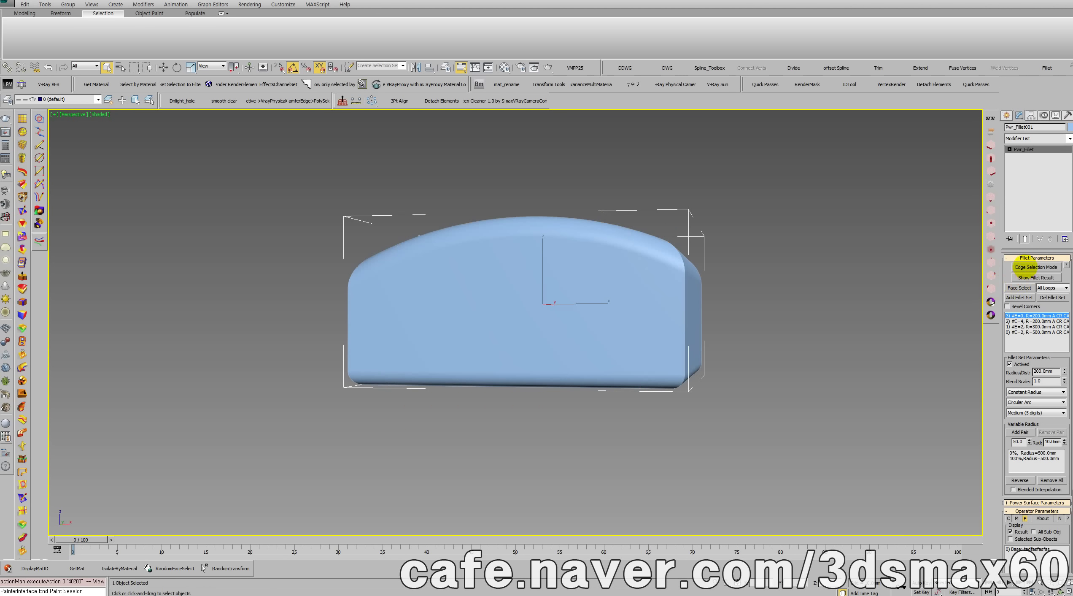
pyautogui.click(1023, 268)
pyautogui.moveTo(805, 332); pyautogui.dragTo(327, 314)
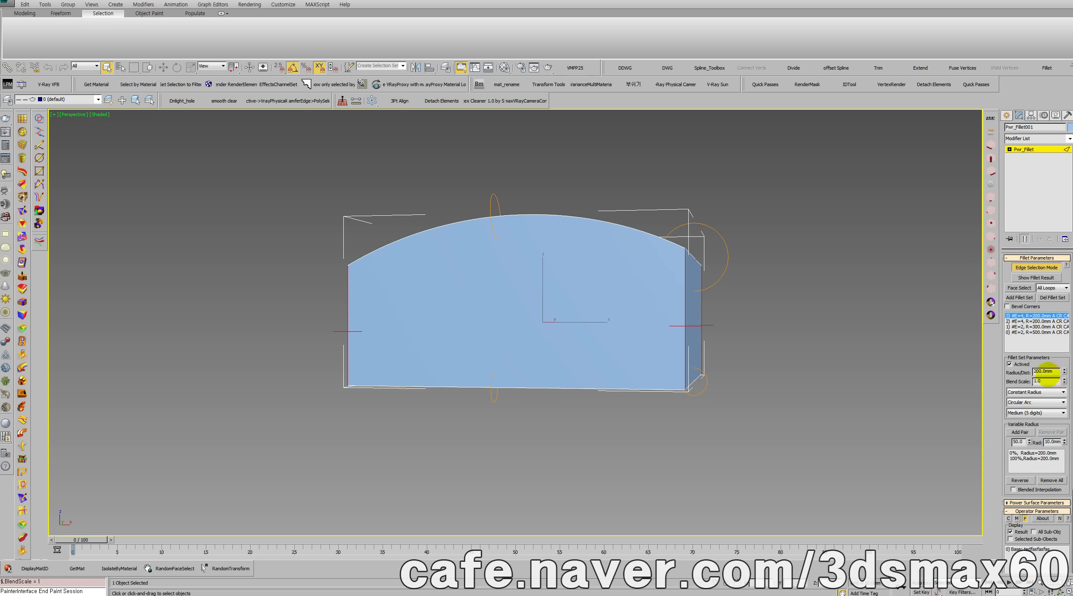
pyautogui.click(1024, 278)
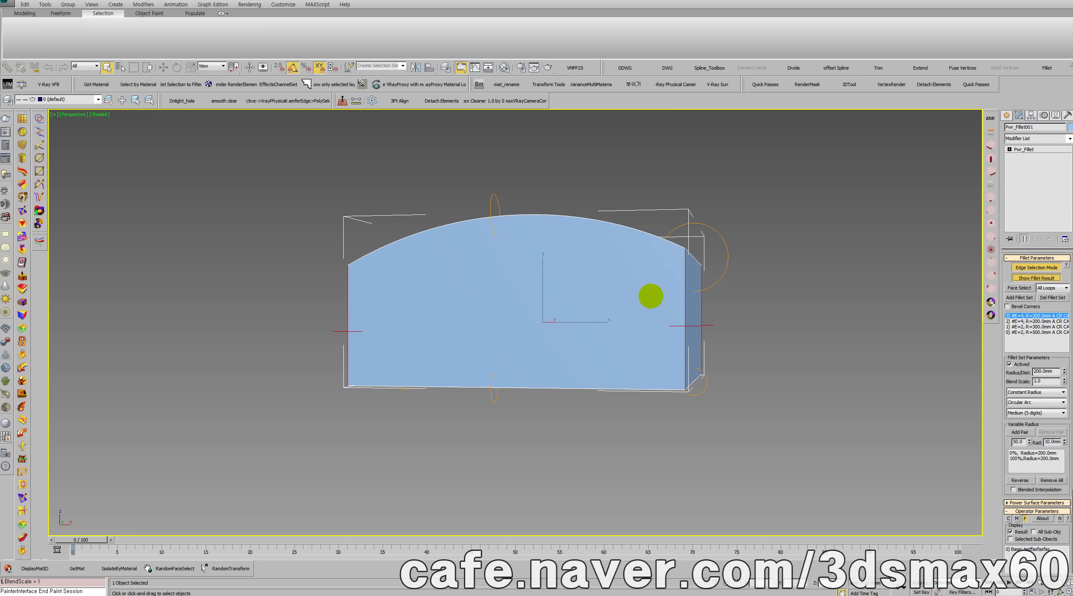
pyautogui.hotkey('ctrl', 'b')
pyautogui.moveTo(653, 302); pyautogui.dragTo(589, 332, button='middle')
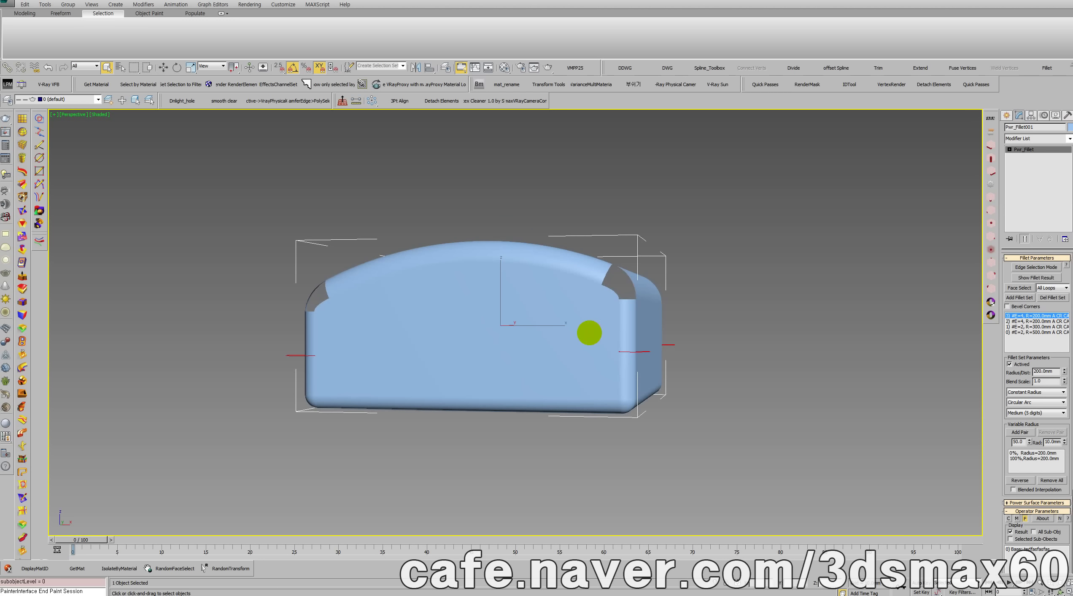
# Turn 2-Sided Mesh on and back off to refresh the filleted body, and inspect its rounded corners.
pyautogui.hotkey('ctrl', 'r')
pyautogui.moveTo(588, 333); pyautogui.dragTo(788, 395)
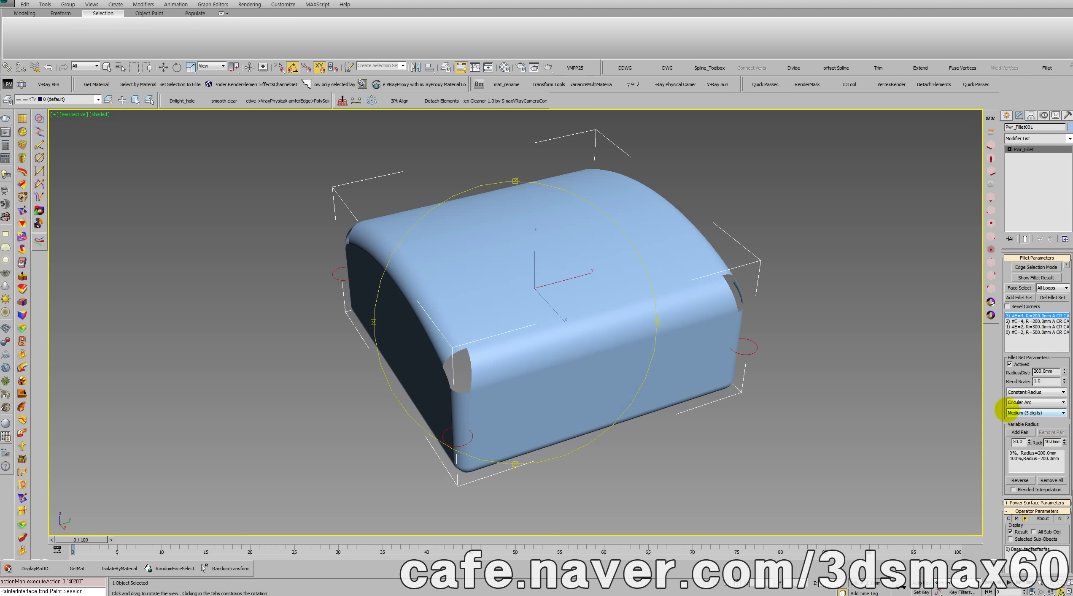
pyautogui.moveTo(1047, 359); pyautogui.dragTo(1057, 228)
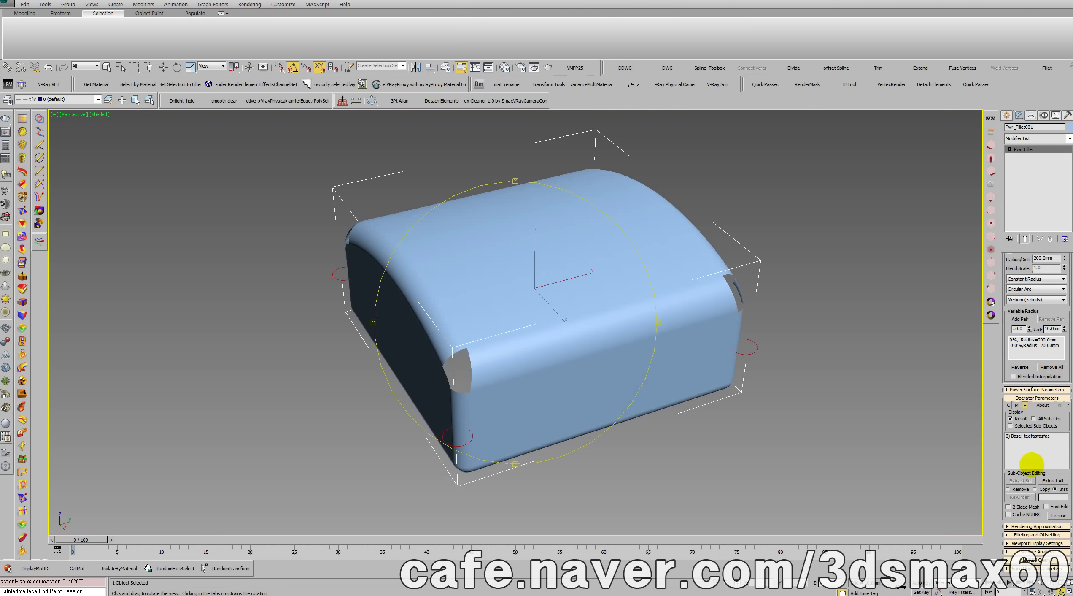
pyautogui.click(1025, 506)
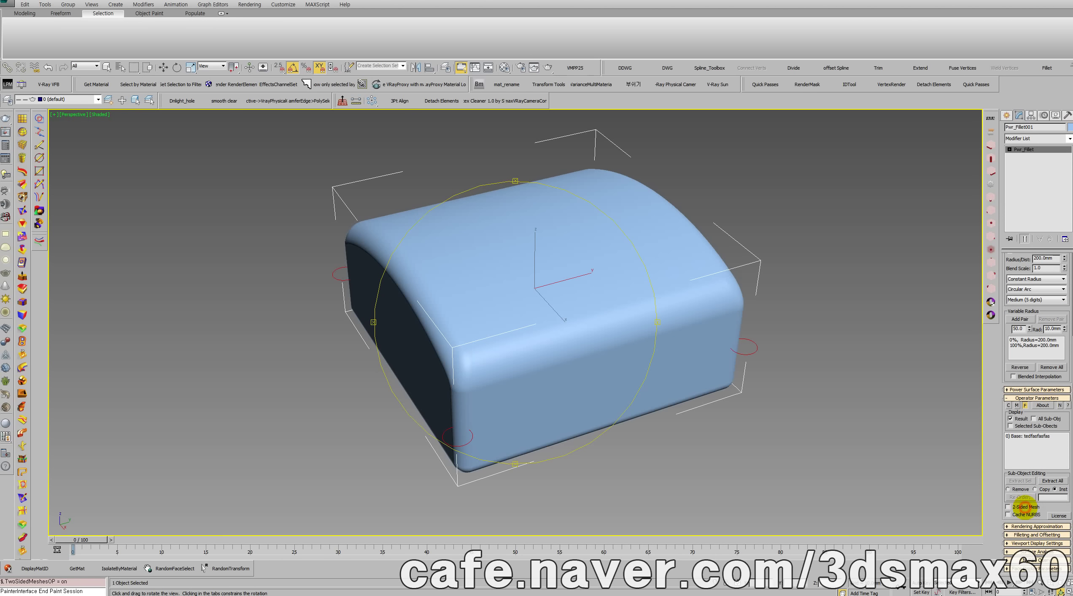
pyautogui.click(1025, 506)
pyautogui.moveTo(529, 397); pyautogui.dragTo(572, 396)
pyautogui.scroll(3, 561, 382)
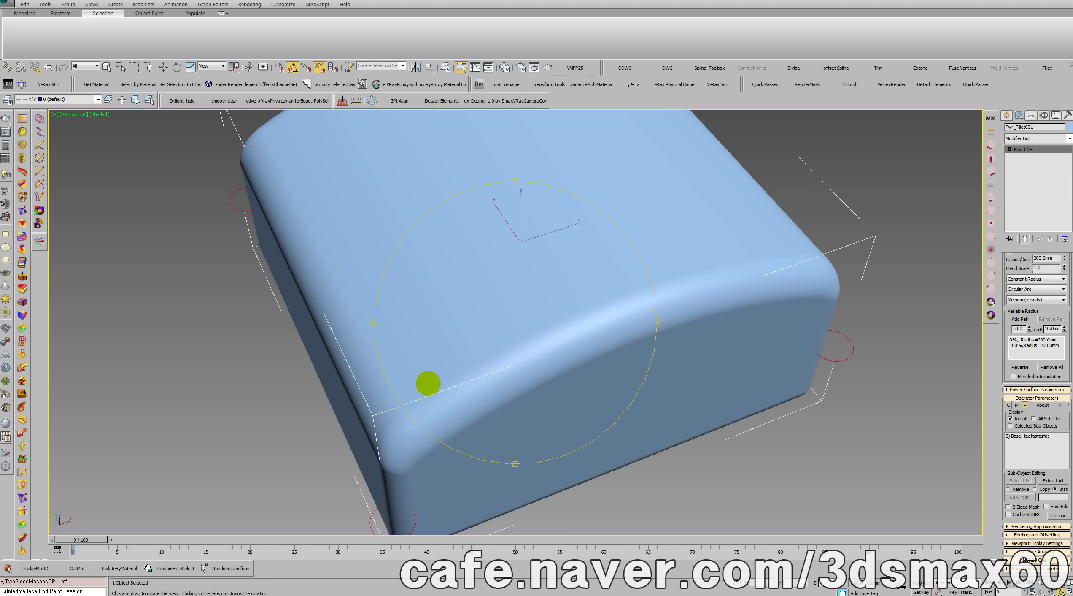